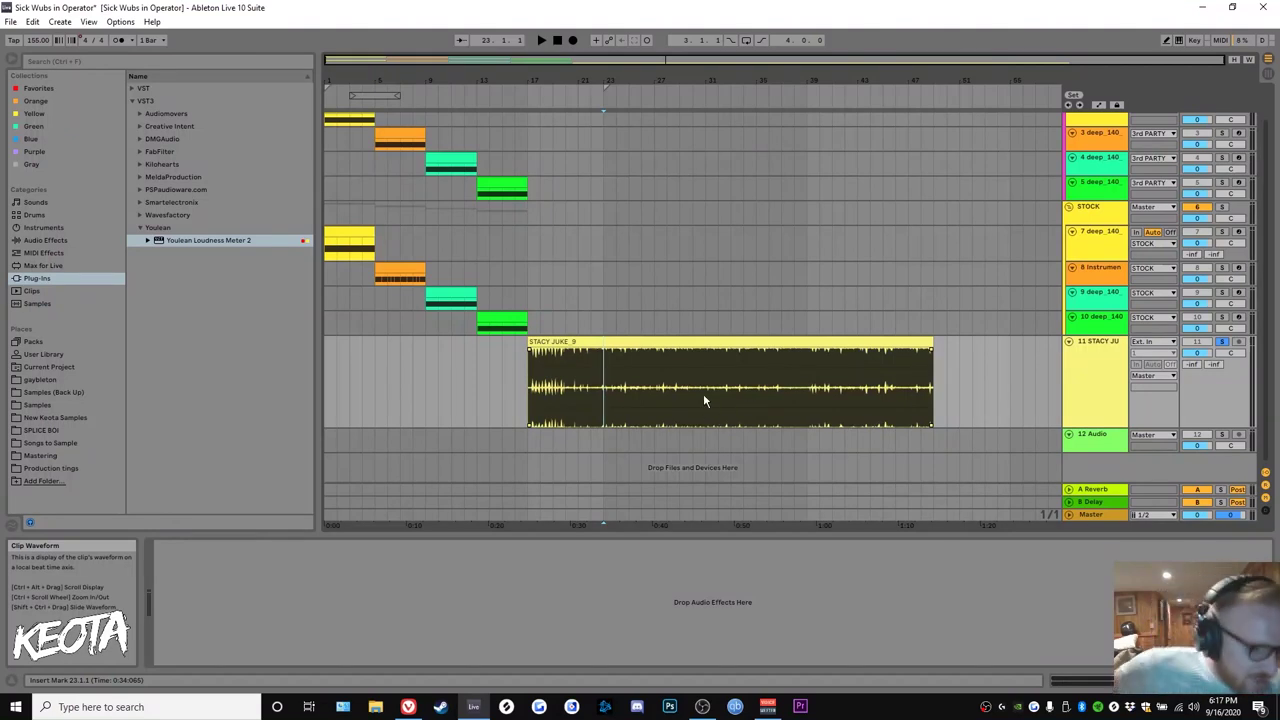
pyautogui.scroll(1, 703, 393)
pyautogui.scroll(1, 660, 420)
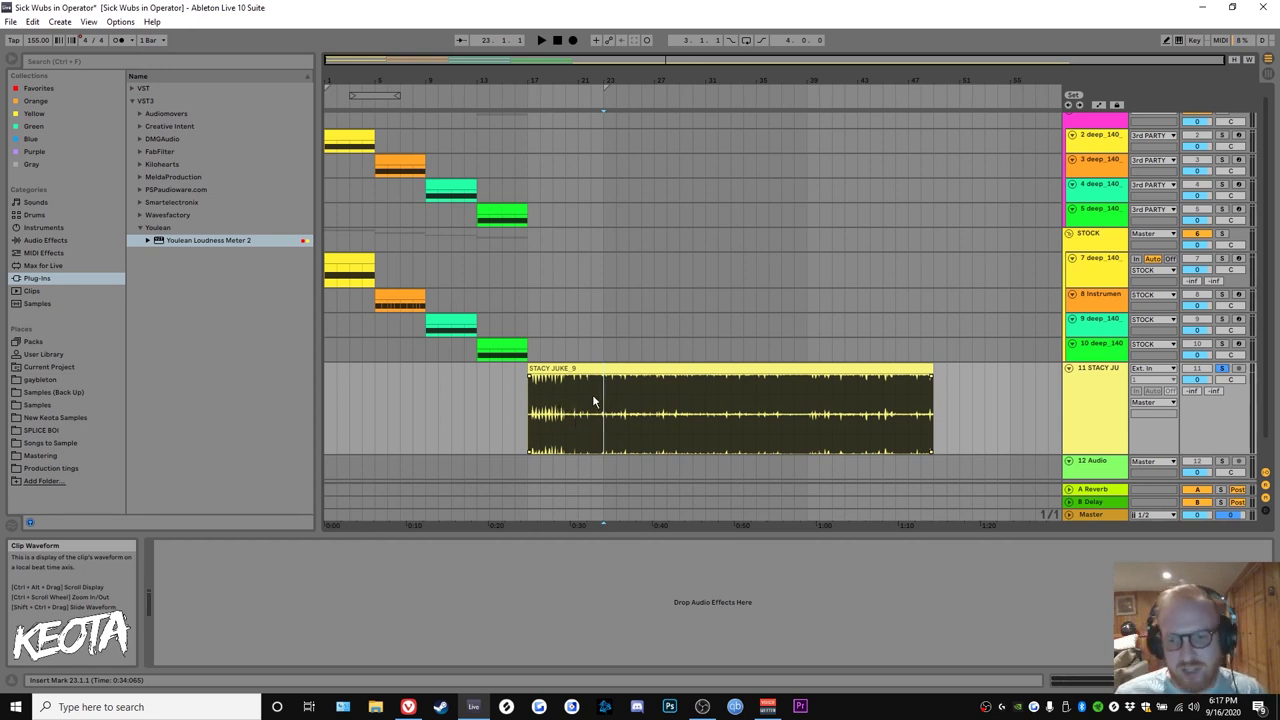
pyautogui.click(605, 398)
pyautogui.scroll(-1, 620, 387)
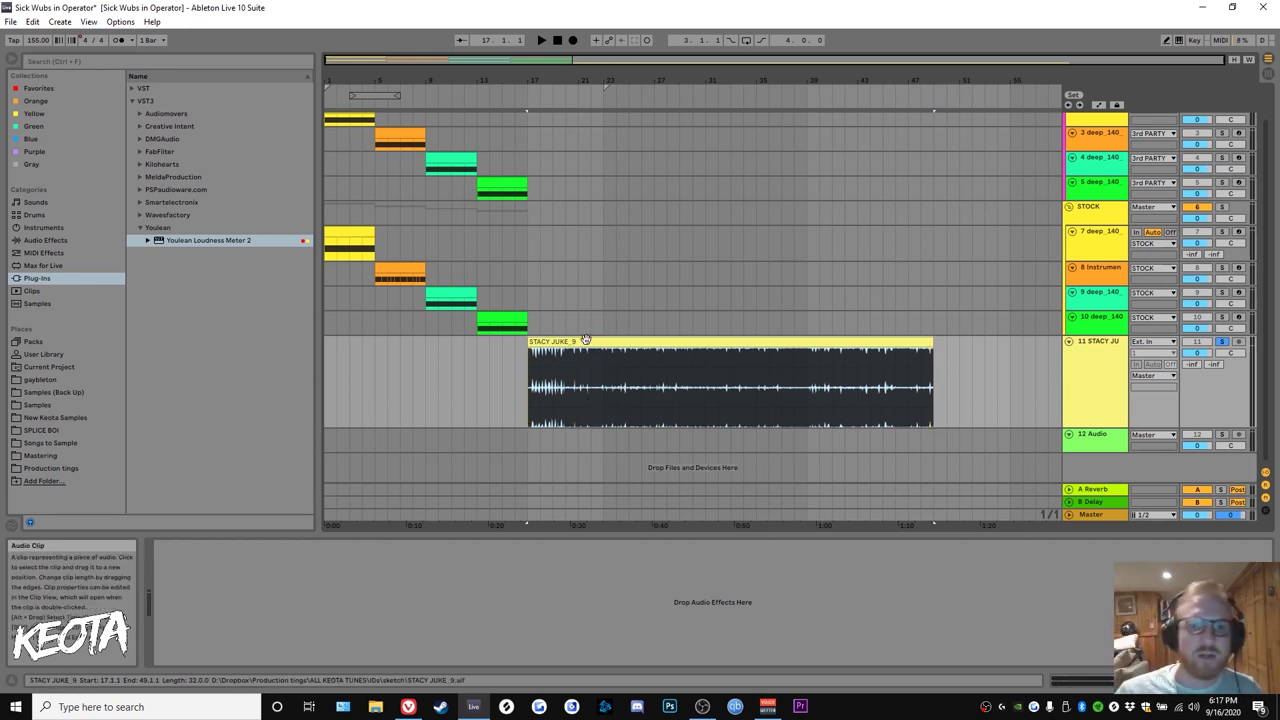
pyautogui.press('z')
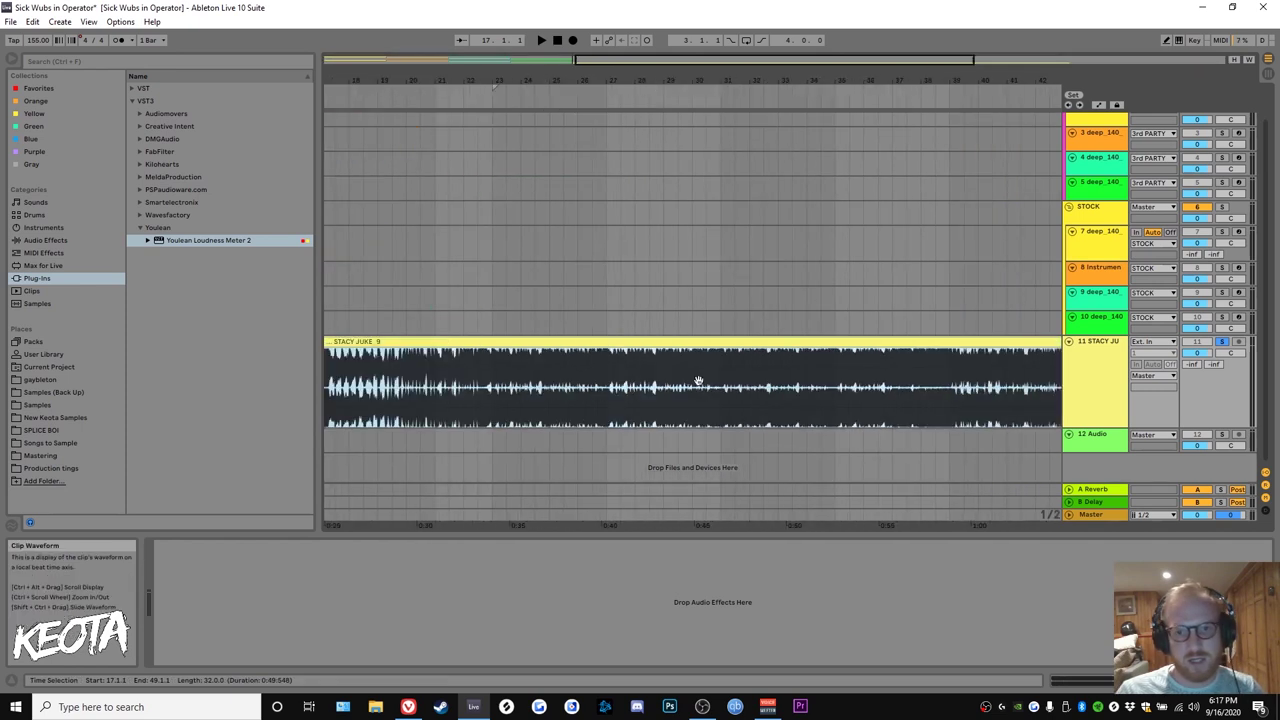
pyautogui.press('x')
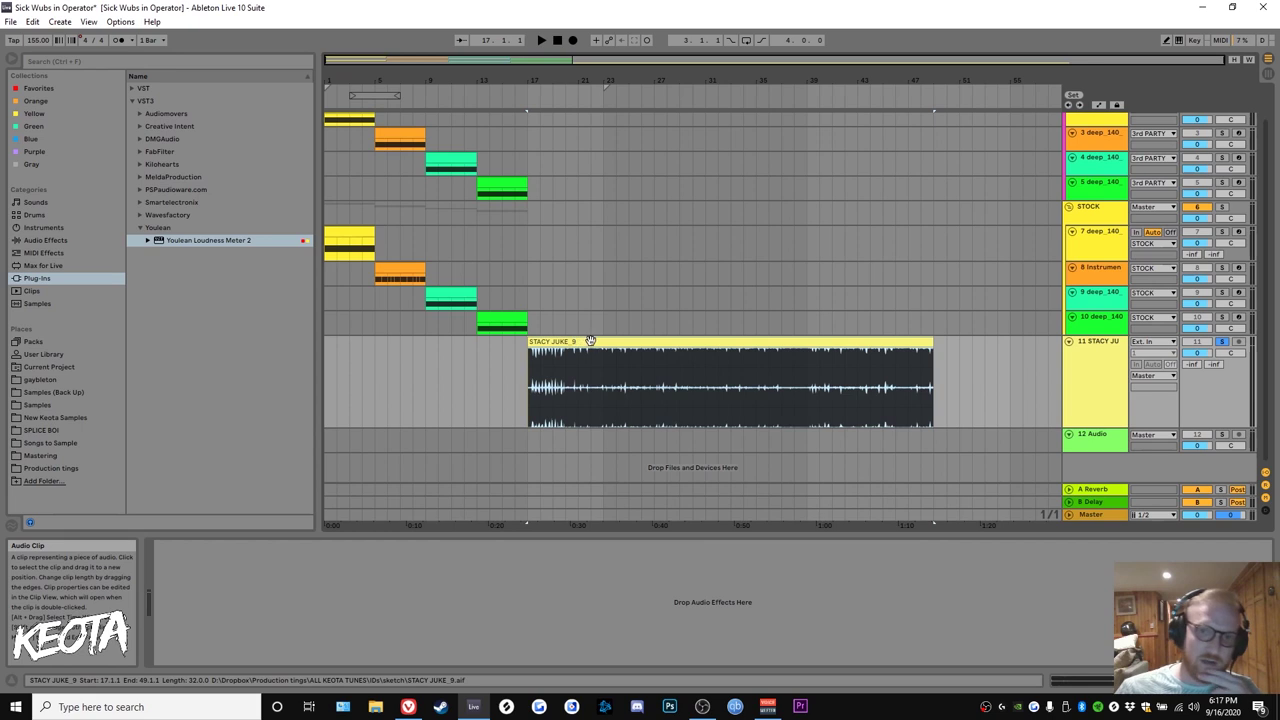
pyautogui.click(557, 393)
pyautogui.click(590, 342)
pyautogui.press('z')
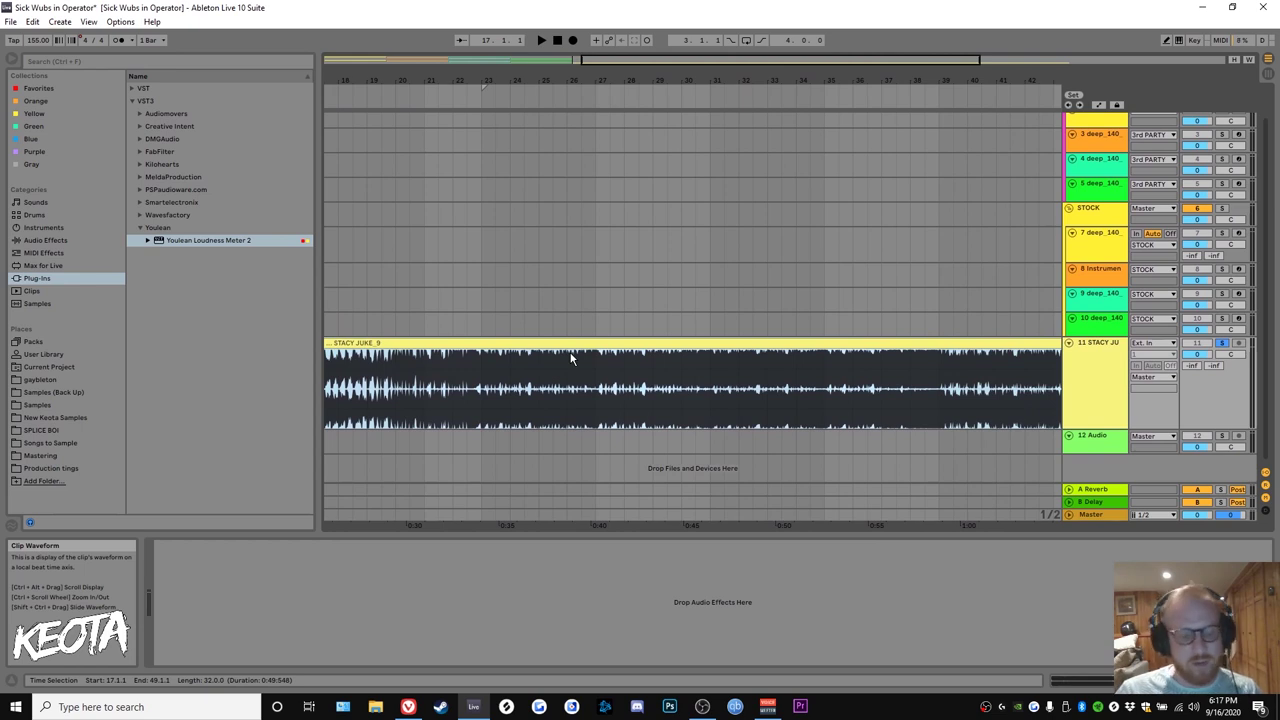
pyautogui.press('x')
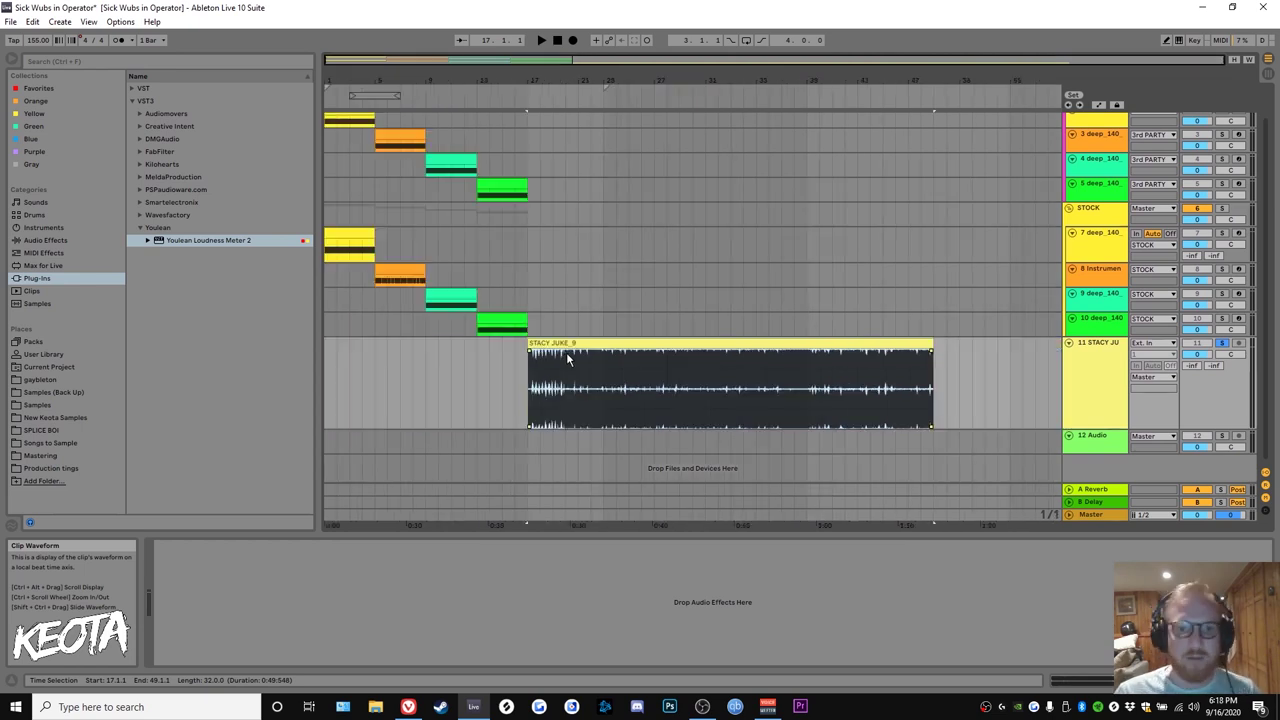
# Play the STACY JUKE_9 audio clip from bar 17 and stop playback near its end
pyautogui.click(632, 344)
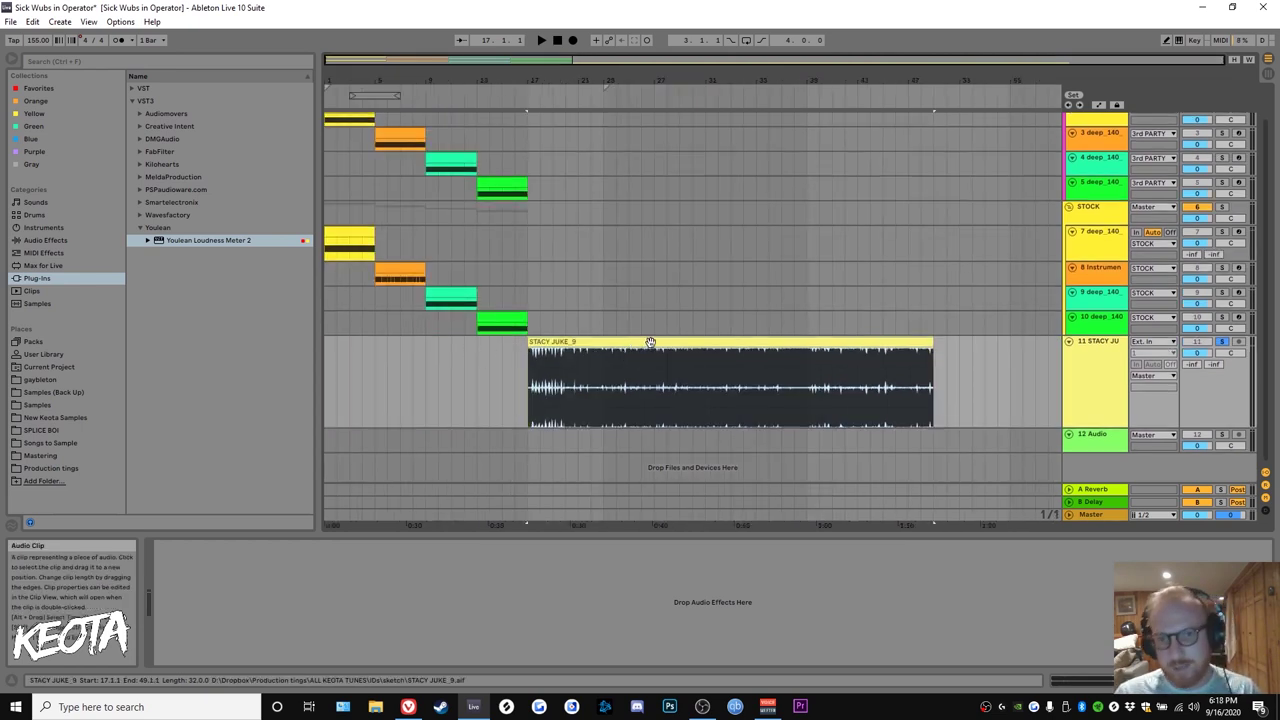
pyautogui.scroll(3, 618, 406)
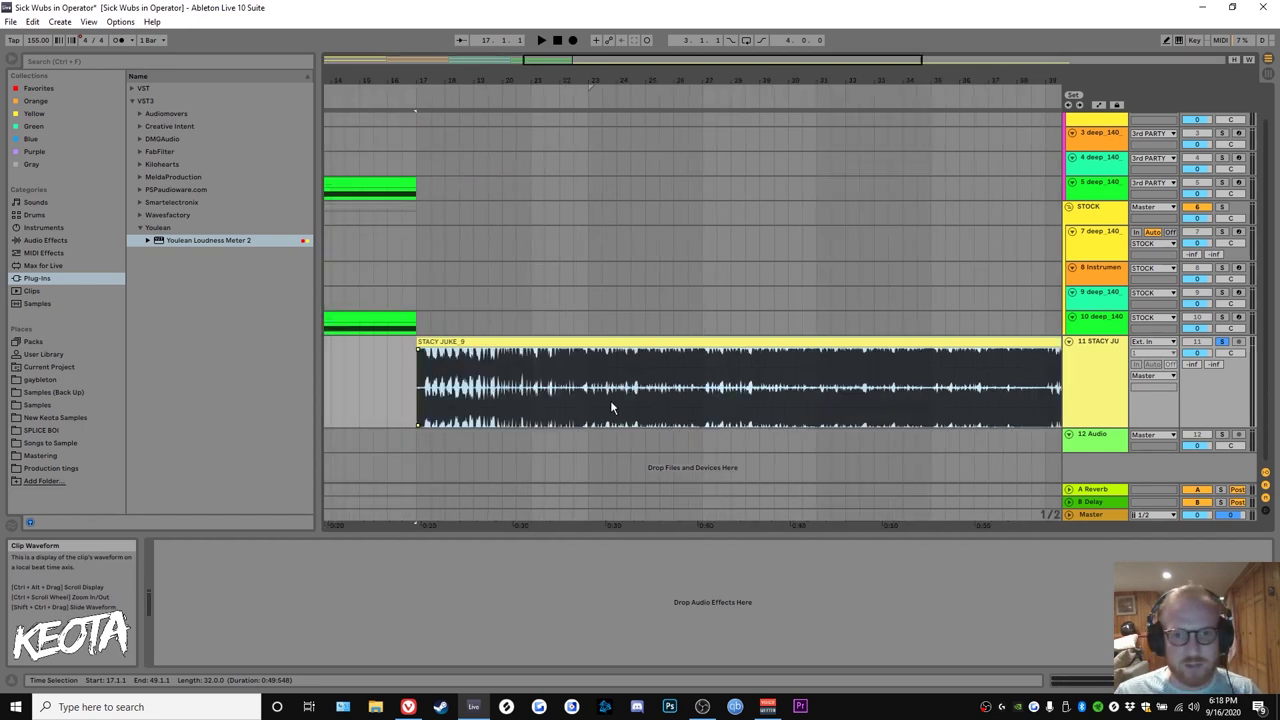
pyautogui.moveTo(612, 406); pyautogui.dragTo(636, 393)
pyautogui.click(634, 390)
pyautogui.click(562, 344)
pyautogui.press('space')
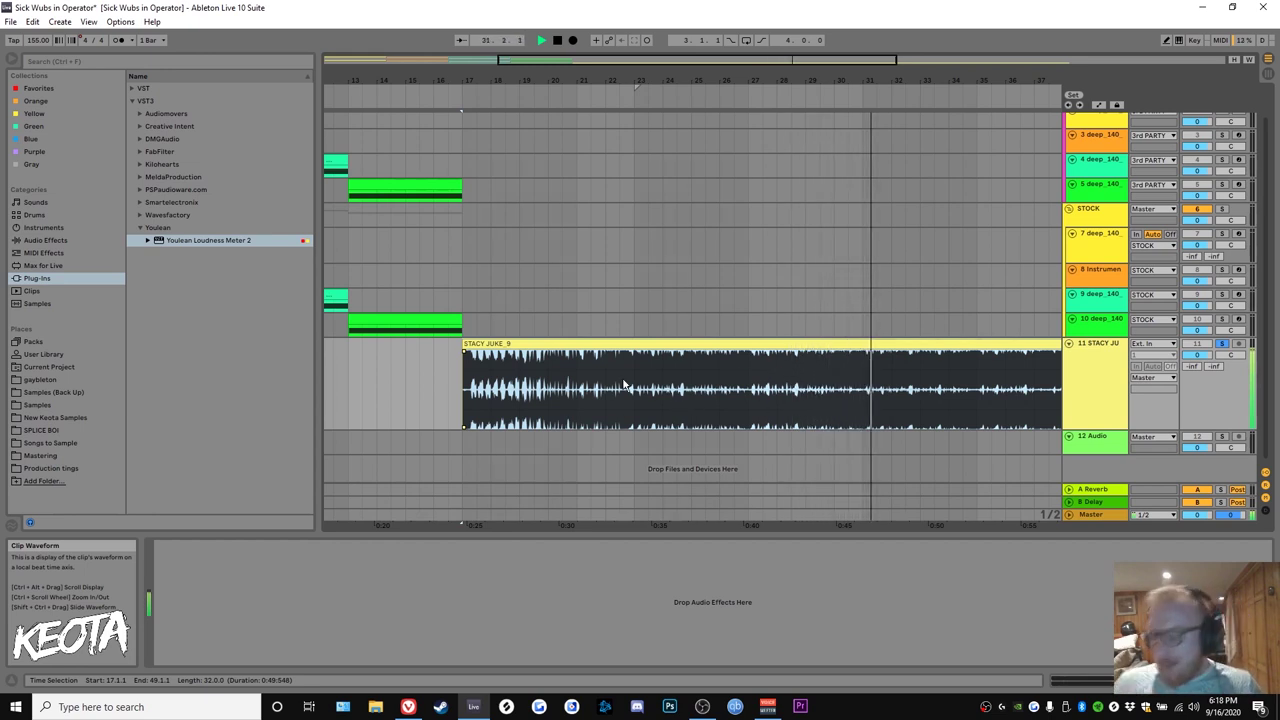
pyautogui.scroll(-4, 744, 381)
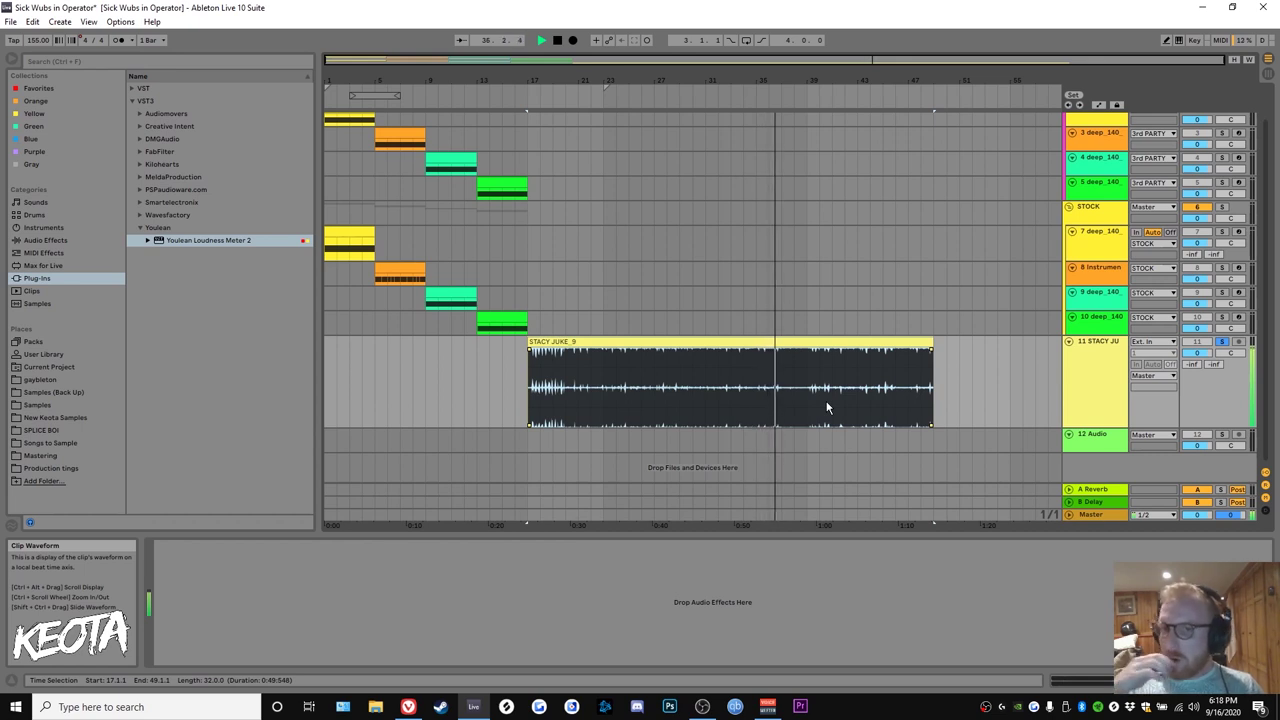
pyautogui.hotkey('alt', 'Tab')
pyautogui.hotkey('alt', 'Tab')
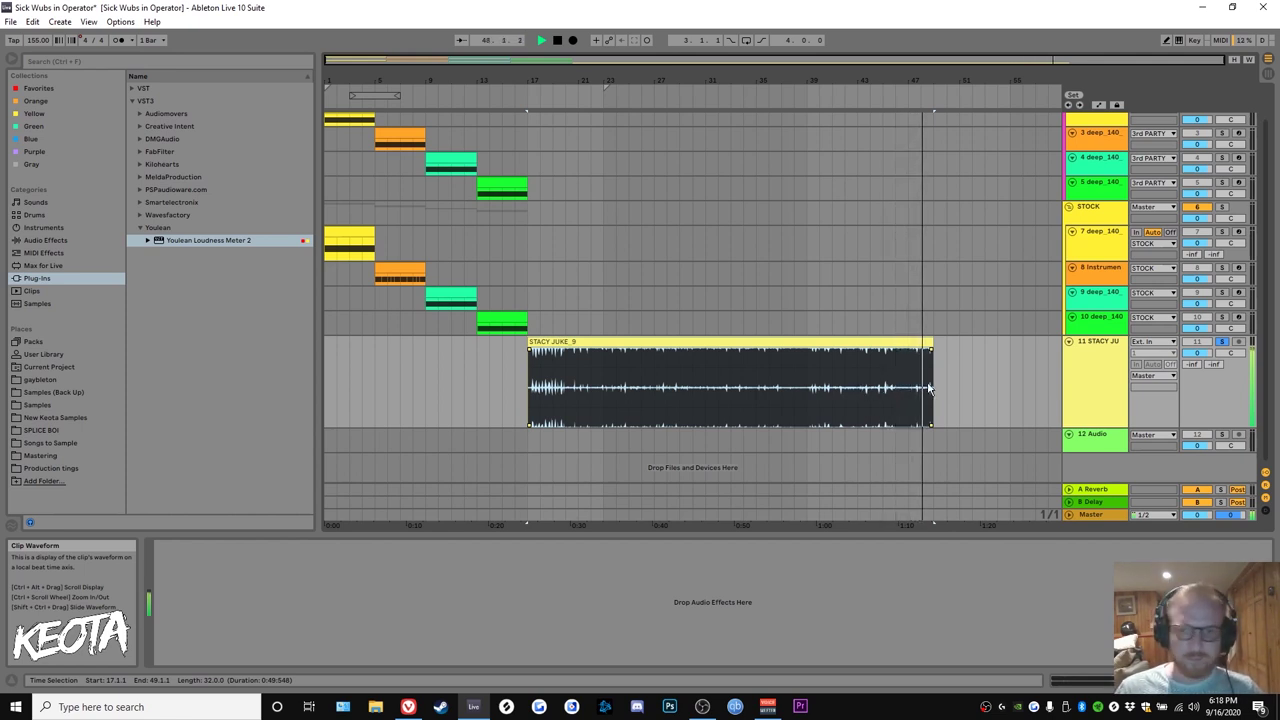
pyautogui.press('space')
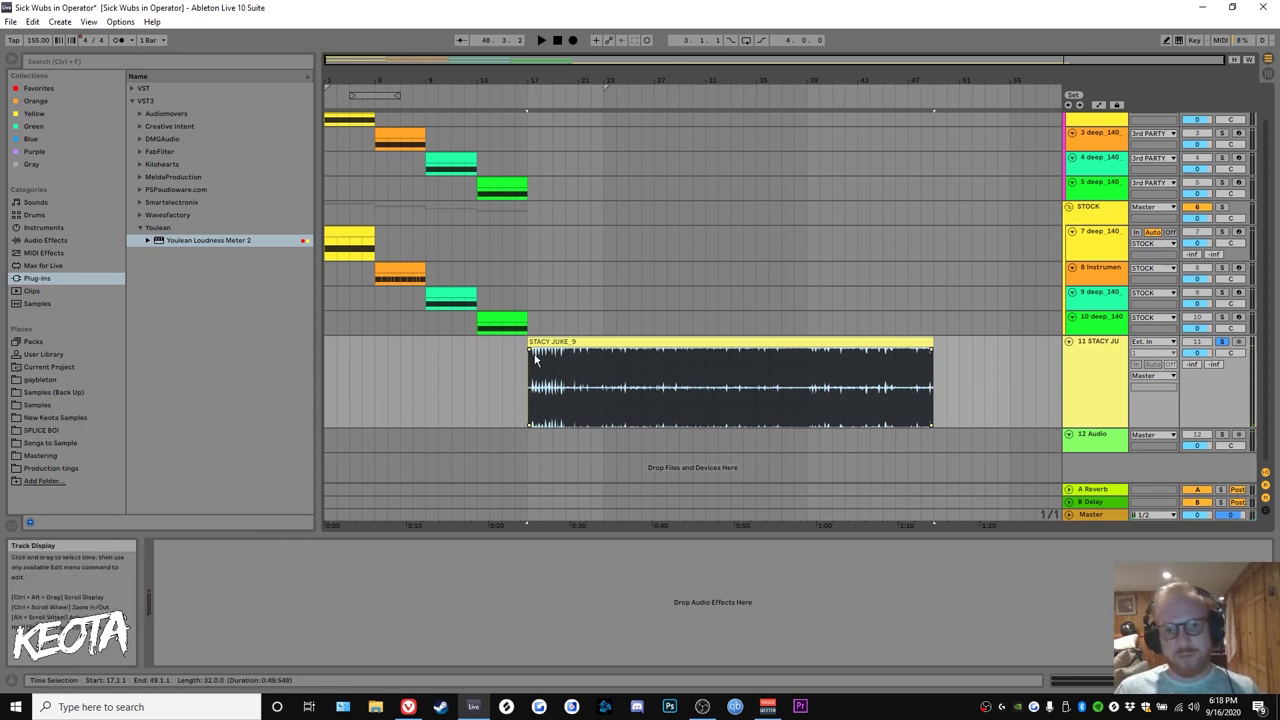
# Shorten the STACY JUKE_9 clip so that it ends at bar 47
pyautogui.click(705, 398)
pyautogui.moveTo(565, 395); pyautogui.dragTo(928, 390)
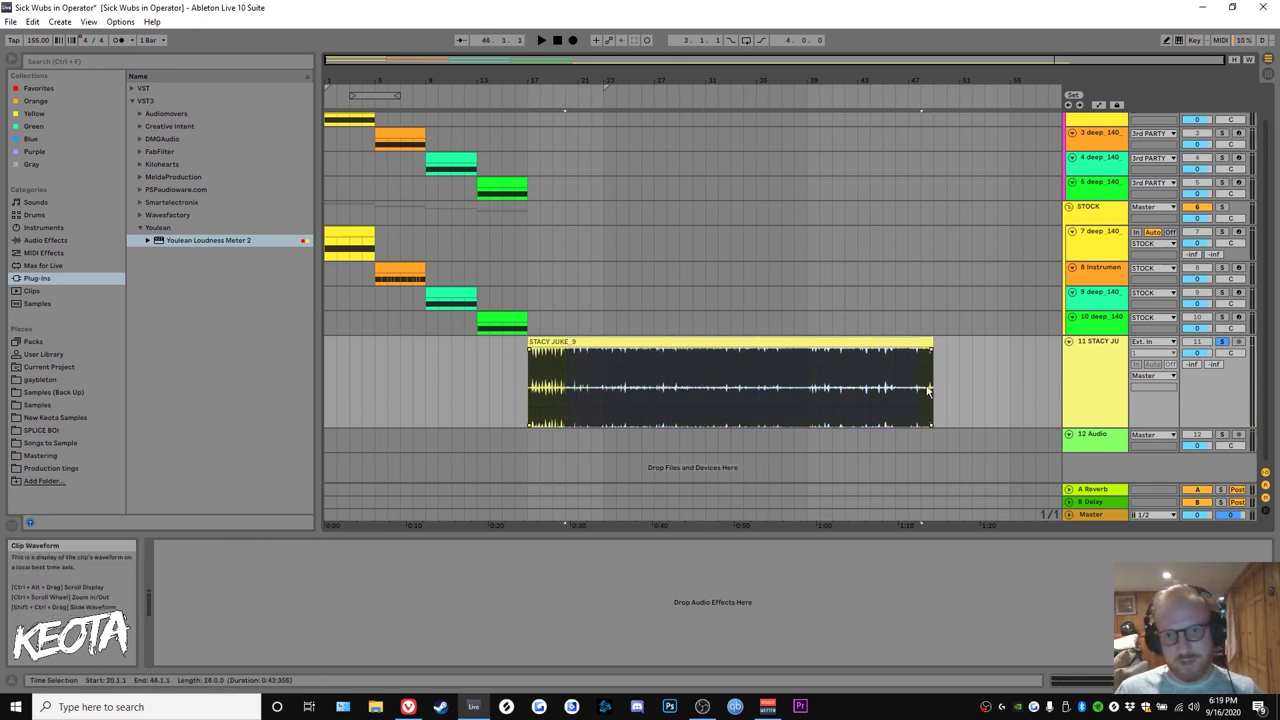
pyautogui.click(863, 341)
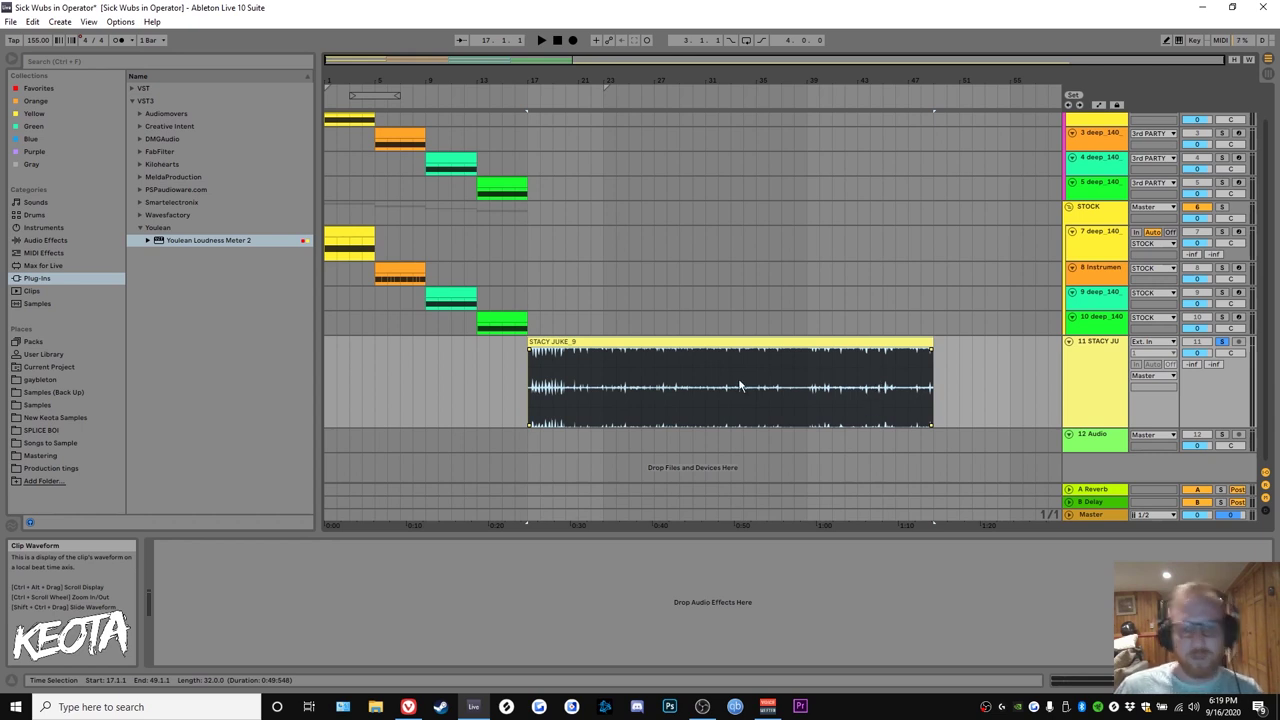
pyautogui.click(553, 345)
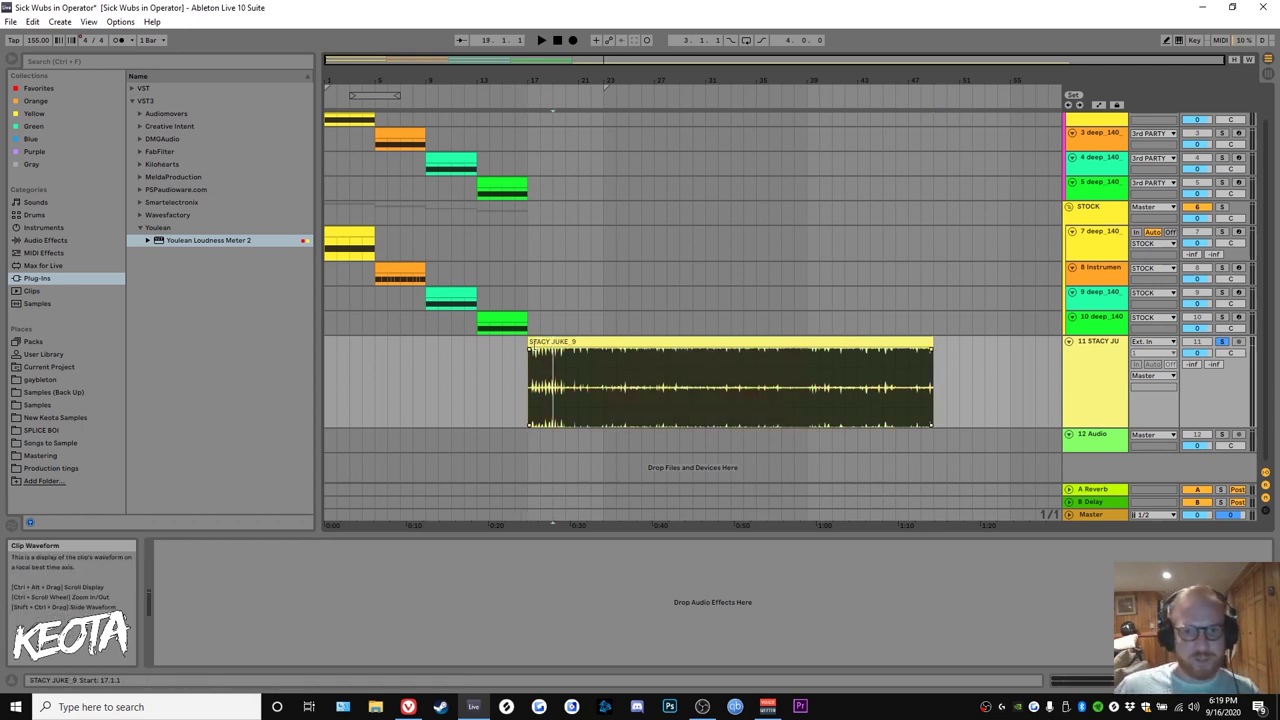
pyautogui.moveTo(528, 384)
pyautogui.mouseDown()
pyautogui.moveTo(922, 391)
pyautogui.moveTo(922, 352)
pyautogui.moveTo(911, 352)
pyautogui.mouseUp()
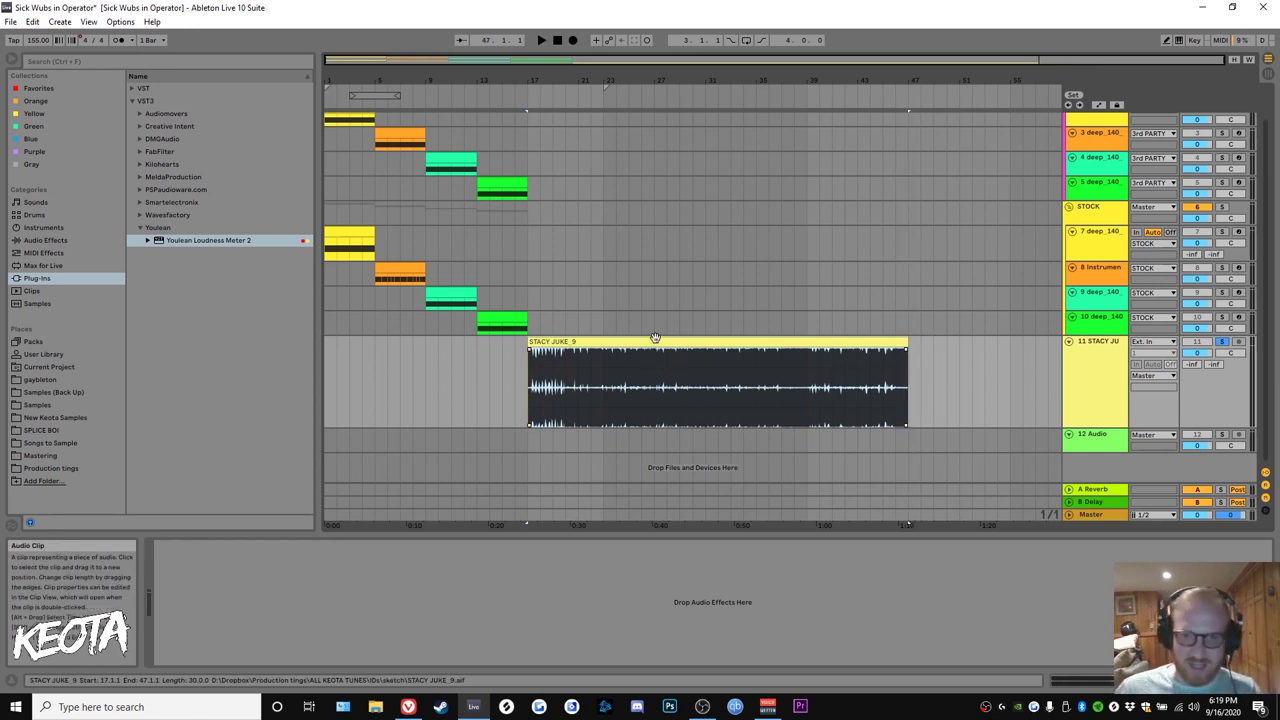
# Solo the yellow deep_140 track 2 in the 3rd PARTY group instead of the STACY JUKE track
pyautogui.scroll(2, 605, 385)
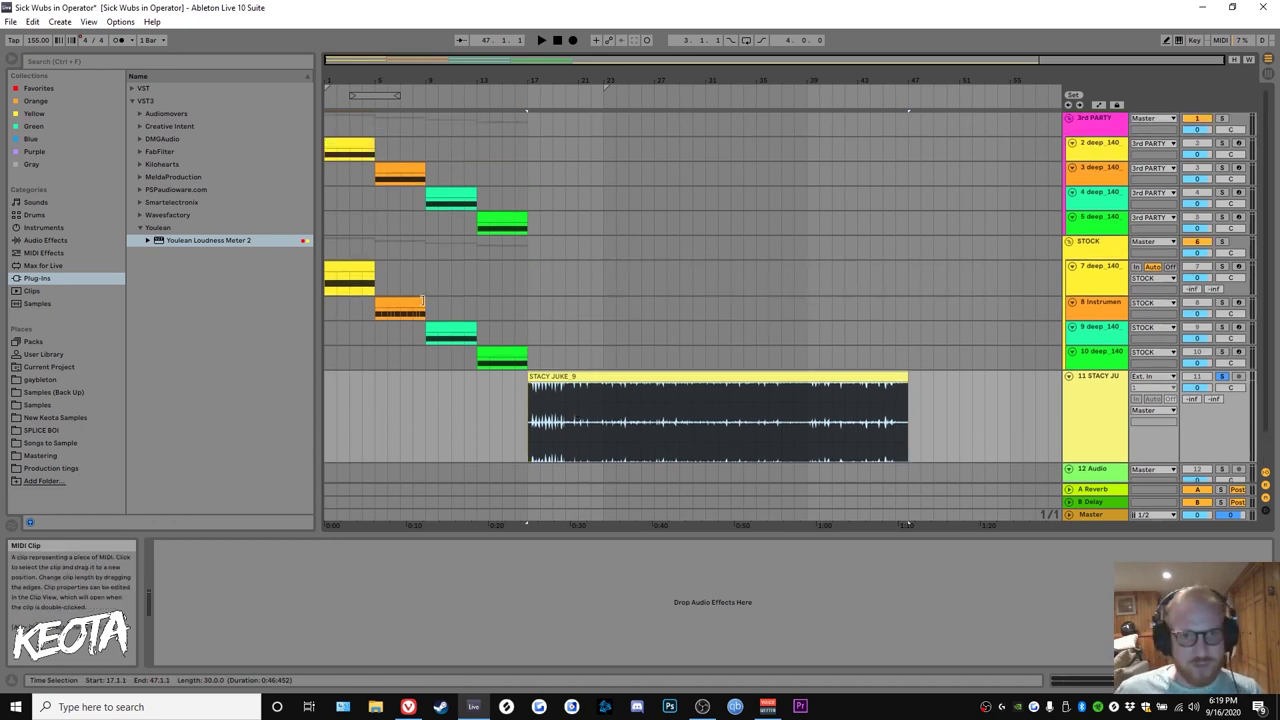
pyautogui.click(337, 150)
pyautogui.click(340, 125)
pyautogui.click(340, 145)
pyautogui.press('+')
pyautogui.press('+')
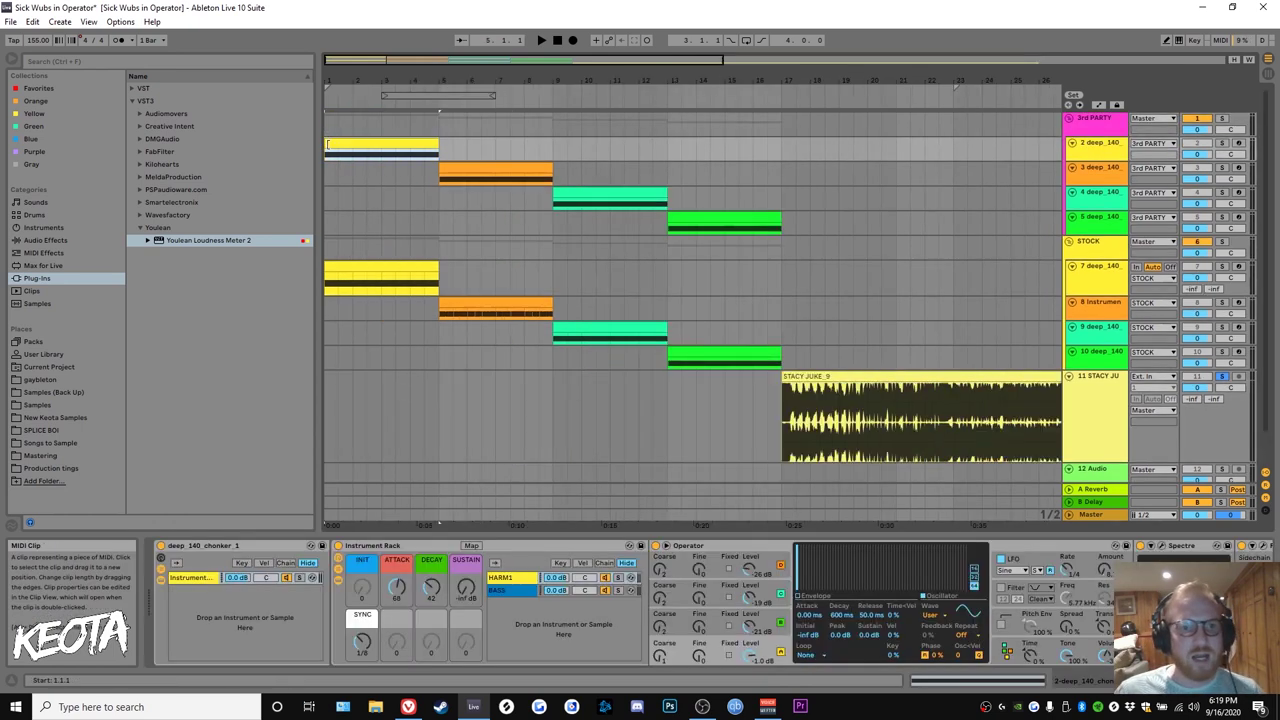
pyautogui.click(1222, 144)
pyautogui.moveTo(870, 393); pyautogui.dragTo(552, 390)
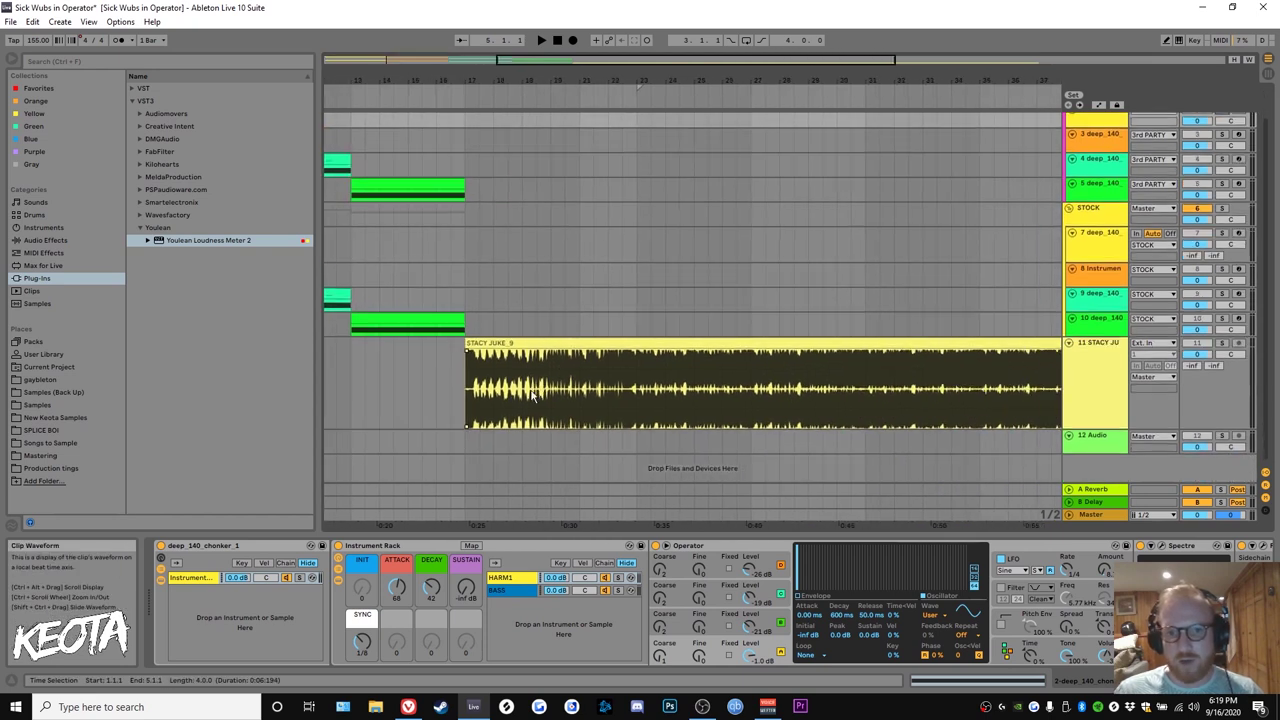
pyautogui.moveTo(749, 392); pyautogui.dragTo(542, 386)
pyautogui.scroll(-3, 643, 386)
pyautogui.moveTo(643, 386); pyautogui.dragTo(788, 437)
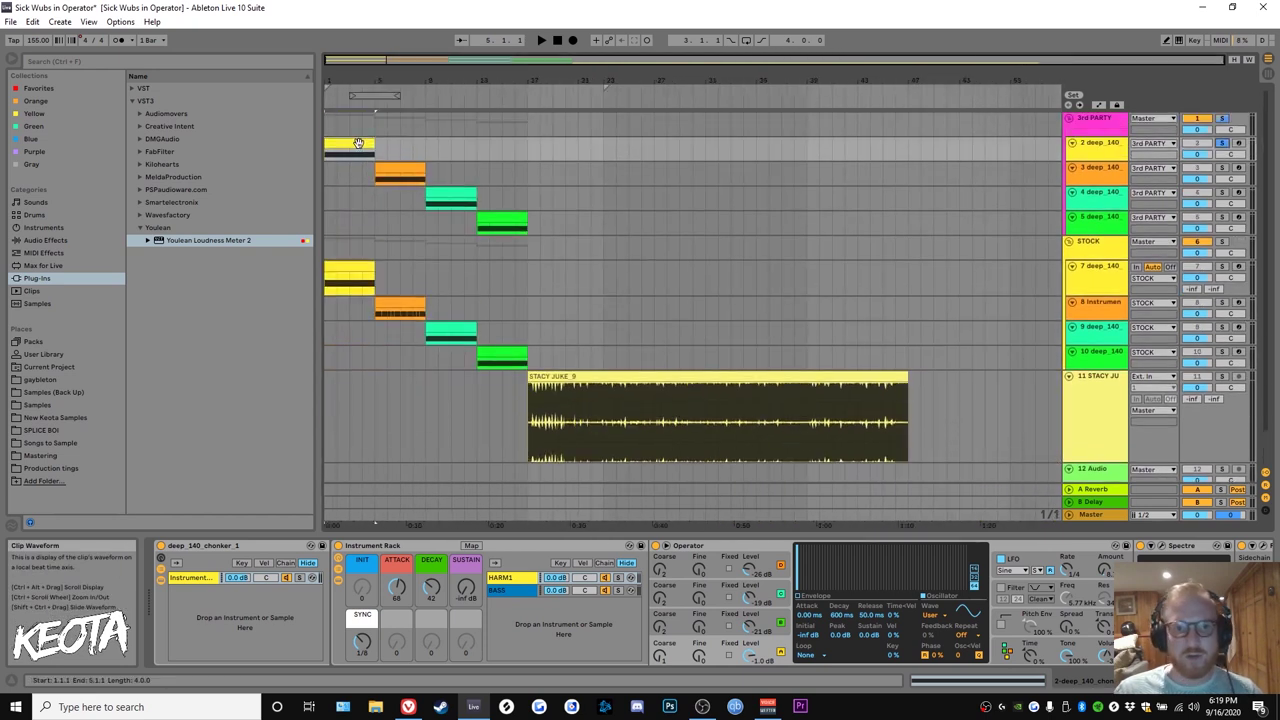
# Highlight all clips in the STOCK group from bar 1 to bar 17
pyautogui.moveTo(374, 198); pyautogui.dragTo(377, 166)
pyautogui.moveTo(349, 237); pyautogui.dragTo(527, 342)
pyautogui.moveTo(598, 388); pyautogui.dragTo(643, 421)
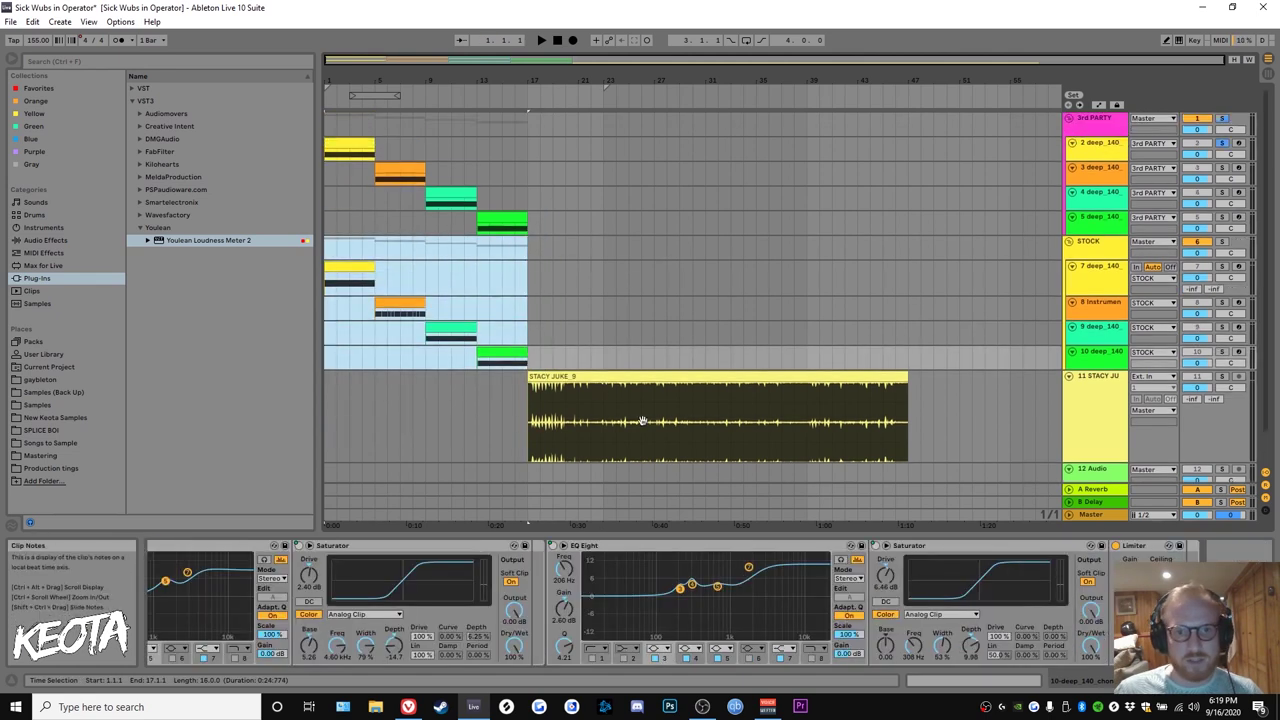
pyautogui.click(328, 252)
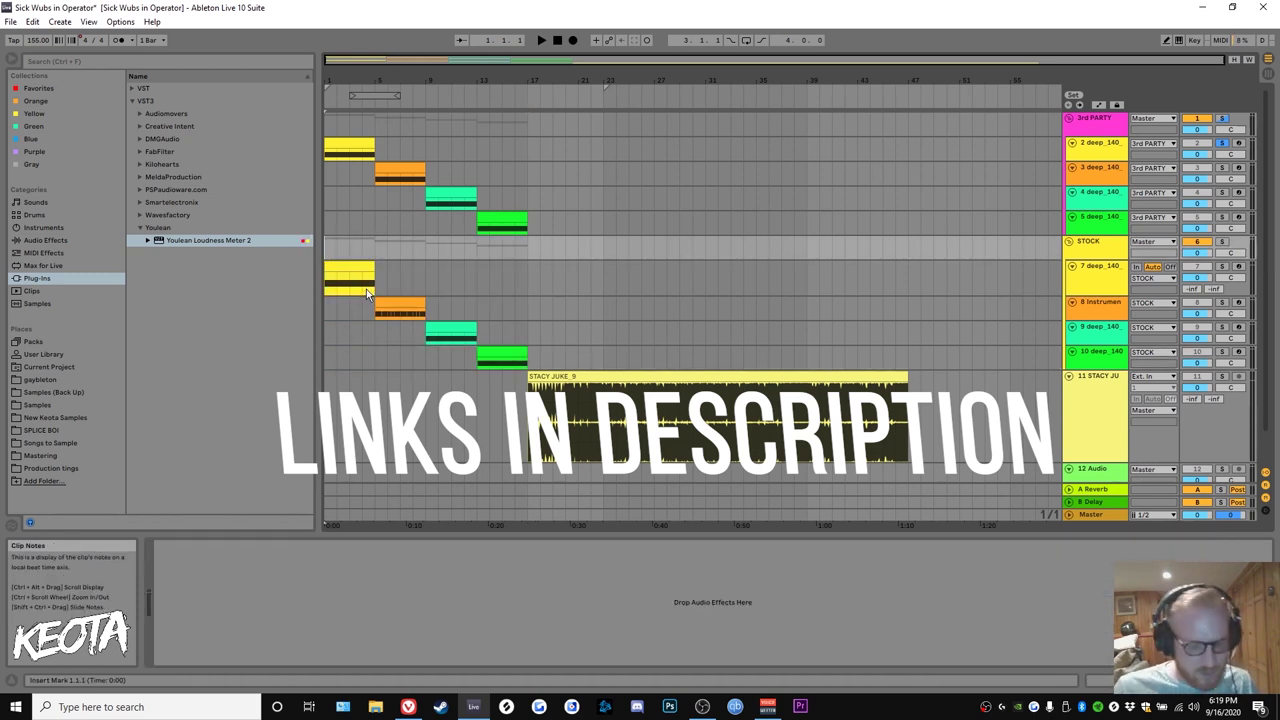
pyautogui.moveTo(328, 252); pyautogui.dragTo(533, 357)
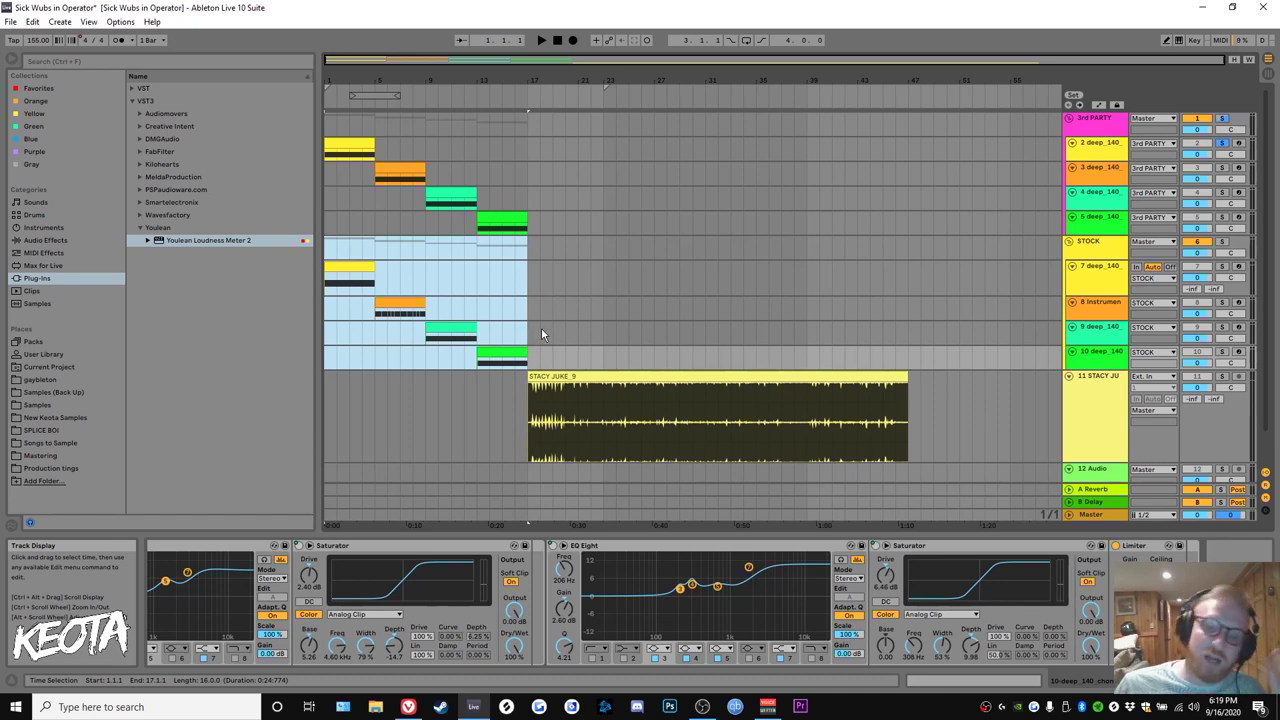
pyautogui.scroll(-2, 503, 333)
pyautogui.scroll(2, 500, 328)
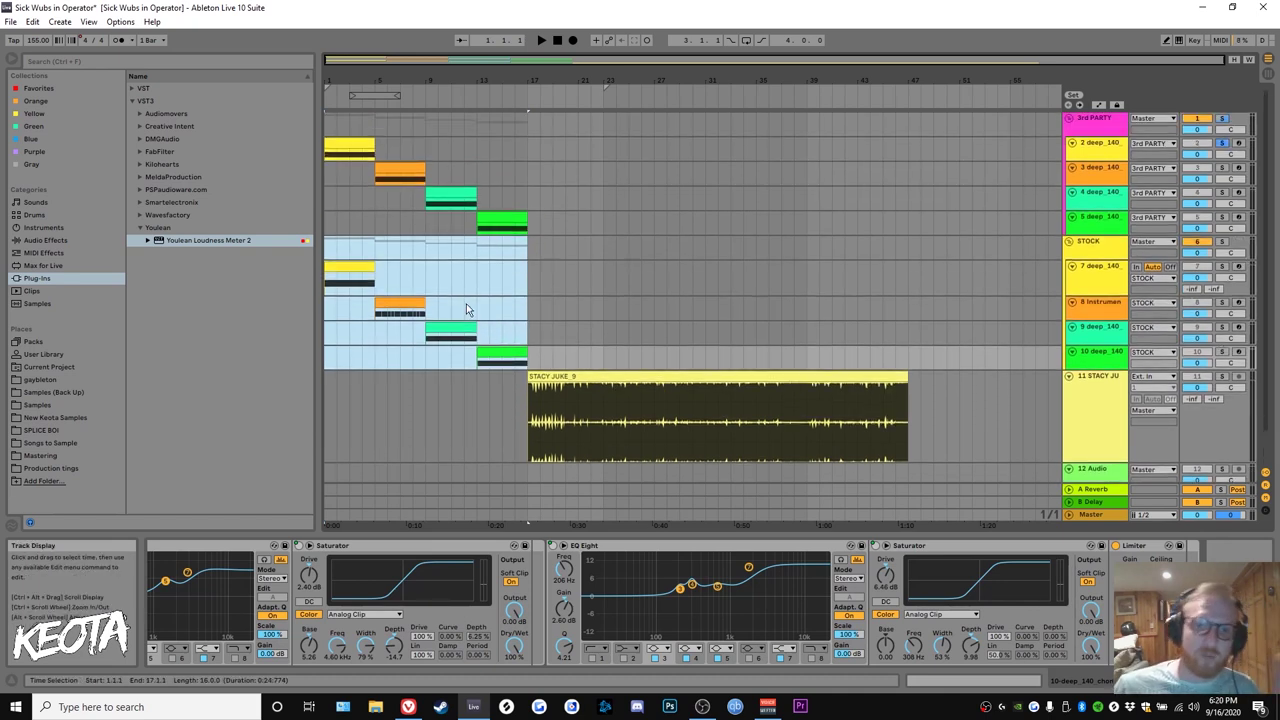
# Play the yellow clip on track 2 from the start, stopping and replaying it once
pyautogui.click(343, 142)
pyautogui.scroll(3, 462, 190)
pyautogui.press('space')
pyautogui.scroll(3, 342, 194)
pyautogui.press('space')
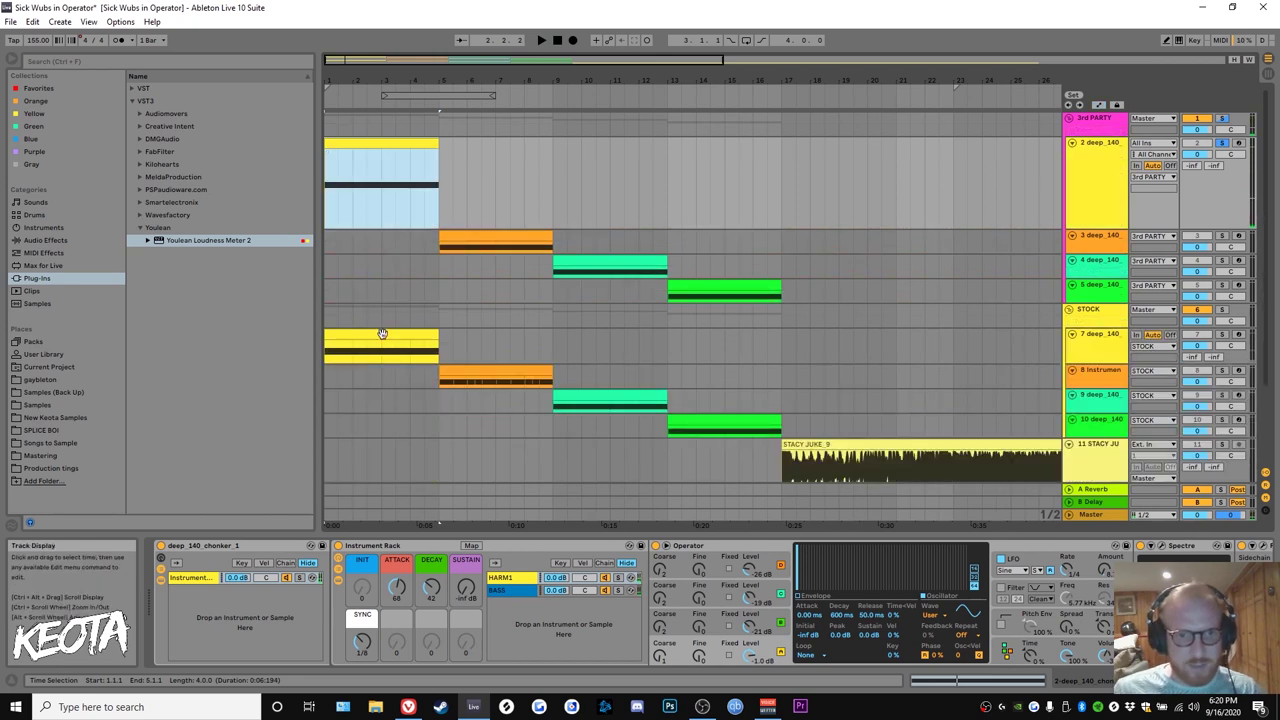
pyautogui.moveTo(371, 334); pyautogui.dragTo(360, 157)
pyautogui.click(360, 143)
pyautogui.press('space')
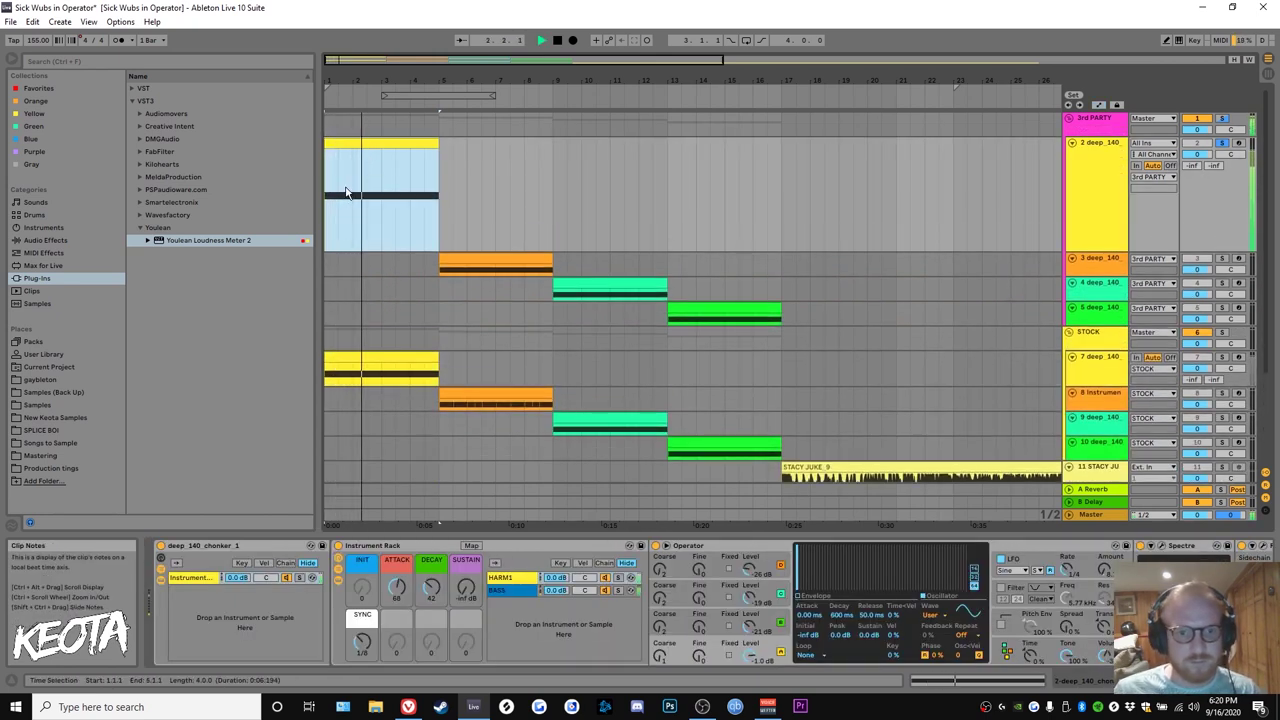
pyautogui.press('space')
# Magnify the screen to 150% and view the BASS and HARM1 chains of track 2's Instrument Rack
pyautogui.scroll(-3, 918, 608)
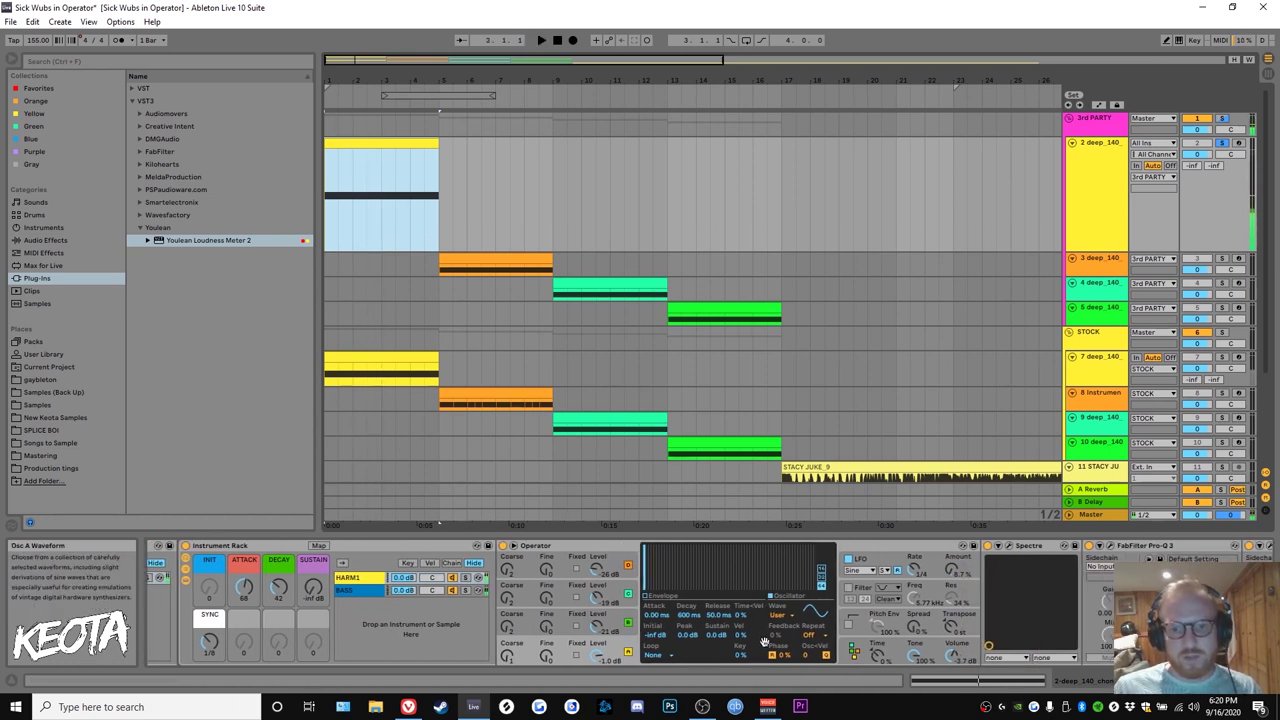
pyautogui.press('super+plus')
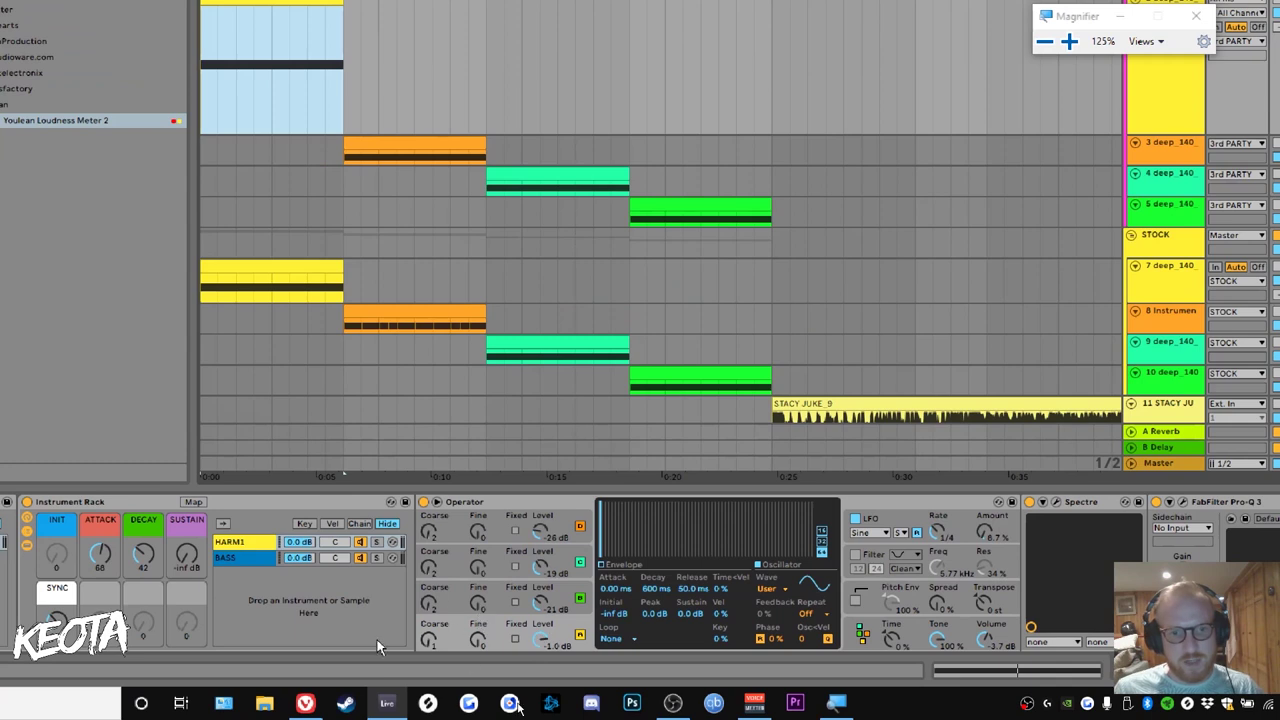
pyautogui.click(245, 565)
pyautogui.press('super+plus')
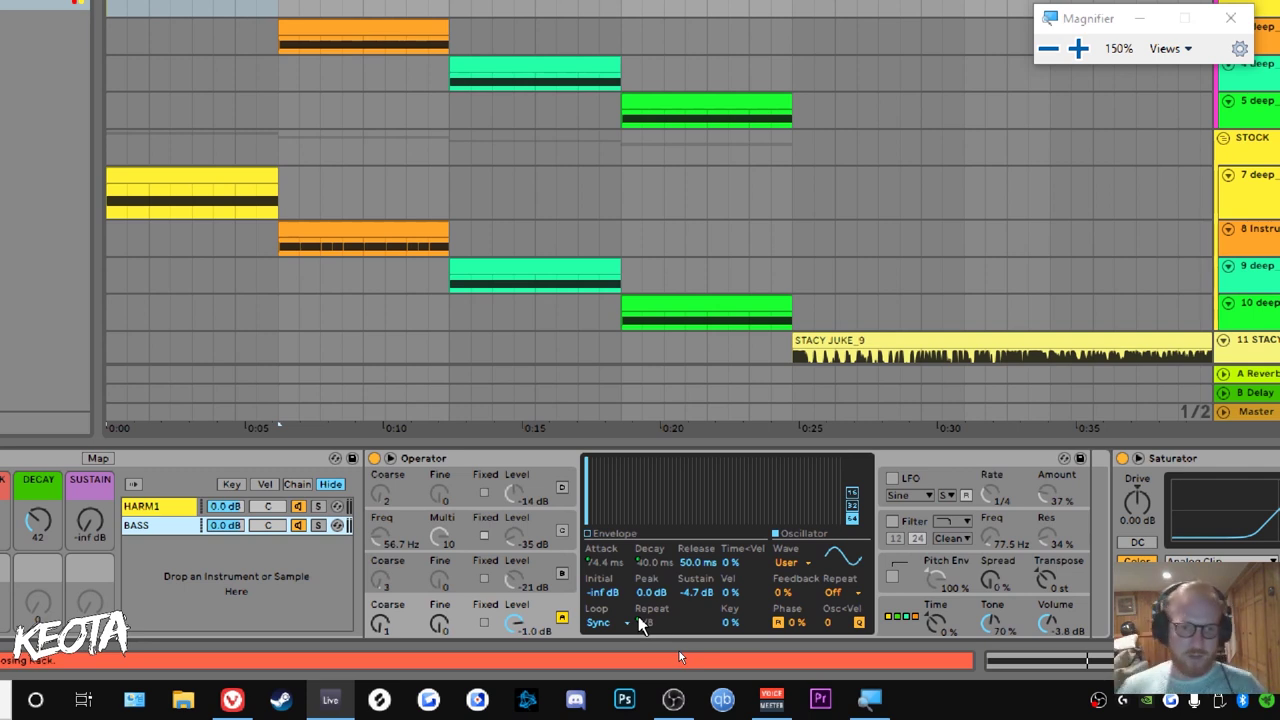
pyautogui.click(145, 507)
pyautogui.moveTo(788, 280); pyautogui.dragTo(579, 150)
pyautogui.moveTo(722, 299); pyautogui.dragTo(751, 323)
pyautogui.moveTo(411, 213); pyautogui.dragTo(304, 233)
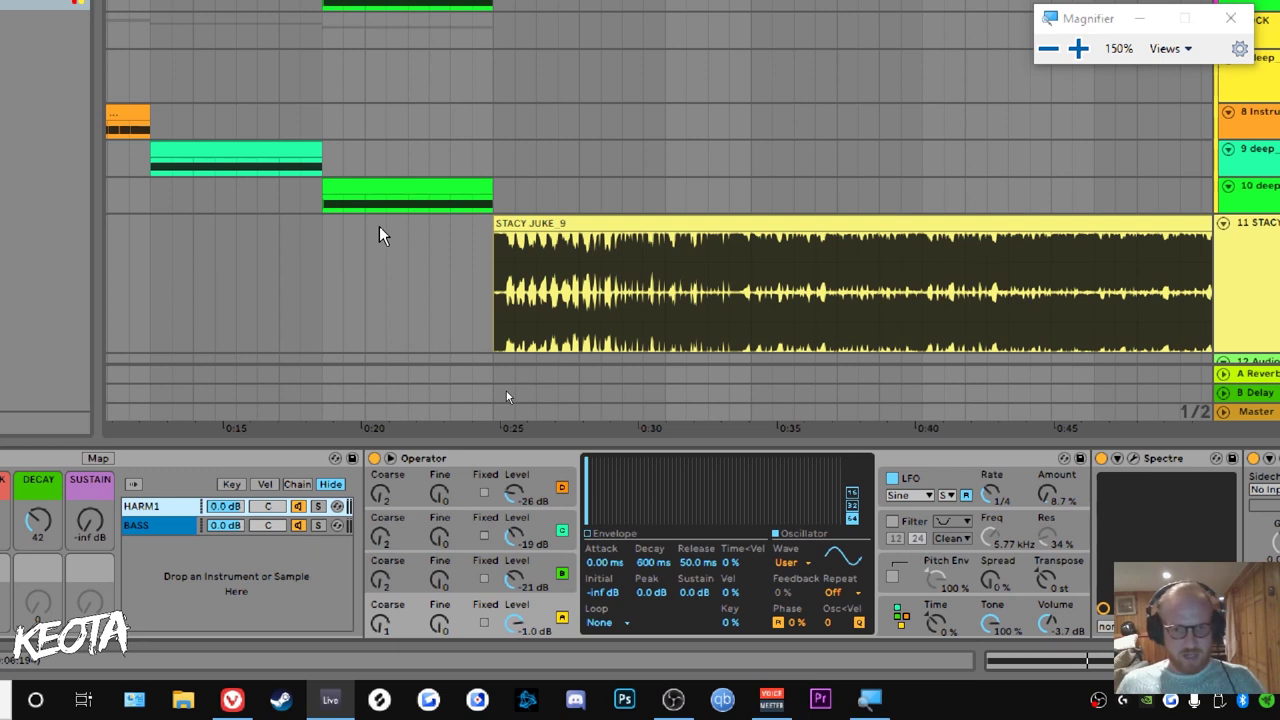
# Compare the BASS and HARM1 chains and view the envelope settings of HARM1's Operator oscillators B and C
pyautogui.click(154, 528)
pyautogui.click(160, 508)
pyautogui.click(149, 521)
pyautogui.click(155, 509)
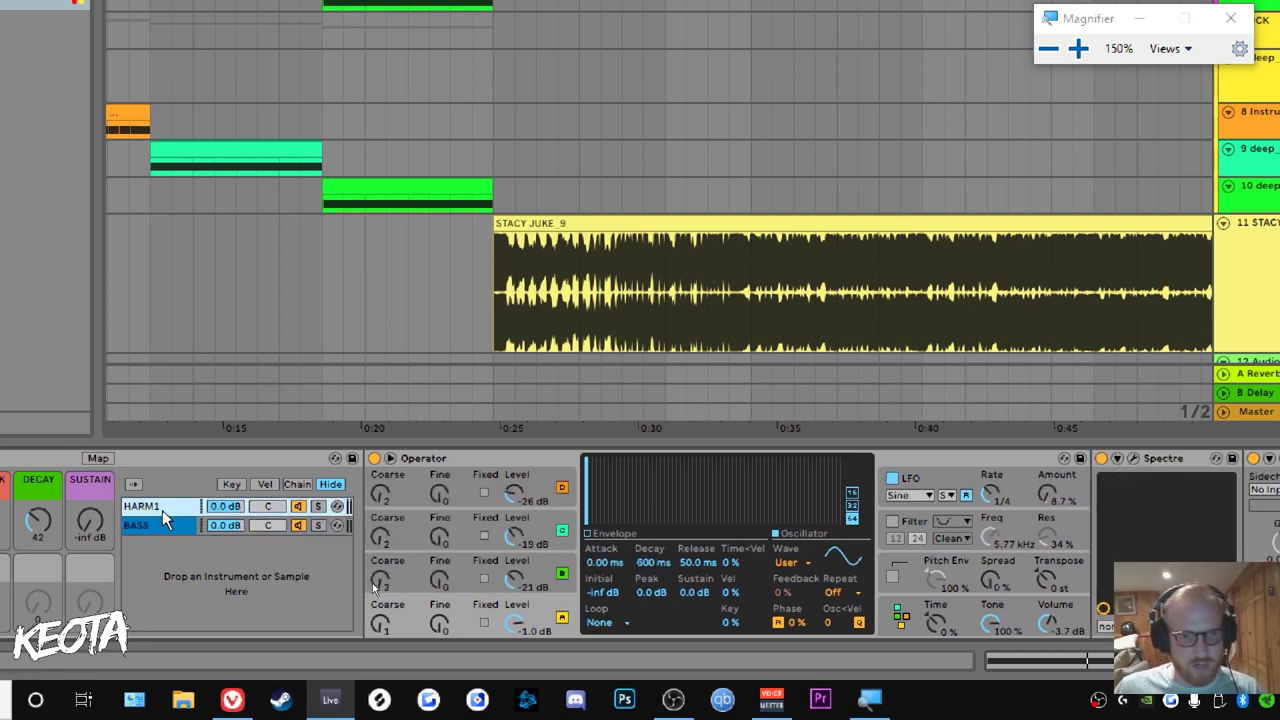
pyautogui.click(558, 604)
pyautogui.click(563, 591)
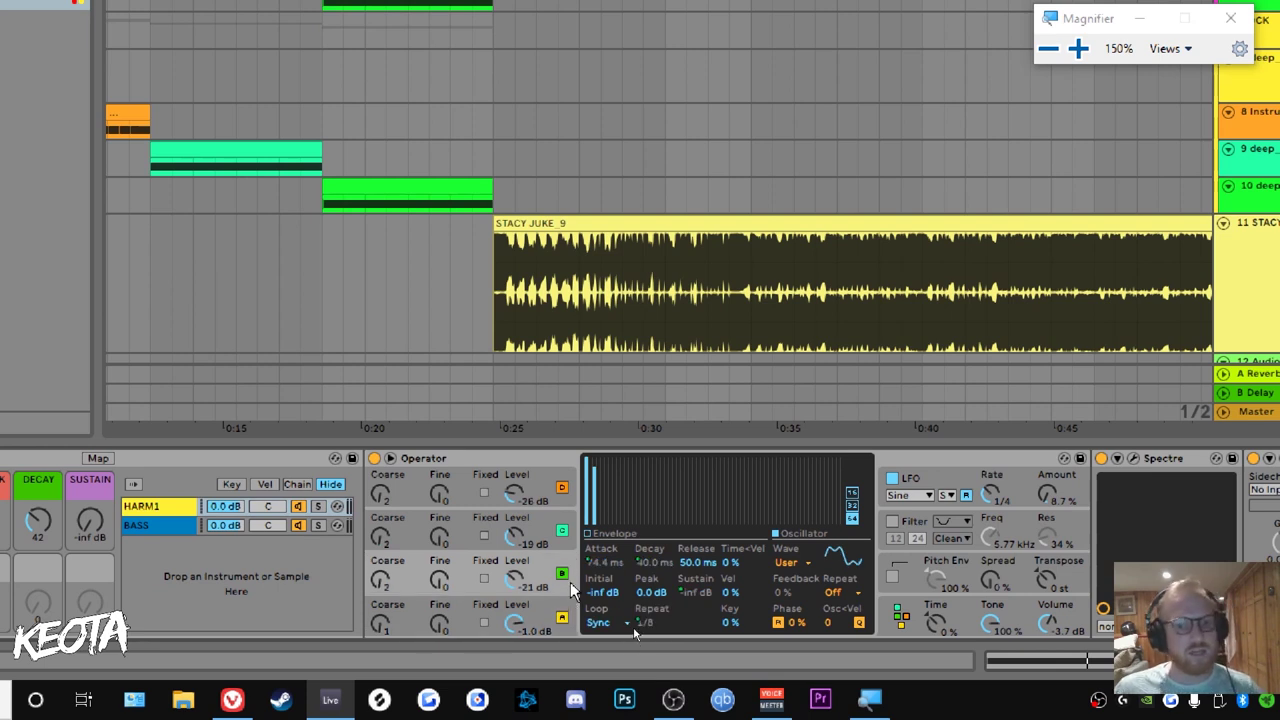
pyautogui.click(567, 542)
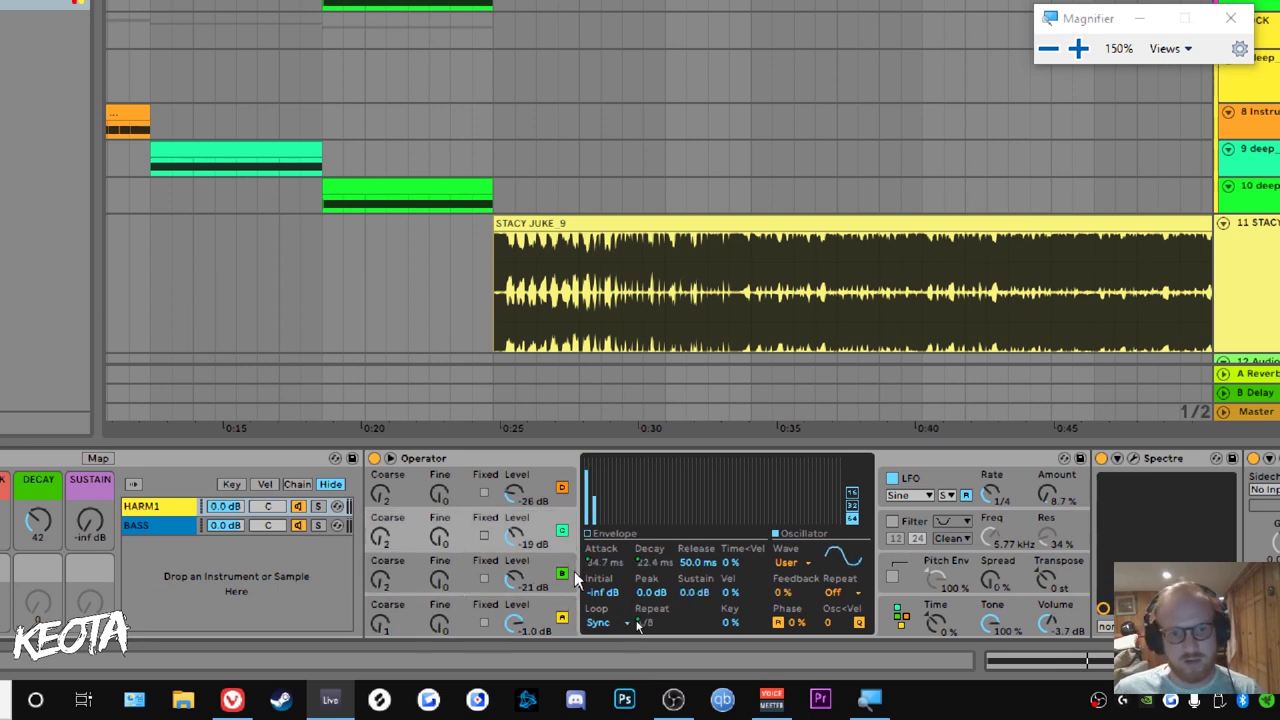
# Group the Spectre and the two FabFilter Pro-Q 3 devices after HARM1's Operator into an Audio Effect Rack
pyautogui.moveTo(1012, 524); pyautogui.dragTo(388, 543)
pyautogui.scroll(-1, 480, 540)
pyautogui.moveTo(615, 595); pyautogui.dragTo(549, 590)
pyautogui.click(562, 548)
pyautogui.moveTo(726, 569); pyautogui.dragTo(598, 567)
pyautogui.keyDown('shift'); pyautogui.click(700, 548); pyautogui.keyUp('shift')
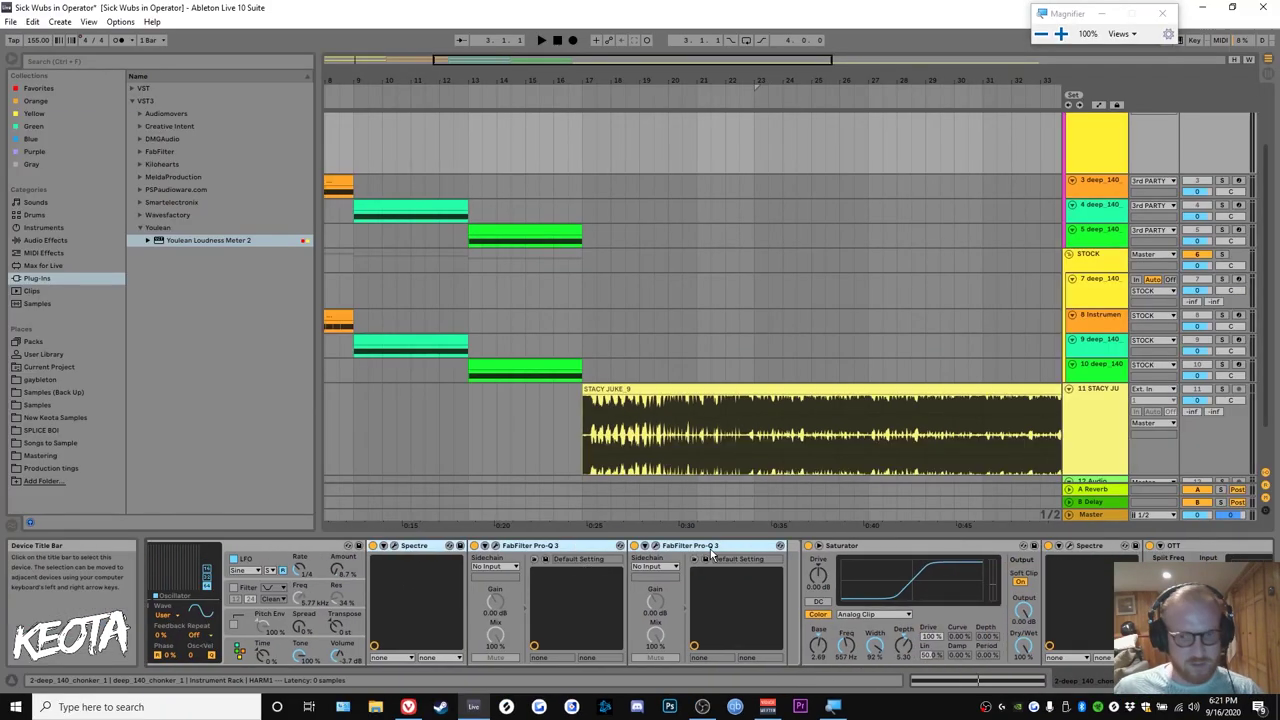
pyautogui.hotkey('ctrl', 'g')
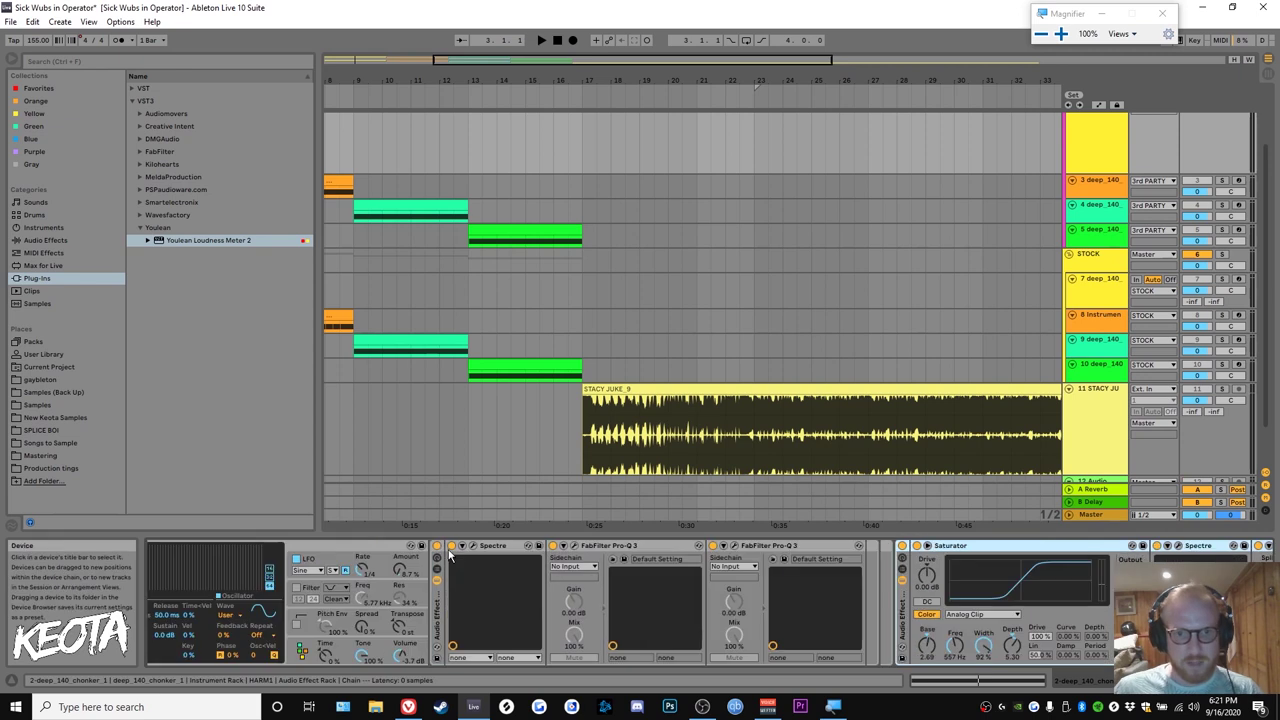
# Play track 2's yellow clip and magnify the screen to 225% on the HARM1 chain's Operator
pyautogui.press('space')
pyautogui.moveTo(571, 585); pyautogui.dragTo(1026, 586)
pyautogui.moveTo(643, 306); pyautogui.dragTo(896, 469)
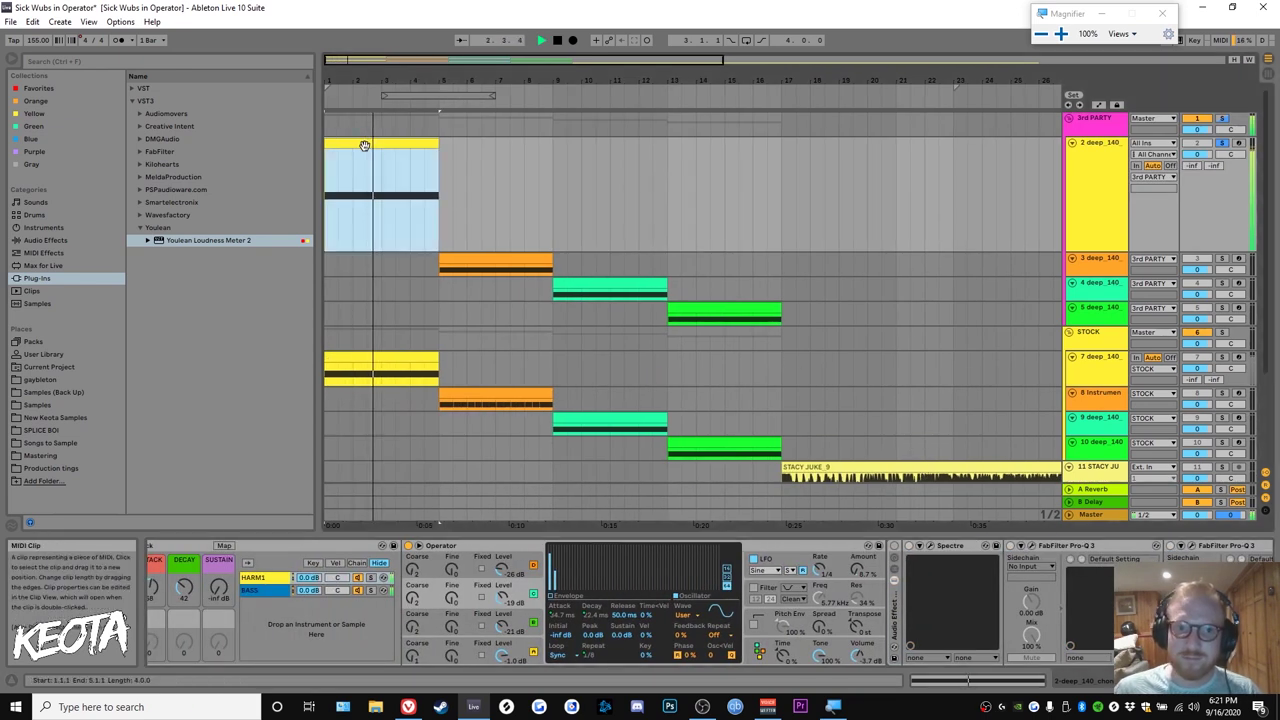
pyautogui.press('super+plus')
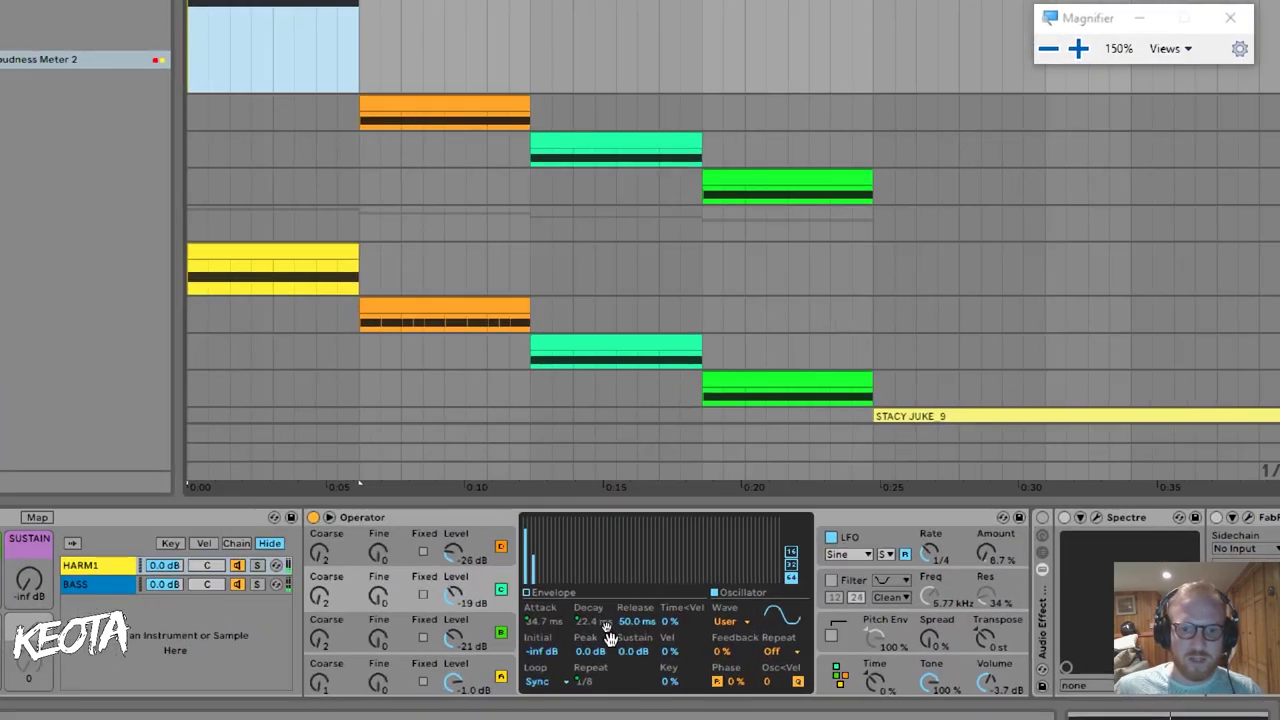
pyautogui.press('super+plus')
pyautogui.press('super+plus')
pyautogui.press('super+plus')
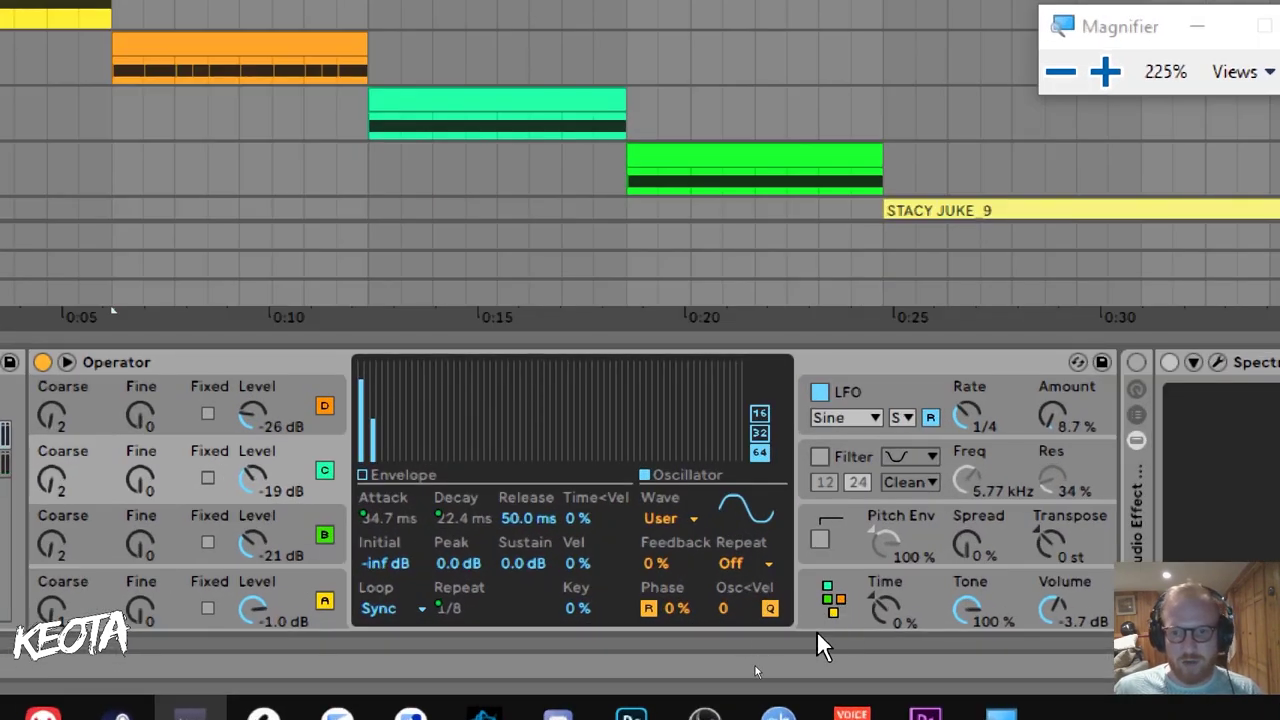
# Examine the algorithm routing of HARM1's Operator and the harmonics and envelopes of oscillators A and B
pyautogui.click(838, 600)
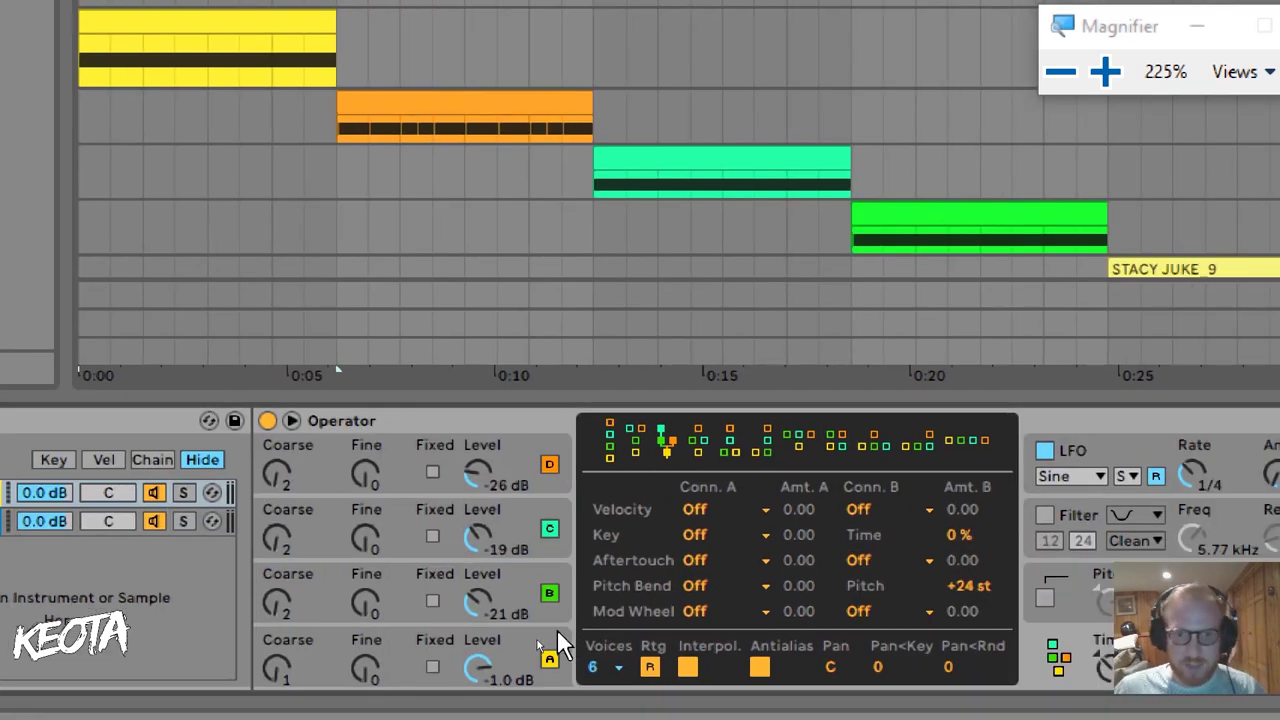
pyautogui.click(557, 634)
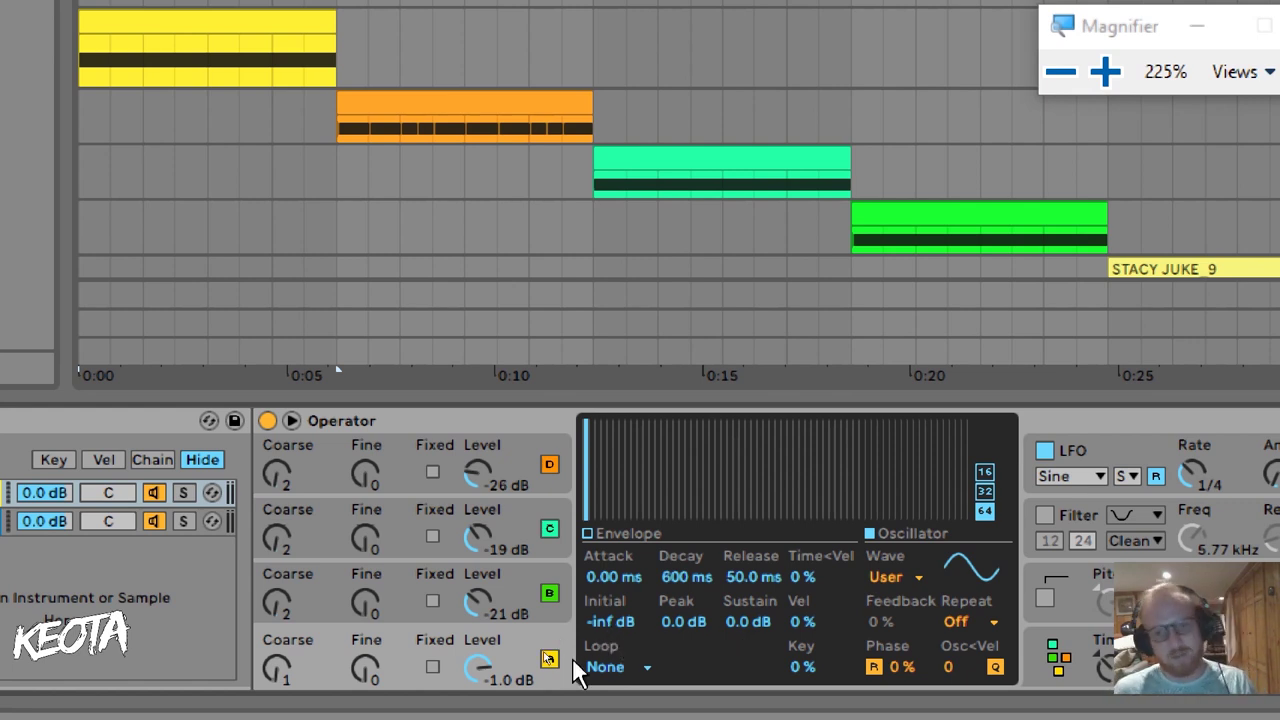
pyautogui.click(557, 613)
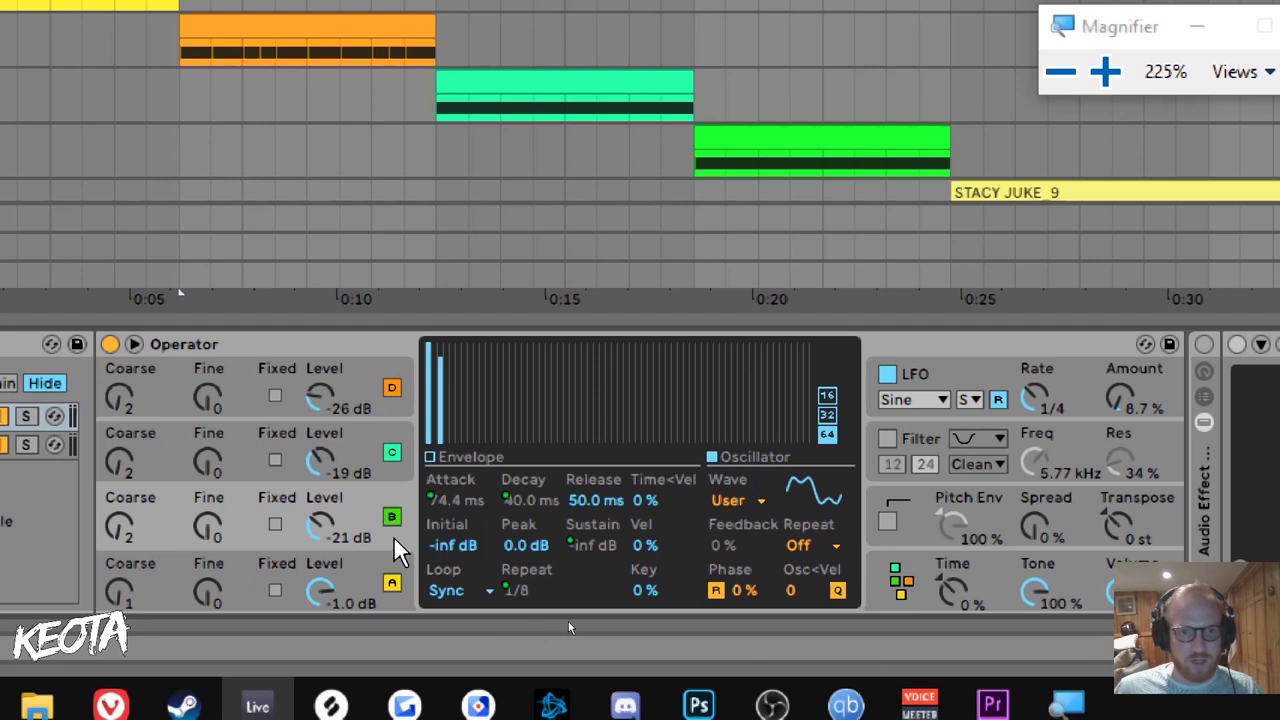
pyautogui.moveTo(441, 380); pyautogui.dragTo(443, 352)
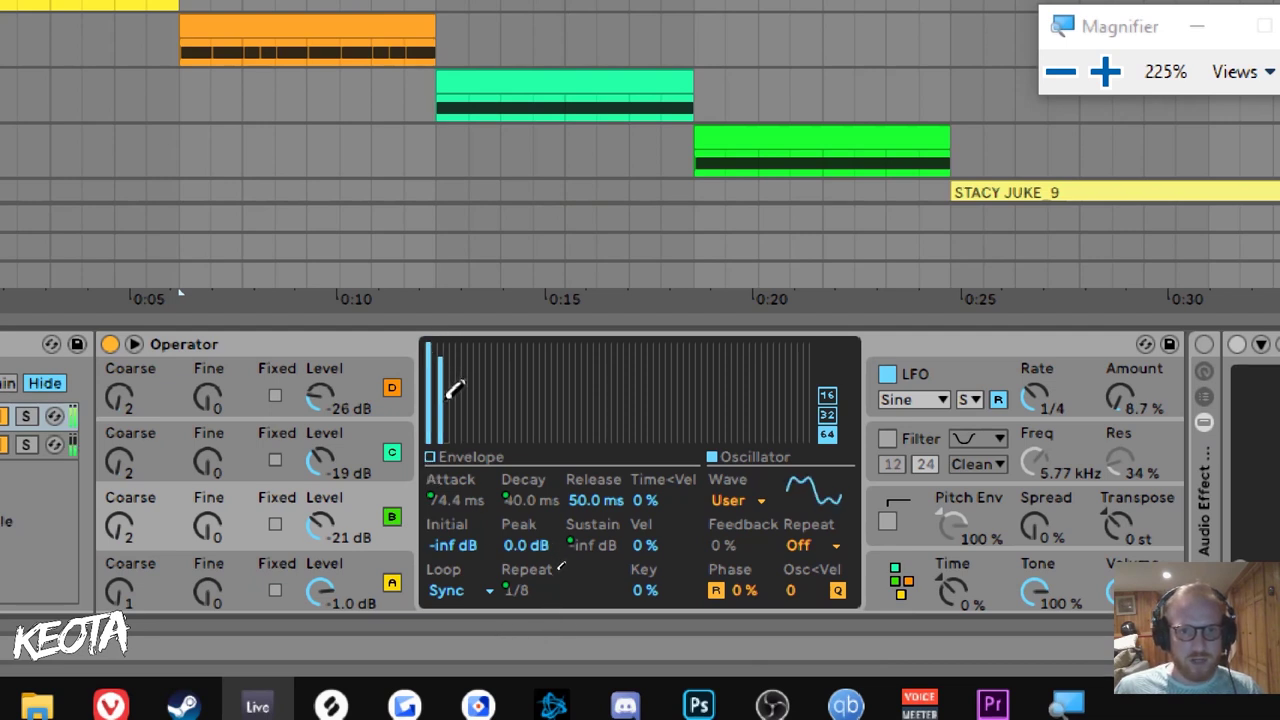
pyautogui.click(1120, 592)
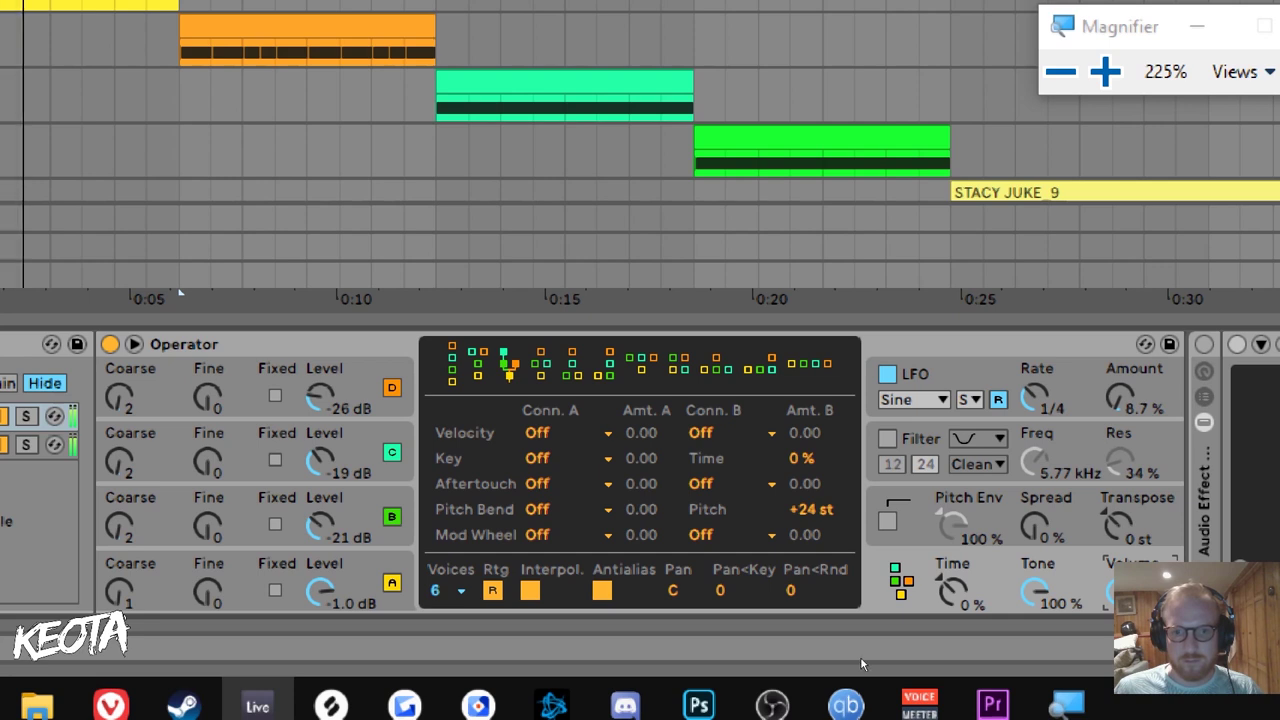
pyautogui.click(408, 537)
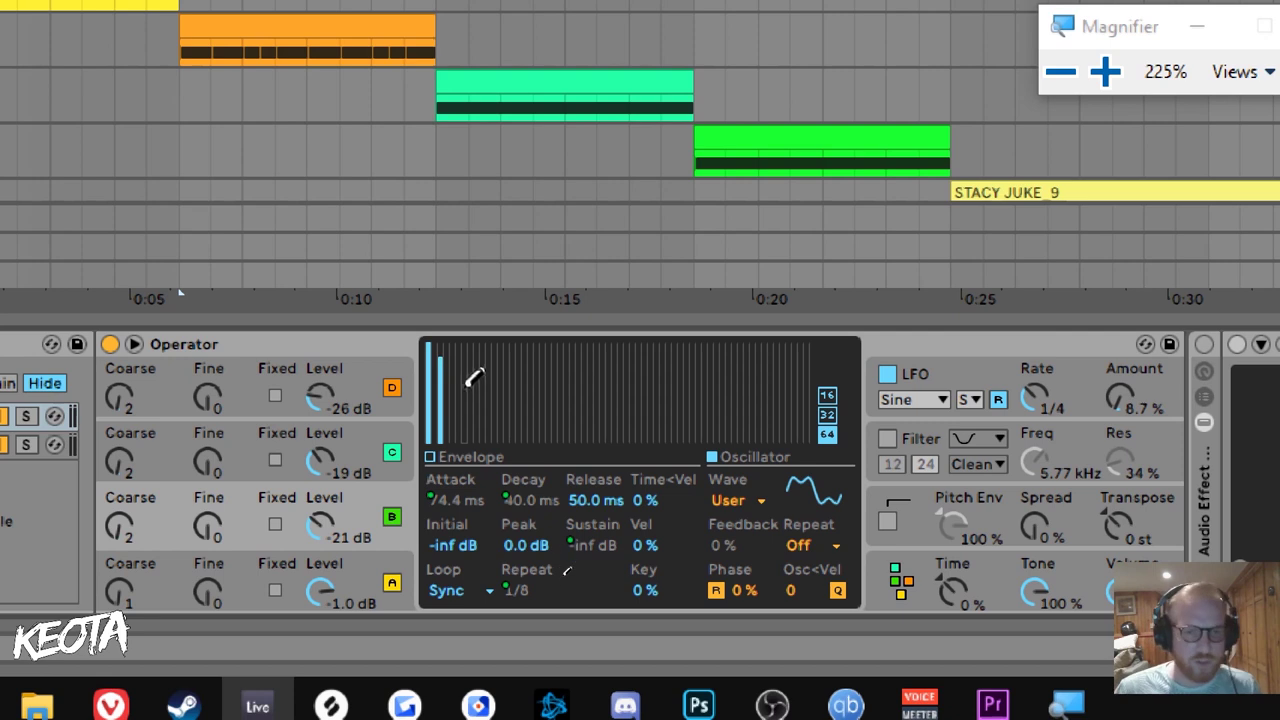
pyautogui.moveTo(430, 400)
pyautogui.mouseDown()
pyautogui.moveTo(505, 360)
pyautogui.moveTo(475, 395)
pyautogui.moveTo(442, 405)
pyautogui.moveTo(480, 410)
pyautogui.moveTo(460, 425)
pyautogui.moveTo(471, 349)
pyautogui.moveTo(433, 448)
pyautogui.moveTo(486, 414)
pyautogui.moveTo(563, 414)
pyautogui.moveTo(597, 349)
pyautogui.moveTo(480, 435)
pyautogui.moveTo(440, 420)
pyautogui.moveTo(530, 395)
pyautogui.moveTo(453, 433)
pyautogui.moveTo(449, 394)
pyautogui.moveTo(480, 391)
pyautogui.moveTo(523, 414)
pyautogui.moveTo(425, 398)
pyautogui.mouseUp()
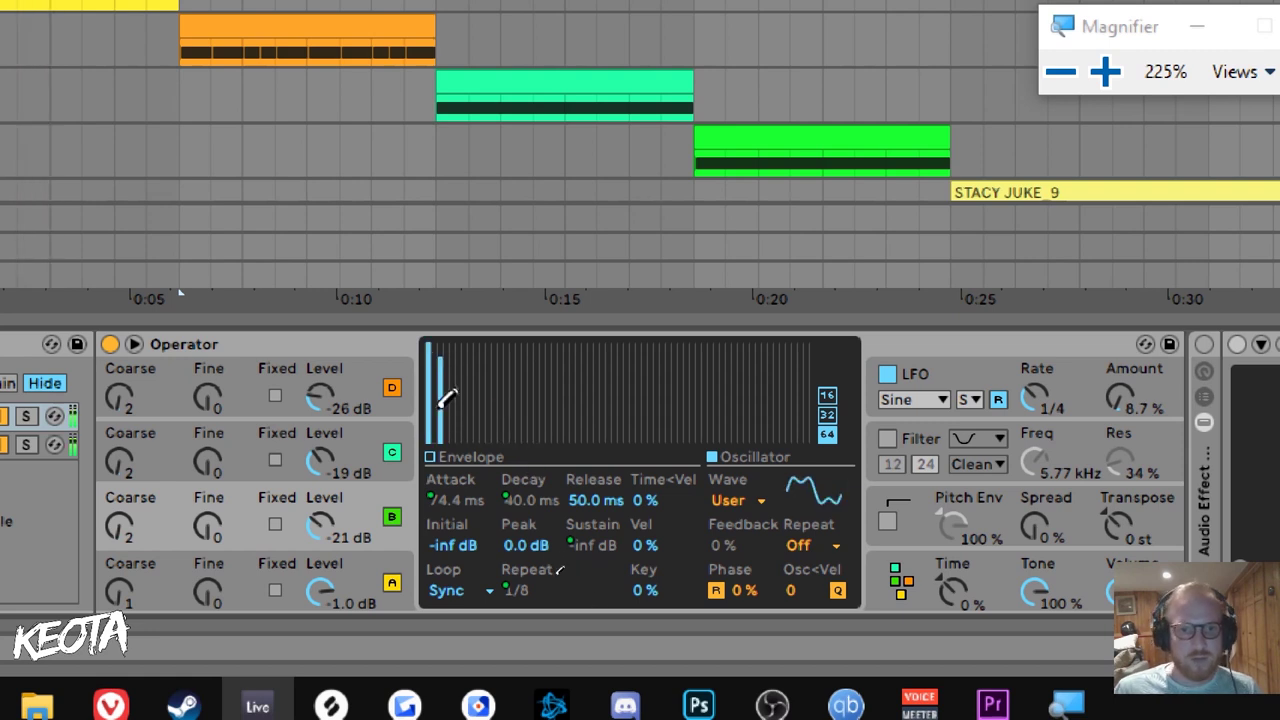
# Compare the settings of oscillators C and B, switch oscillator C off, and show oscillator B's settings
pyautogui.click(400, 469)
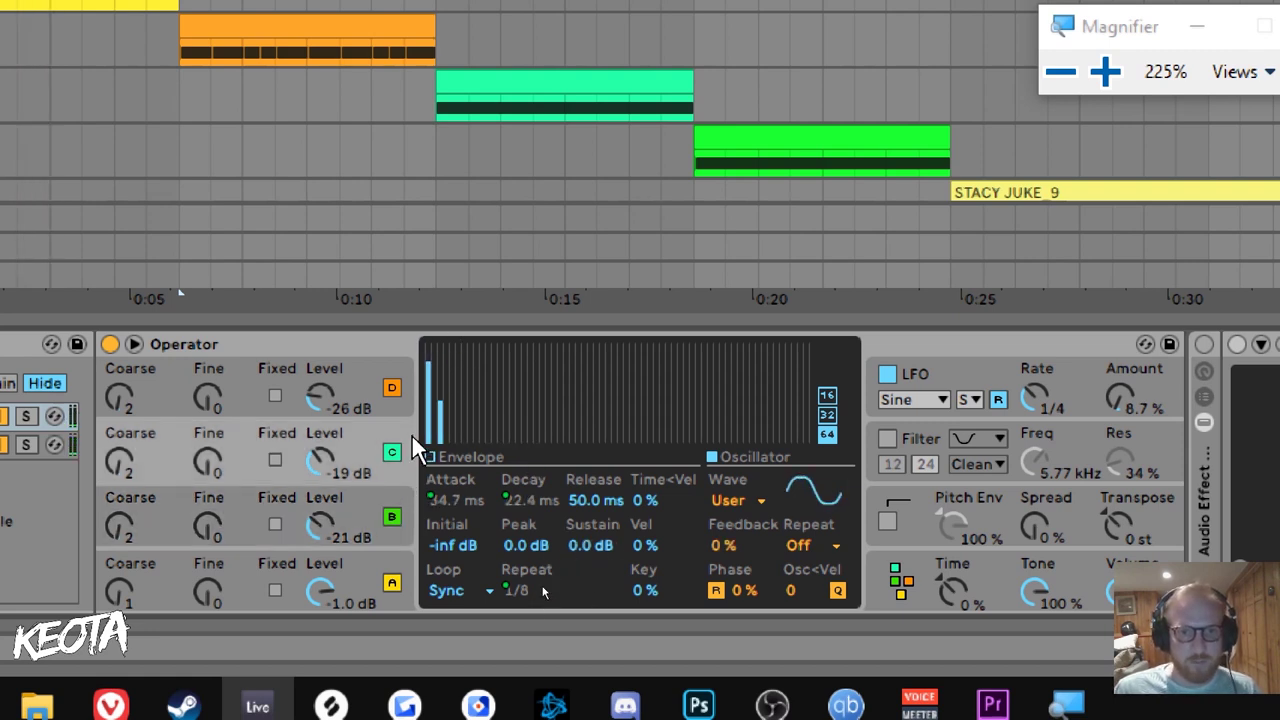
pyautogui.click(381, 516)
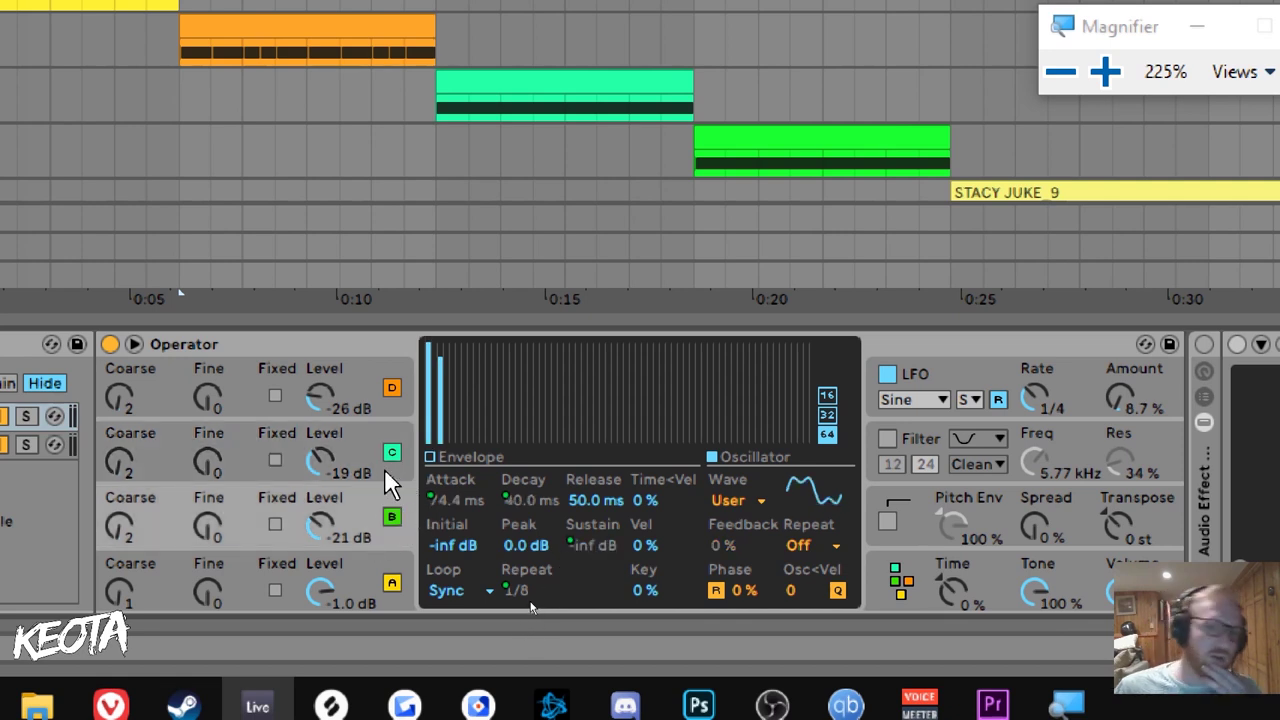
pyautogui.click(384, 468)
pyautogui.click(392, 452)
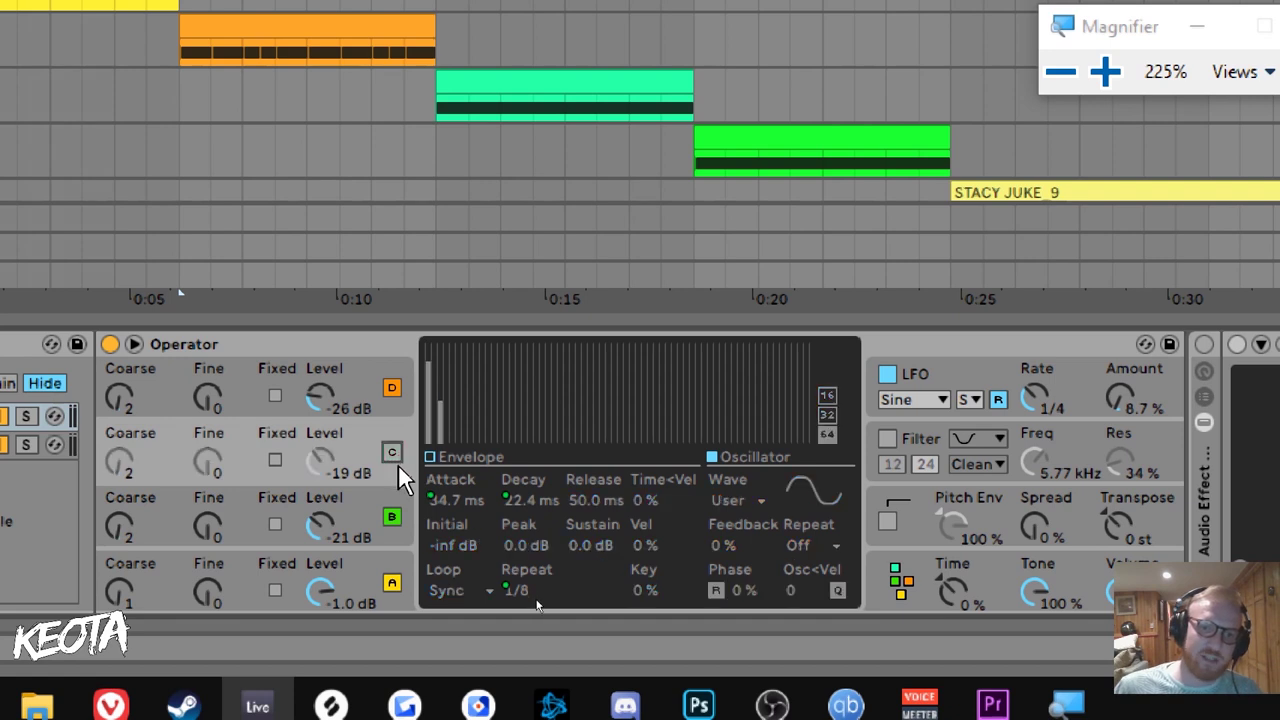
pyautogui.click(390, 489)
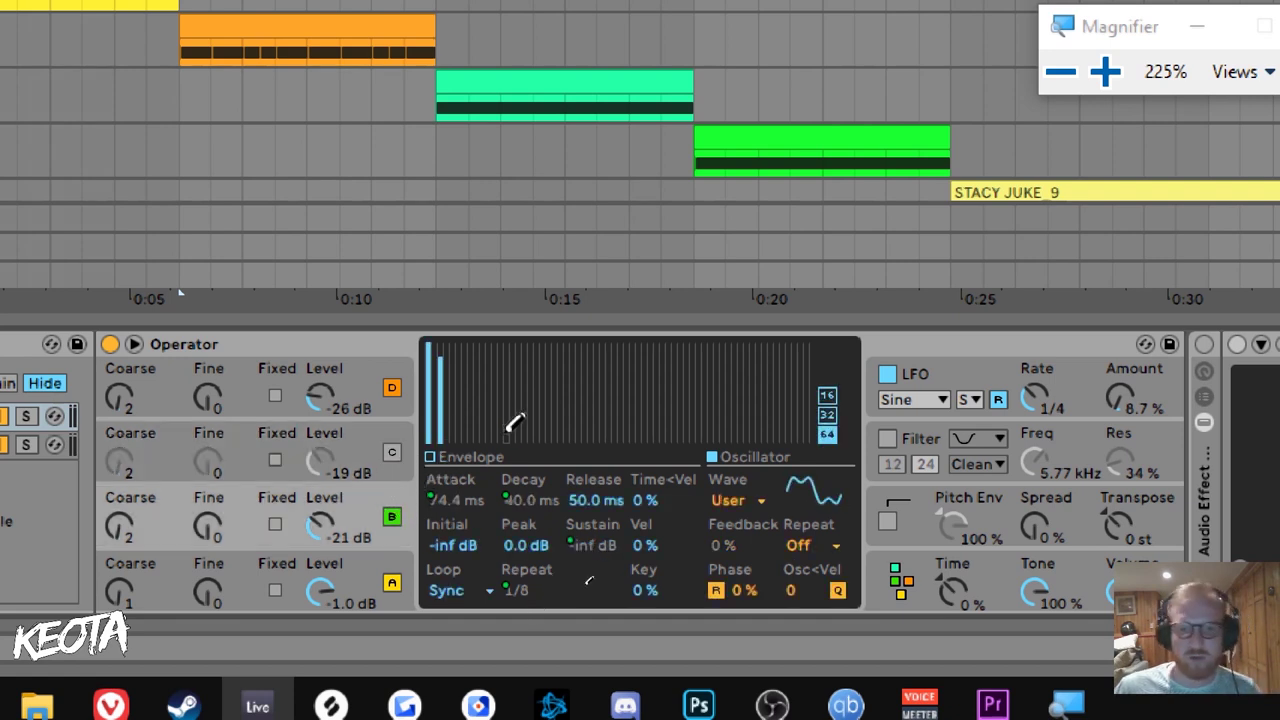
# Try drawing a hump of higher harmonics into oscillator B's waveform, audition it, and undo the drawing
pyautogui.moveTo(463, 422)
pyautogui.mouseDown()
pyautogui.moveTo(580, 414)
pyautogui.moveTo(508, 400)
pyautogui.moveTo(630, 420)
pyautogui.moveTo(510, 422)
pyautogui.moveTo(545, 398)
pyautogui.mouseUp()
pyautogui.press('space')
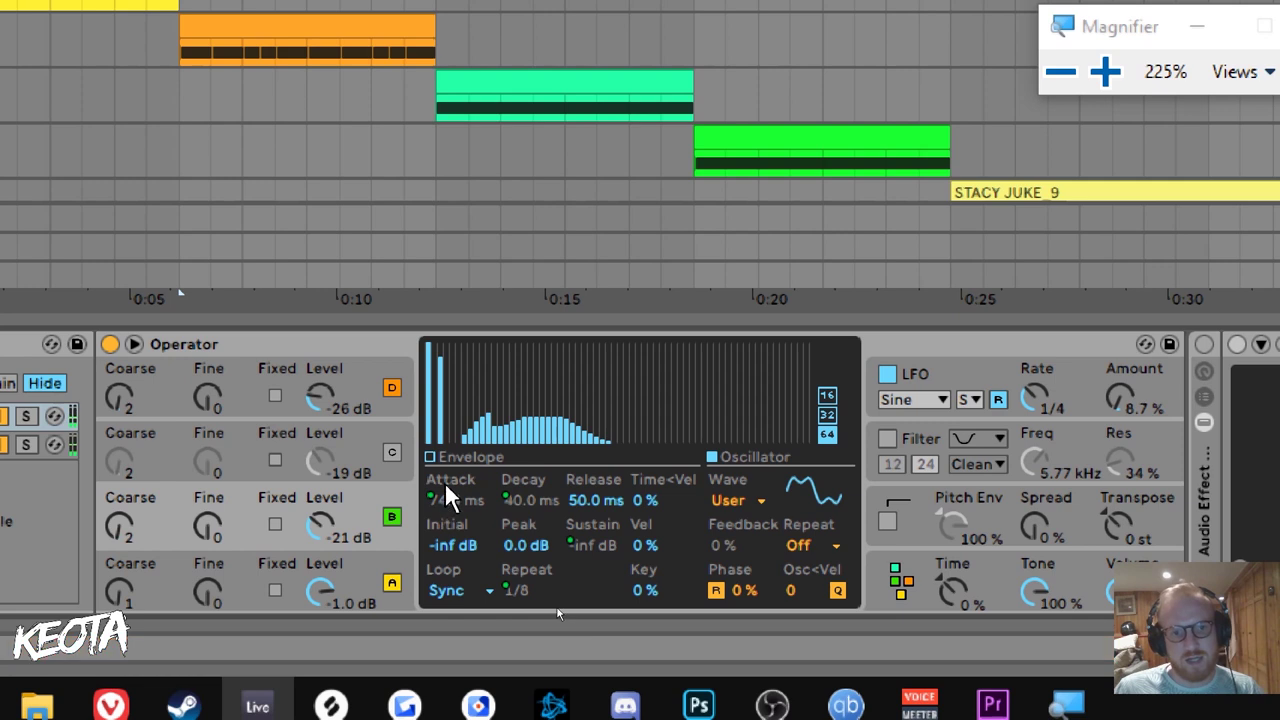
pyautogui.hotkey('ctrl', 'z')
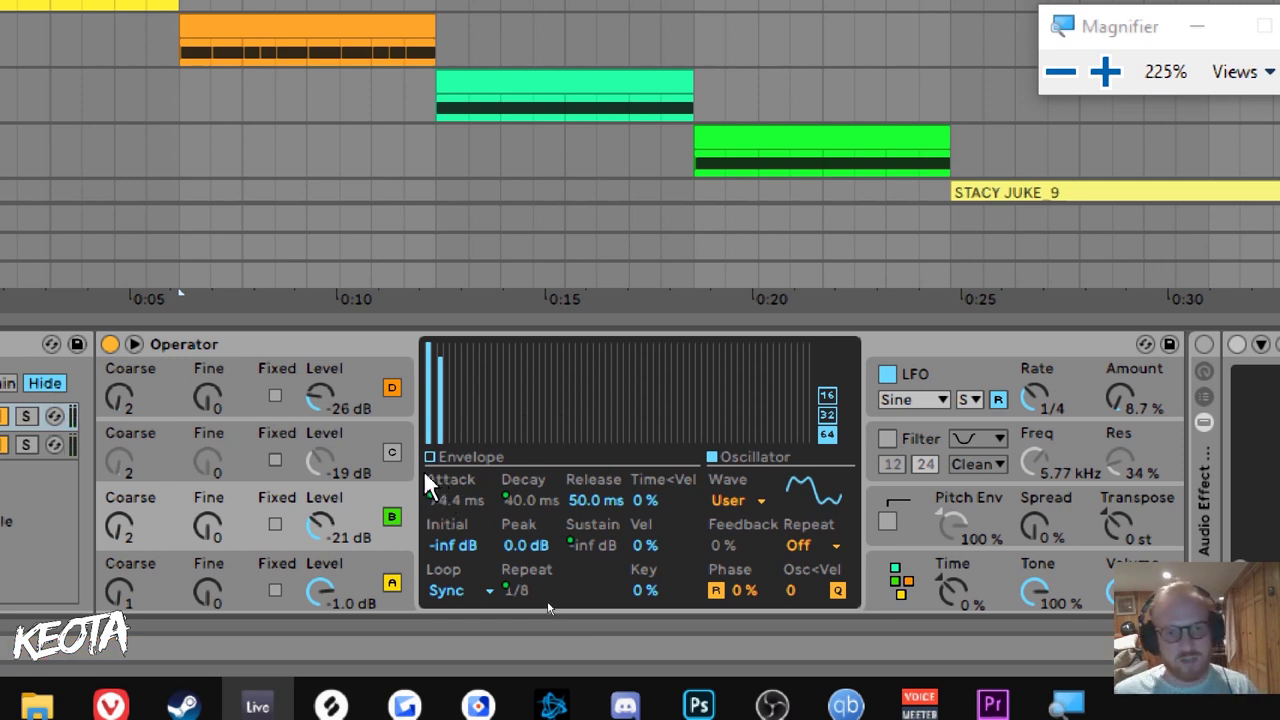
# Magnify the screen to 250% and step oscillator B's Coarse tuning through 3 and 4 down to 1
pyautogui.press('super+plus')
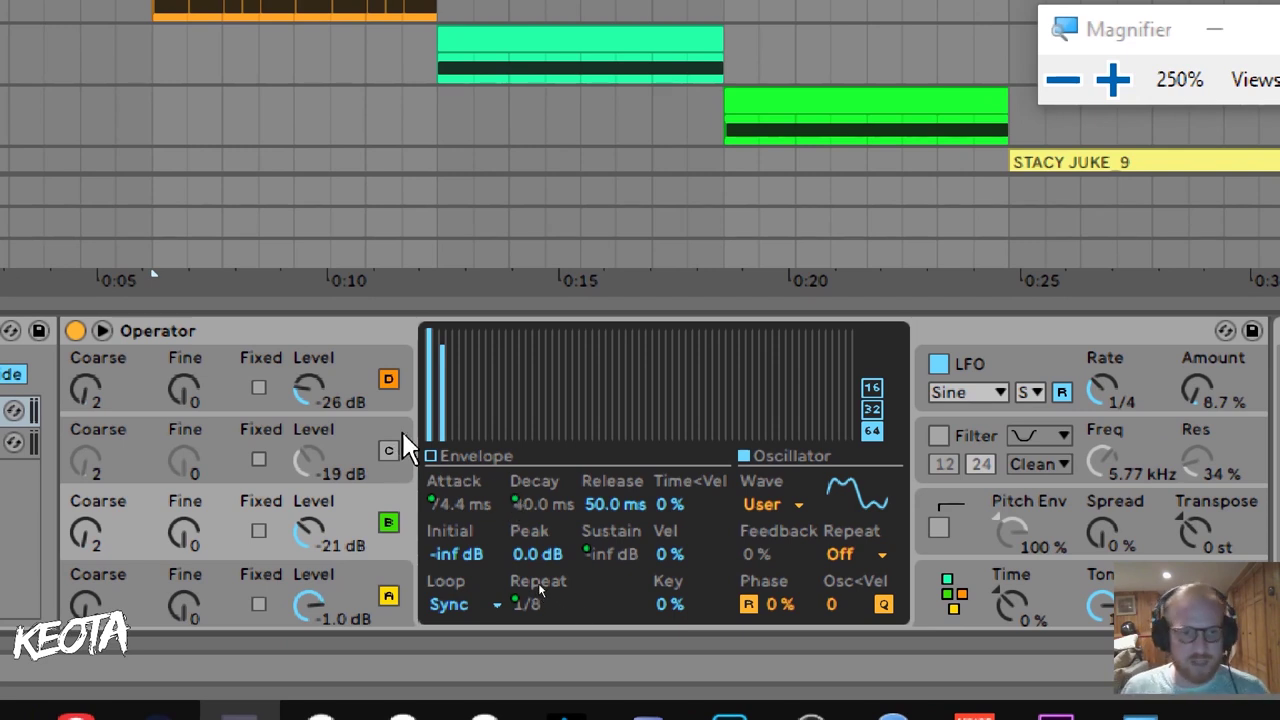
pyautogui.moveTo(97, 536); pyautogui.dragTo(97, 505)
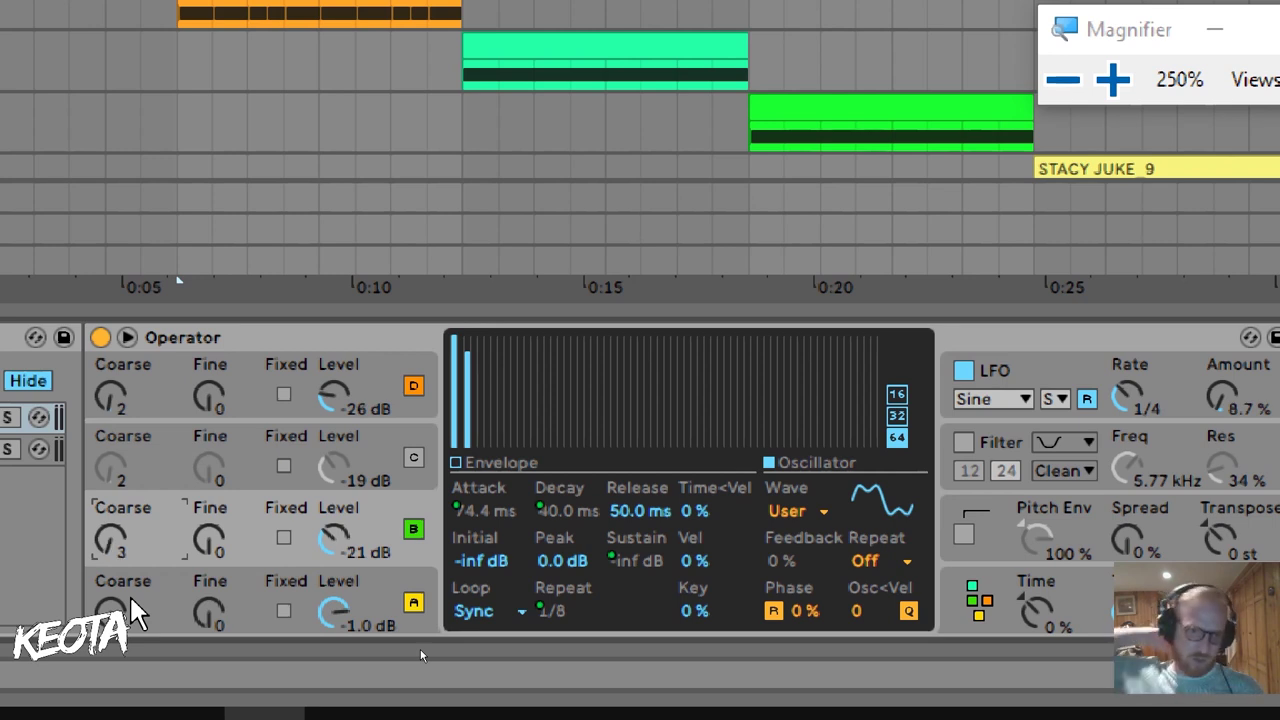
pyautogui.press('Up')
pyautogui.press('Up')
pyautogui.press('Up')
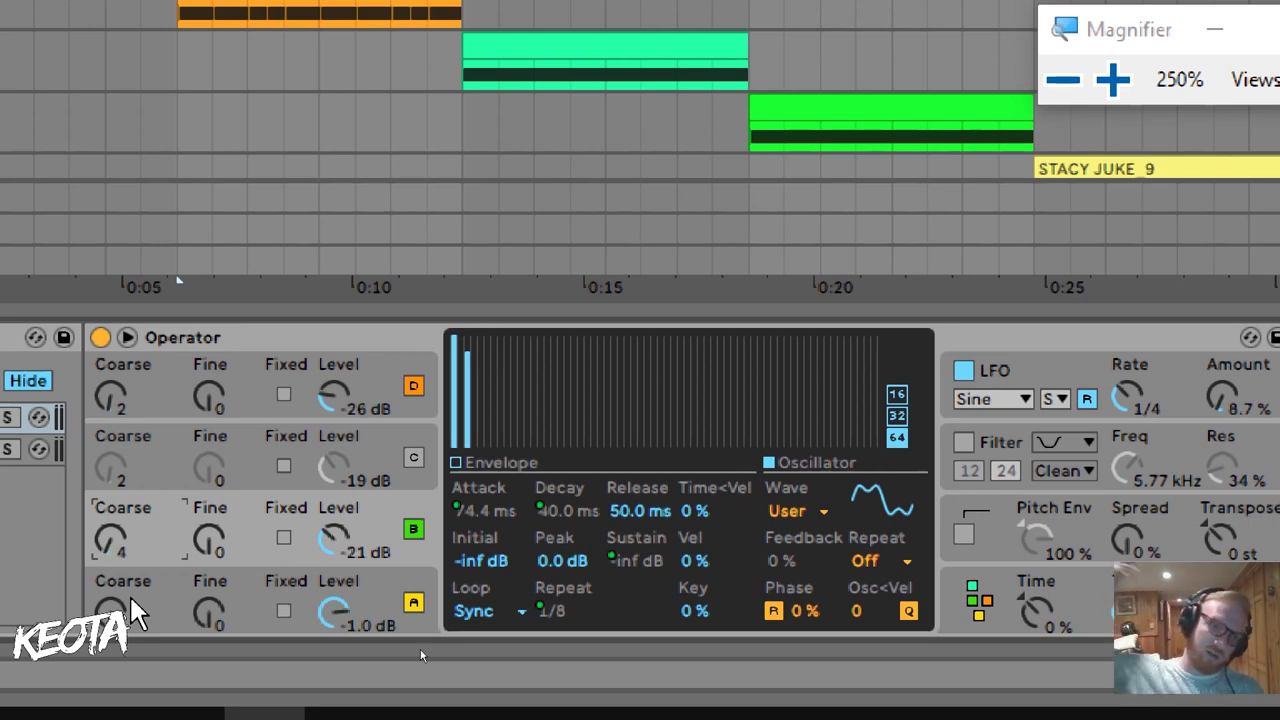
pyautogui.press('Down')
pyautogui.press('Down')
pyautogui.press('Down')
pyautogui.press('Down')
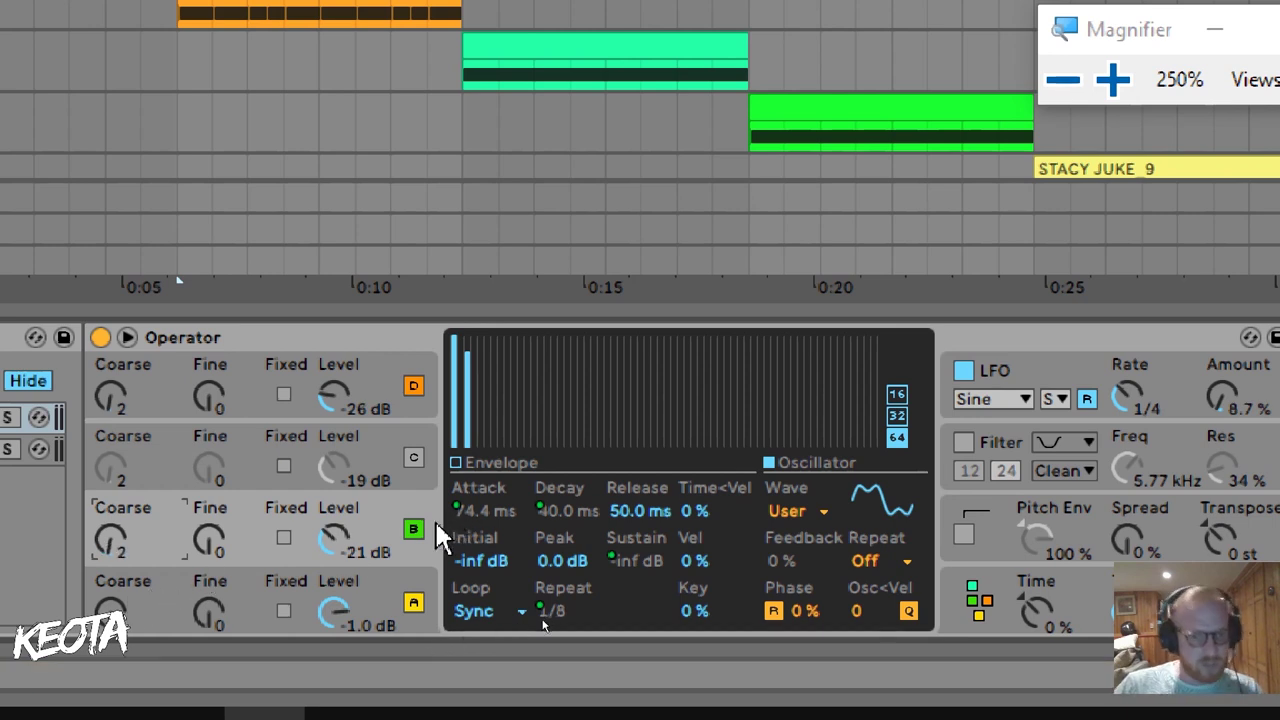
pyautogui.press('Down')
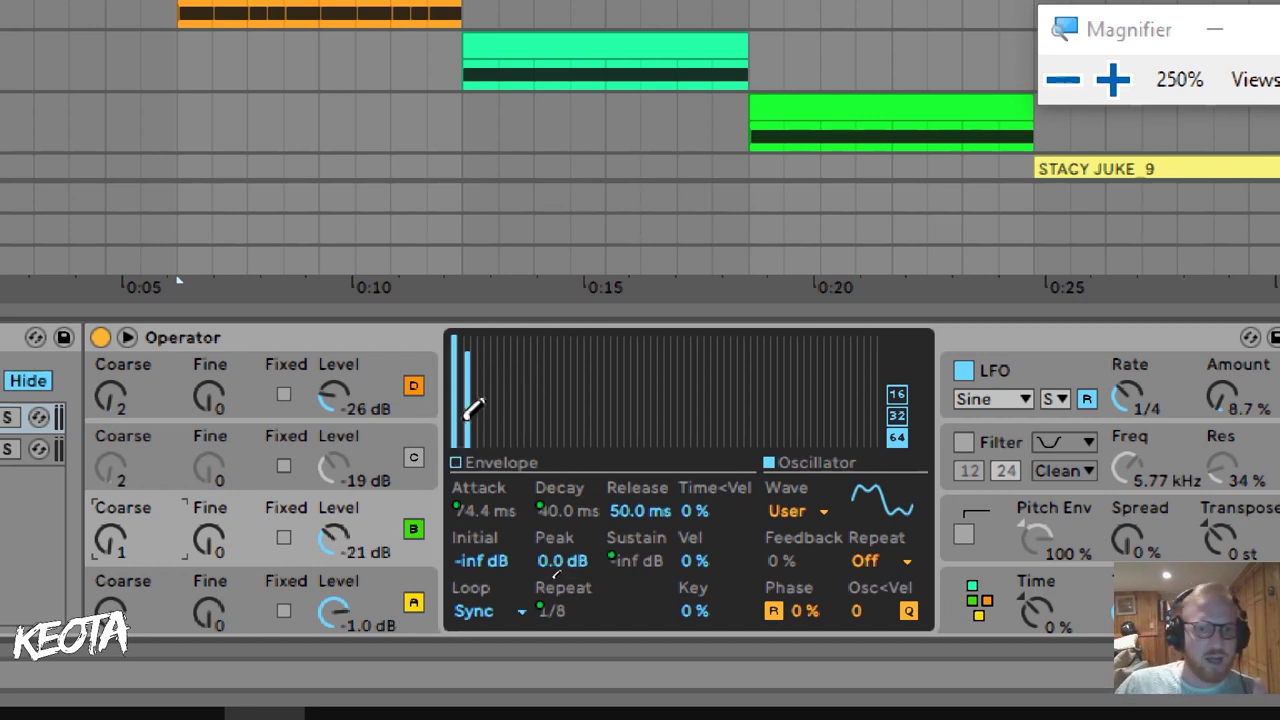
# Clear oscillator B's drawn harmonics, trying a few single low harmonics at full level and leaving the waveform empty
pyautogui.moveTo(455, 357); pyautogui.dragTo(472, 476)
pyautogui.click(469, 337)
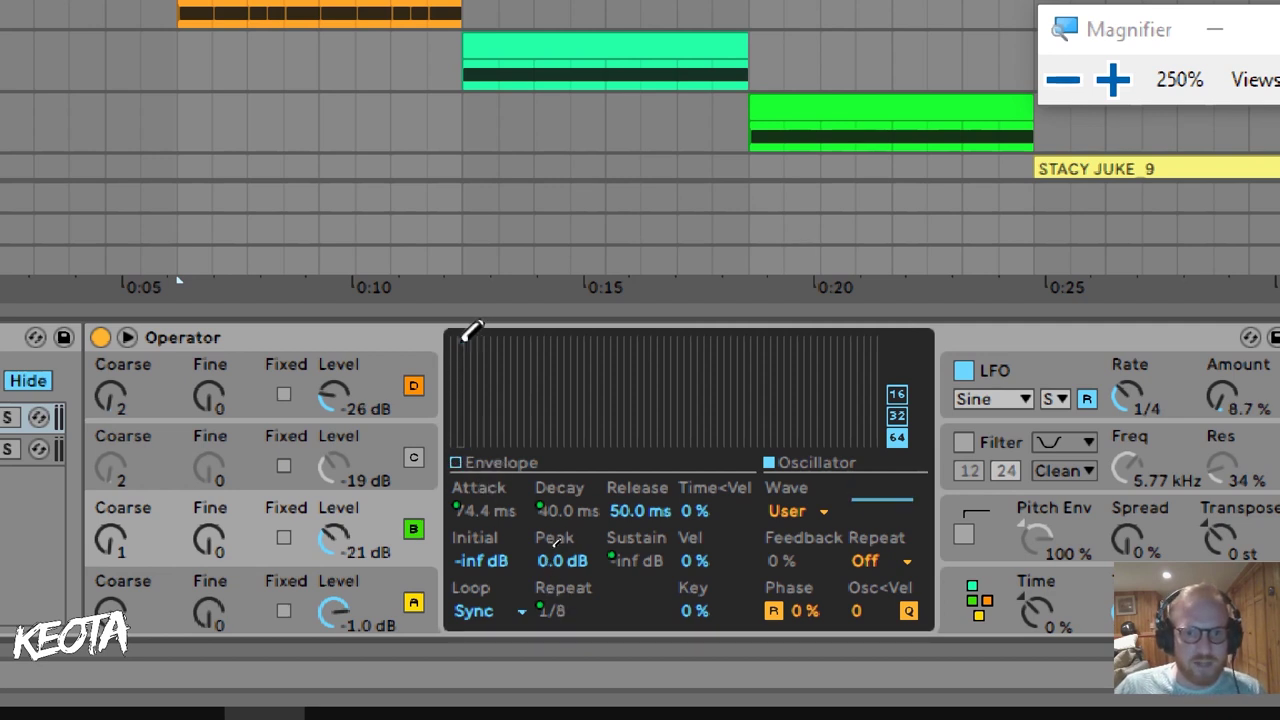
pyautogui.click(463, 343)
pyautogui.click(469, 342)
pyautogui.click(469, 340)
pyautogui.click(475, 338)
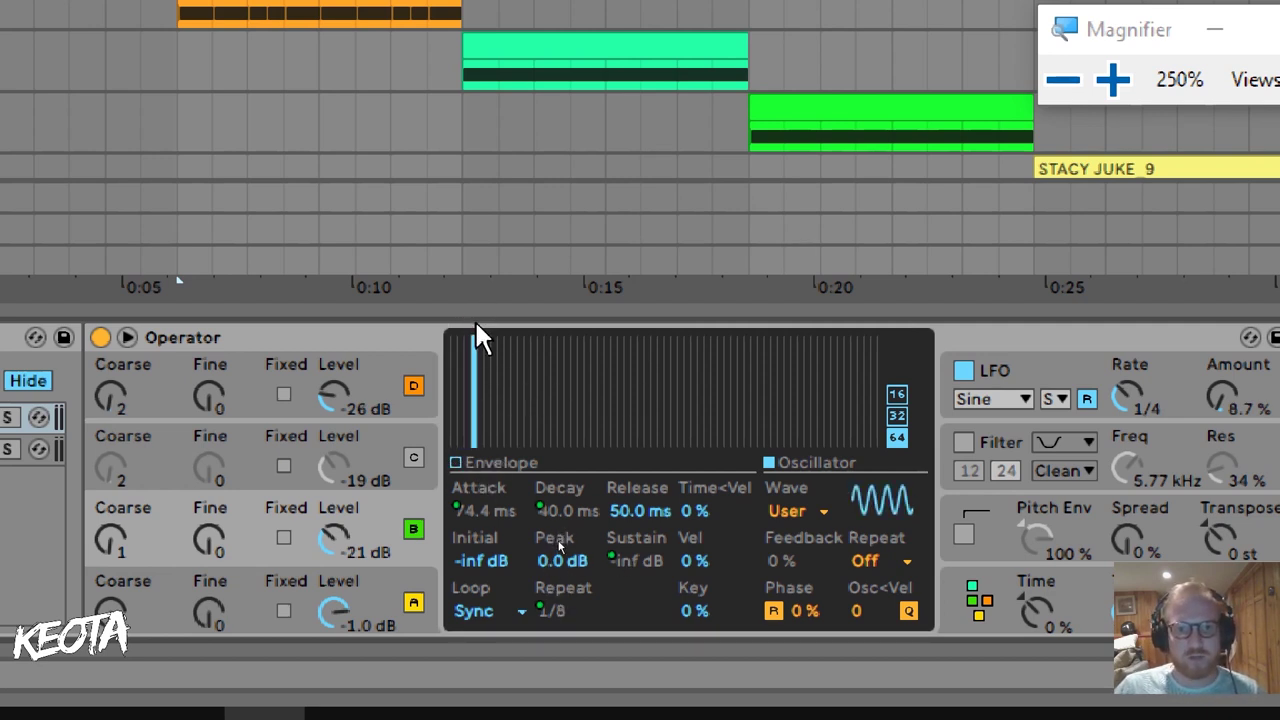
pyautogui.click(480, 392)
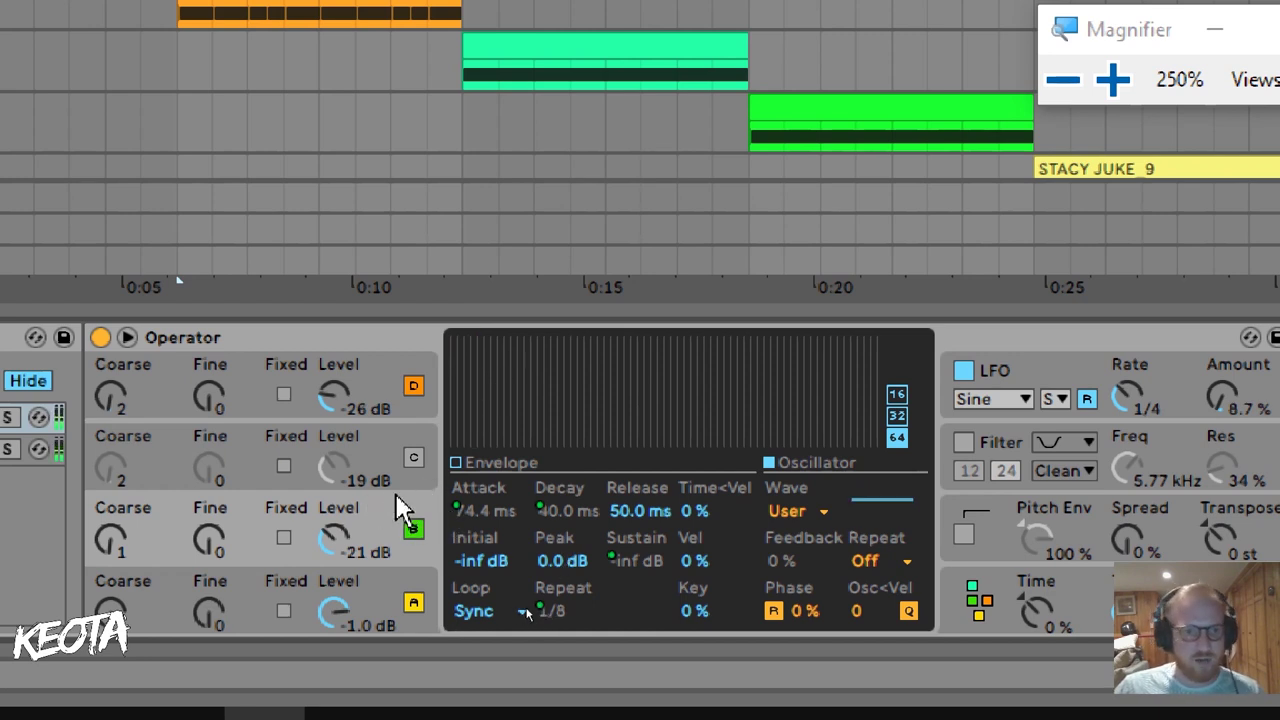
# Set oscillator B's Coarse tuning to 2 and draw its first harmonic at full level
pyautogui.click(104, 545)
pyautogui.moveTo(118, 545); pyautogui.dragTo(145, 560)
pyautogui.press('Up')
pyautogui.press('Down')
pyautogui.press('Up')
pyautogui.click(456, 339)
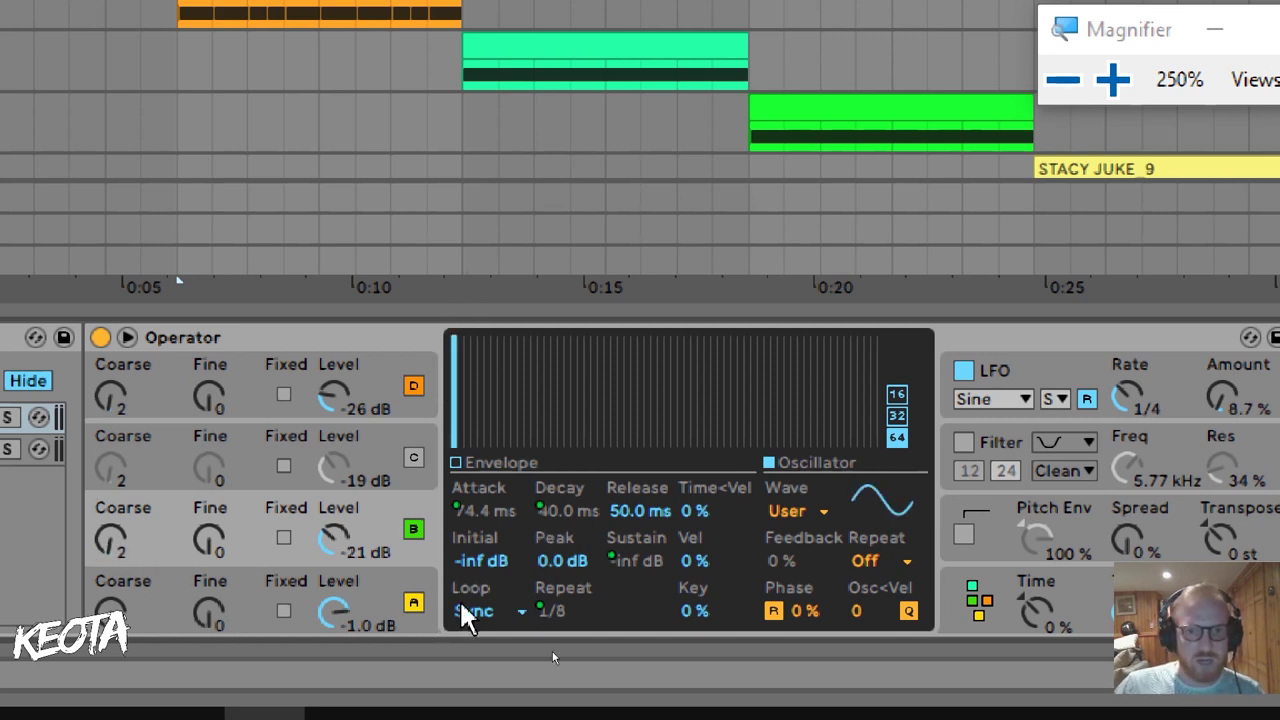
# Try filling all of oscillator B's harmonics, try adding single low harmonics beside the first, and undo these drawings
pyautogui.moveTo(463, 338)
pyautogui.mouseDown()
pyautogui.moveTo(956, 306)
pyautogui.moveTo(950, 330)
pyautogui.mouseUp()
pyautogui.hotkey('ctrl', 'z')
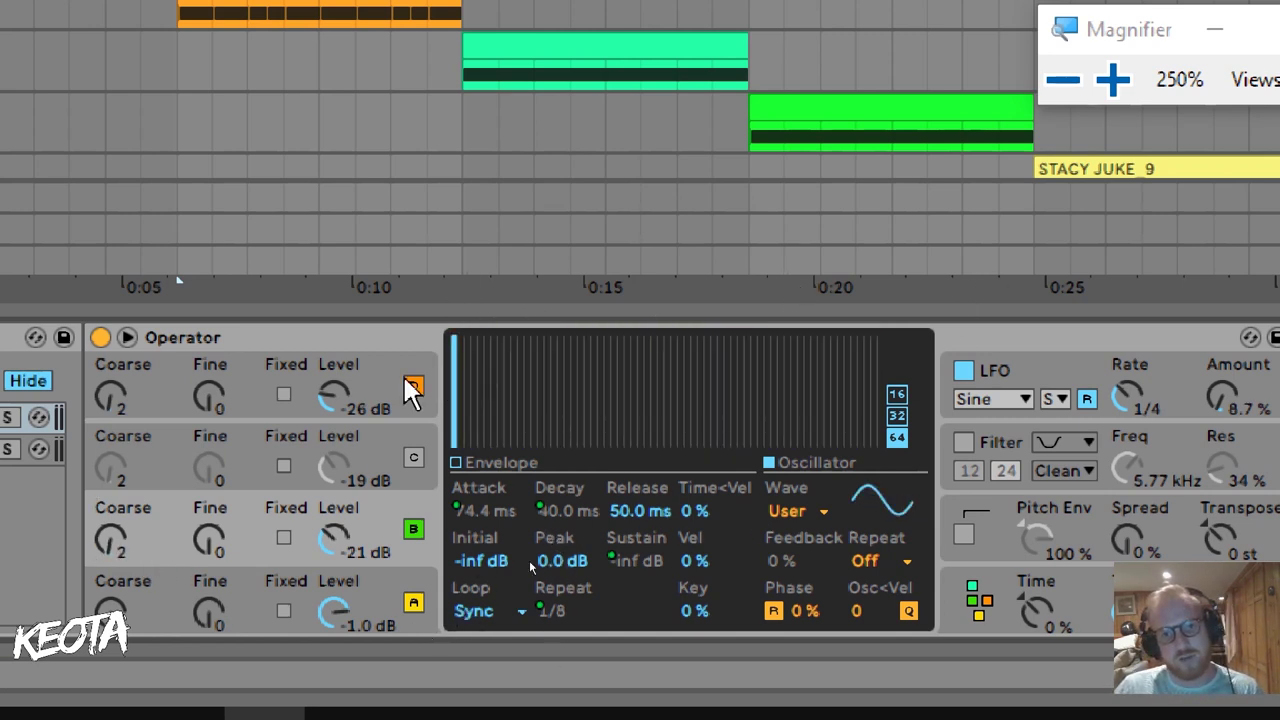
pyautogui.click(466, 336)
pyautogui.click(474, 334)
pyautogui.hotkey('ctrl', 'z')
pyautogui.hotkey('ctrl', 'z')
pyautogui.hotkey('ctrl', 'z')
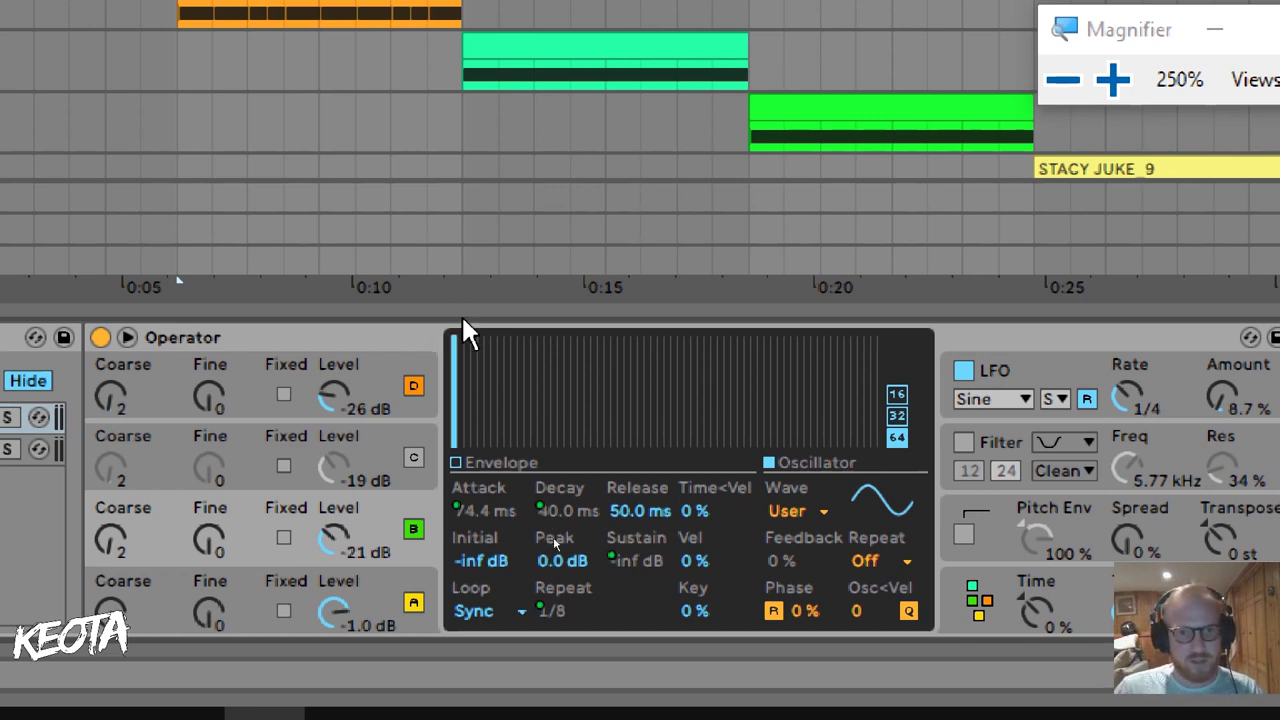
pyautogui.click(467, 338)
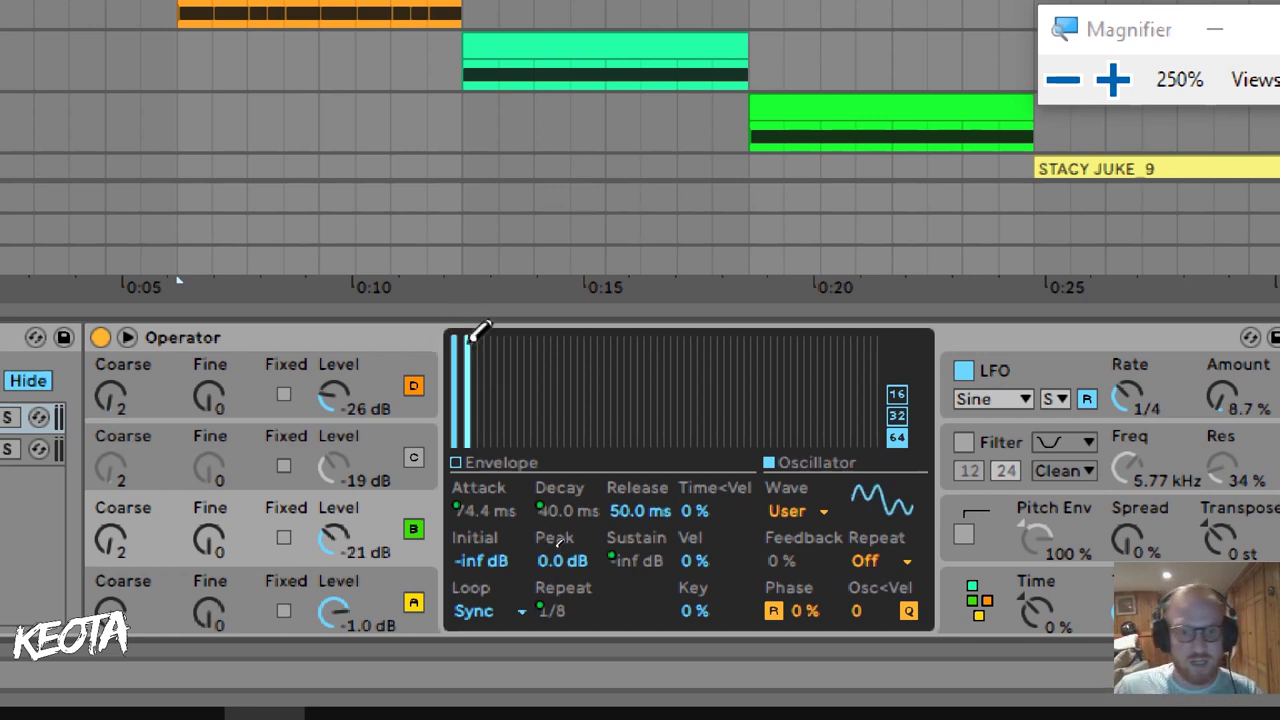
pyautogui.click(474, 338)
pyautogui.hotkey('ctrl', 'z')
pyautogui.hotkey('ctrl', 'z')
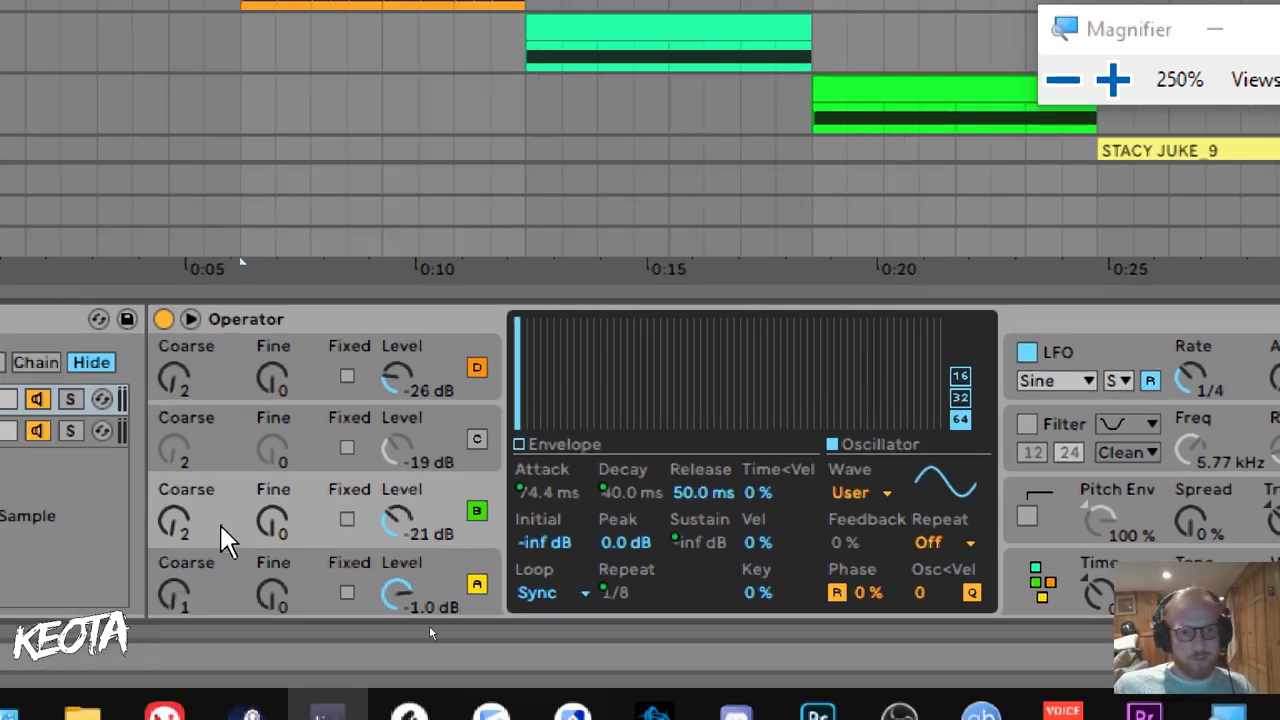
# Set oscillator B's Coarse tuning to 1, trying a single higher harmonic and undoing it
pyautogui.moveTo(170, 521); pyautogui.dragTo(170, 543)
pyautogui.click(604, 333)
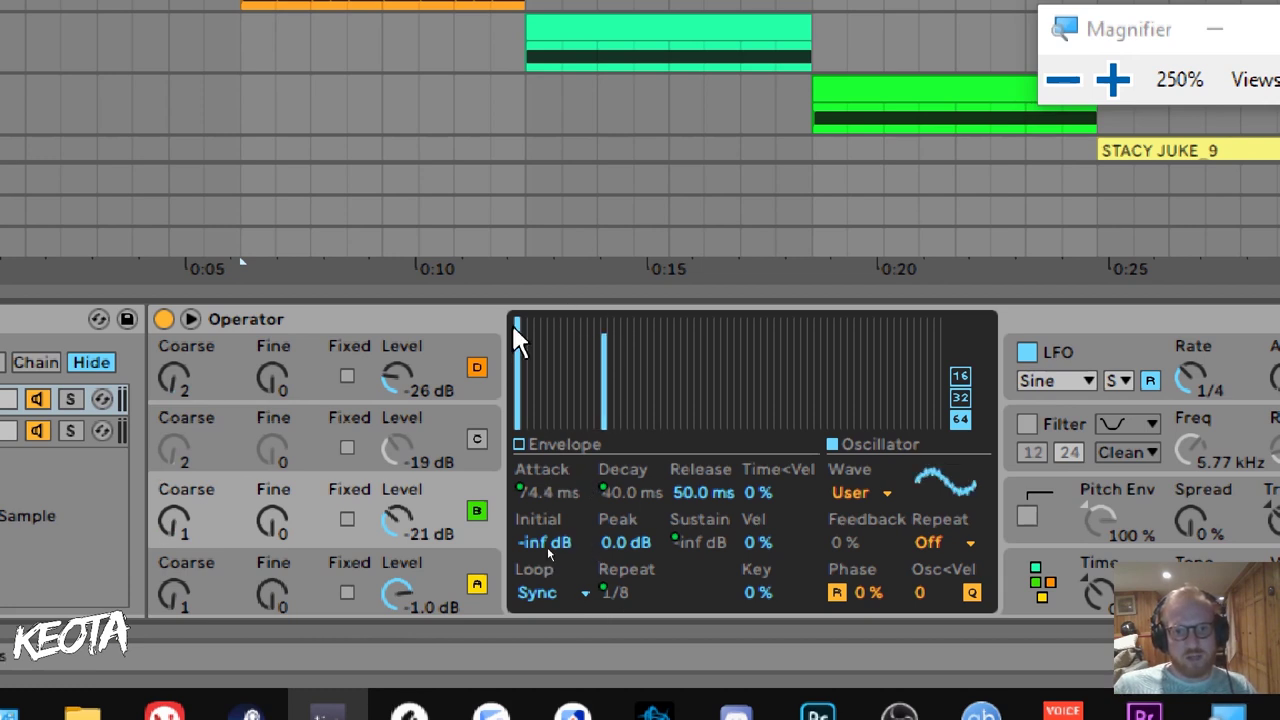
pyautogui.hotkey('ctrl', 'z')
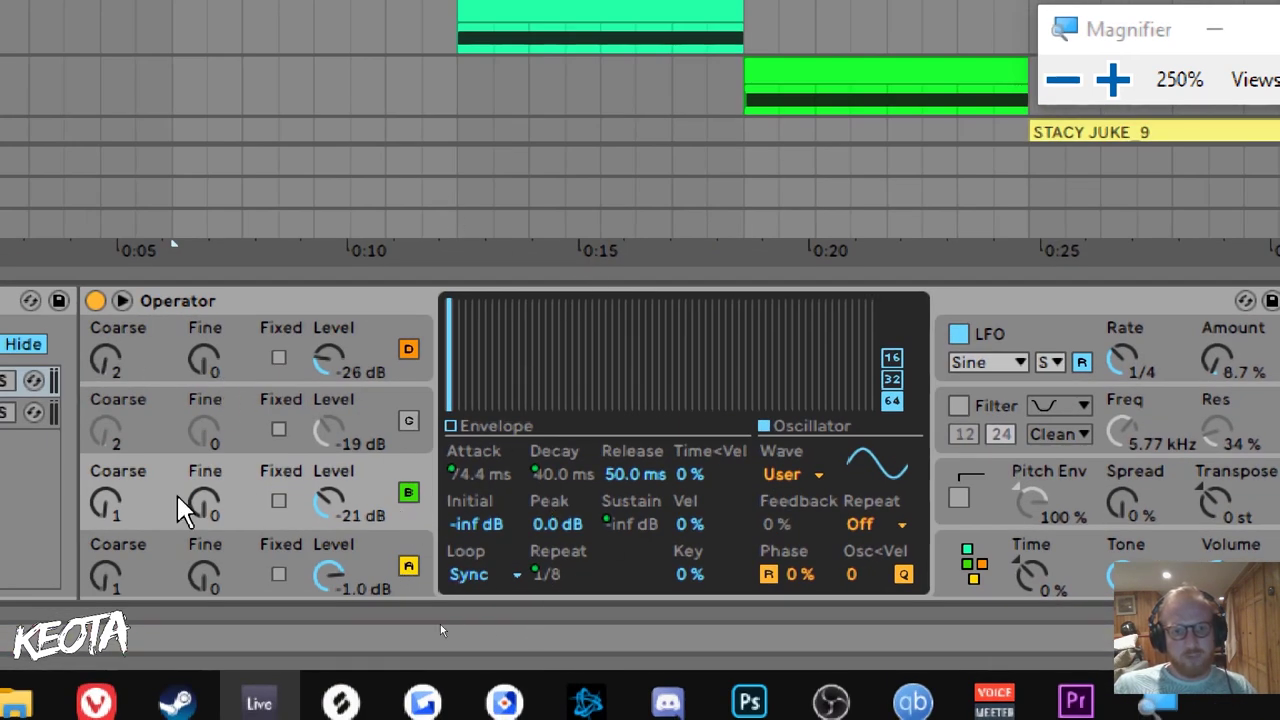
pyautogui.moveTo(106, 502); pyautogui.dragTo(106, 492)
# Switch oscillator D off, show oscillator B's settings, and return the screen magnification to 100%
pyautogui.click(416, 348)
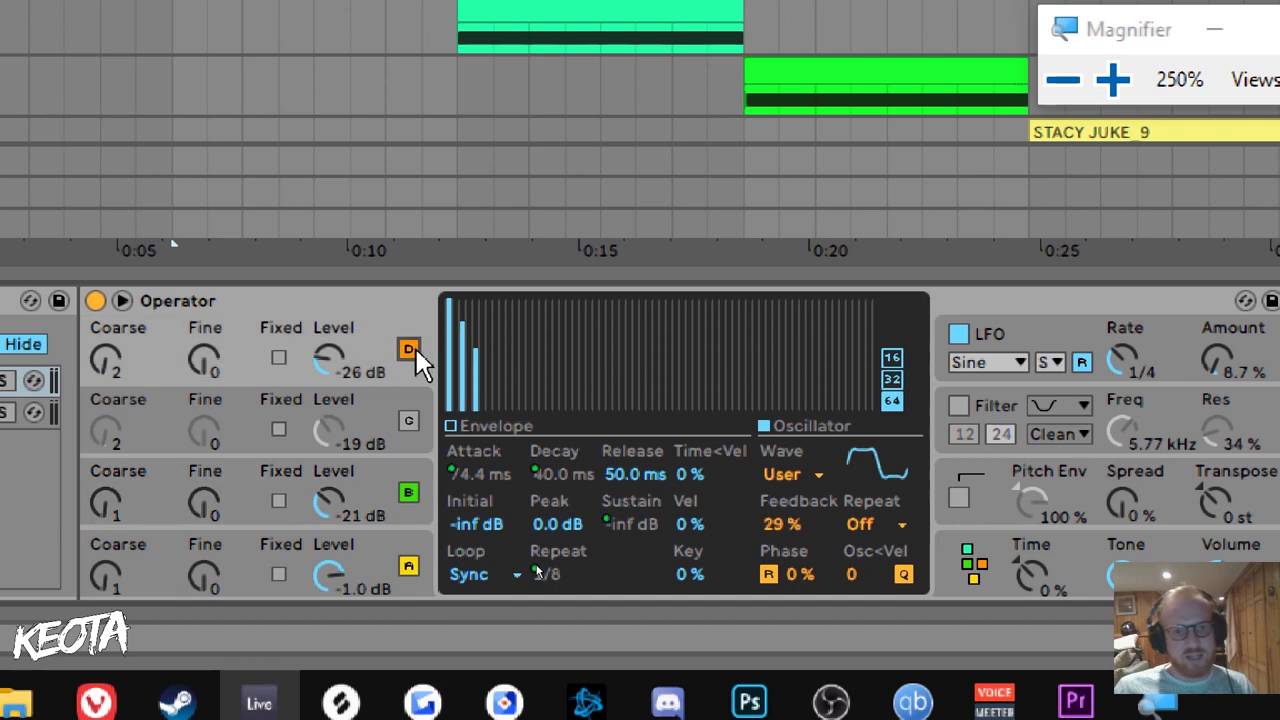
pyautogui.scroll(-5, 372, 408)
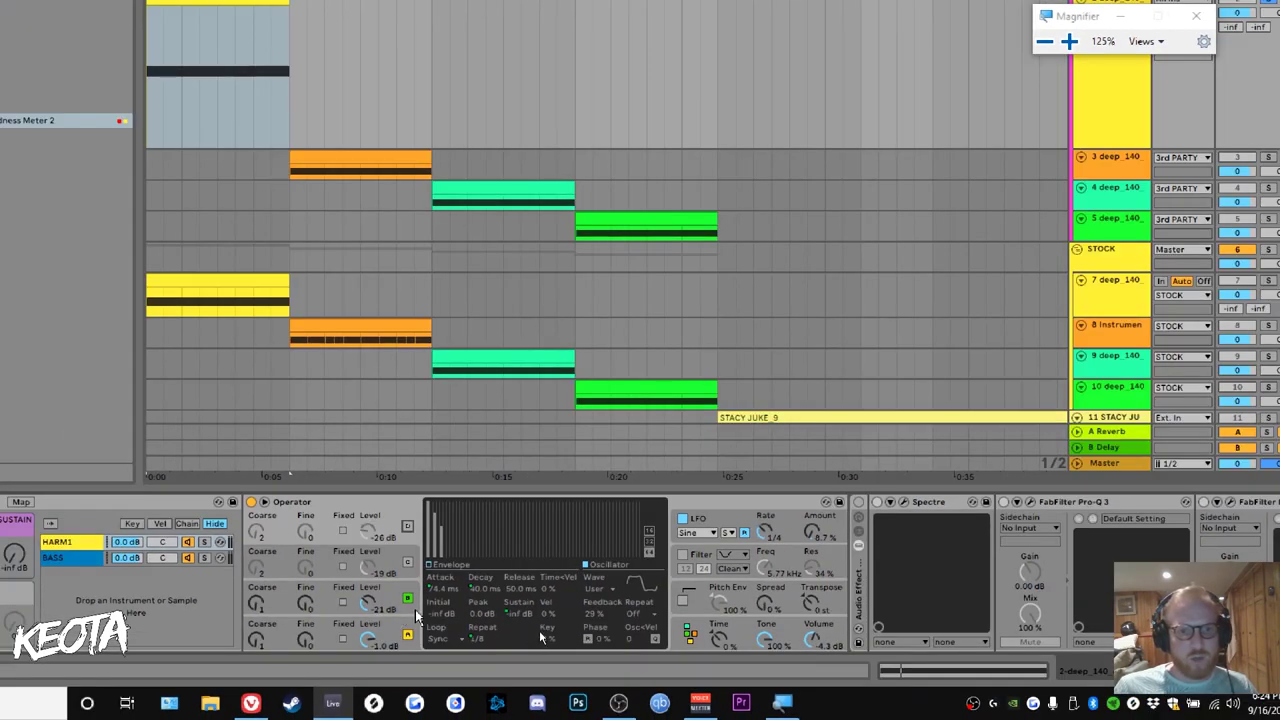
pyautogui.click(292, 602)
pyautogui.press('super+minus')
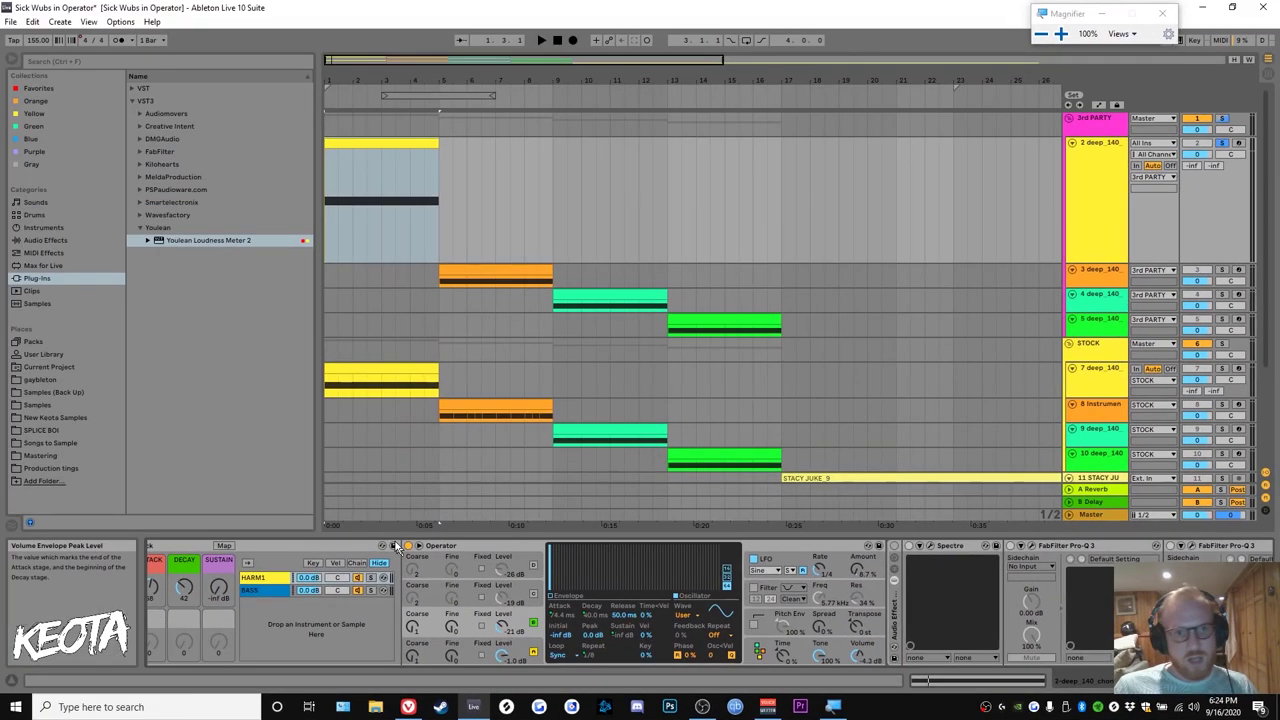
# Insert an EQ Eight audio effect between HARM1's Operator and its Audio Effect Rack
pyautogui.click(60, 267)
pyautogui.click(47, 242)
pyautogui.click(165, 219)
pyautogui.moveTo(741, 494); pyautogui.dragTo(884, 620)
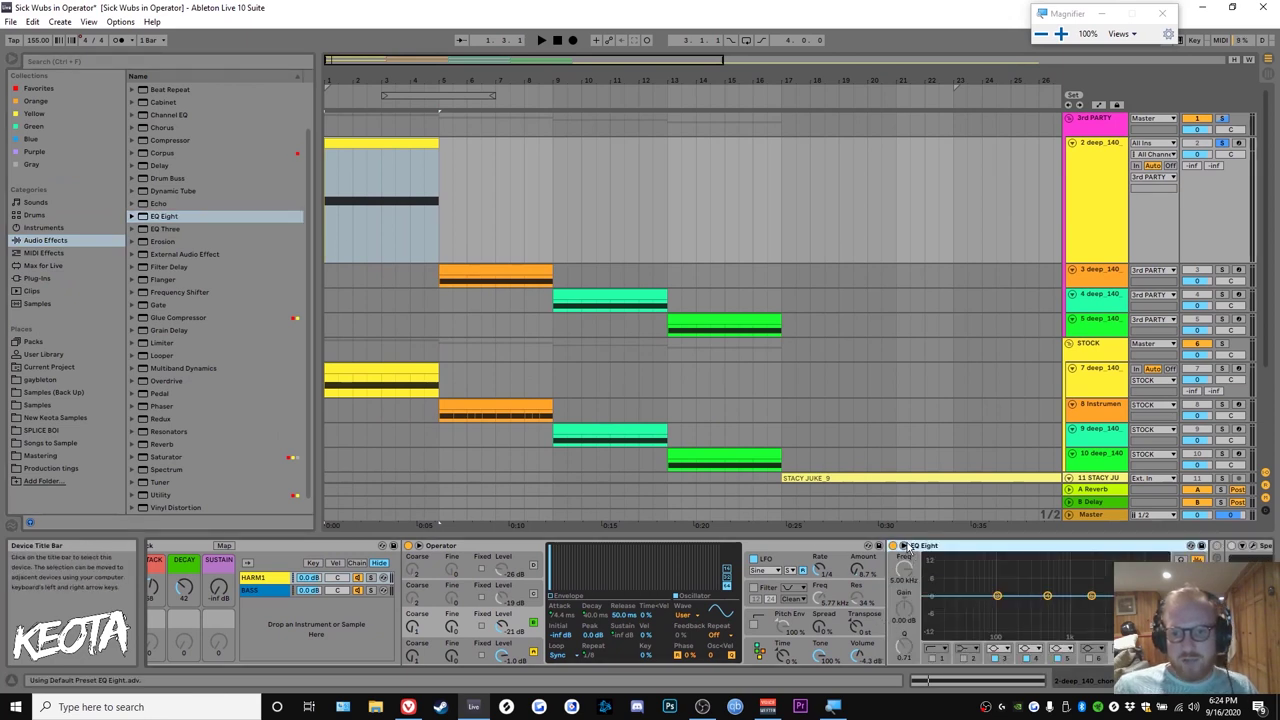
# Undo the EQ Eight insertion, insert FabFilter Pro-Q 3 after HARM1's Operator instead, and move its plug-in window aside
pyautogui.hotkey('ctrl', 'z')
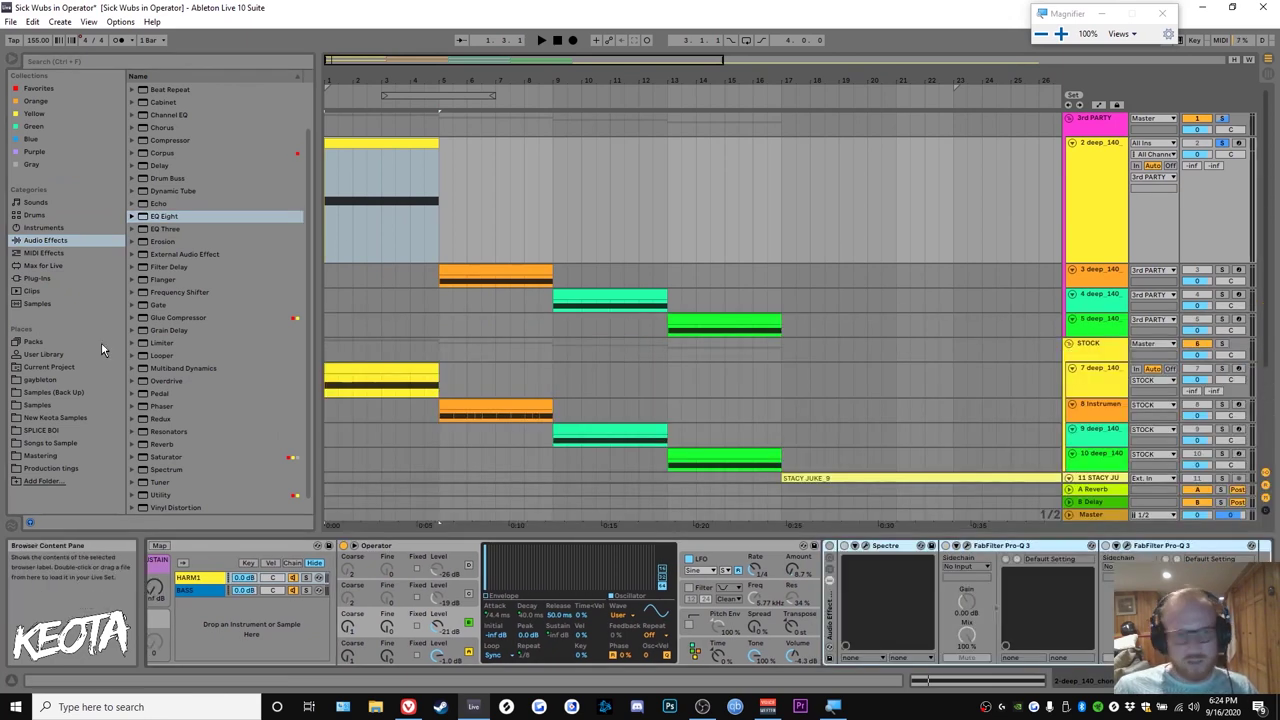
pyautogui.click(35, 102)
pyautogui.click(37, 90)
pyautogui.click(38, 114)
pyautogui.click(62, 90)
pyautogui.moveTo(222, 205); pyautogui.dragTo(813, 592)
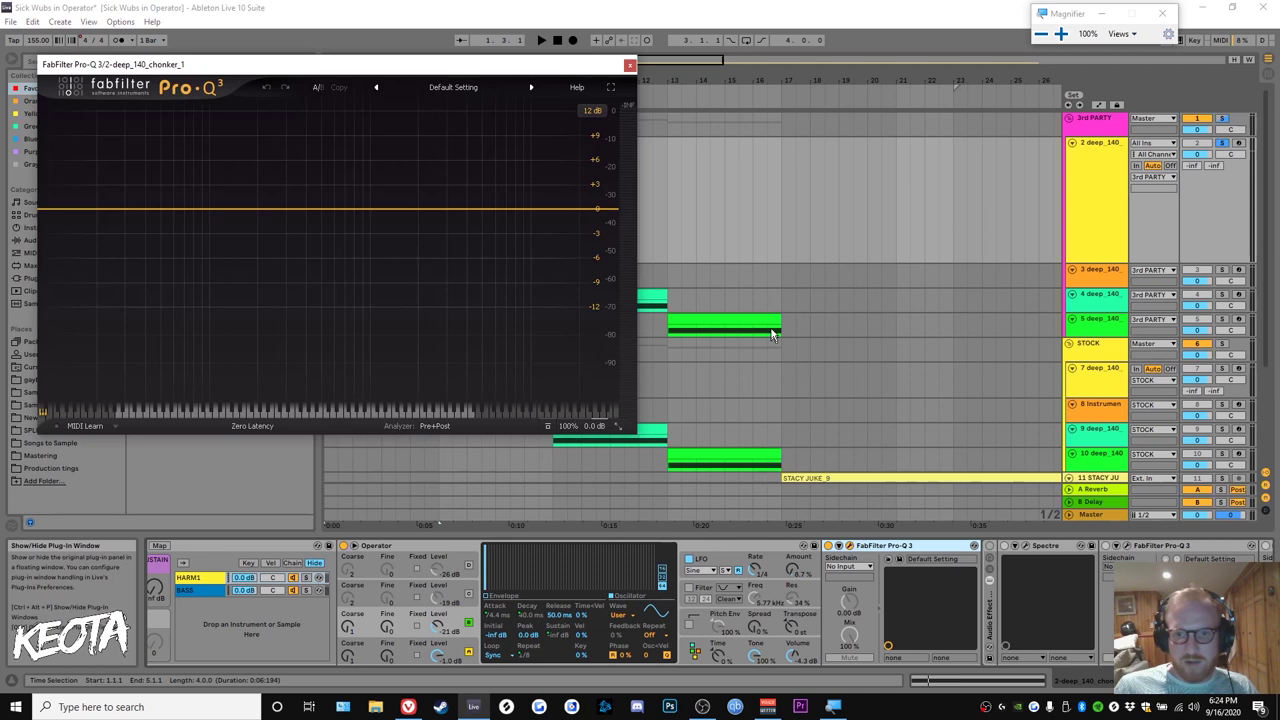
pyautogui.moveTo(538, 66); pyautogui.dragTo(667, 75)
# Set oscillator B's Level to -16 dB, fill all of its harmonics to full height, and play the bass
pyautogui.click(627, 553)
pyautogui.moveTo(563, 556)
pyautogui.mouseDown()
pyautogui.moveTo(476, 523)
pyautogui.moveTo(678, 588)
pyautogui.mouseUp()
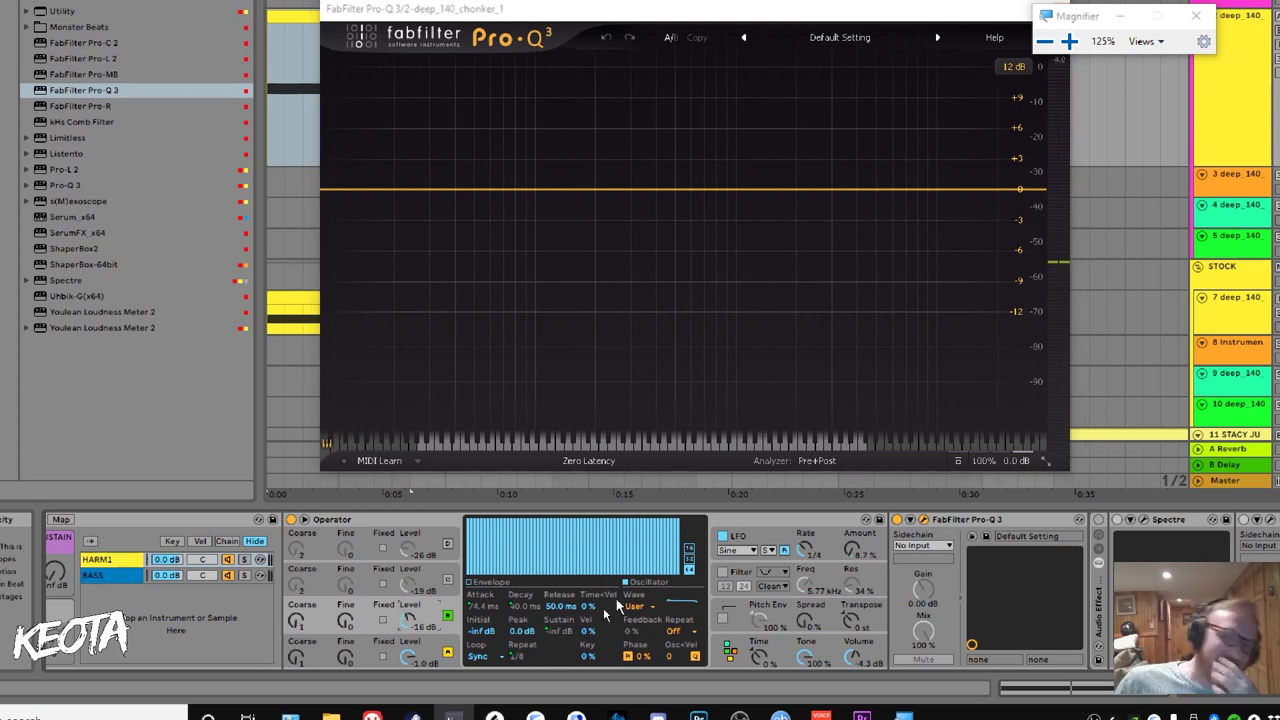
pyautogui.press('space')
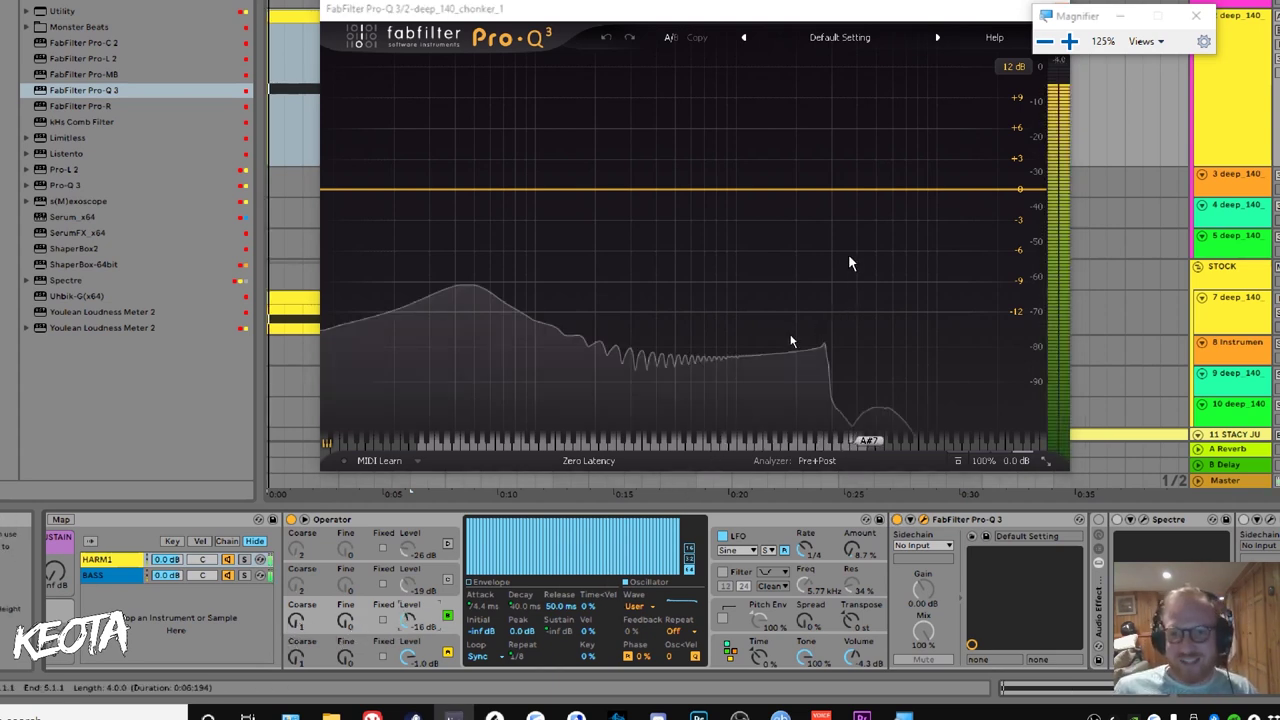
# Try a bell band at about 2486 Hz in Pro-Q 3 and play the bass to view its spectrum
pyautogui.click(820, 190)
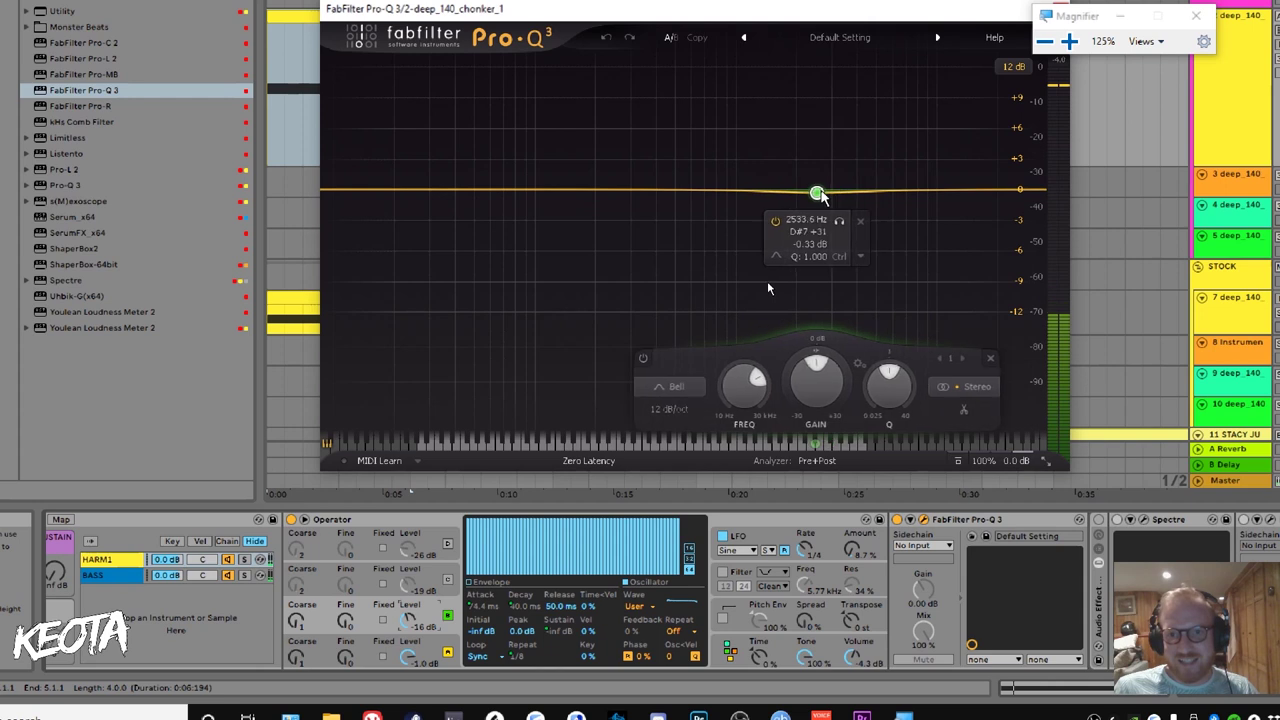
pyautogui.moveTo(820, 190); pyautogui.dragTo(816, 188)
pyautogui.press('space')
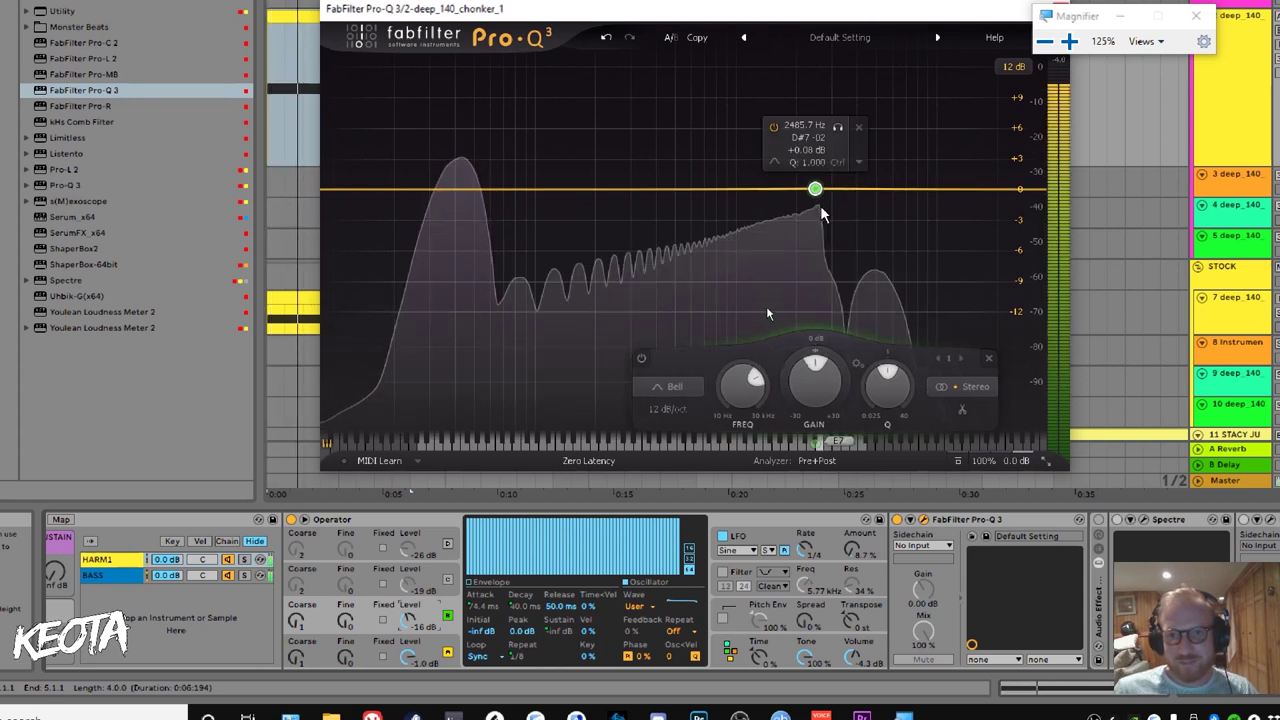
pyautogui.press('space')
# Add a second bell band boosting about 3 dB near 5384 Hz, give it a 96 dB/oct slope, and shift it slightly higher
pyautogui.moveTo(877, 190); pyautogui.dragTo(883, 160)
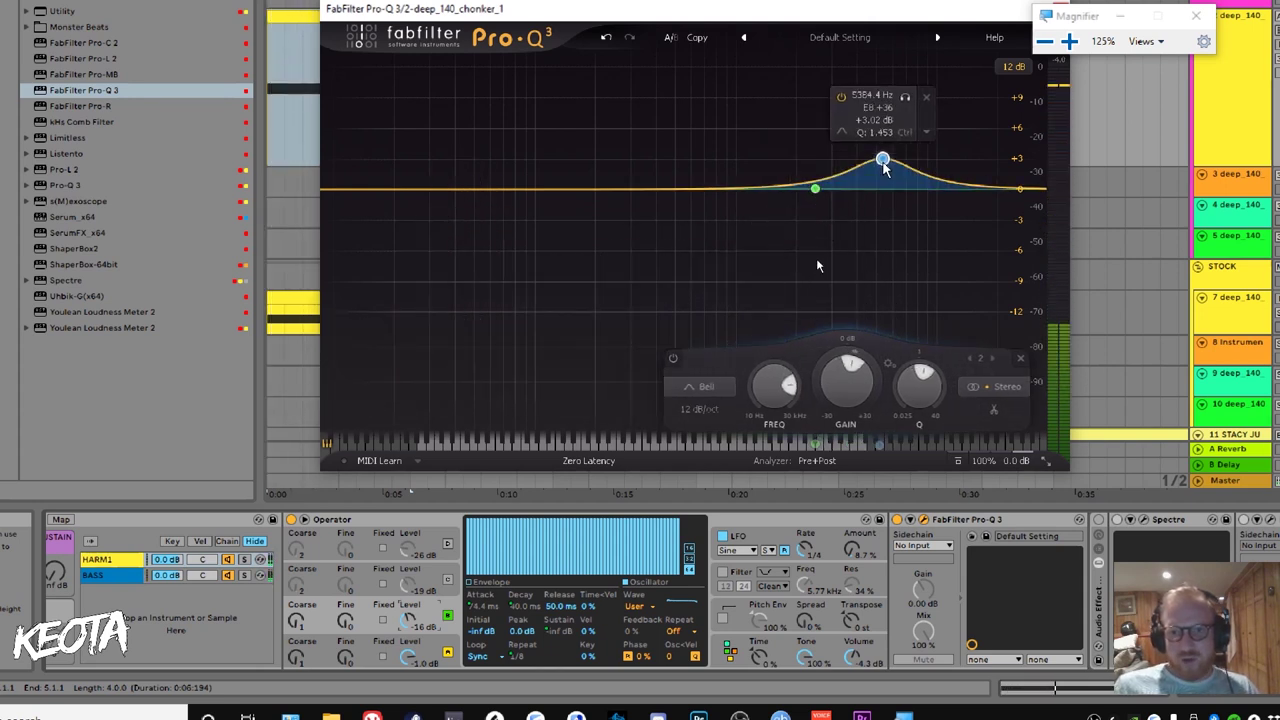
pyautogui.click(699, 409)
pyautogui.click(700, 525)
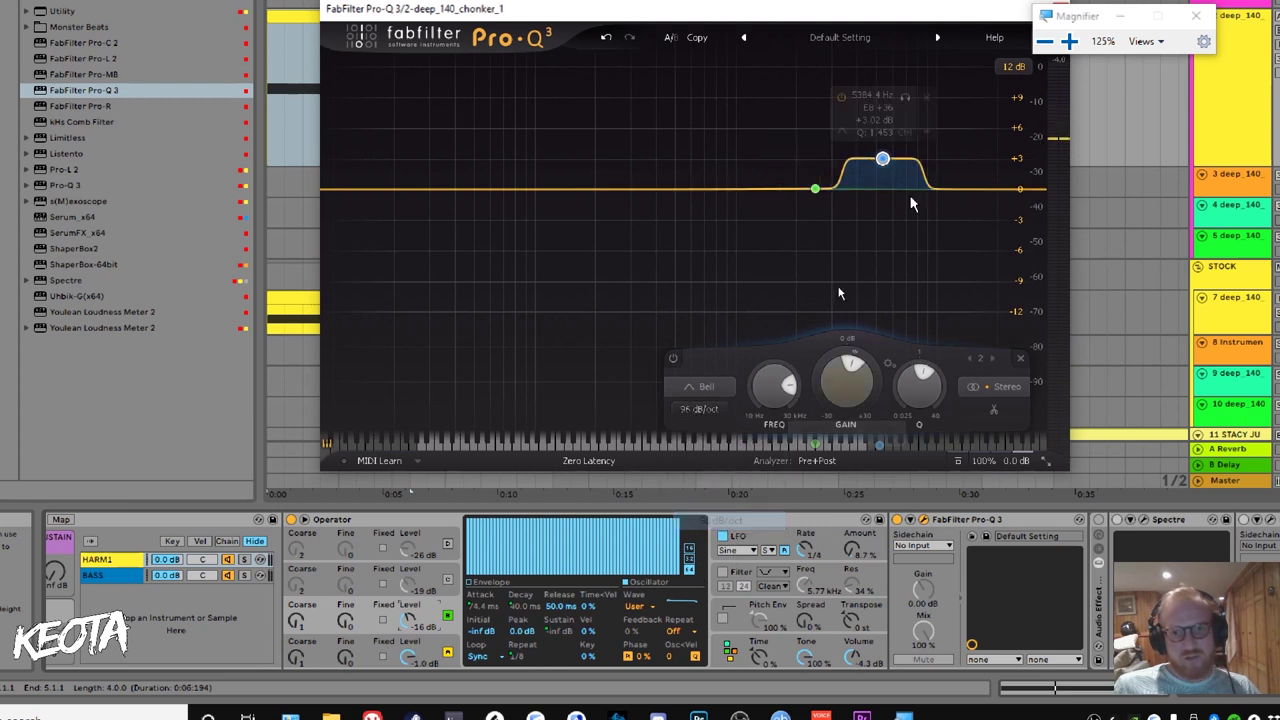
pyautogui.moveTo(885, 159); pyautogui.dragTo(897, 148)
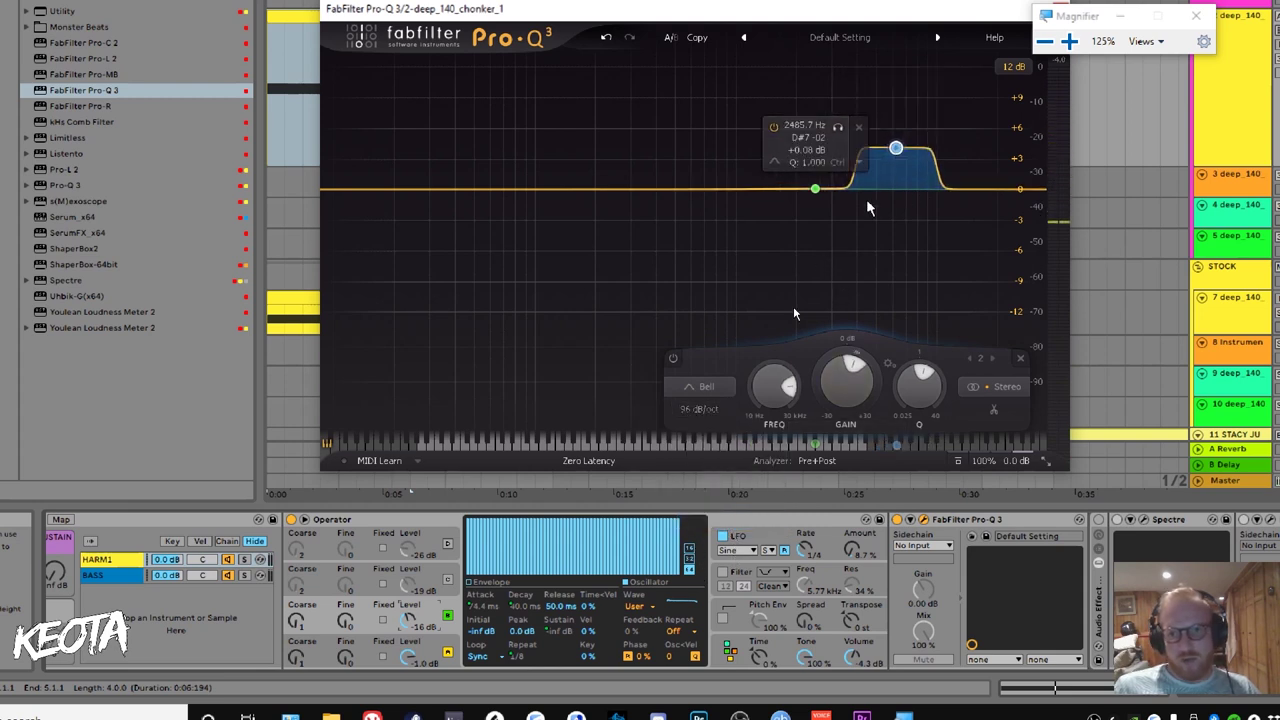
# Try the second EQ band as a Low Shelf and a High Shelf, and remove both bands from Pro-Q 3
pyautogui.click(702, 387)
pyautogui.click(714, 246)
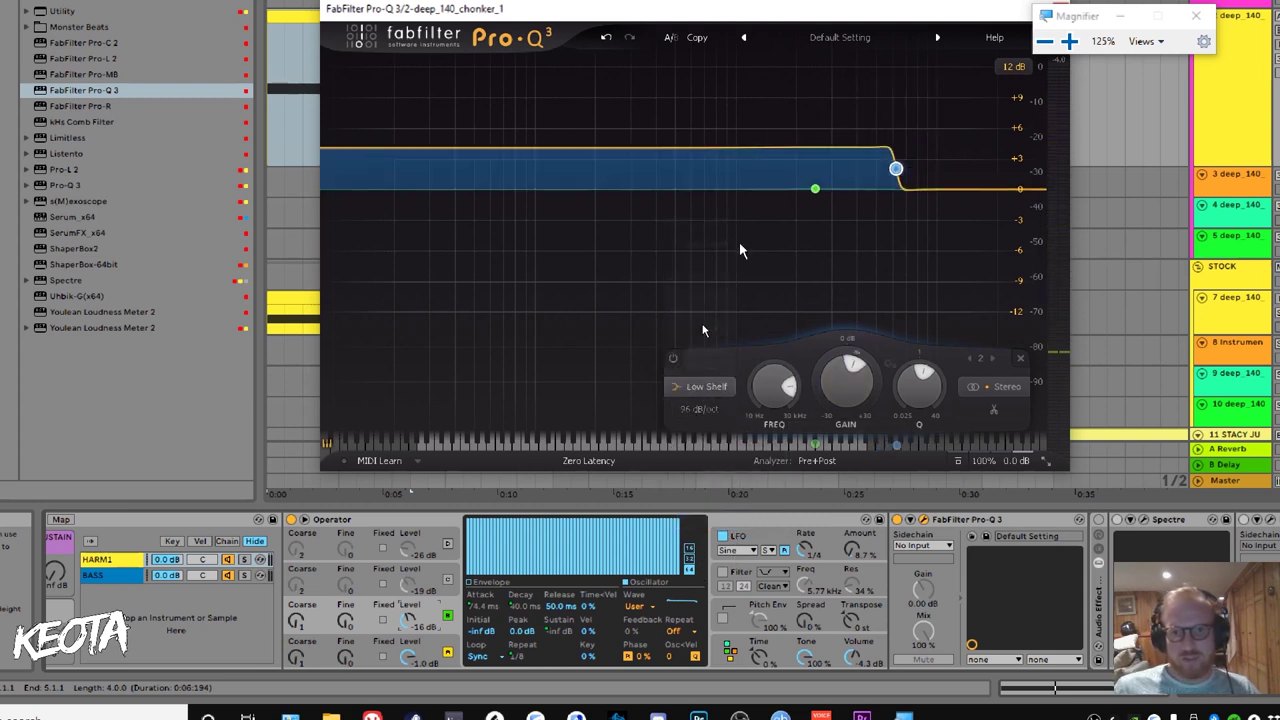
pyautogui.click(700, 388)
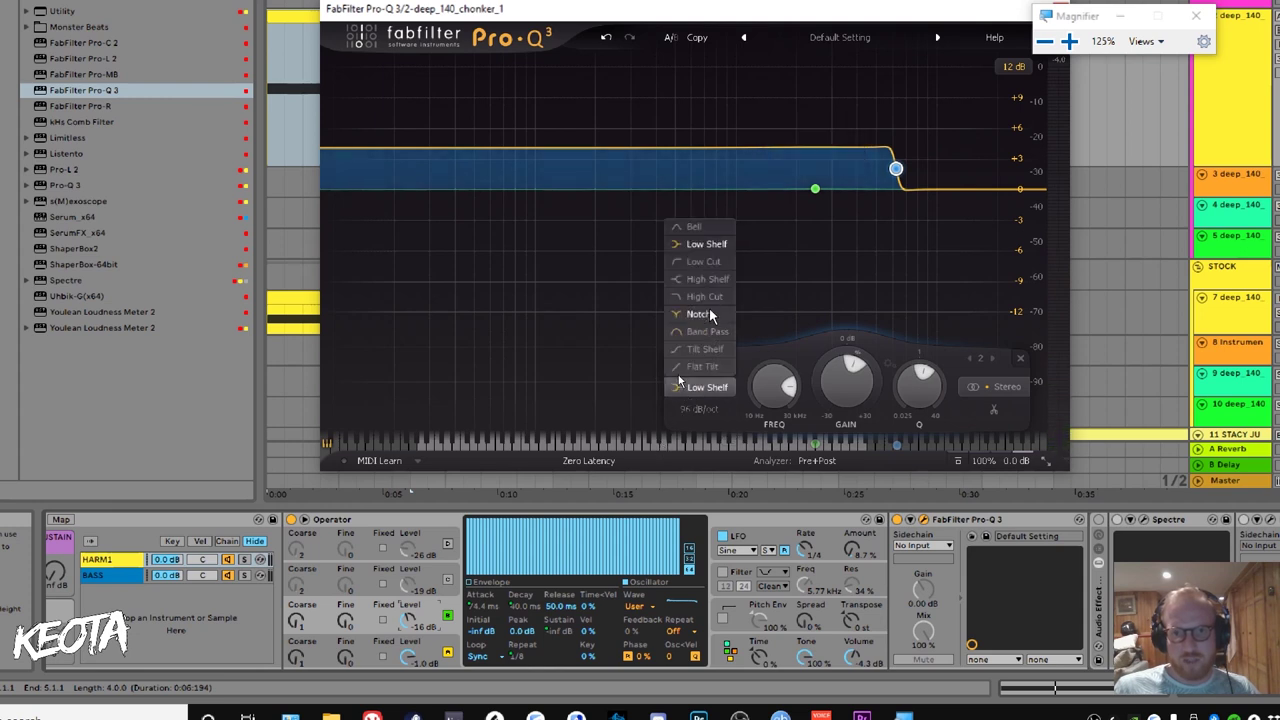
pyautogui.click(710, 280)
pyautogui.moveTo(894, 169); pyautogui.dragTo(845, 218)
pyautogui.click(887, 124)
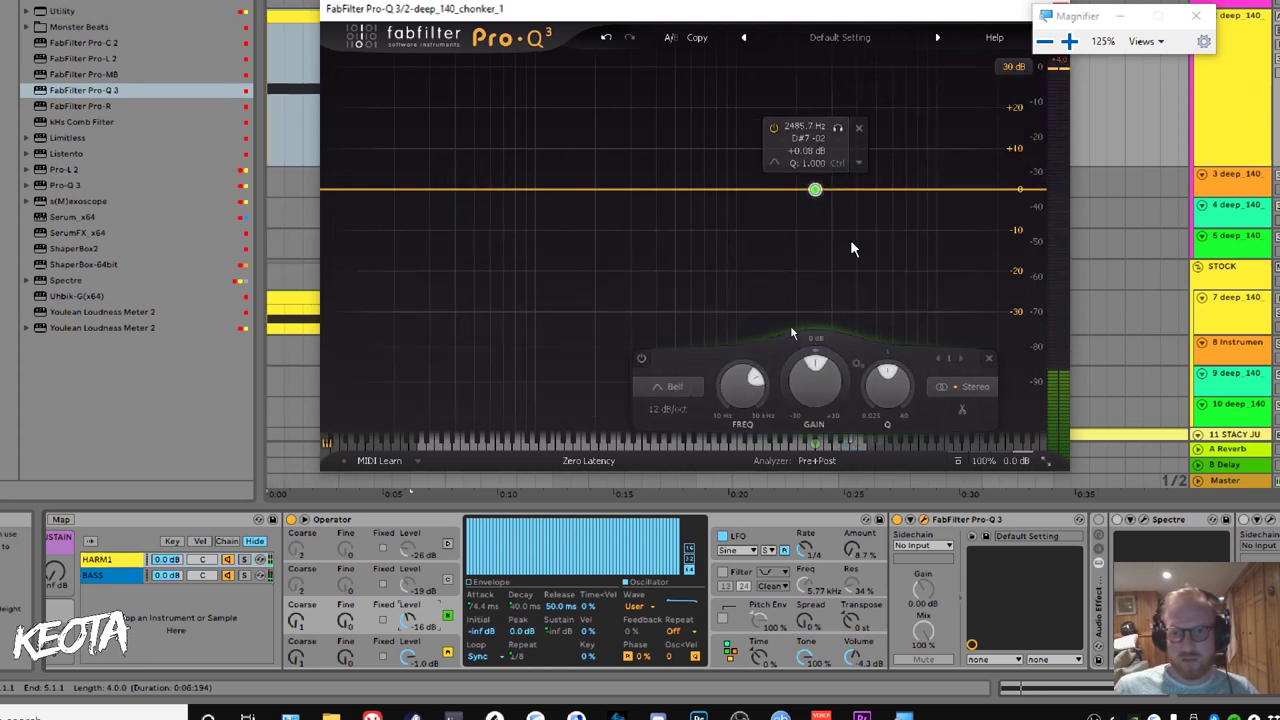
pyautogui.click(862, 129)
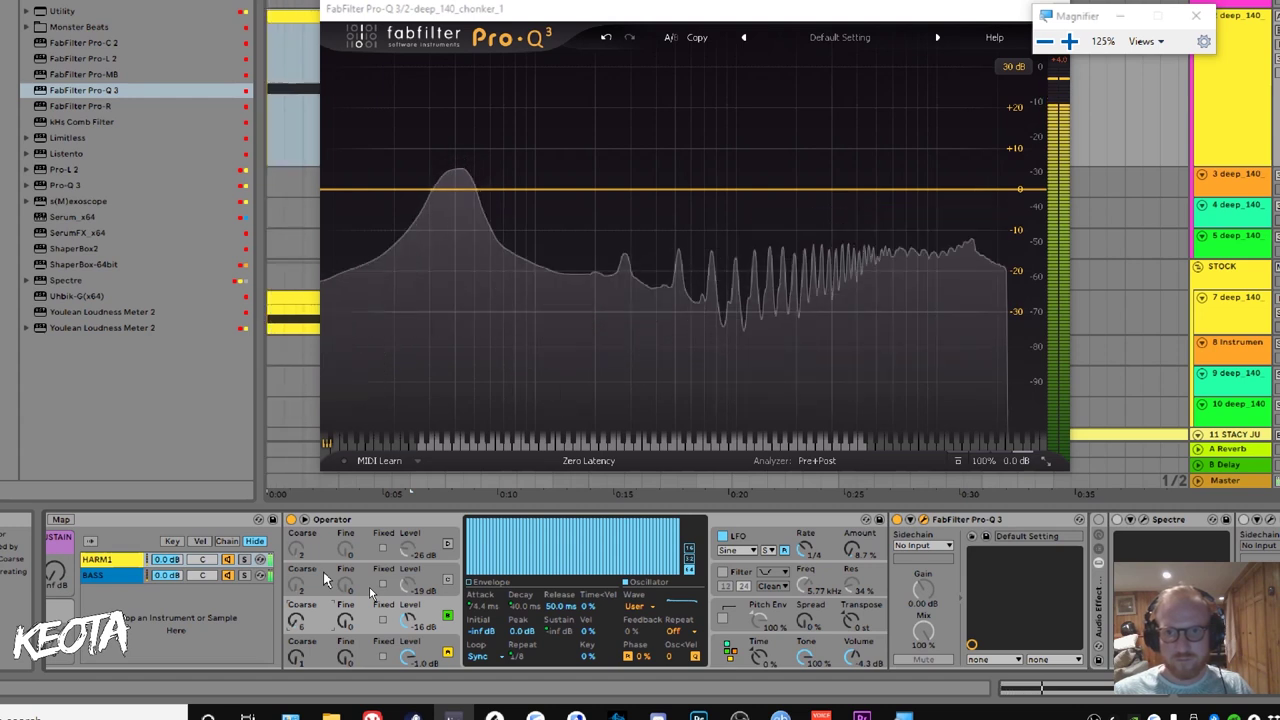
# Play the bass with oscillator B's Coarse at 6 and examine its upper harmonics in the Pro-Q 3 analyzer, magnified to 250%
pyautogui.press('space')
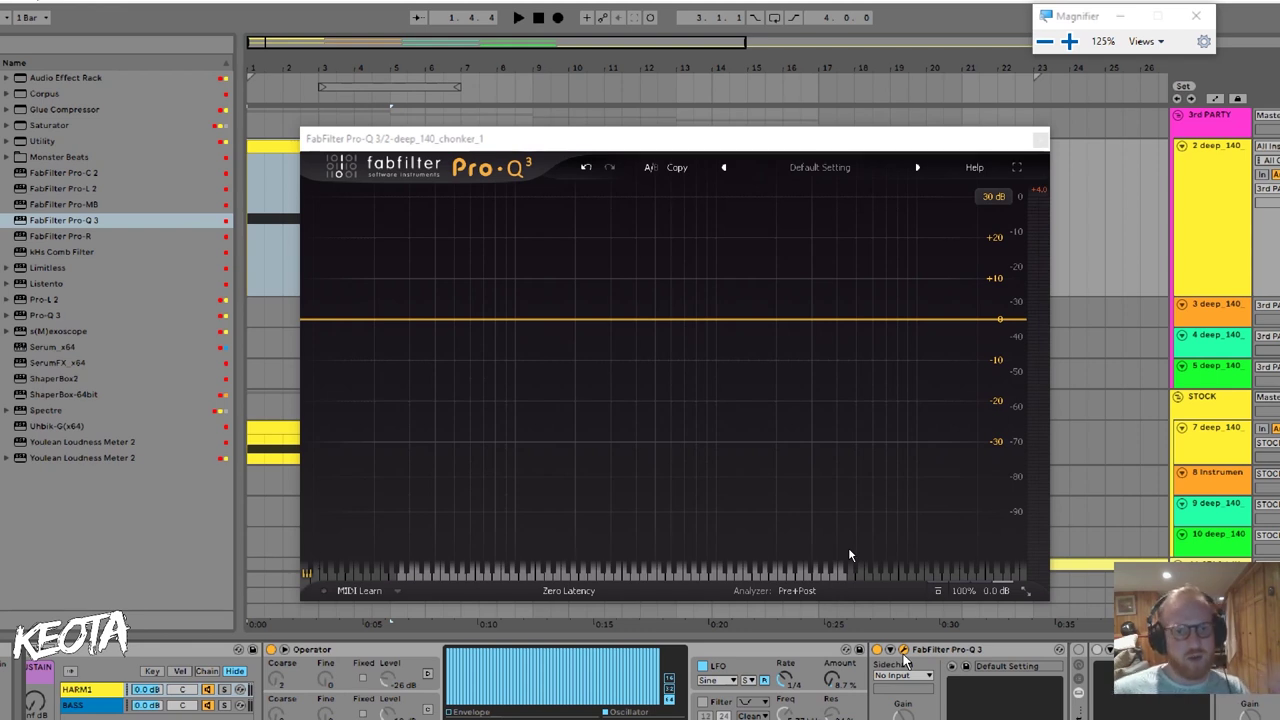
pyautogui.press('space')
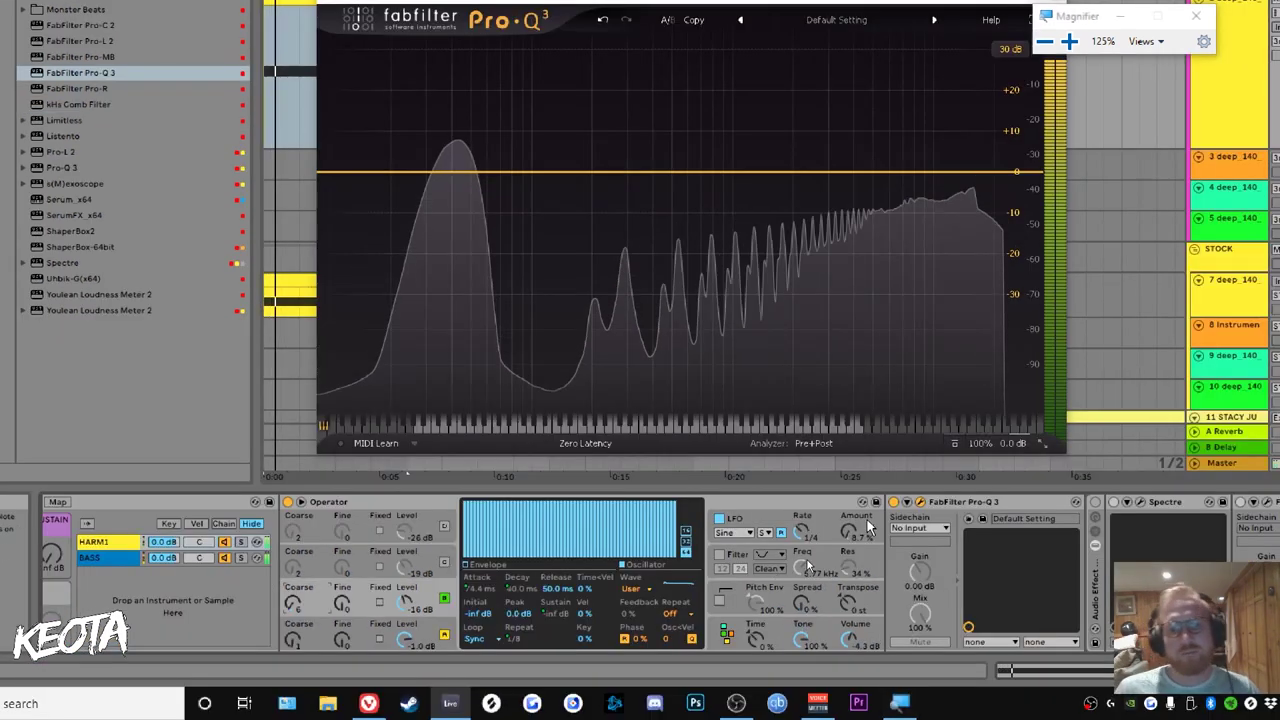
pyautogui.press('space')
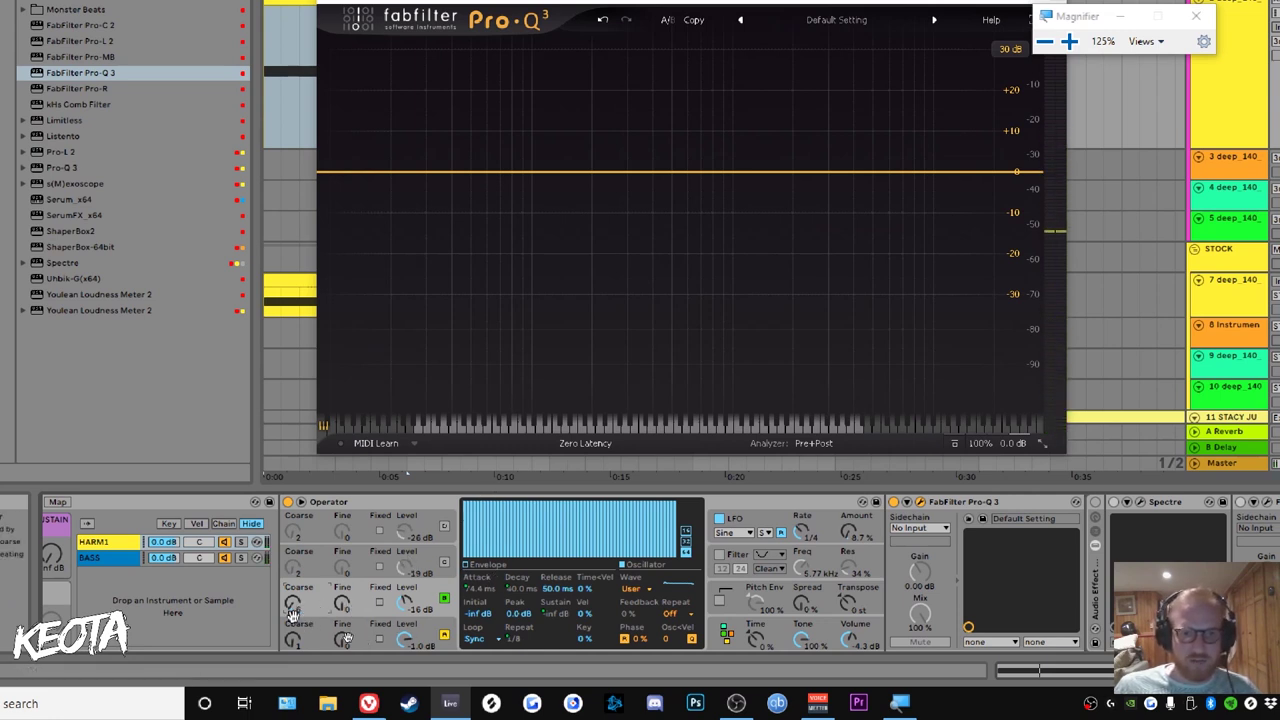
pyautogui.press('super+plus')
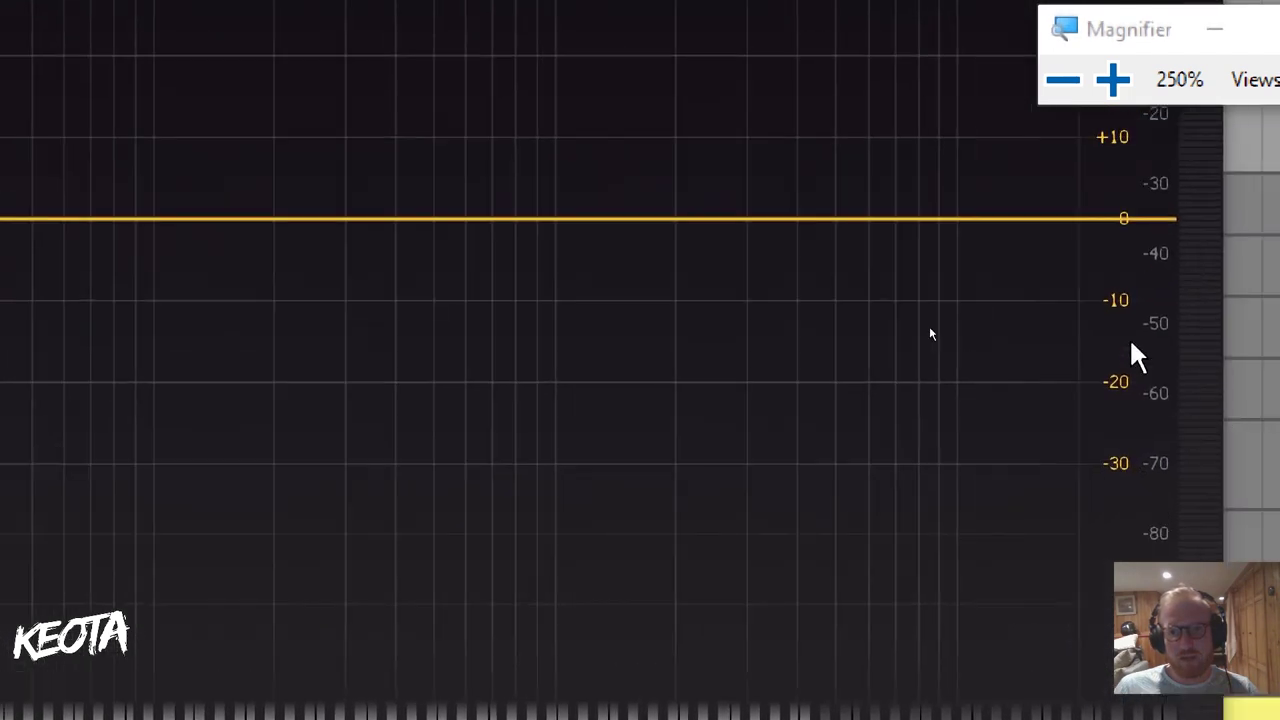
pyautogui.press('space')
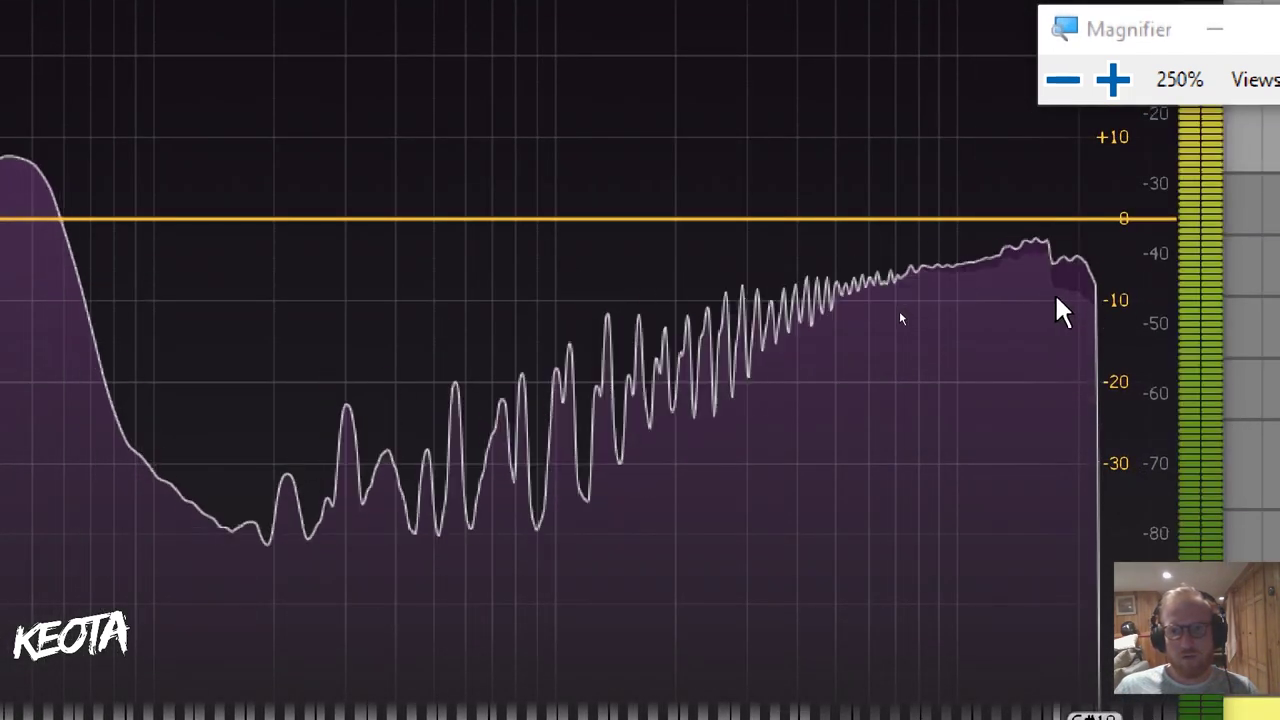
pyautogui.press('space')
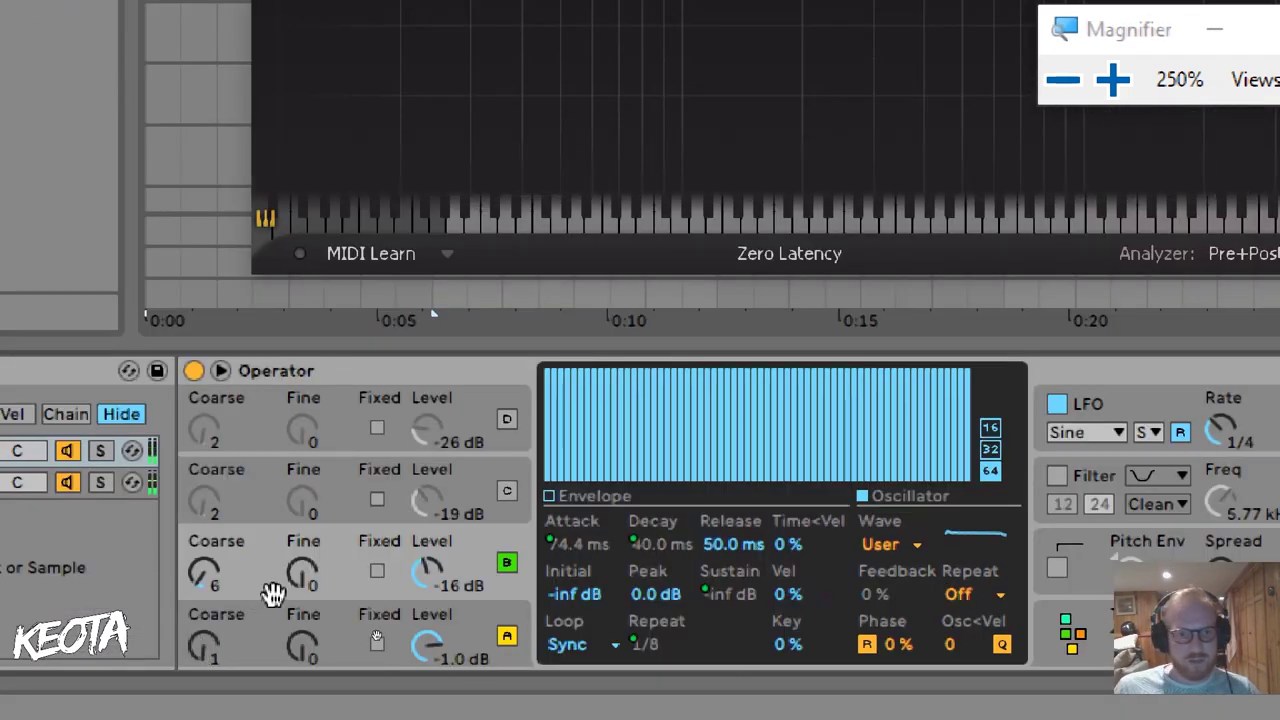
# Reduce the screen magnification to 175%, reset oscillator B's Coarse to 2, and redraw its harmonics as a short series of low harmonics
pyautogui.press('super+minus')
pyautogui.press('super+minus')
pyautogui.press('super+minus')
pyautogui.press('super+minus')
pyautogui.press('super+minus')
pyautogui.press('super+minus')
pyautogui.press('super+plus')
pyautogui.press('super+plus')
pyautogui.press('super+plus')
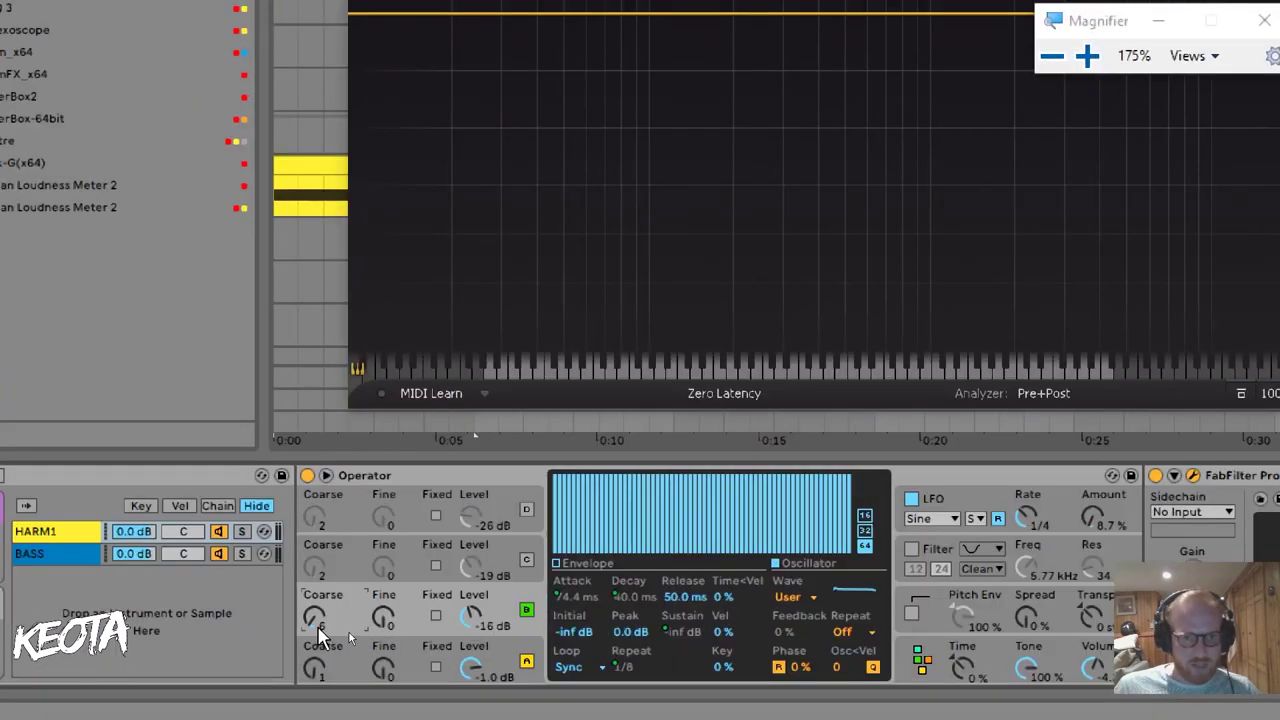
pyautogui.doubleClick(316, 614)
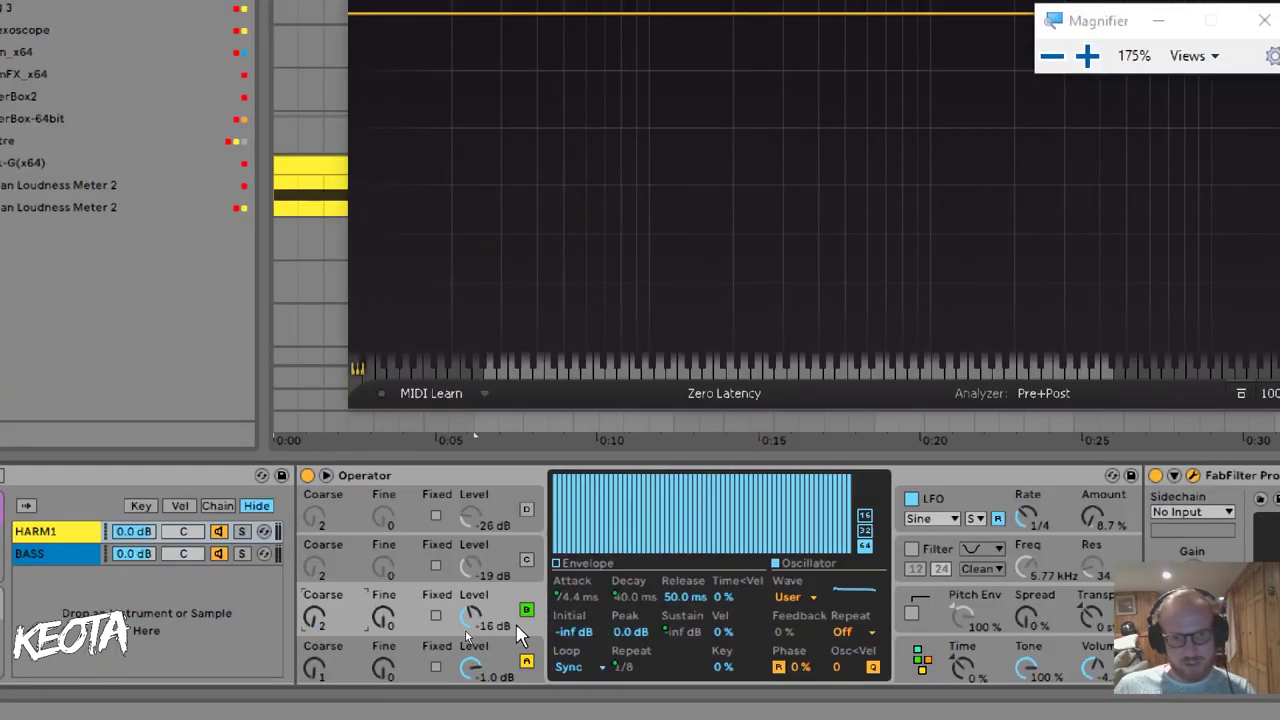
pyautogui.moveTo(630, 486)
pyautogui.mouseDown()
pyautogui.moveTo(570, 548)
pyautogui.moveTo(605, 500)
pyautogui.moveTo(713, 558)
pyautogui.moveTo(642, 580)
pyautogui.moveTo(556, 556)
pyautogui.moveTo(576, 512)
pyautogui.moveTo(600, 524)
pyautogui.moveTo(554, 548)
pyautogui.mouseUp()
pyautogui.press('space')
# Switch oscillator C on at Level -20 dB and switch oscillator D on, playing the bass after each change
pyautogui.click(527, 562)
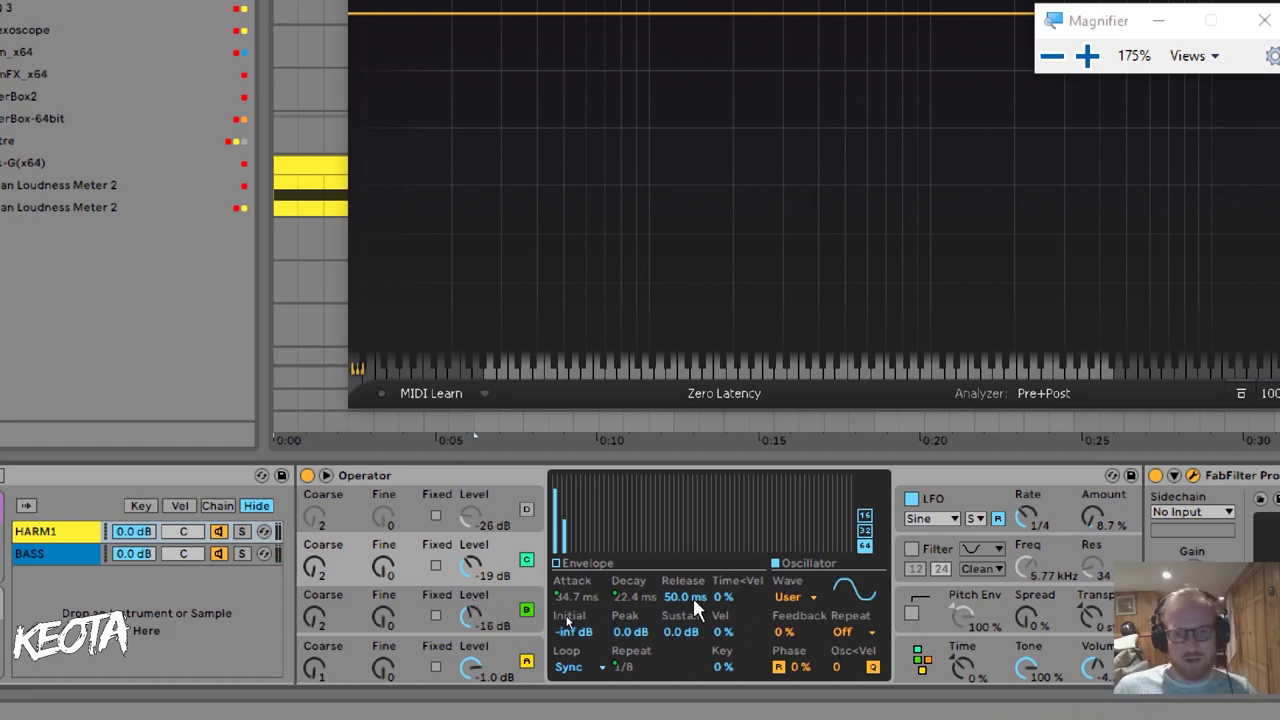
pyautogui.press('space')
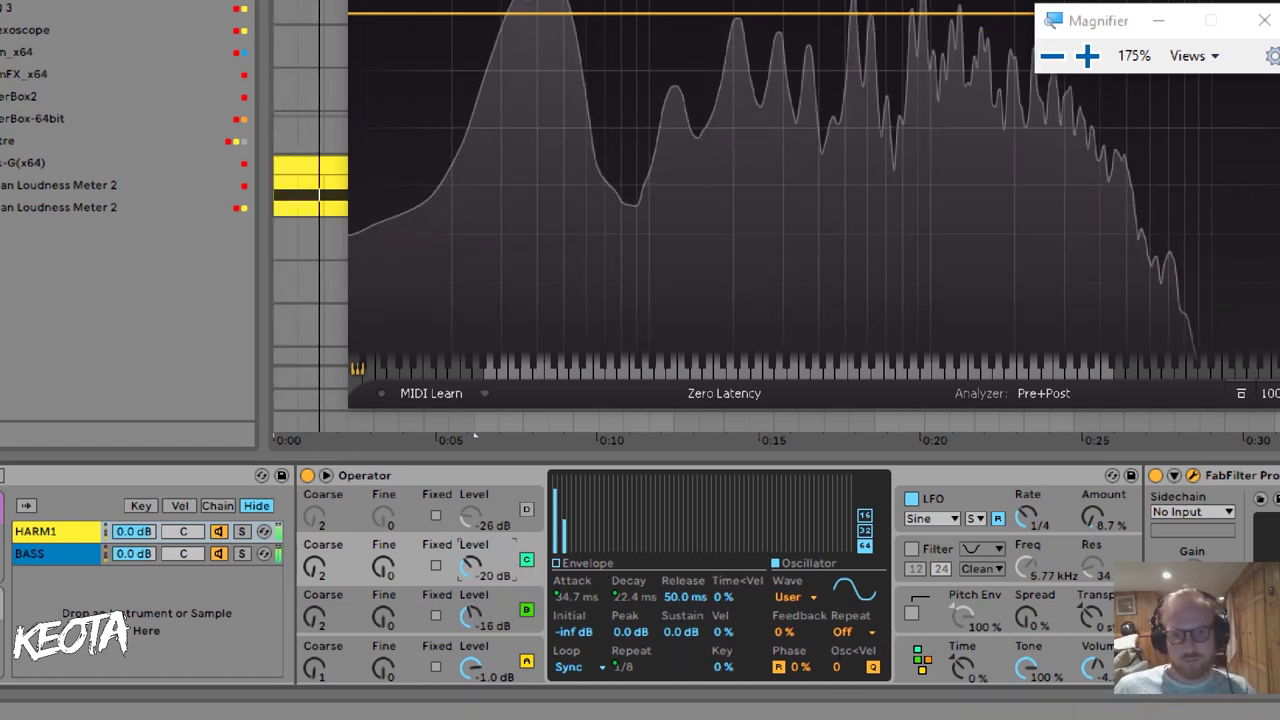
pyautogui.press('space')
pyautogui.click(519, 520)
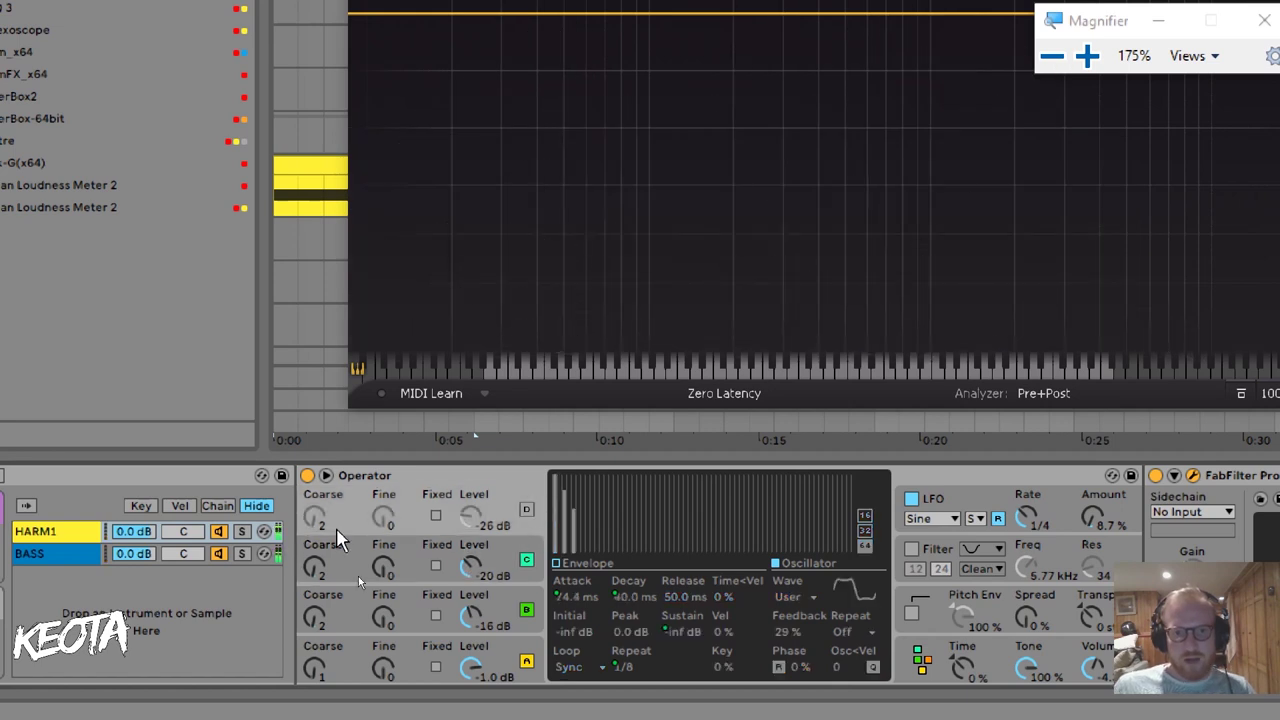
pyautogui.click(526, 509)
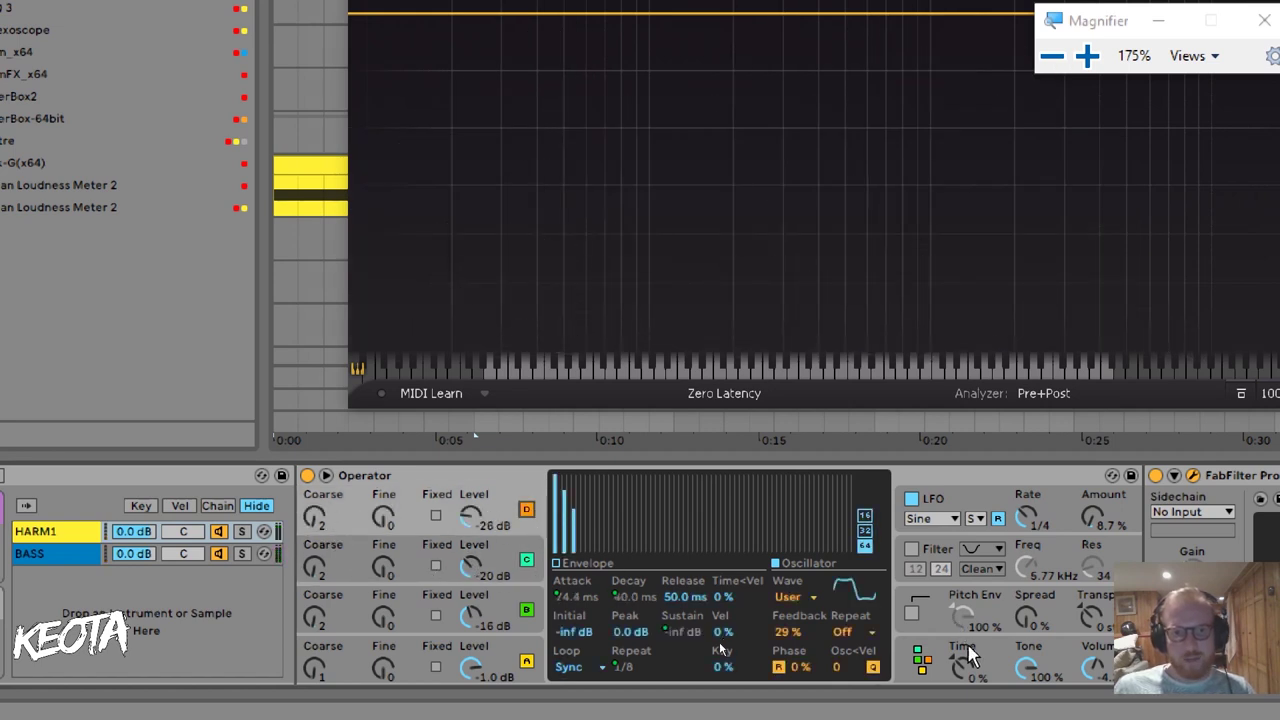
pyautogui.press('space')
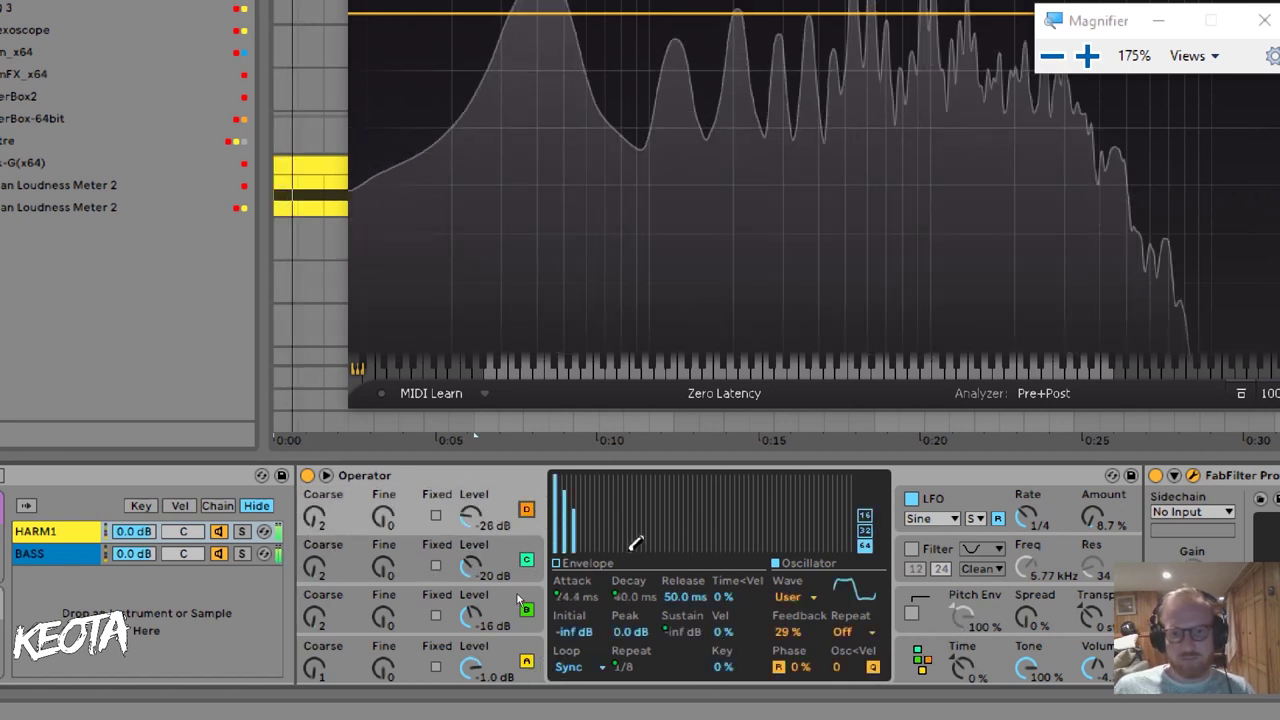
# Reduce oscillator B's harmonics to only the first one, and set oscillator C's Level to -19 dB while playing the bass
pyautogui.click(514, 576)
pyautogui.click(527, 592)
pyautogui.press('space')
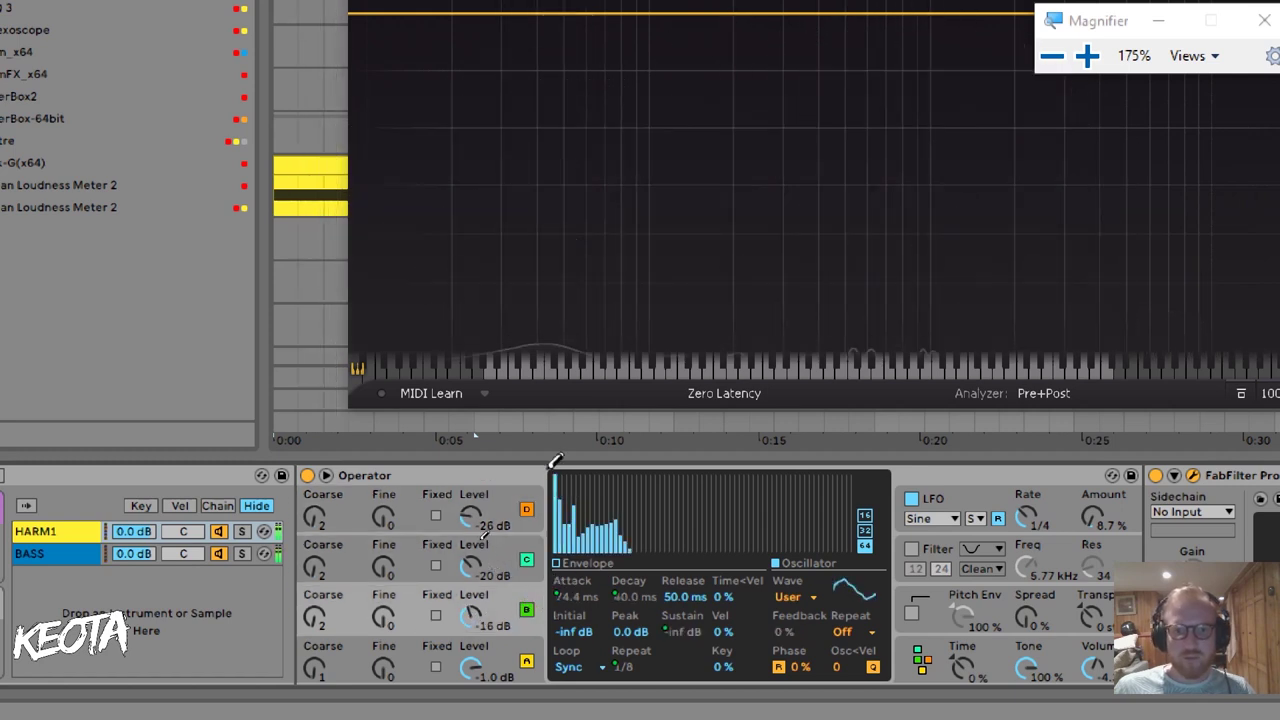
pyautogui.moveTo(559, 557); pyautogui.dragTo(660, 566)
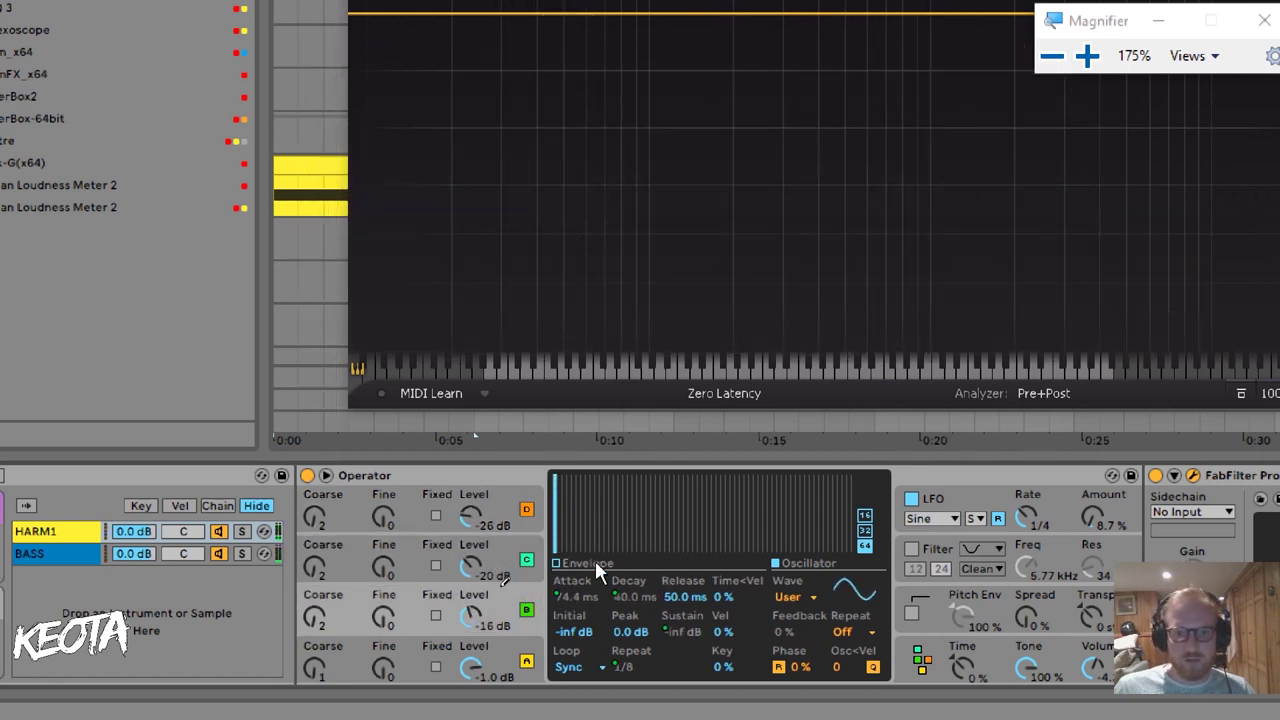
pyautogui.press('space')
pyautogui.click(505, 566)
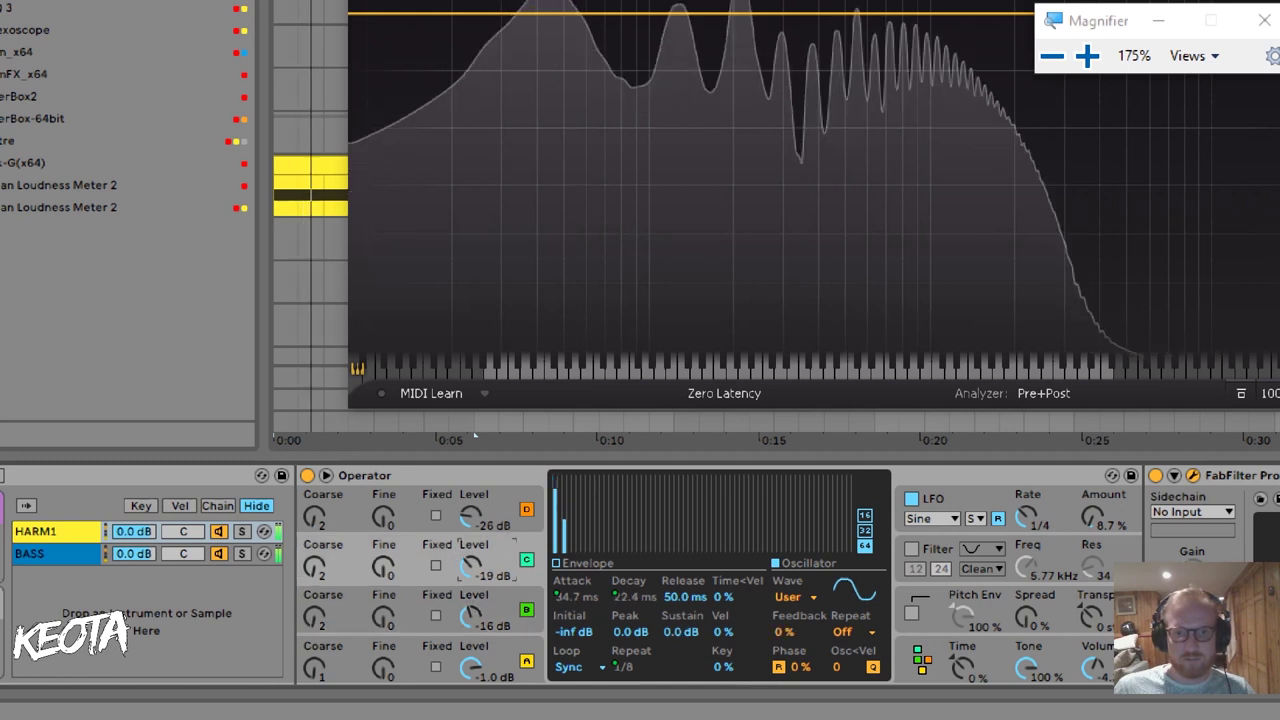
pyautogui.press('space')
# Show Operator's LFO settings magnified to 250%, set the LFO Amount to 100%, and set its Dest. B to Off
pyautogui.click(954, 491)
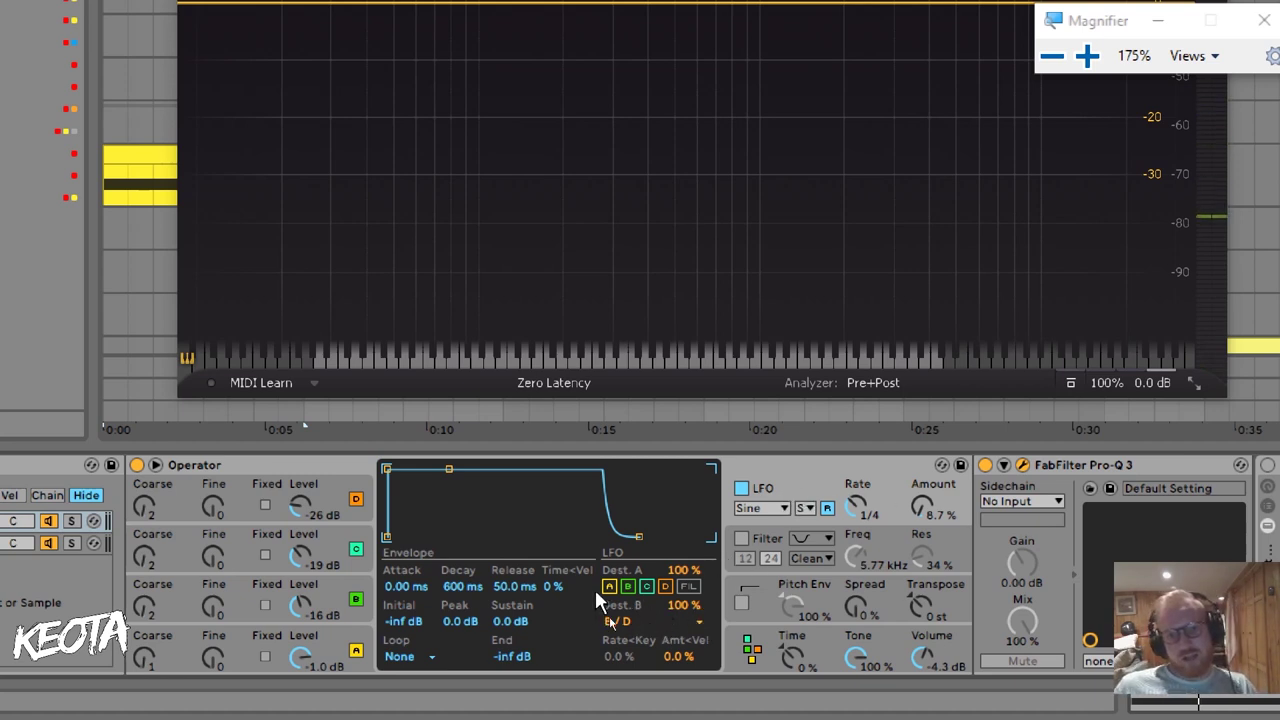
pyautogui.press('super+plus')
pyautogui.press('super+plus')
pyautogui.press('super+plus')
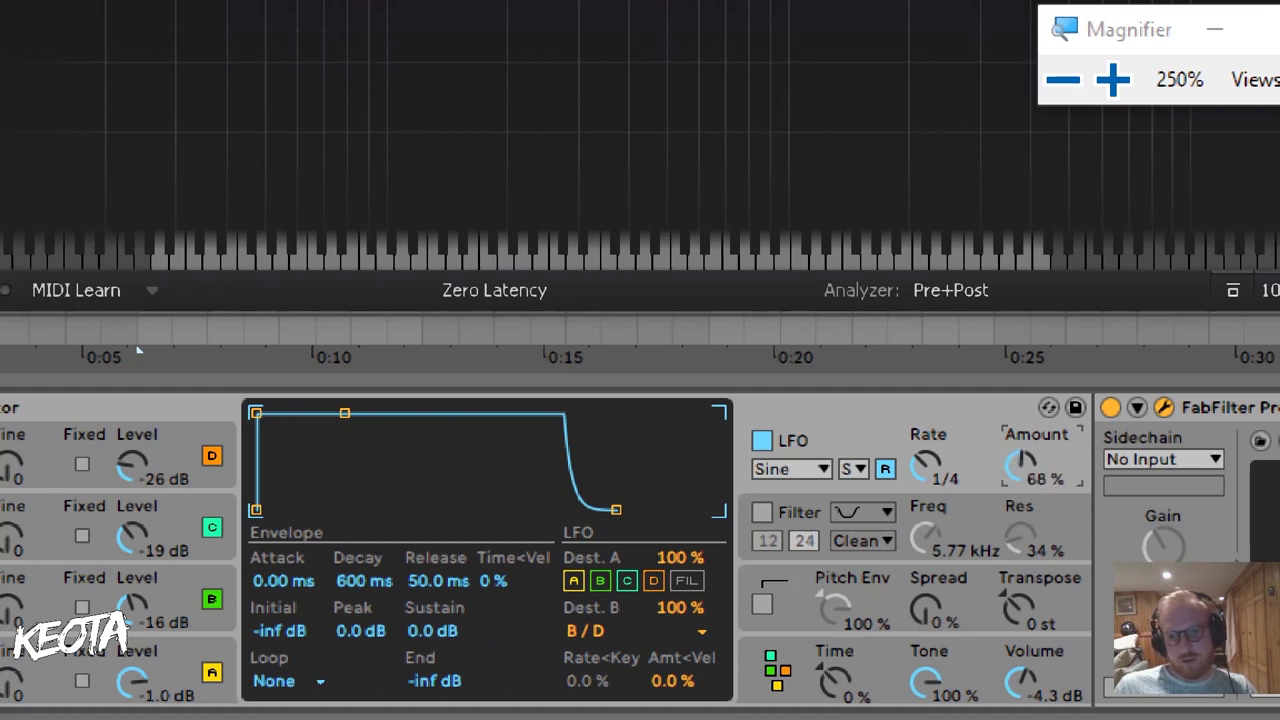
pyautogui.click(590, 631)
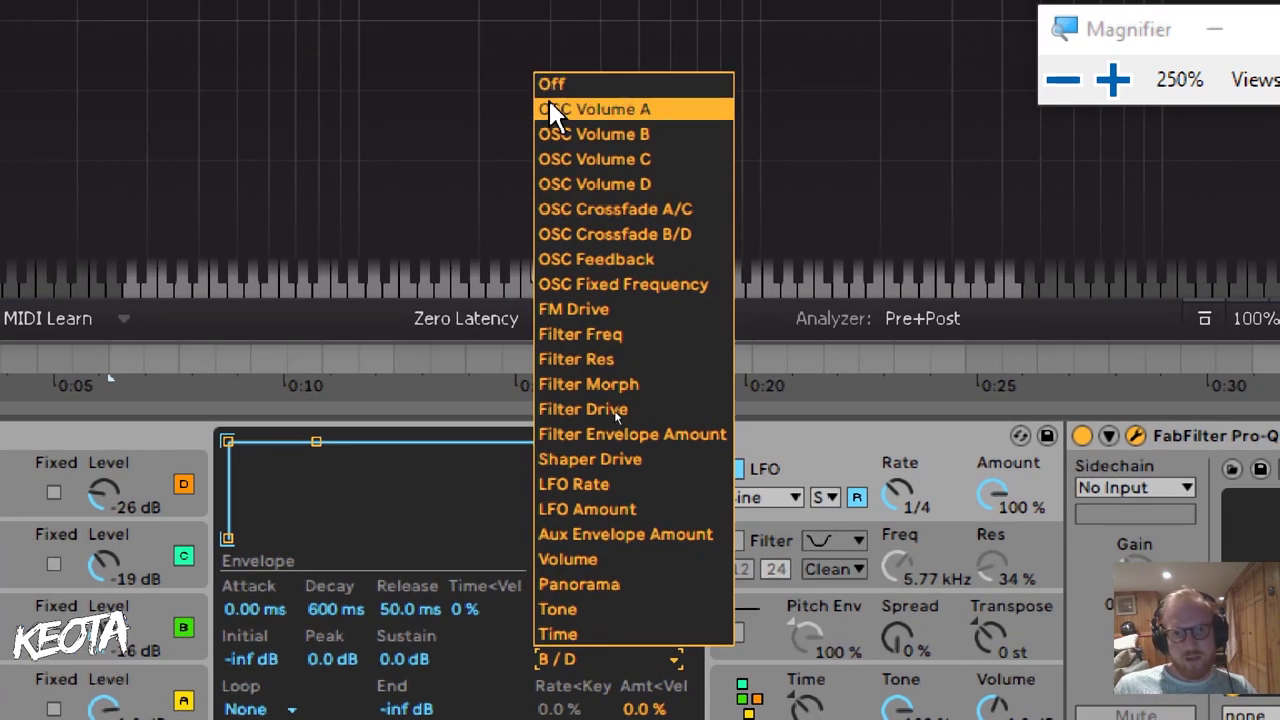
pyautogui.click(550, 92)
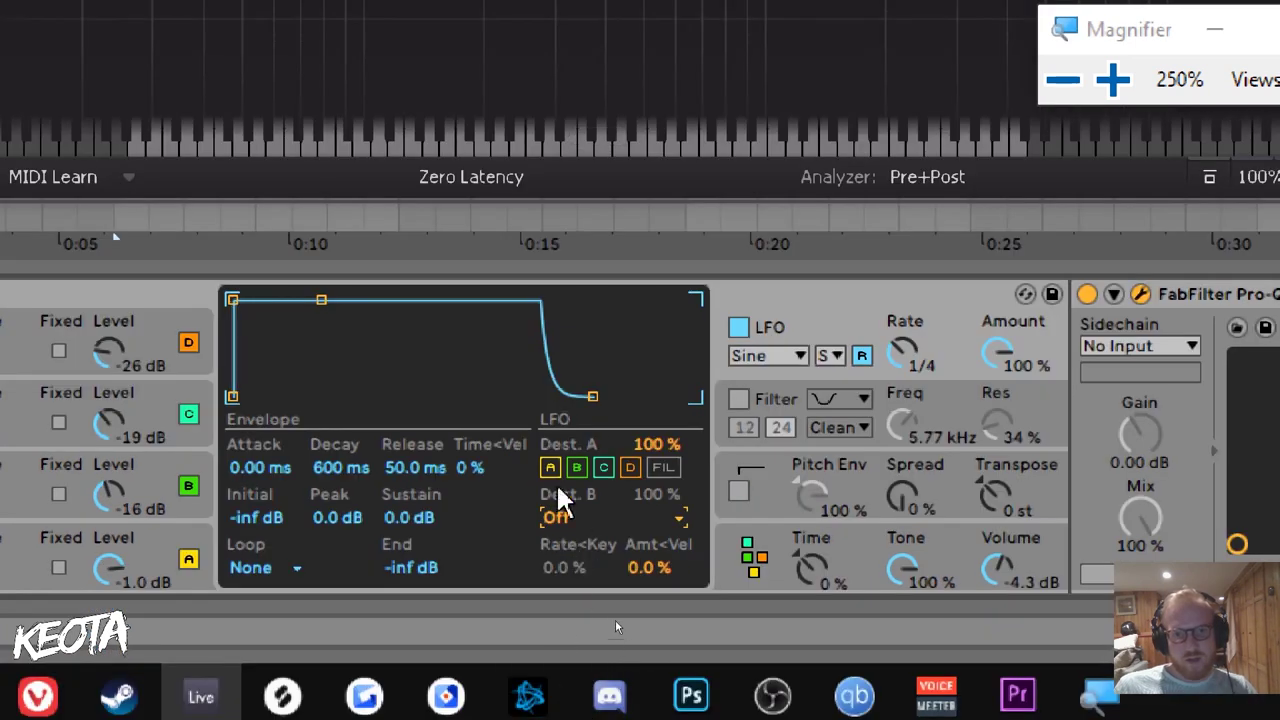
# Try routing the LFO's Dest. A to all four oscillators, and switch A, C, D and B off again
pyautogui.moveTo(549, 468); pyautogui.dragTo(628, 470)
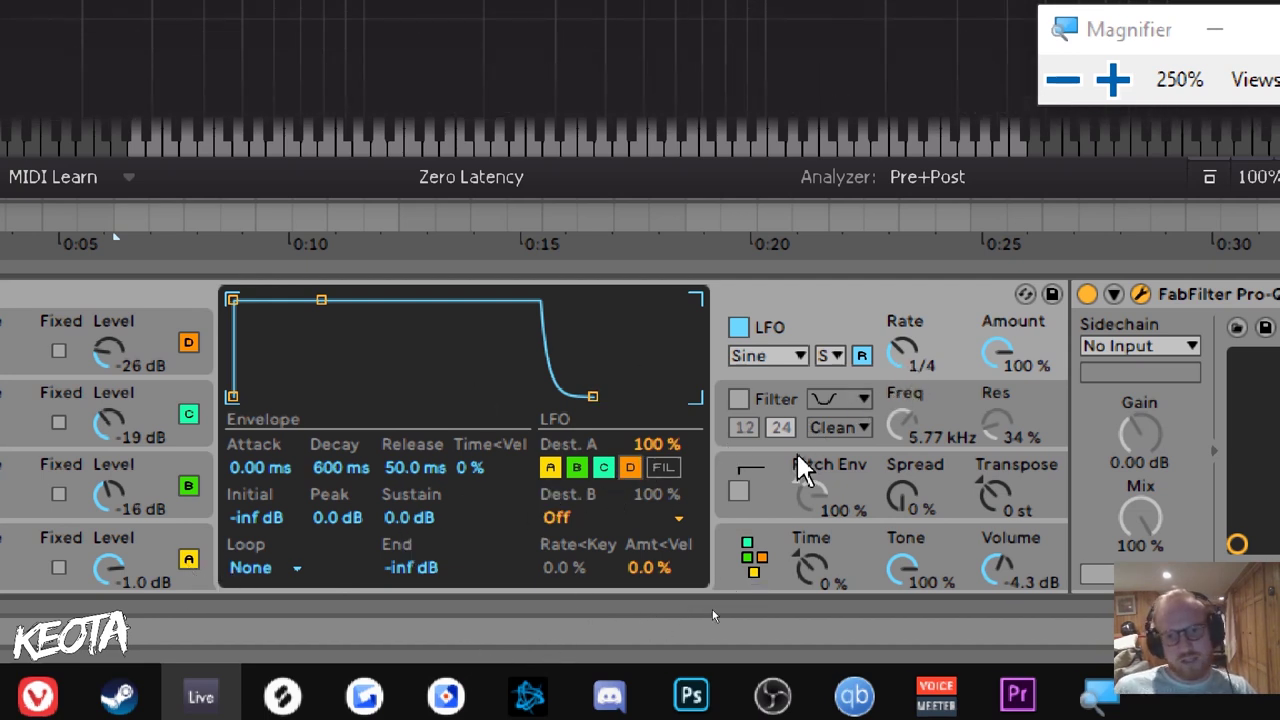
pyautogui.click(550, 468)
pyautogui.click(603, 468)
pyautogui.click(630, 468)
pyautogui.click(577, 468)
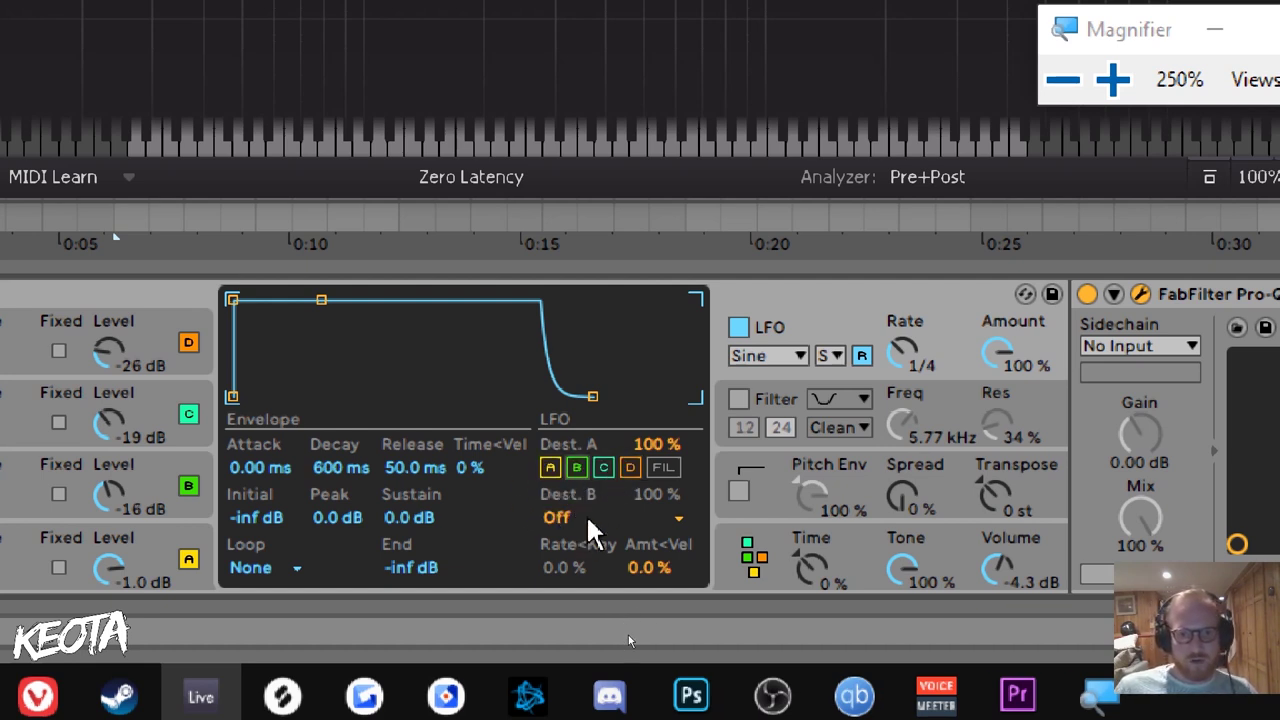
# Set the LFO's Dest. B to OSC Crossfade B/D, play the bass, and look over the Dest. B options again without changing the choice
pyautogui.press('super+minus')
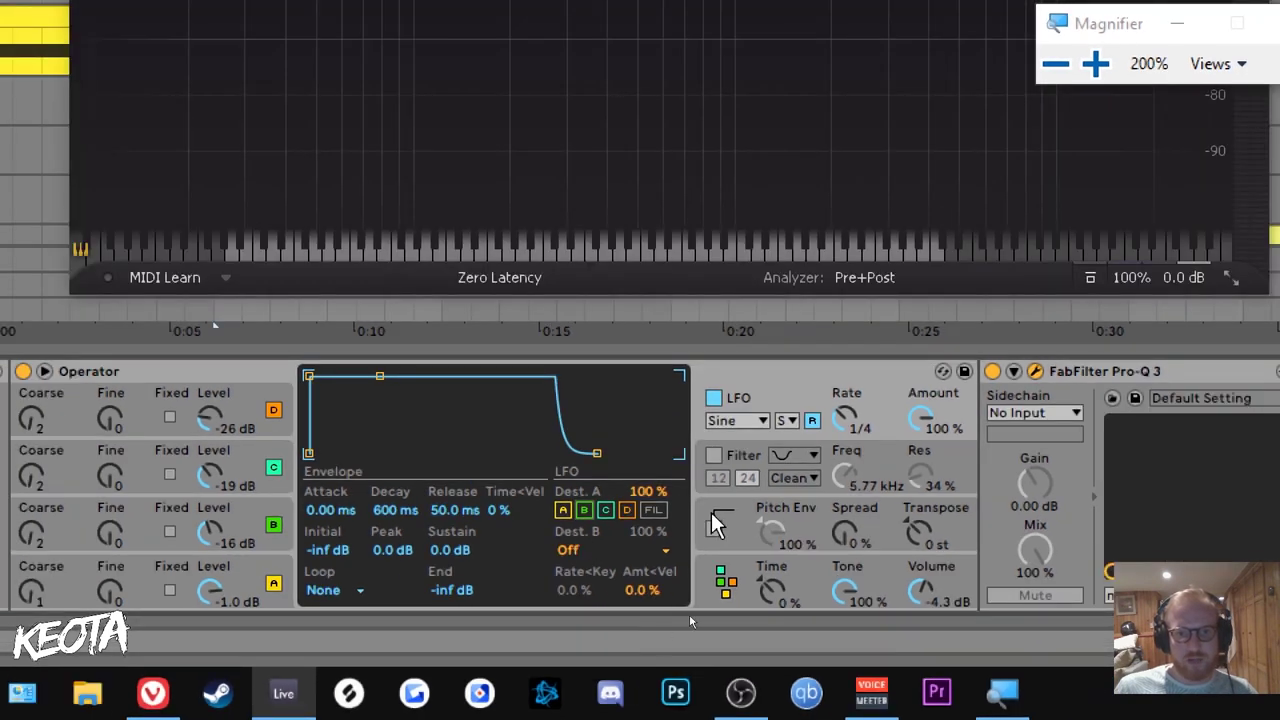
pyautogui.press('super+minus')
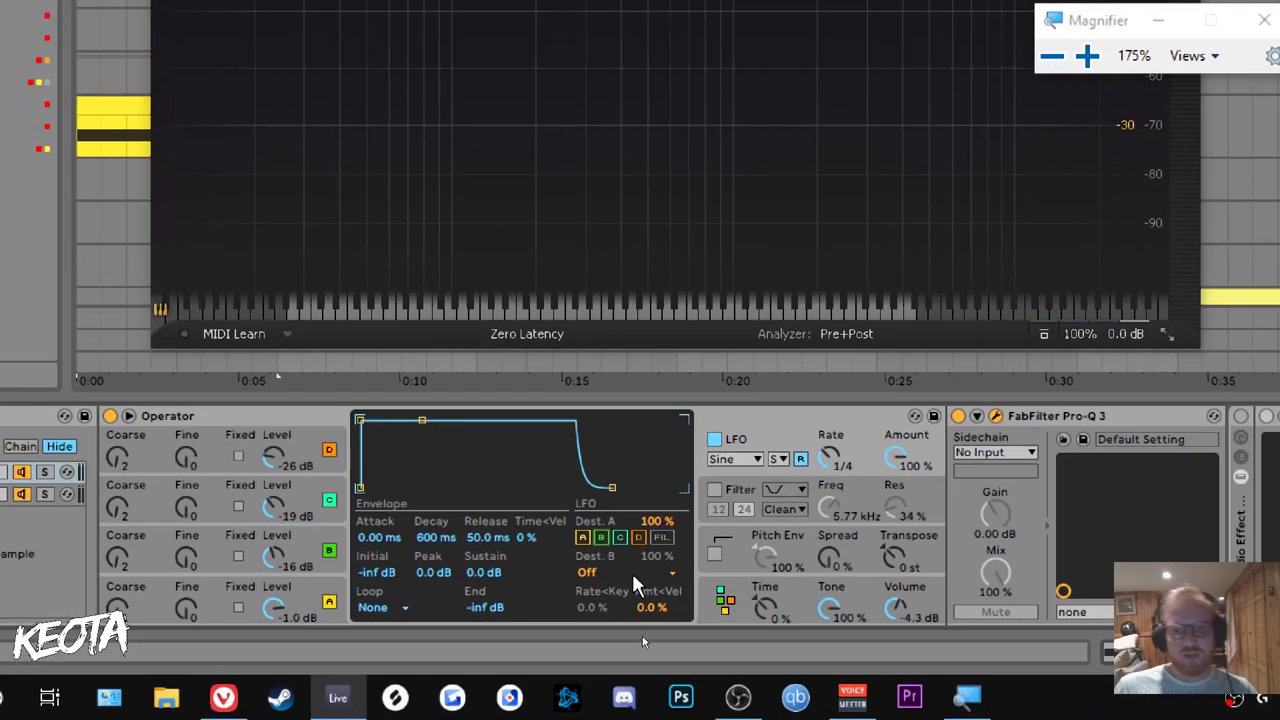
pyautogui.click(567, 550)
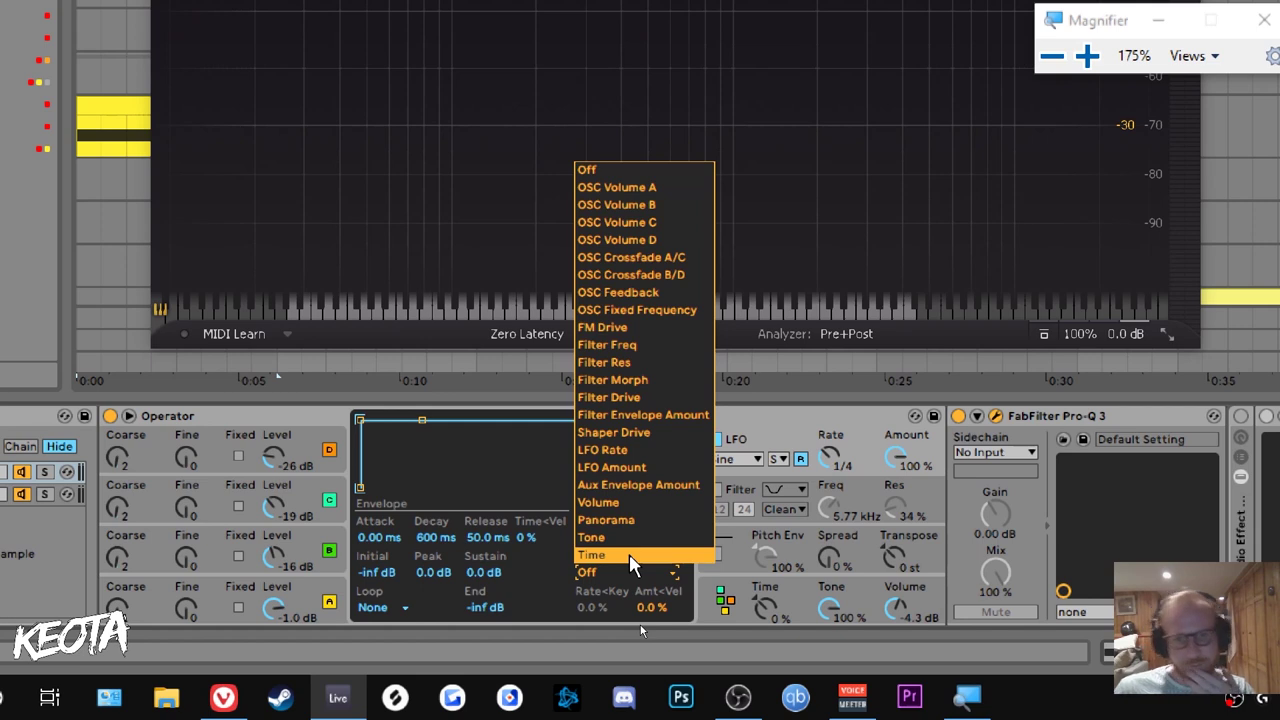
pyautogui.click(686, 276)
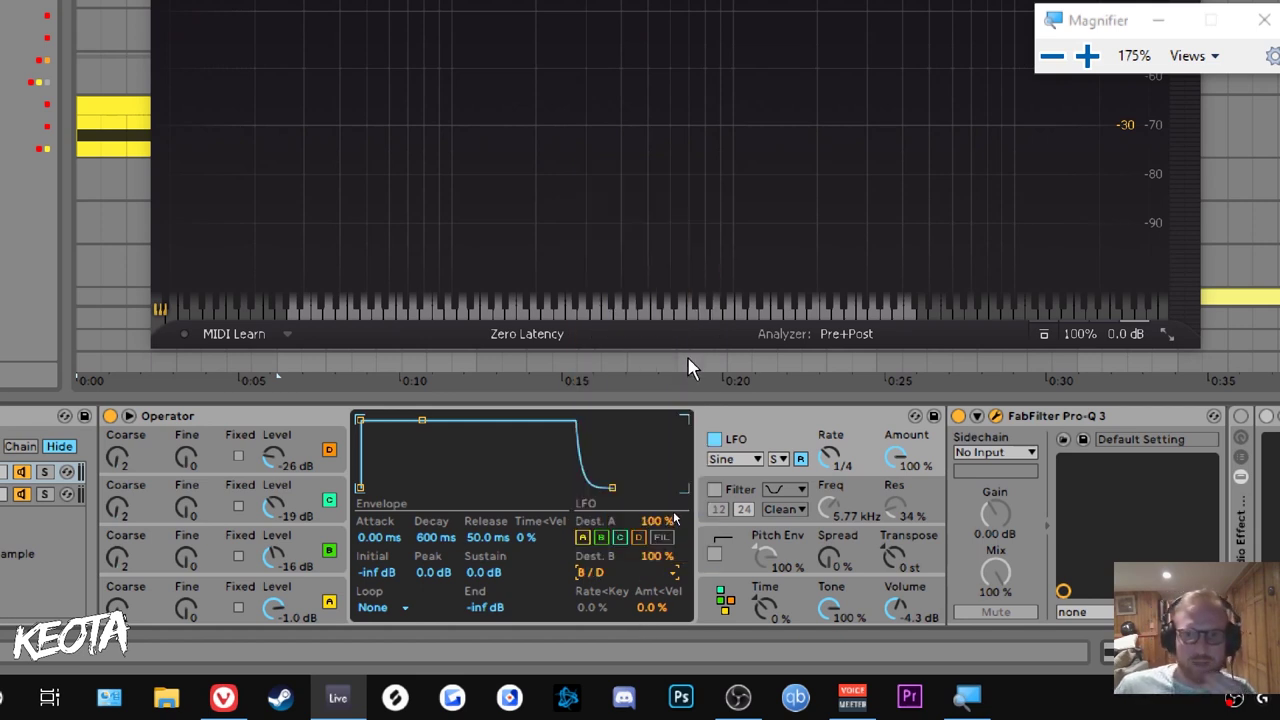
pyautogui.press('space')
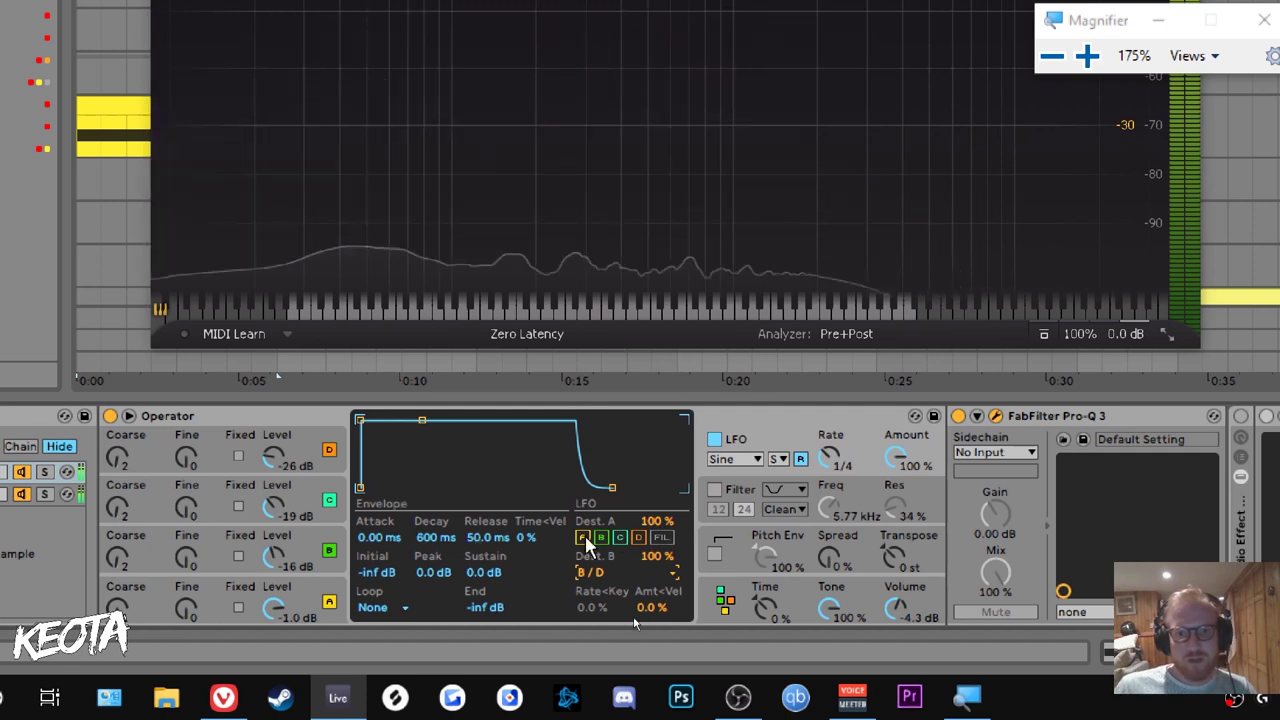
pyautogui.press('super+plus')
pyautogui.click(590, 572)
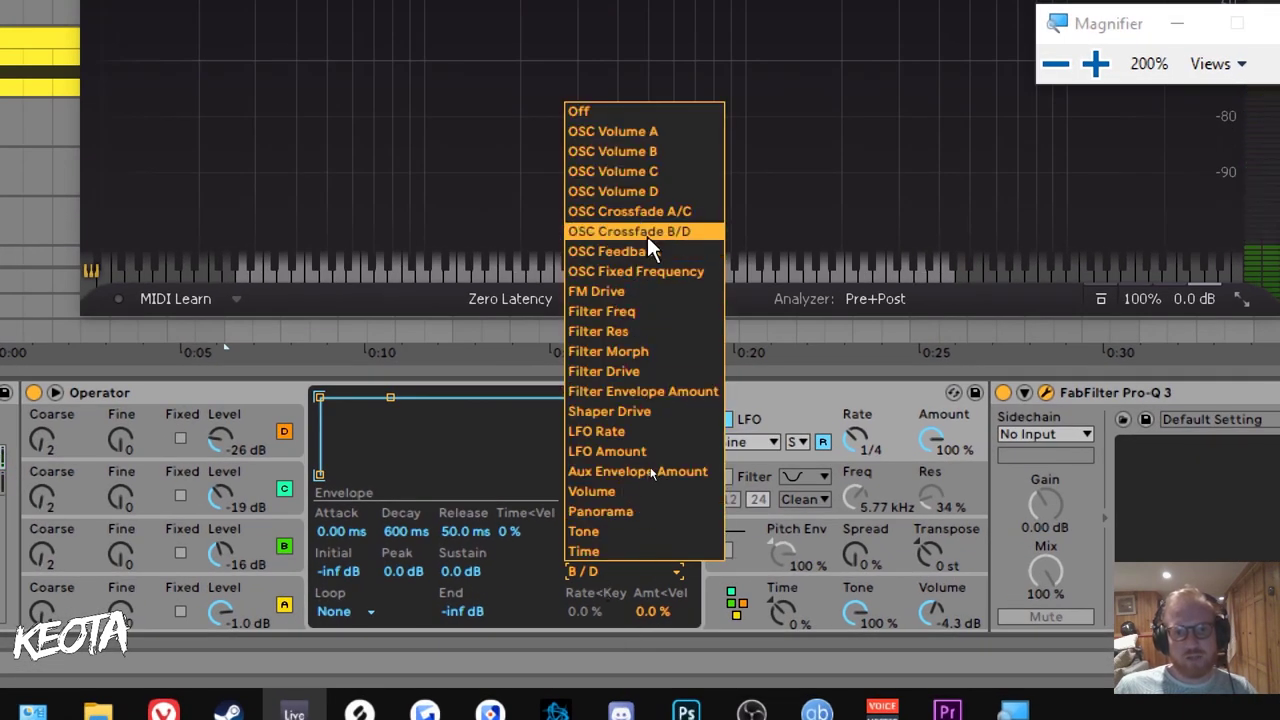
pyautogui.click(775, 417)
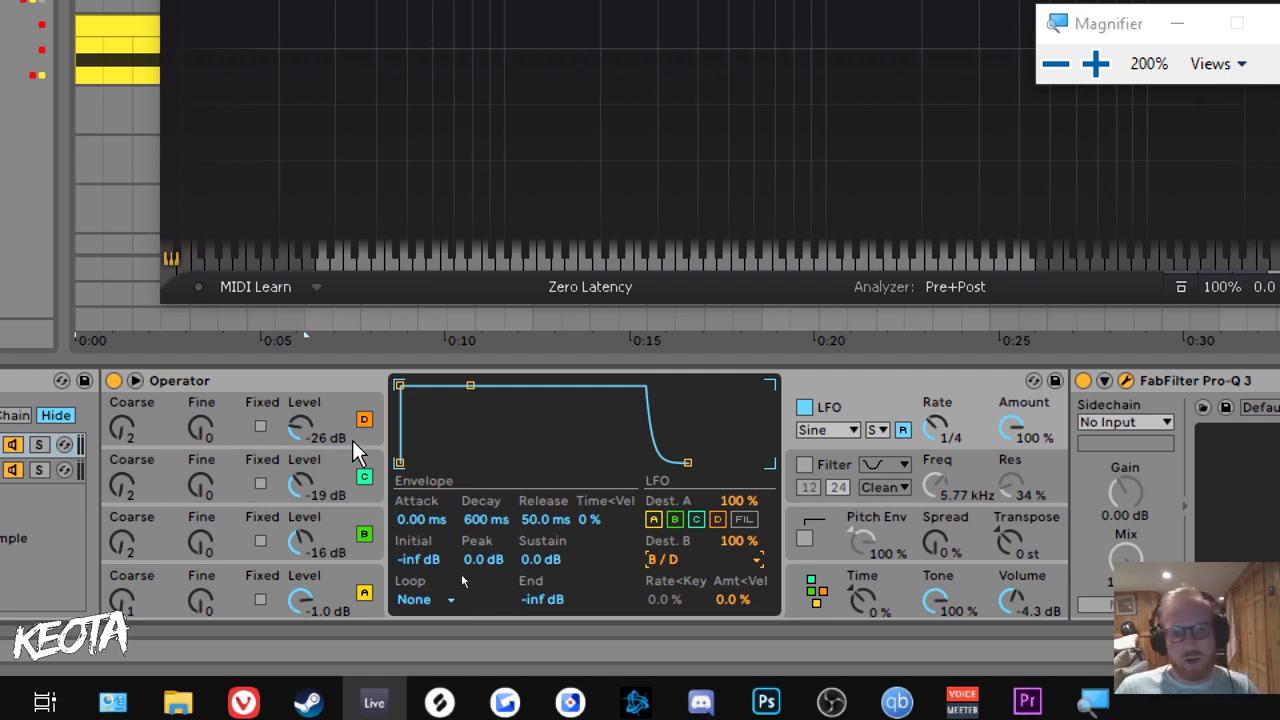
# Try turning oscillator B's Level down to -inf dB and adjusting oscillator D's Level, restoring -16 dB and -26 dB
pyautogui.moveTo(301, 429); pyautogui.dragTo(301, 422)
pyautogui.click(305, 540)
pyautogui.hotkey('ctrl', 'z')
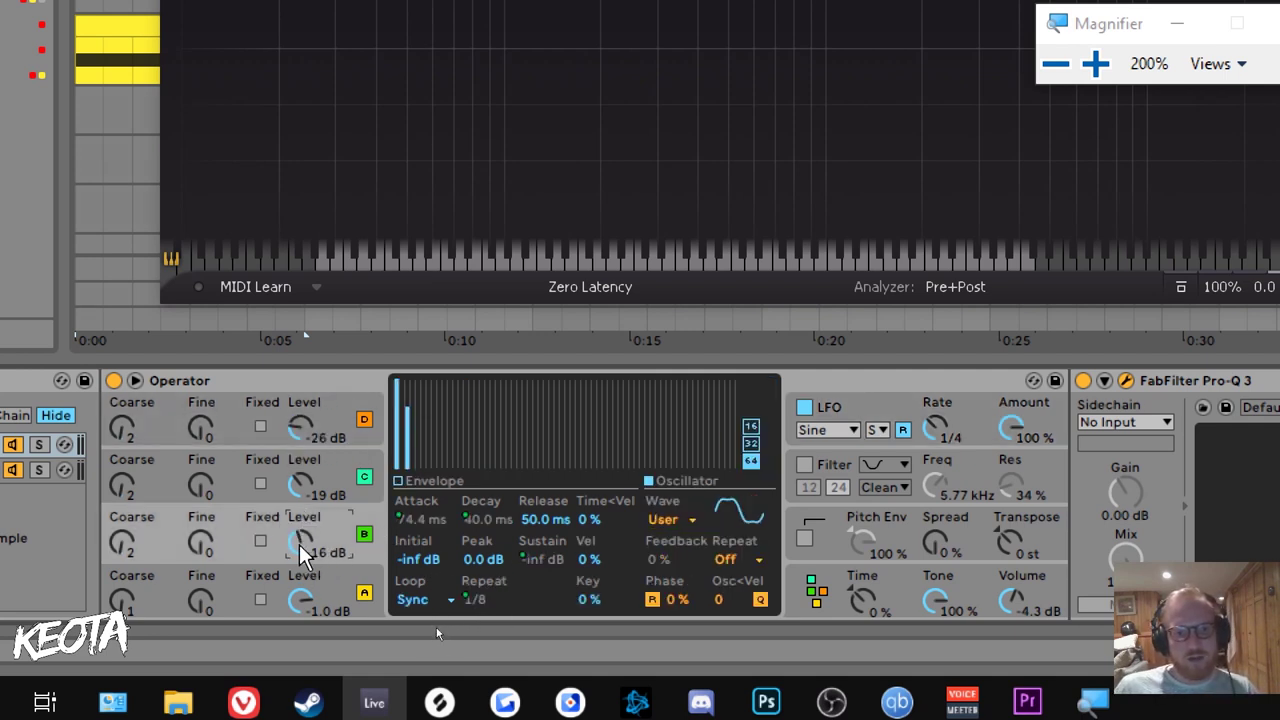
pyautogui.moveTo(303, 553); pyautogui.dragTo(310, 563)
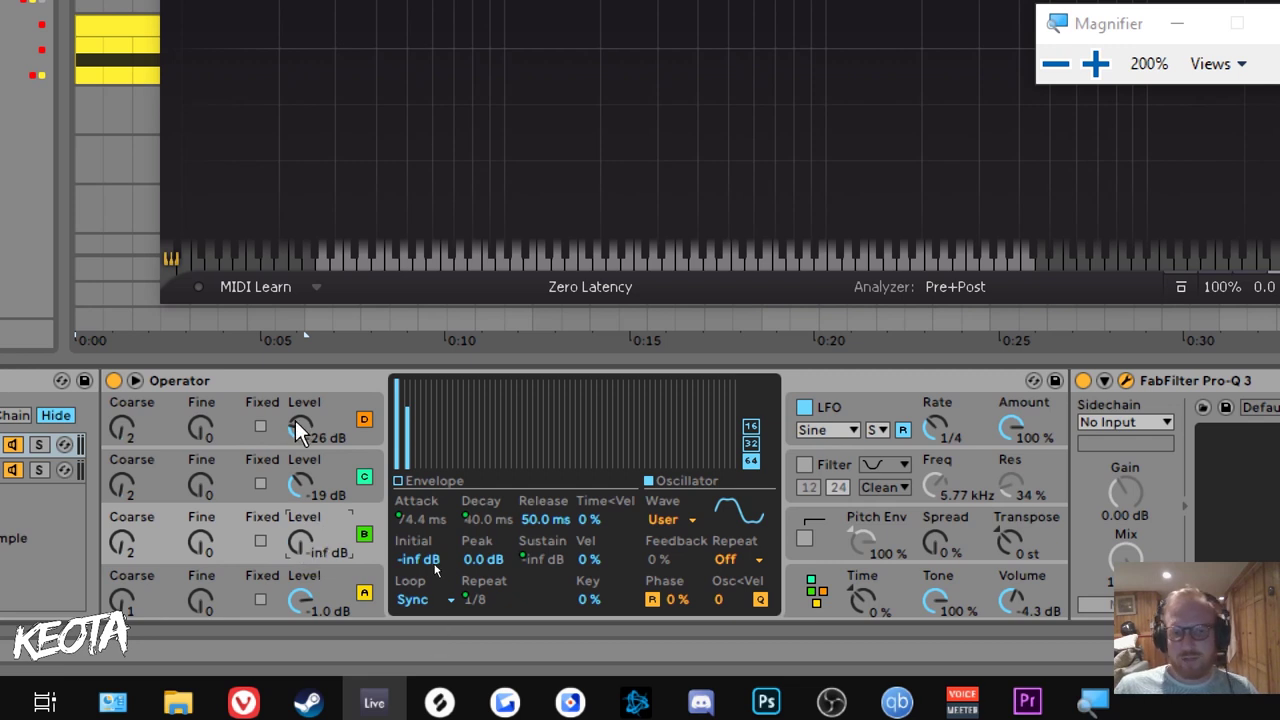
pyautogui.moveTo(296, 420); pyautogui.dragTo(300, 430)
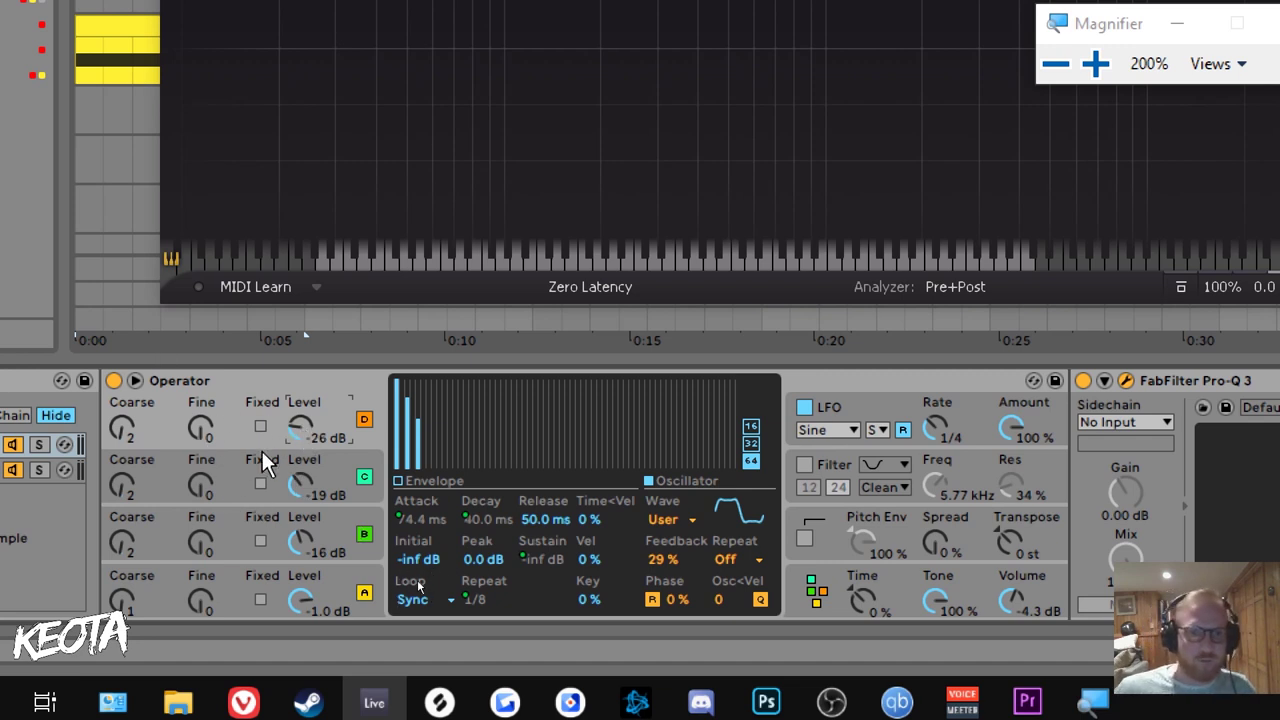
# Set oscillator D to Coarse 8, reduce its harmonics to only the first one at full height, and set its Level to -20 dB
pyautogui.moveTo(413, 420)
pyautogui.mouseDown()
pyautogui.moveTo(425, 482)
pyautogui.moveTo(379, 488)
pyautogui.mouseUp()
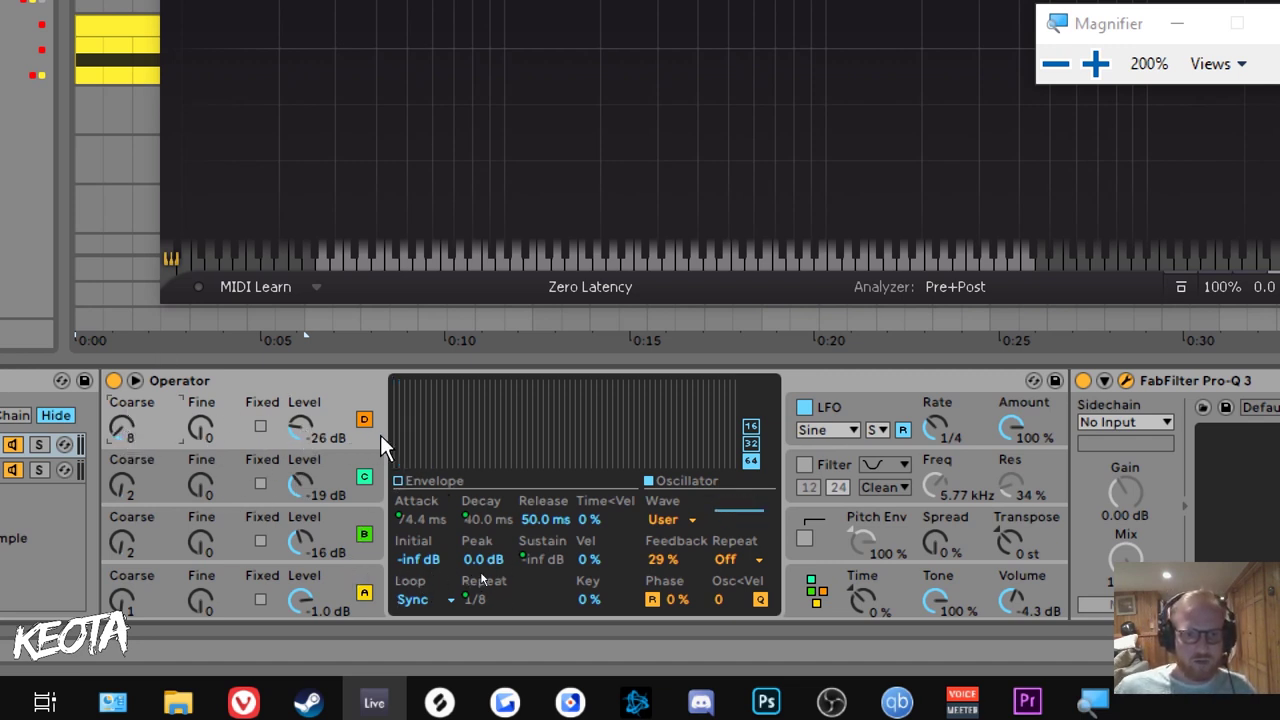
pyautogui.moveTo(288, 431); pyautogui.dragTo(288, 414)
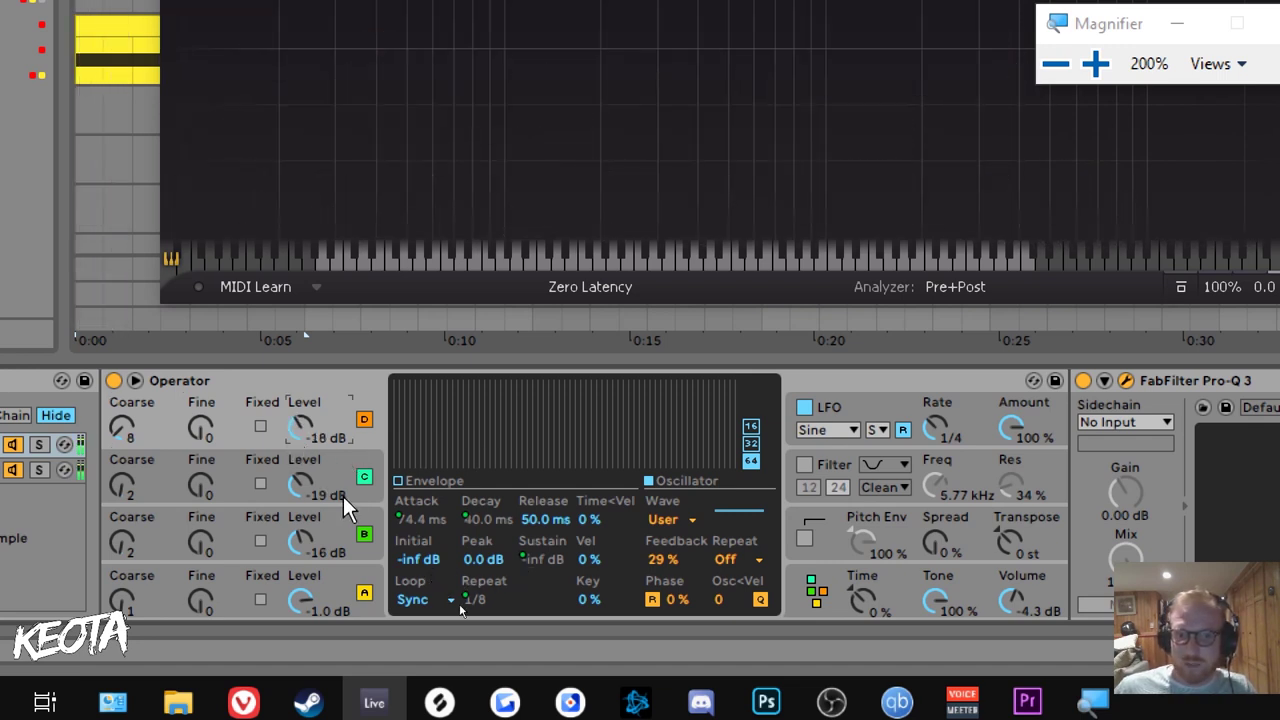
pyautogui.click(367, 425)
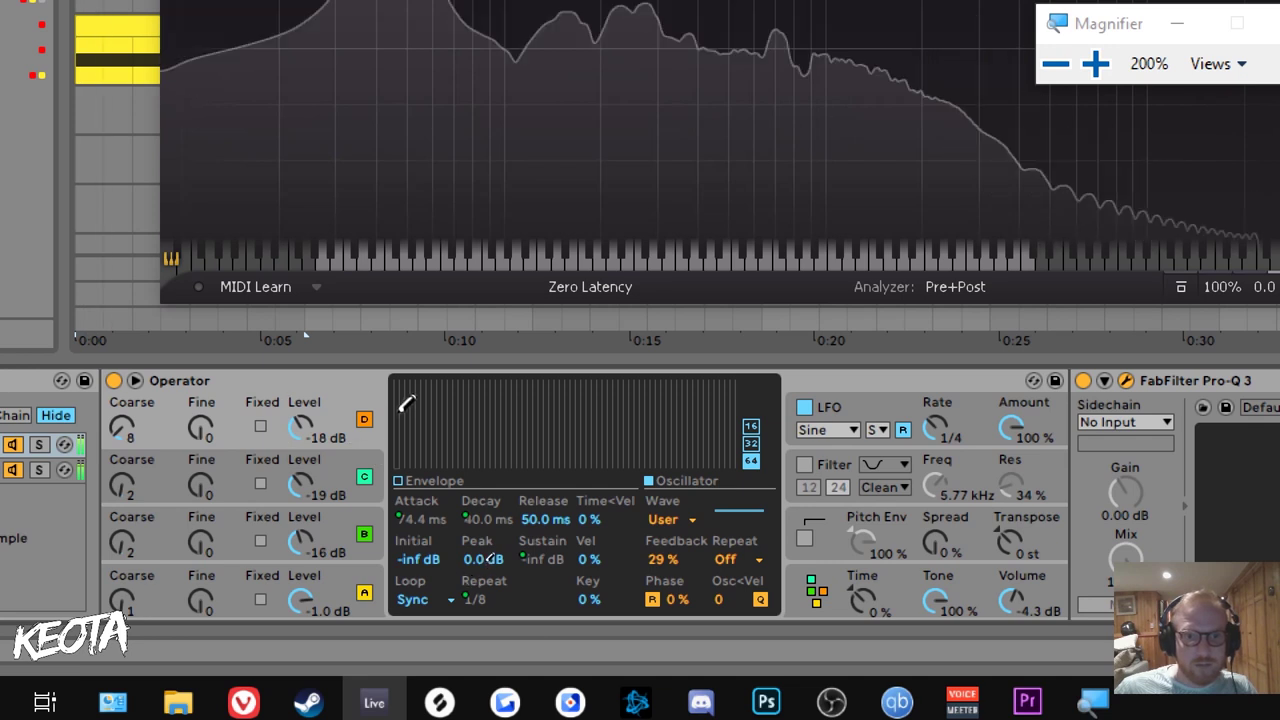
pyautogui.moveTo(405, 403); pyautogui.dragTo(400, 368)
pyautogui.press('space')
pyautogui.moveTo(298, 424); pyautogui.dragTo(298, 428)
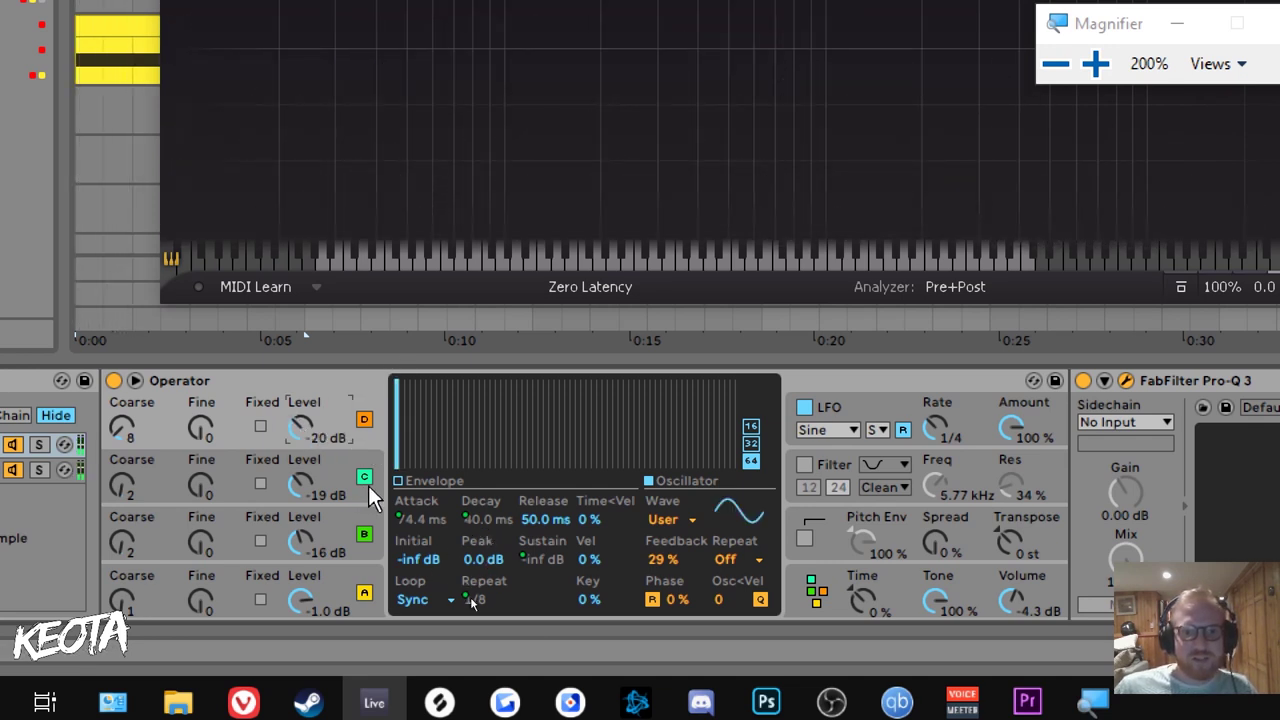
# Switch oscillators C and B off and play the bass with only oscillators D and A active
pyautogui.click(364, 477)
pyautogui.click(364, 534)
pyautogui.press('space')
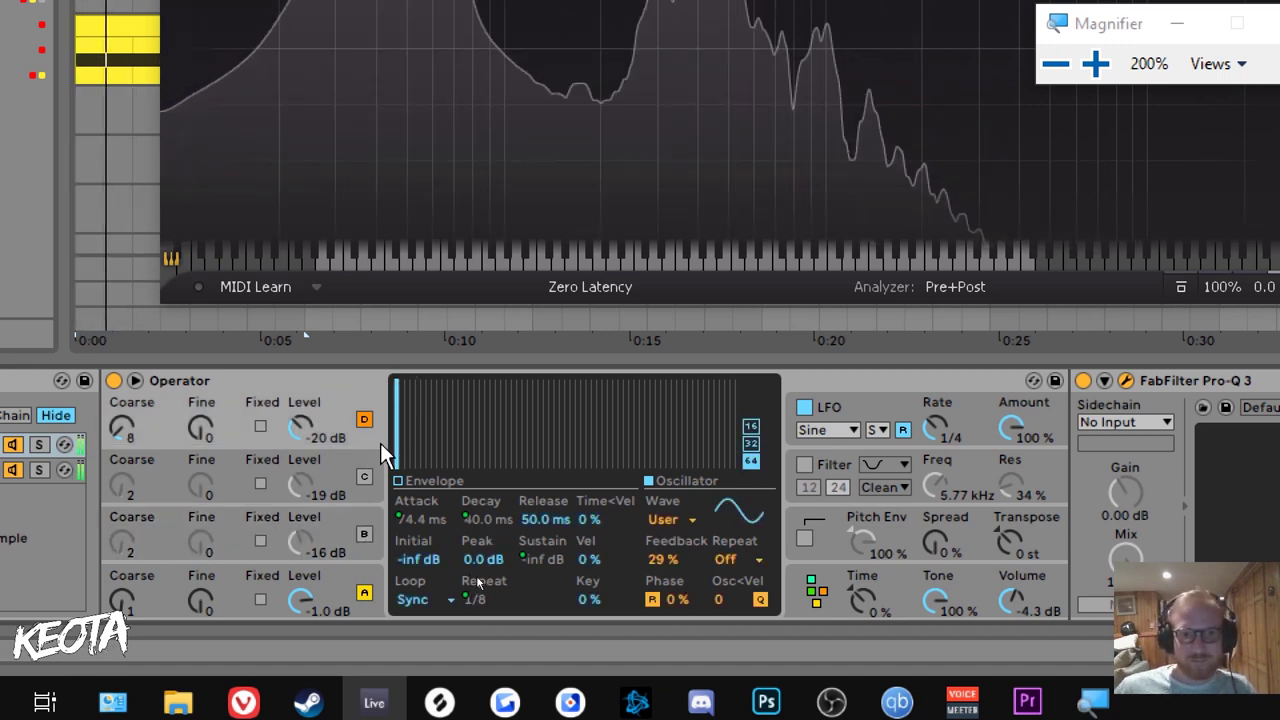
pyautogui.press('space')
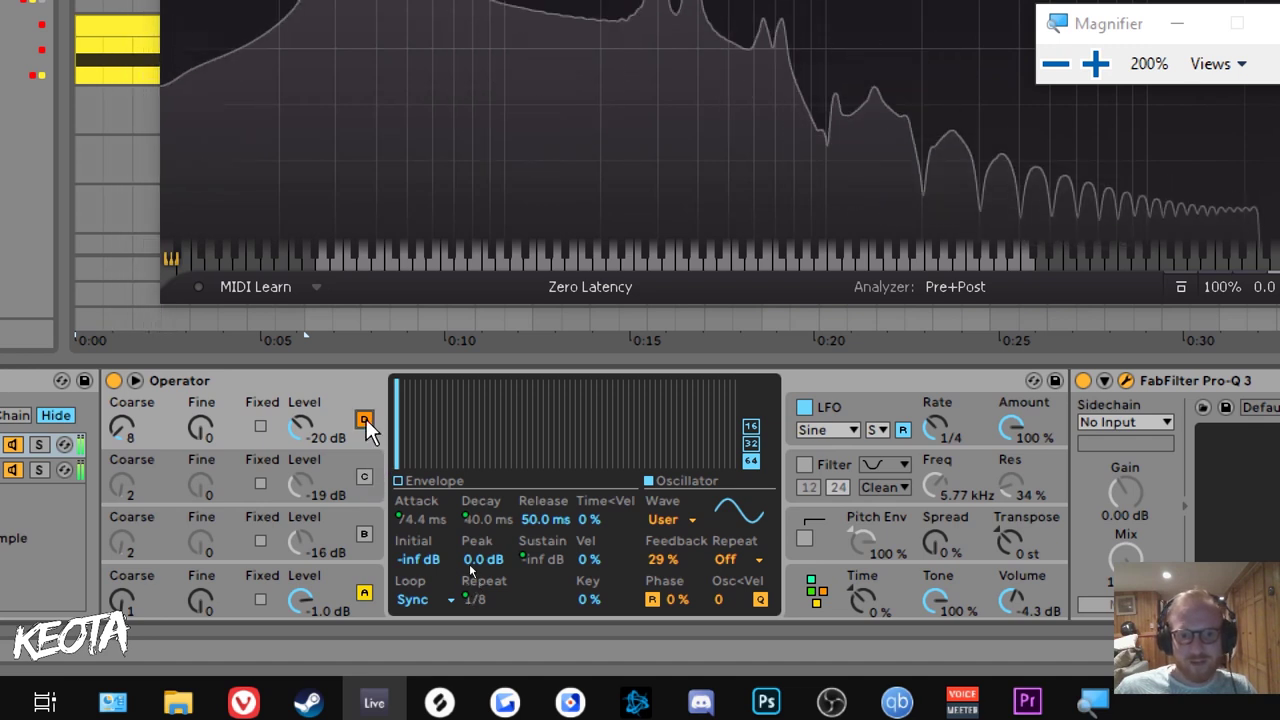
# Switch oscillator D off, switch oscillators B and C back on, and show oscillator B's settings
pyautogui.click(365, 420)
pyautogui.click(365, 534)
pyautogui.click(364, 478)
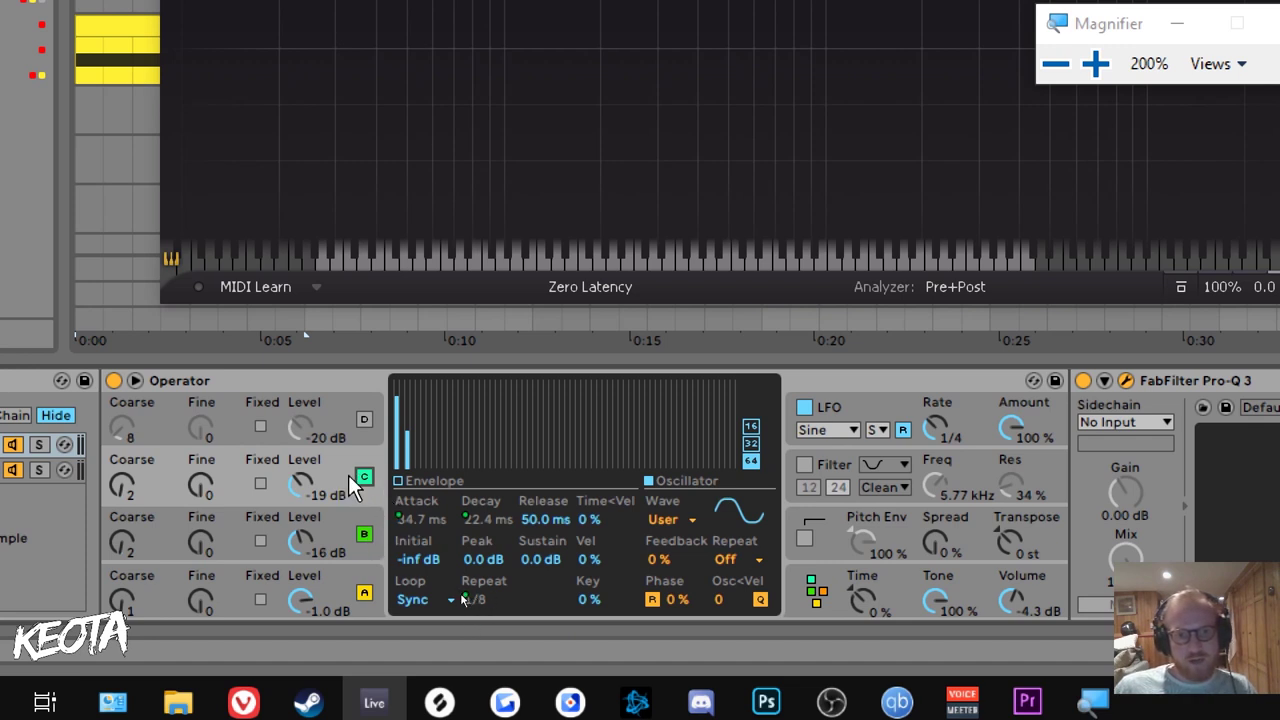
pyautogui.click(376, 532)
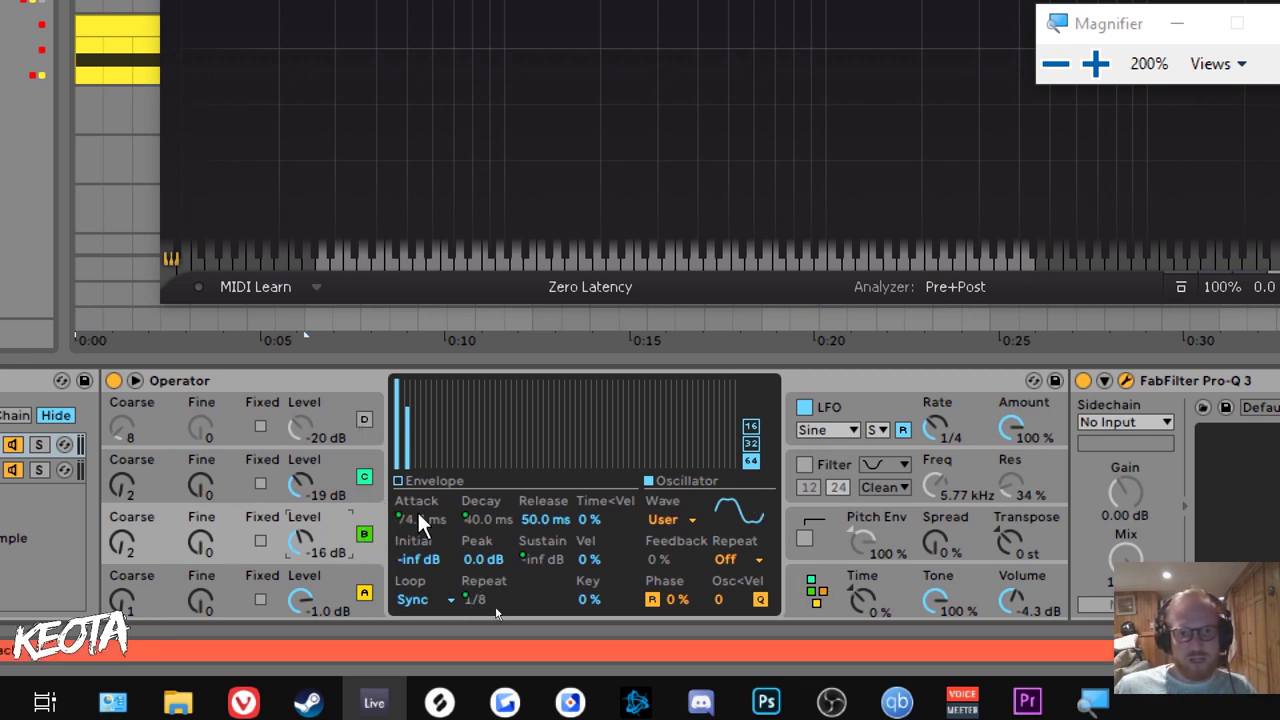
# Play the bass while trying oscillator B's Level at -17 dB and oscillator C's Level at -16 dB and -20 dB
pyautogui.press('space')
pyautogui.moveTo(300, 541)
pyautogui.mouseDown()
pyautogui.moveTo(300, 516)
pyautogui.moveTo(300, 541)
pyautogui.mouseUp()
pyautogui.moveTo(300, 486)
pyautogui.mouseDown()
pyautogui.moveTo(300, 463)
pyautogui.moveTo(300, 475)
pyautogui.mouseUp()
pyautogui.moveTo(300, 541); pyautogui.dragTo(300, 549)
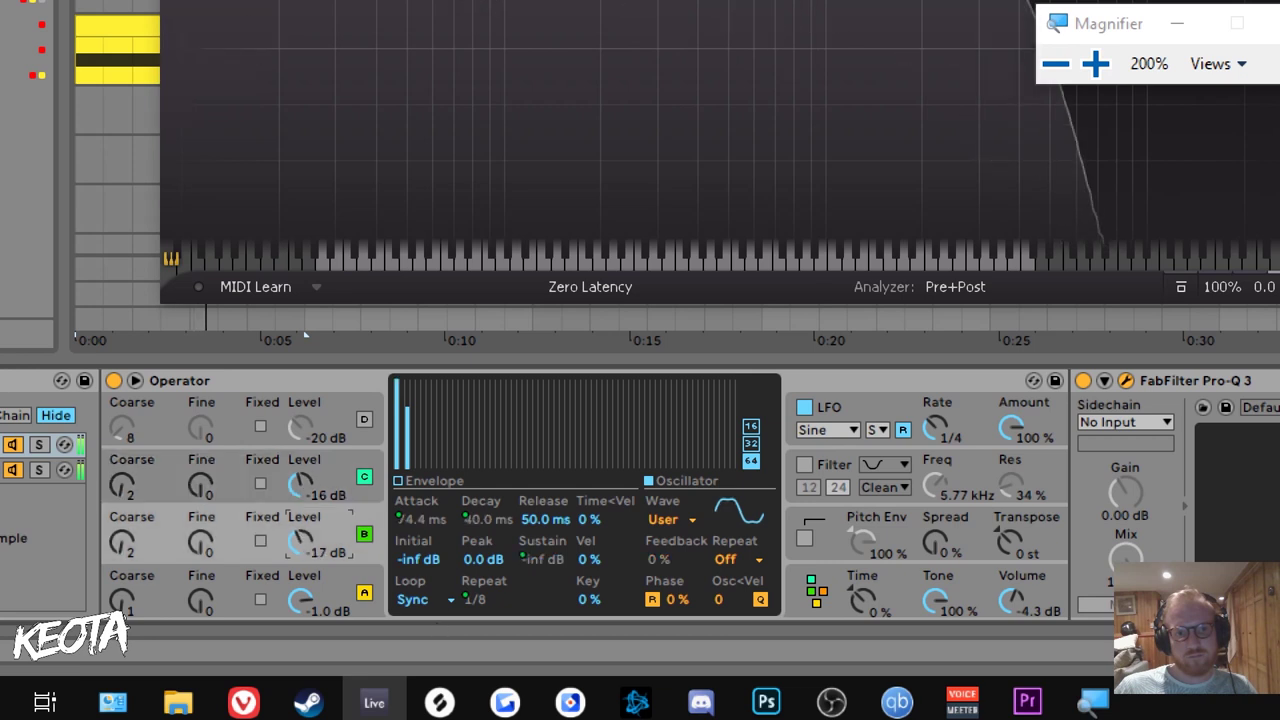
pyautogui.moveTo(300, 486); pyautogui.dragTo(300, 499)
# Try drawing a low, falling run of harmonics on oscillator B, and undo it
pyautogui.click(371, 513)
pyautogui.moveTo(398, 456)
pyautogui.mouseDown()
pyautogui.moveTo(449, 443)
pyautogui.moveTo(424, 428)
pyautogui.moveTo(464, 469)
pyautogui.moveTo(408, 452)
pyautogui.moveTo(398, 465)
pyautogui.moveTo(462, 482)
pyautogui.moveTo(398, 449)
pyautogui.moveTo(488, 467)
pyautogui.mouseUp()
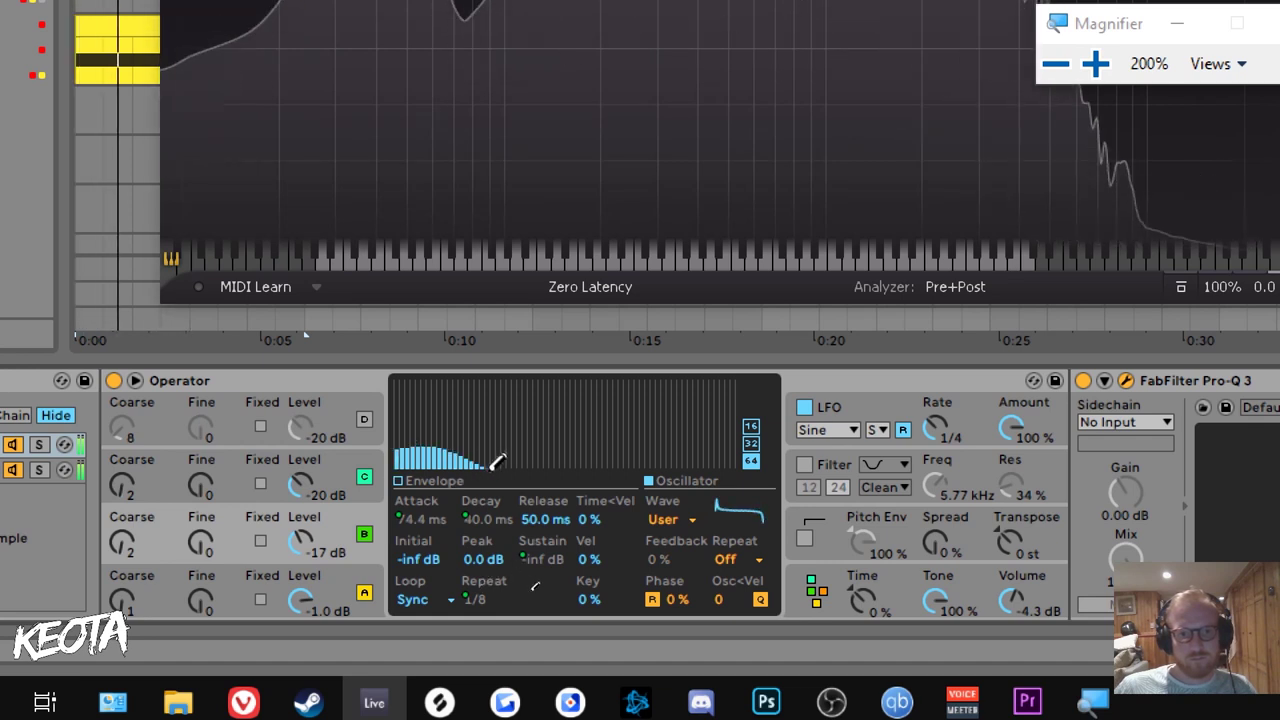
pyautogui.hotkey('ctrl', 'z')
pyautogui.hotkey('ctrl', 'z')
# Draw a short run of low harmonics on oscillator C, and set the Levels of C to -21 dB and B to -18 dB
pyautogui.click(360, 496)
pyautogui.moveTo(398, 461)
pyautogui.mouseDown()
pyautogui.moveTo(432, 438)
pyautogui.moveTo(410, 449)
pyautogui.moveTo(468, 472)
pyautogui.mouseUp()
pyautogui.moveTo(301, 485); pyautogui.dragTo(302, 543)
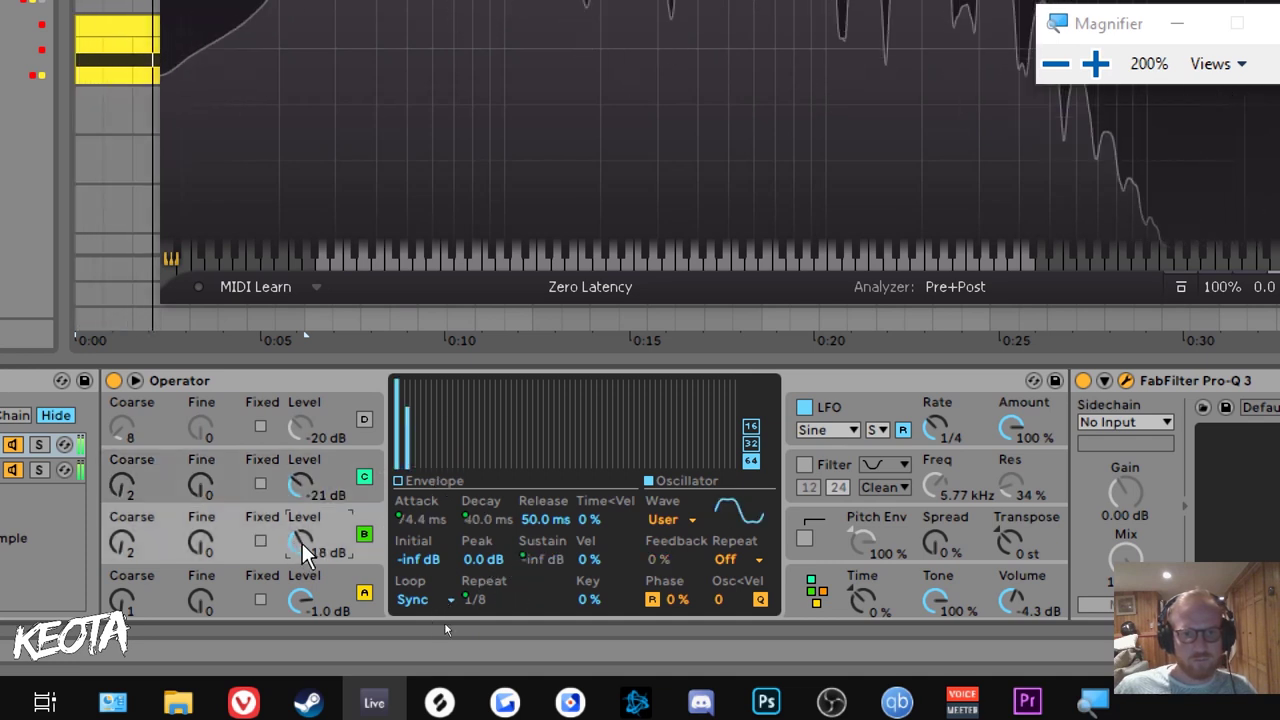
# Switch oscillator D back on, show its settings, and play the bass with all four oscillators active
pyautogui.click(364, 419)
pyautogui.click(363, 421)
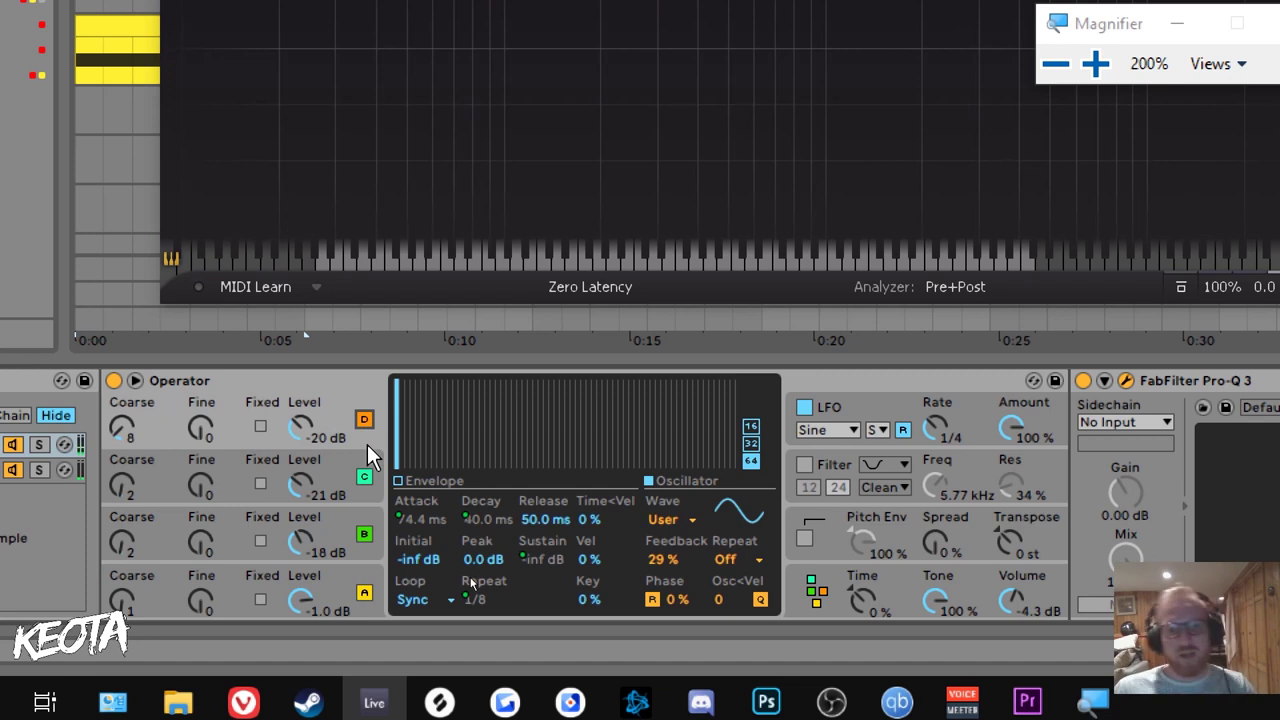
pyautogui.press('space')
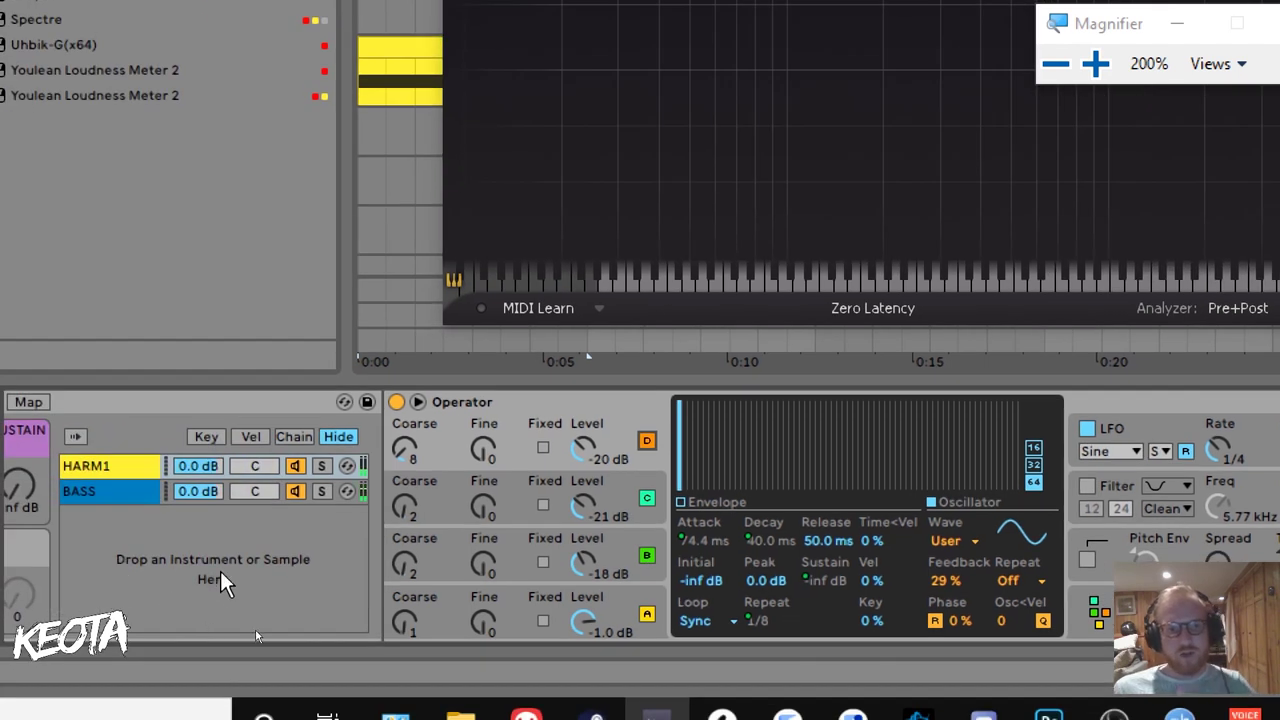
# Look over the Instrument Rack macros and compare the envelope and harmonic settings of oscillators B and C
pyautogui.press('super+minus')
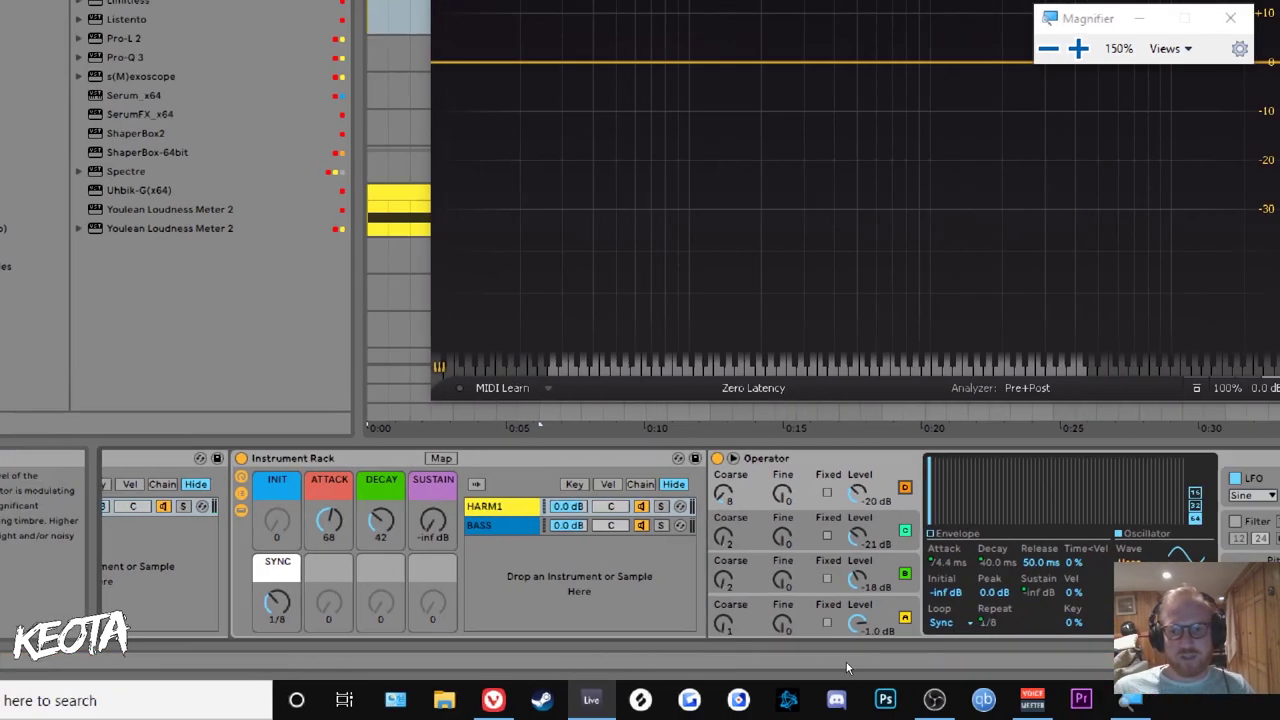
pyautogui.press('super+plus')
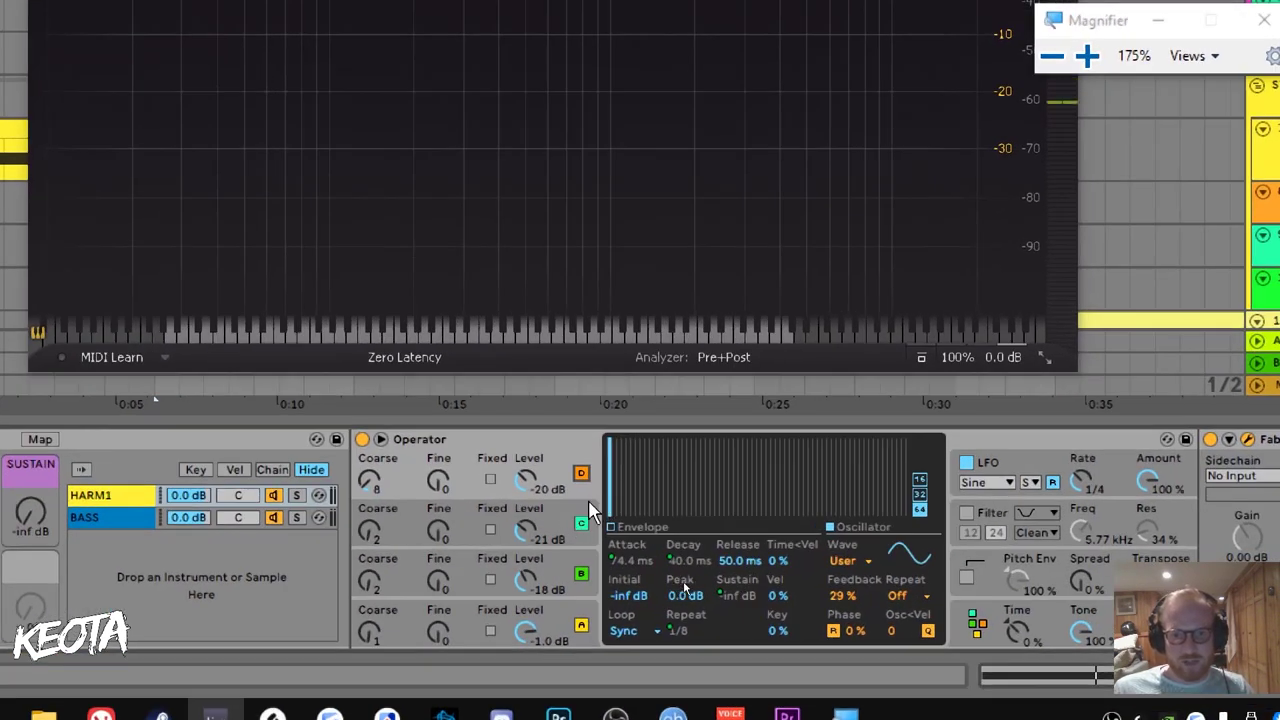
pyautogui.click(588, 566)
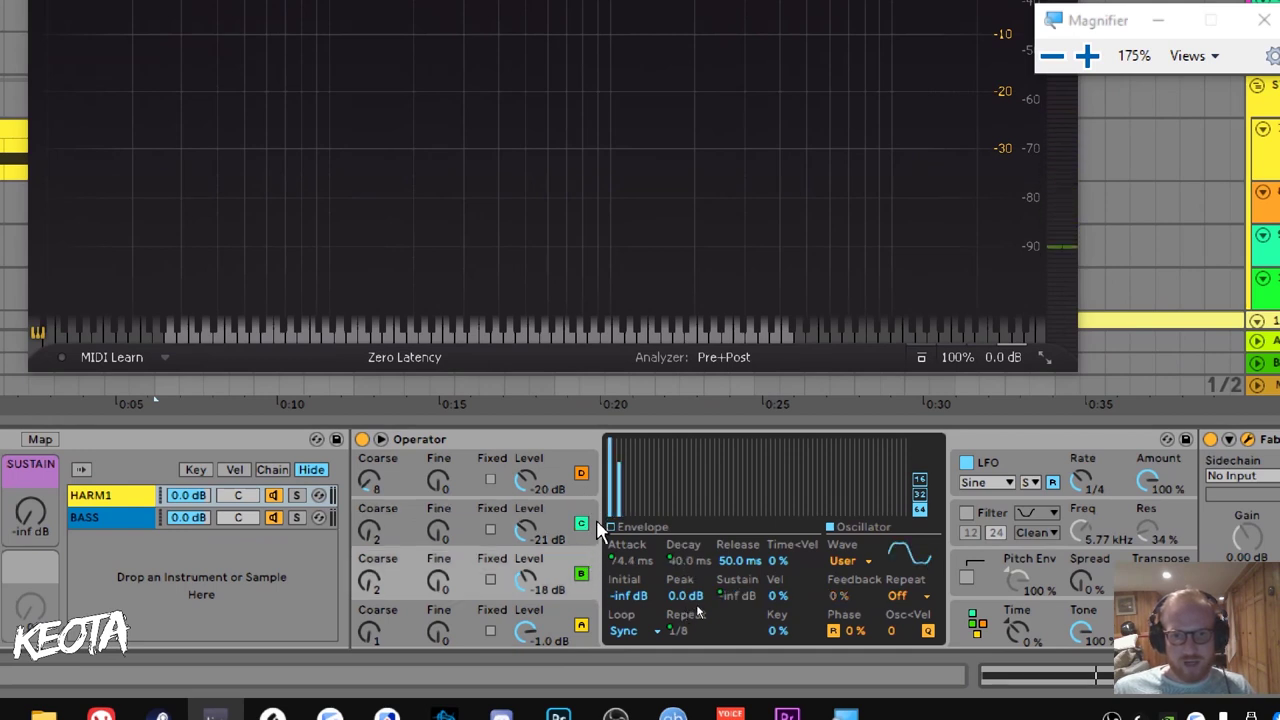
pyautogui.press('super+plus')
pyautogui.click(581, 519)
pyautogui.click(583, 570)
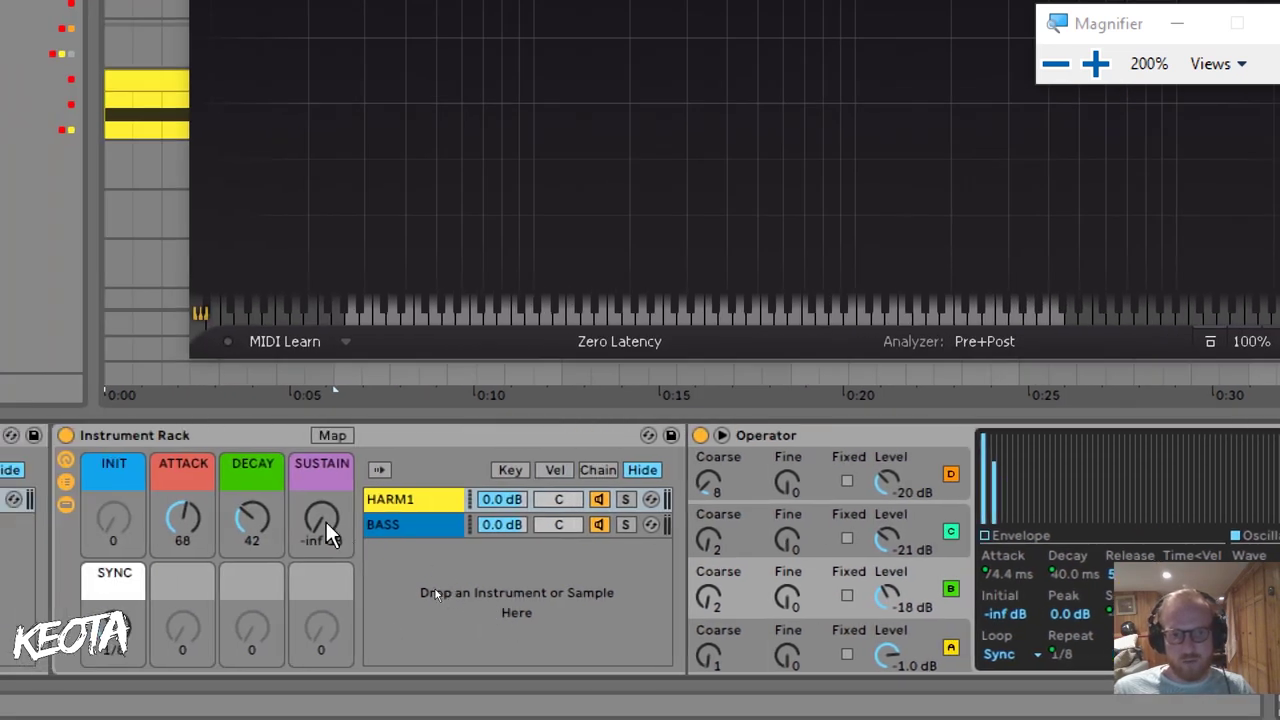
# Play the bass while trying the SUSTAIN macro and returning it to -inf dB, and set the SYNC macro to 1/6
pyautogui.press('space')
pyautogui.moveTo(325, 521)
pyautogui.mouseDown()
pyautogui.moveTo(325, 400)
pyautogui.moveTo(325, 520)
pyautogui.moveTo(340, 535)
pyautogui.mouseUp()
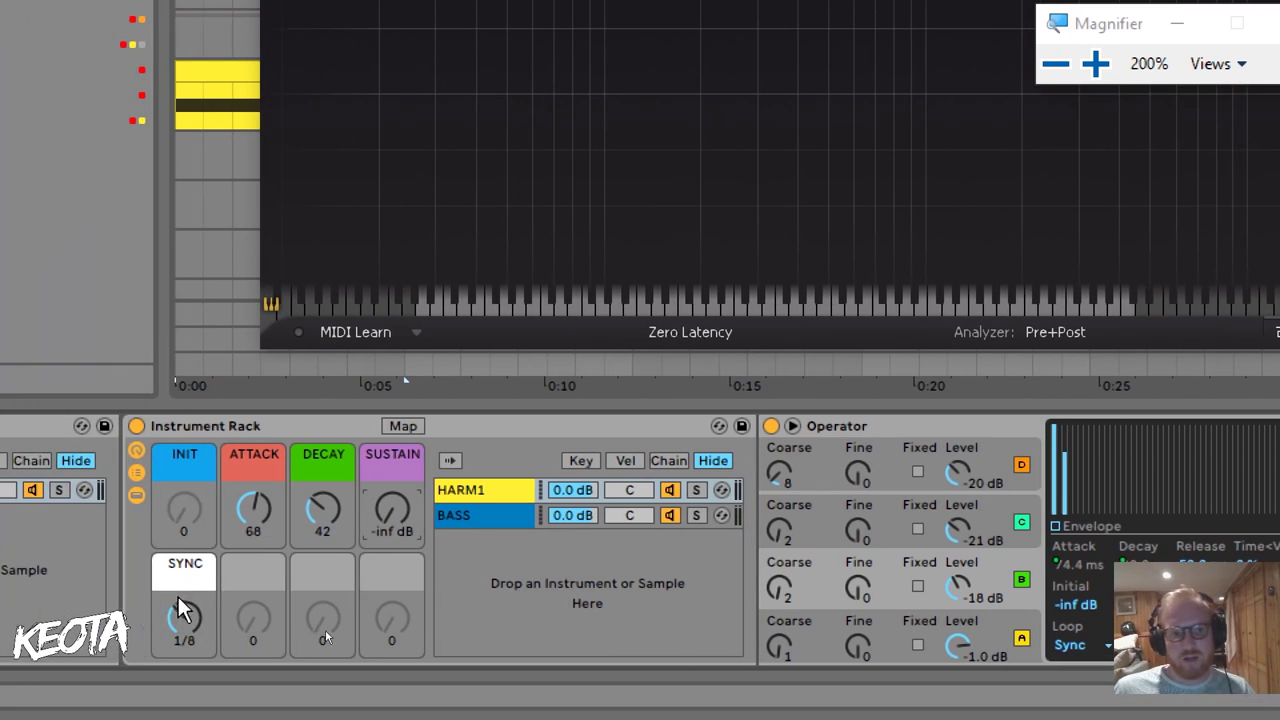
pyautogui.press('space')
pyautogui.moveTo(194, 615); pyautogui.dragTo(194, 602)
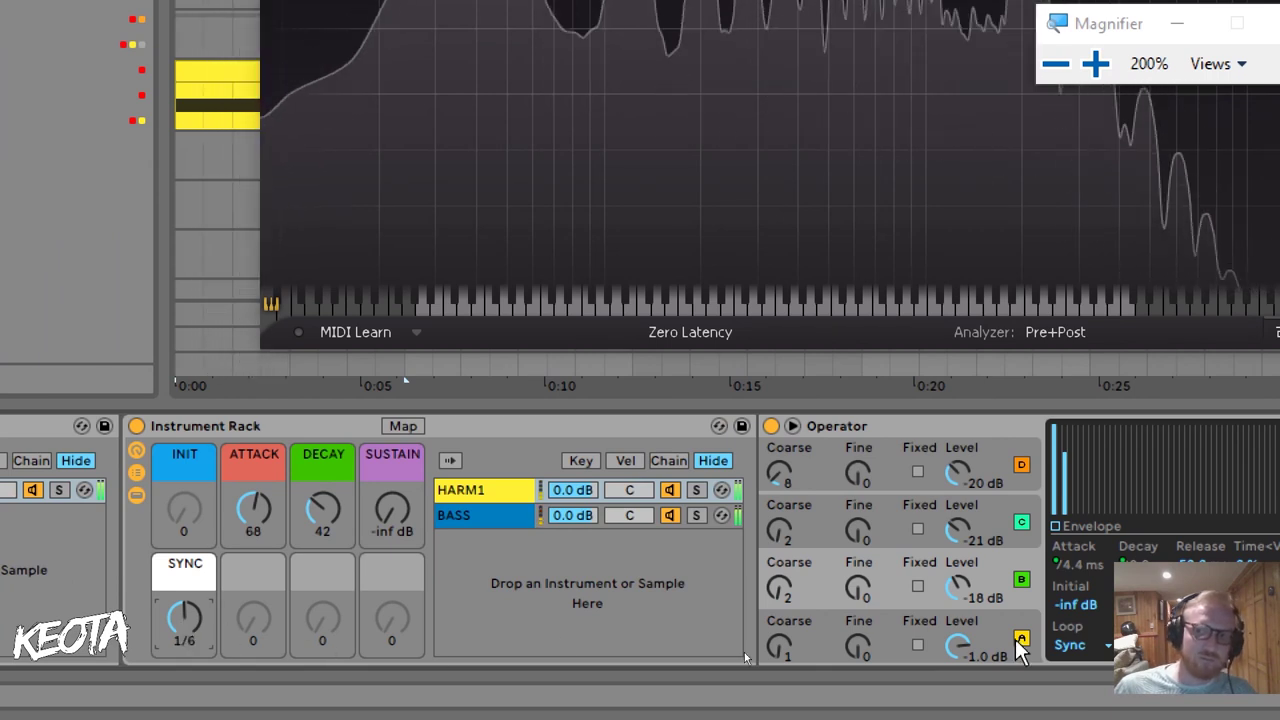
# Map Operator's LFO Rate to the empty macro beside SYNC, and name that macro LFO SYNC
pyautogui.press('super+minus')
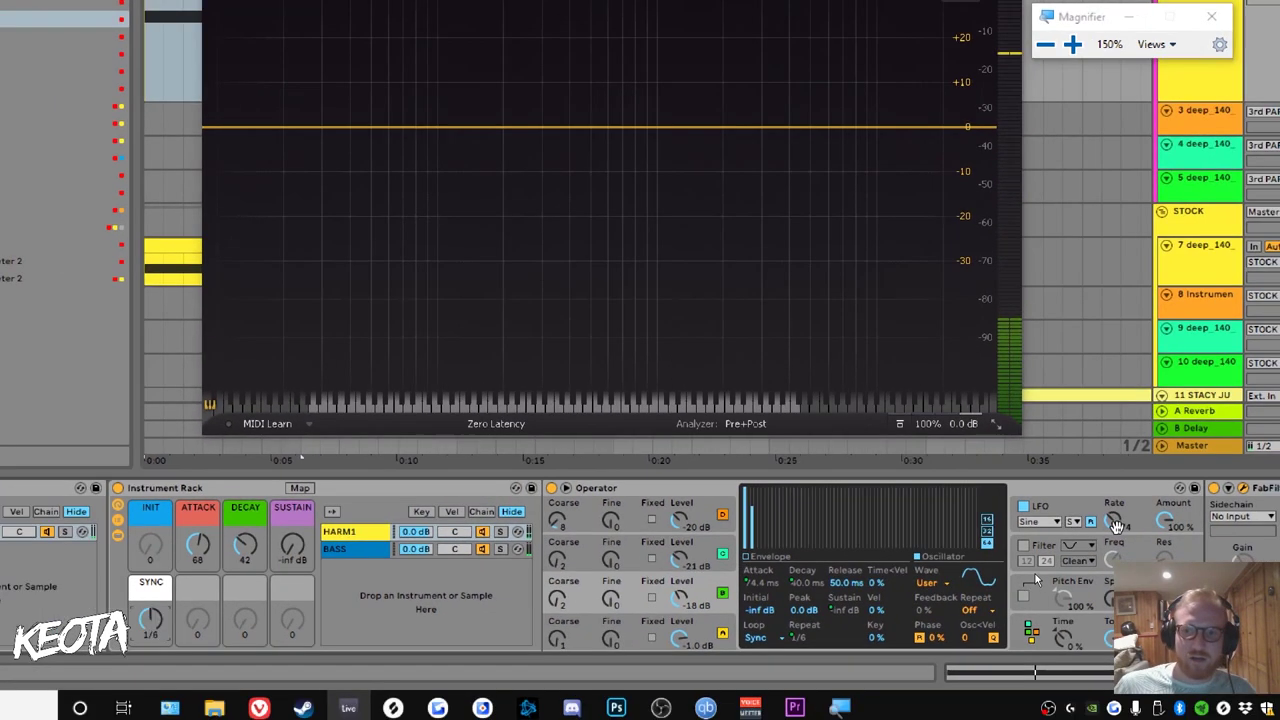
pyautogui.press('super+minus')
pyautogui.rightClick(1114, 524)
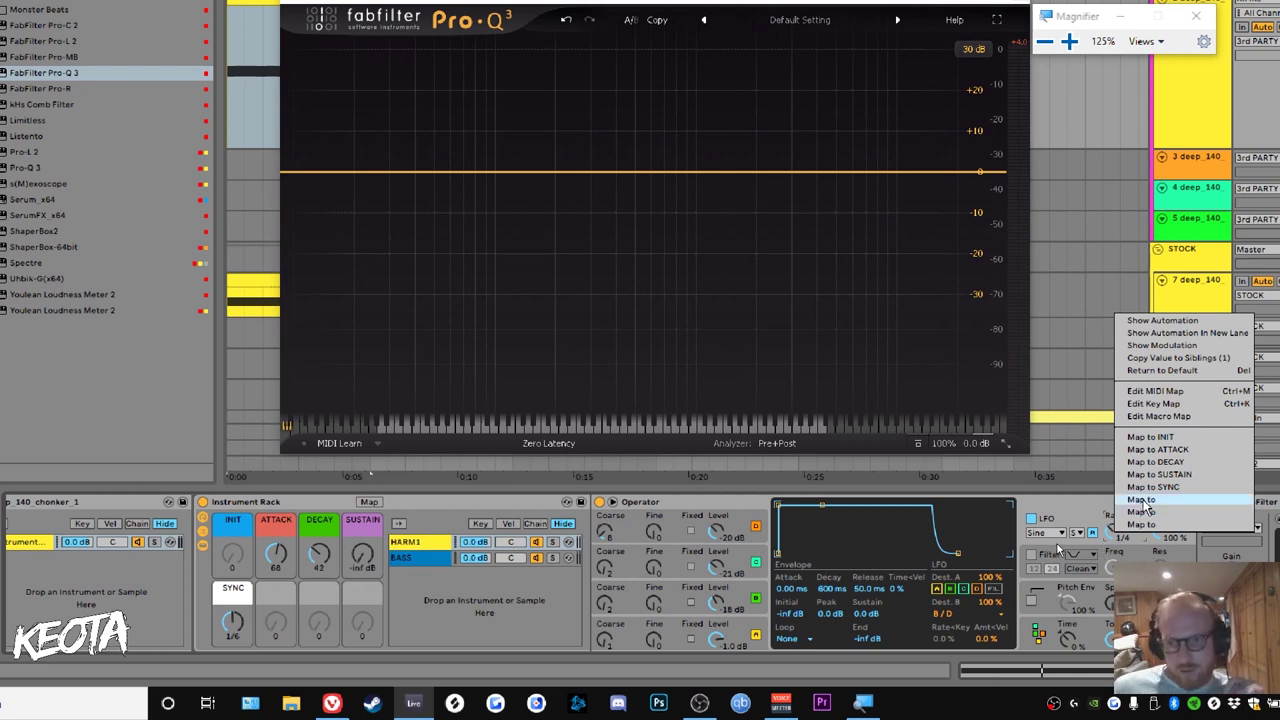
pyautogui.click(1141, 499)
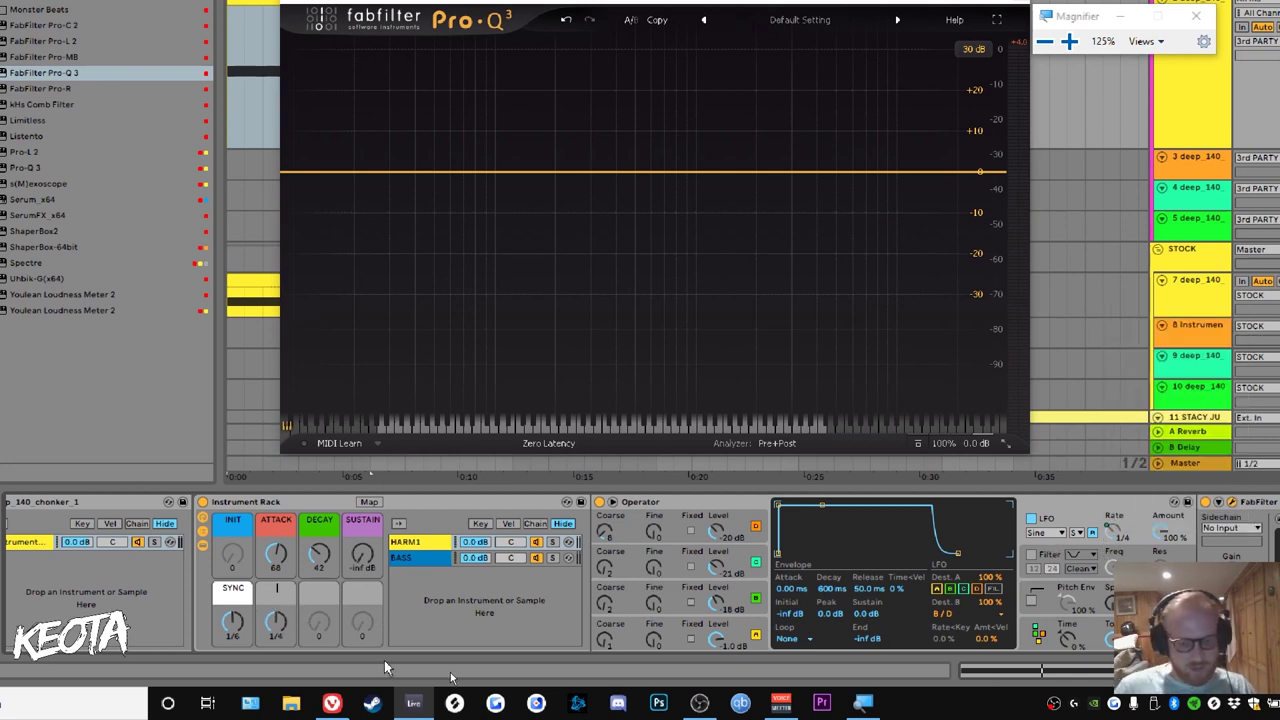
# Colour the LFO SYNC macro light purple, and magnify the Instrument Rack's macros to 200%
pyautogui.rightClick(280, 595)
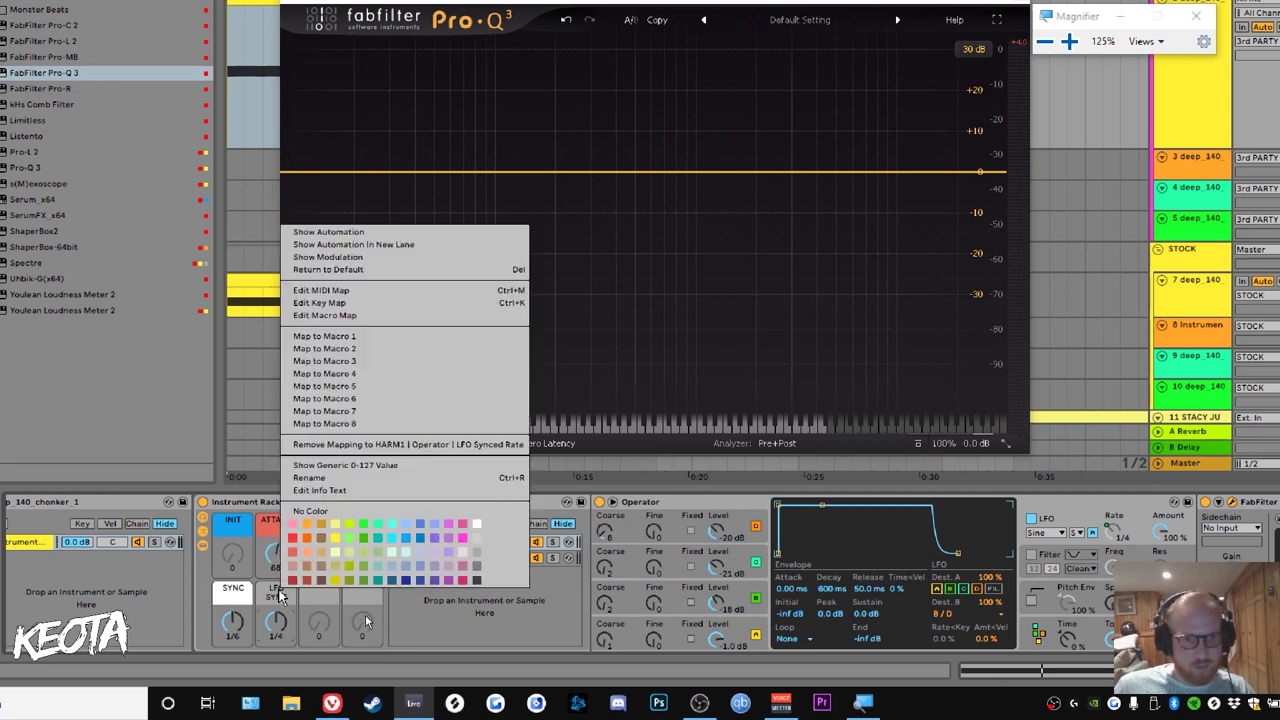
pyautogui.click(441, 556)
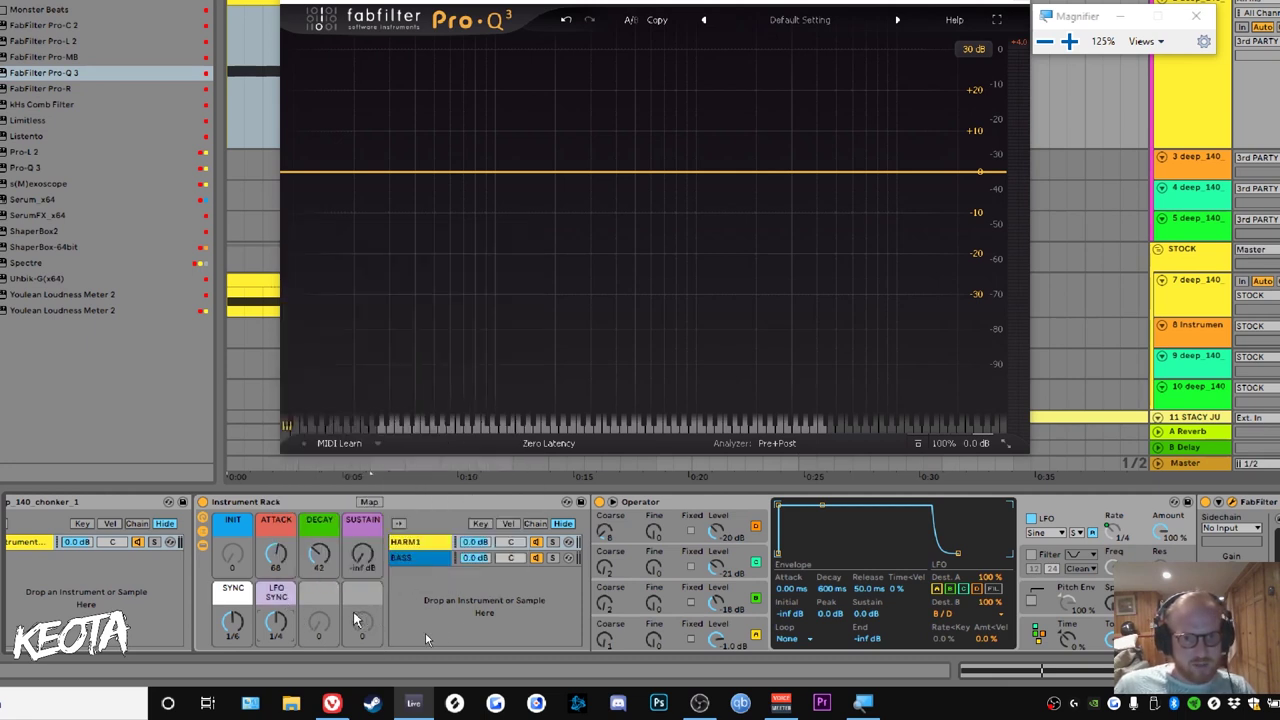
pyautogui.press('super+plus')
pyautogui.press('super+plus')
pyautogui.press('super+plus')
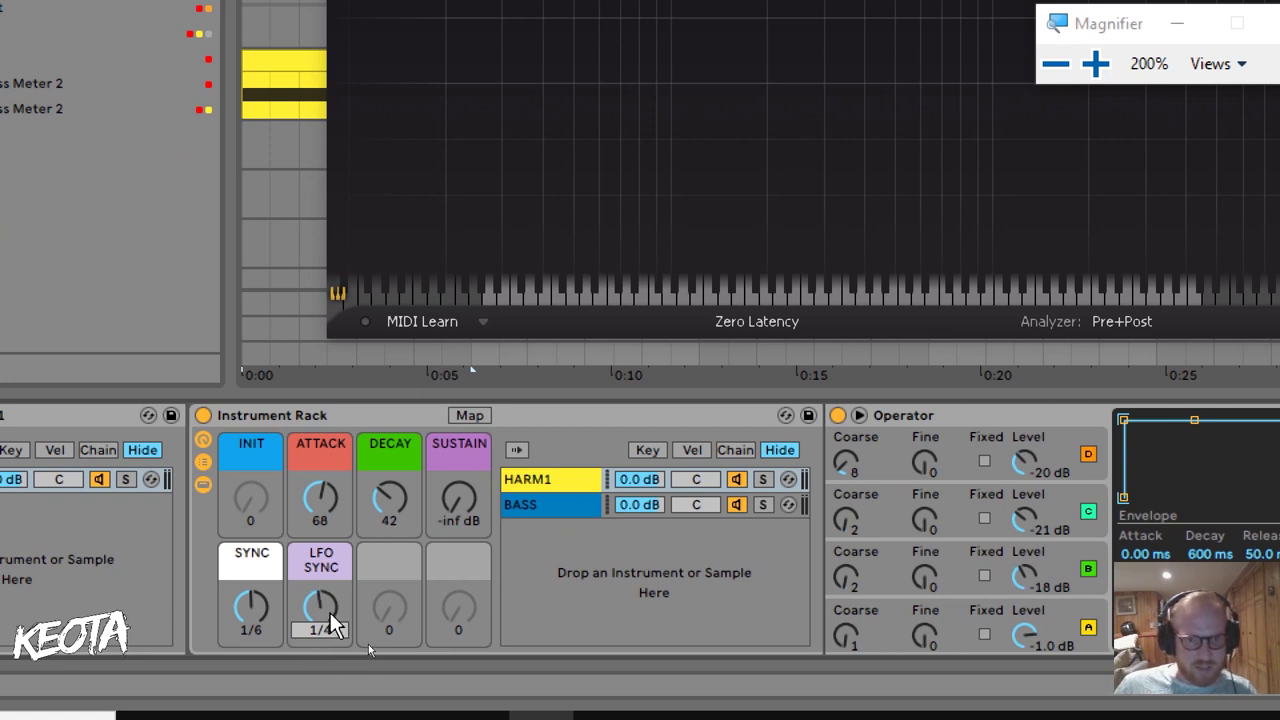
# Play the bass while trying the LFO SYNC macro at 1/6 and 1/3
pyautogui.press('space')
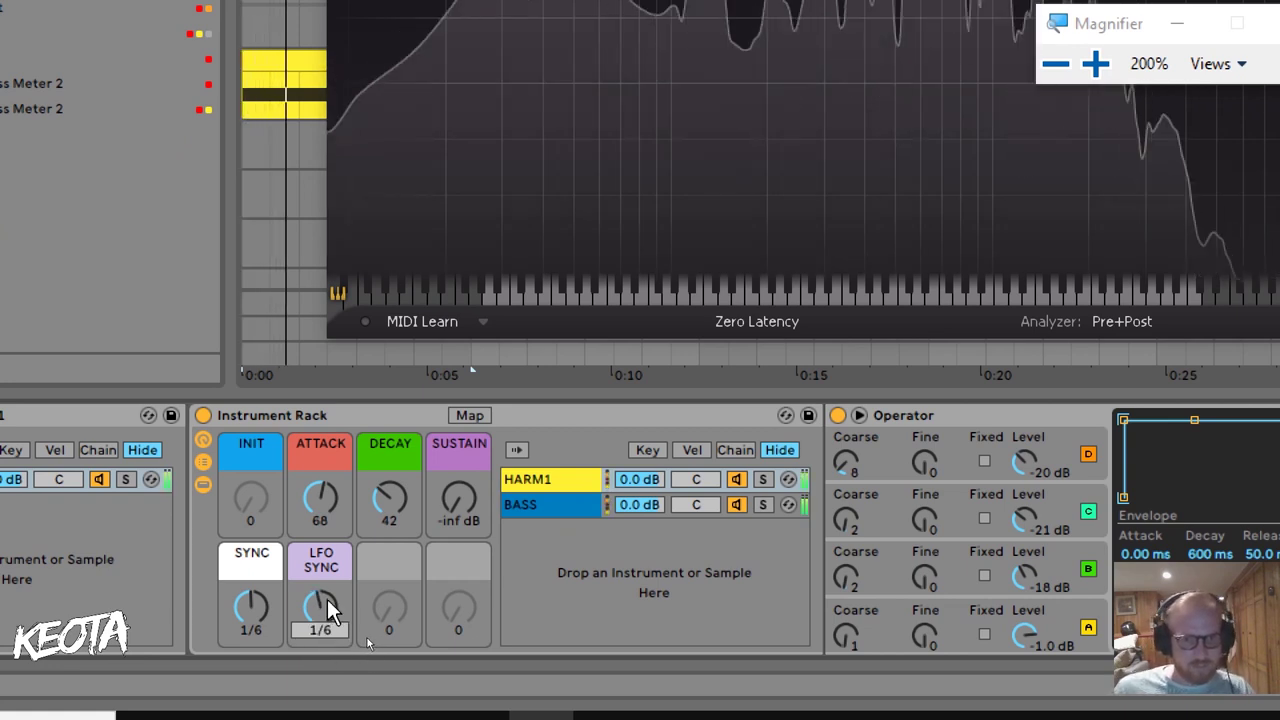
pyautogui.press('space')
pyautogui.moveTo(332, 609); pyautogui.dragTo(333, 604)
pyautogui.press('space')
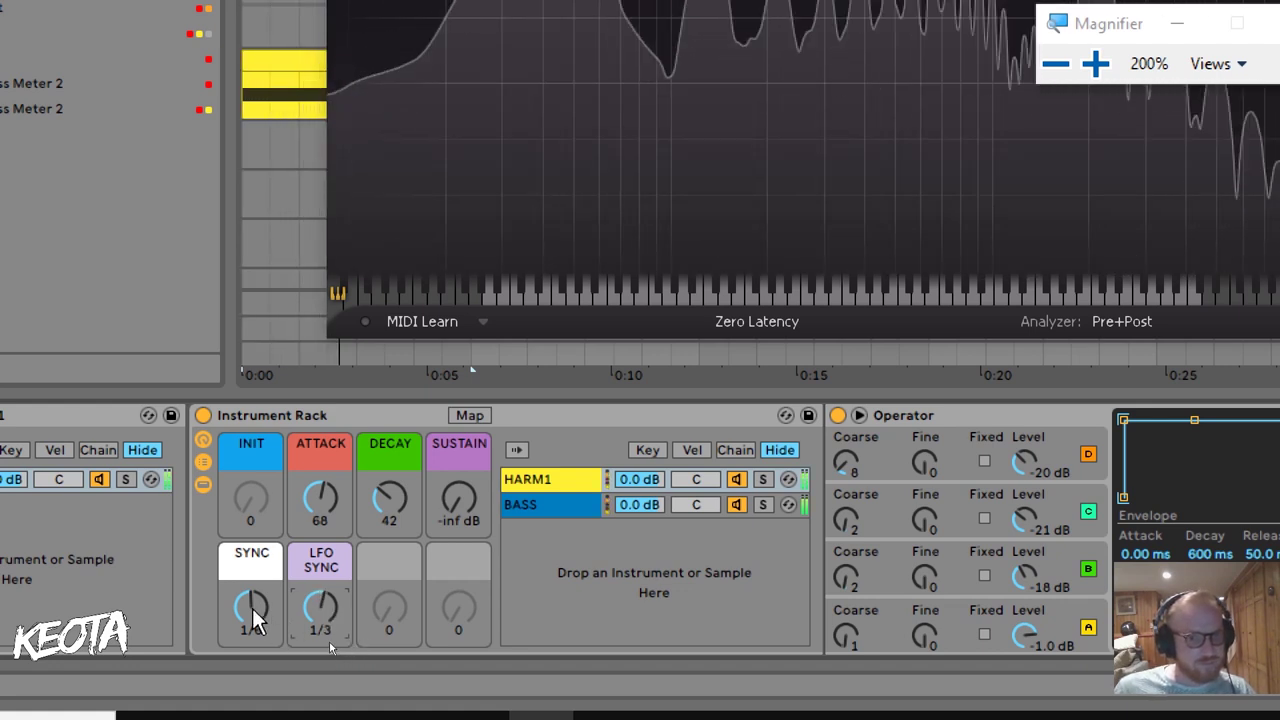
pyautogui.press('space')
# Set both the SYNC and LFO SYNC macros to 1/8 and play the bass
pyautogui.moveTo(254, 628); pyautogui.dragTo(254, 638)
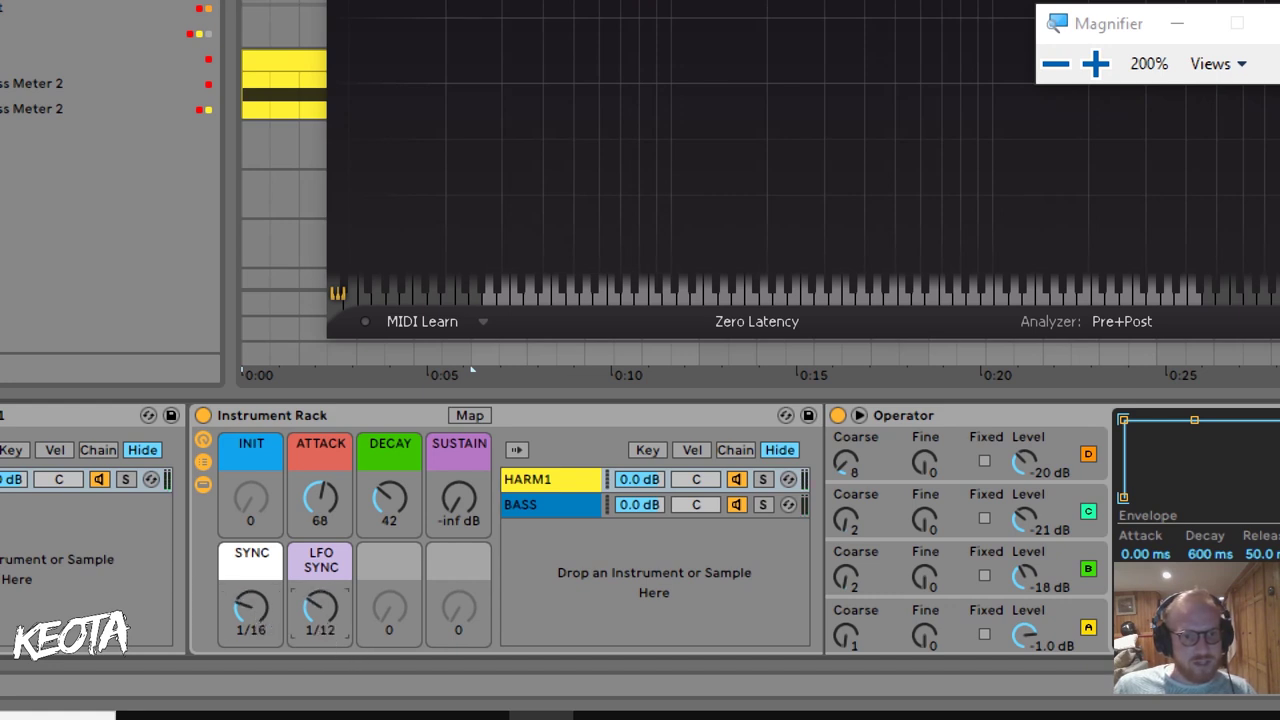
pyautogui.moveTo(254, 638); pyautogui.dragTo(243, 611)
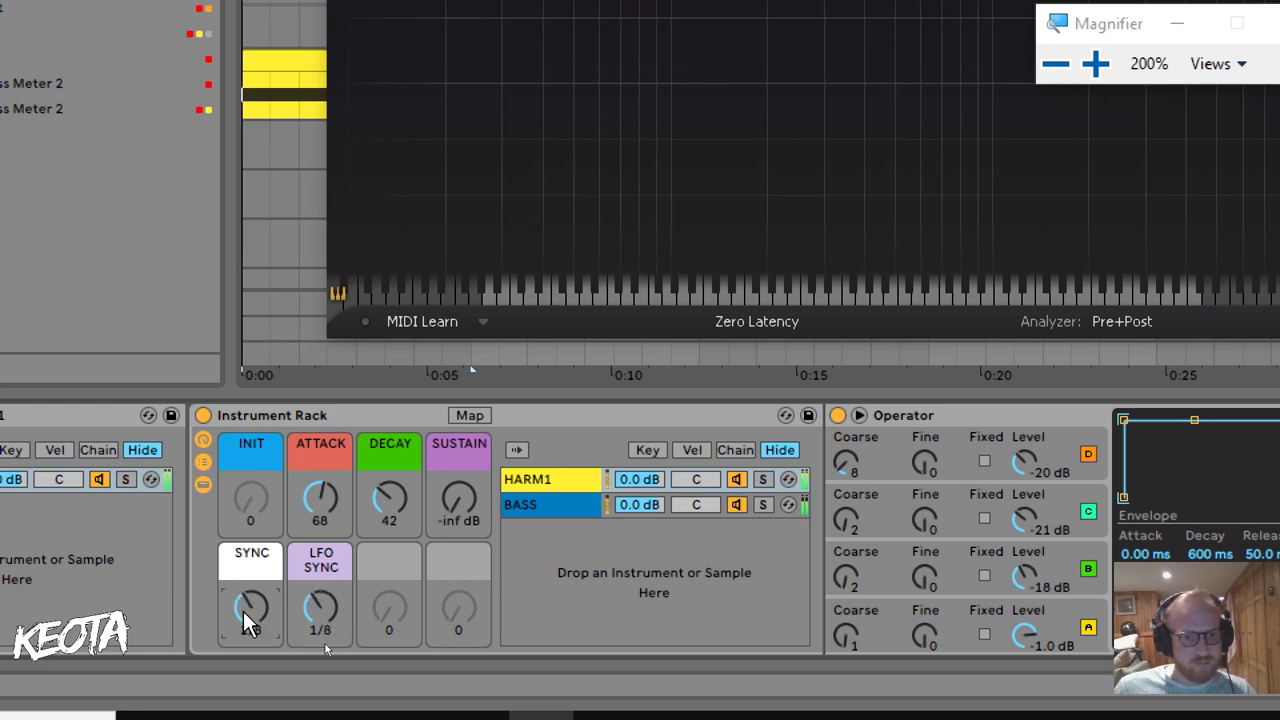
pyautogui.press('space')
pyautogui.click(322, 614)
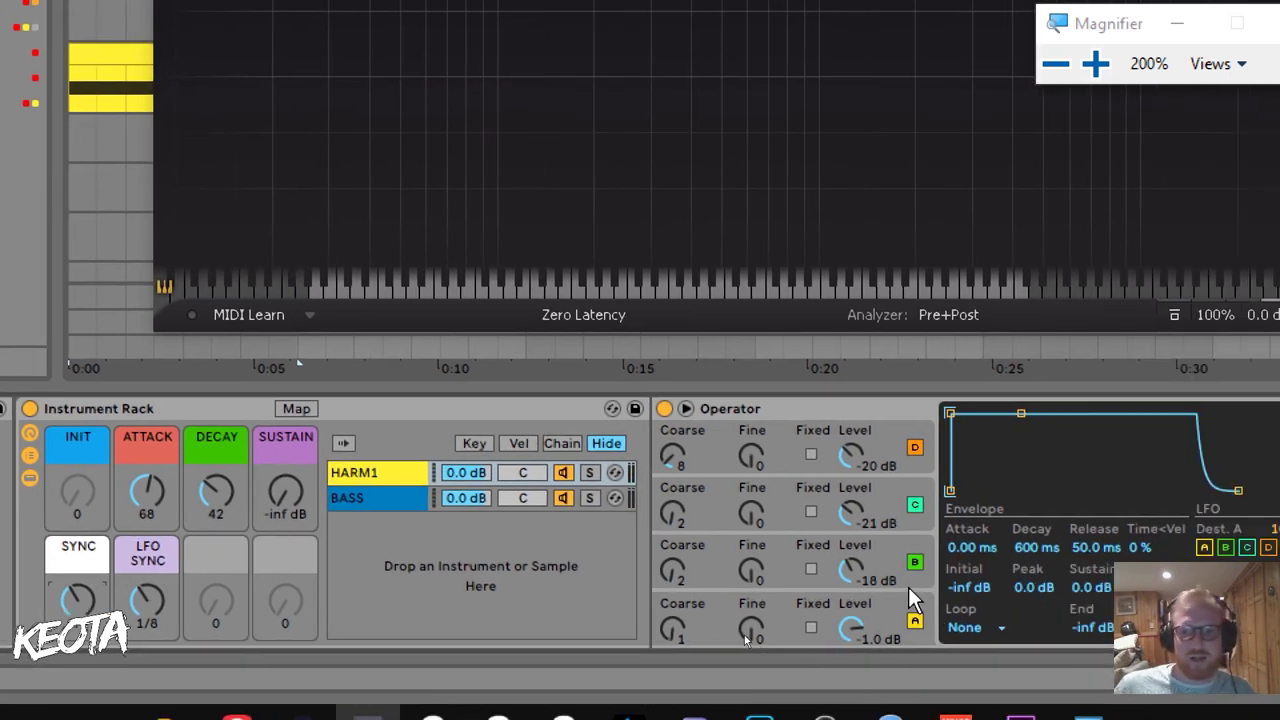
# Display oscillator B's harmonics, set the LFO SYNC macro to 1/4, and play the bass
pyautogui.click(913, 568)
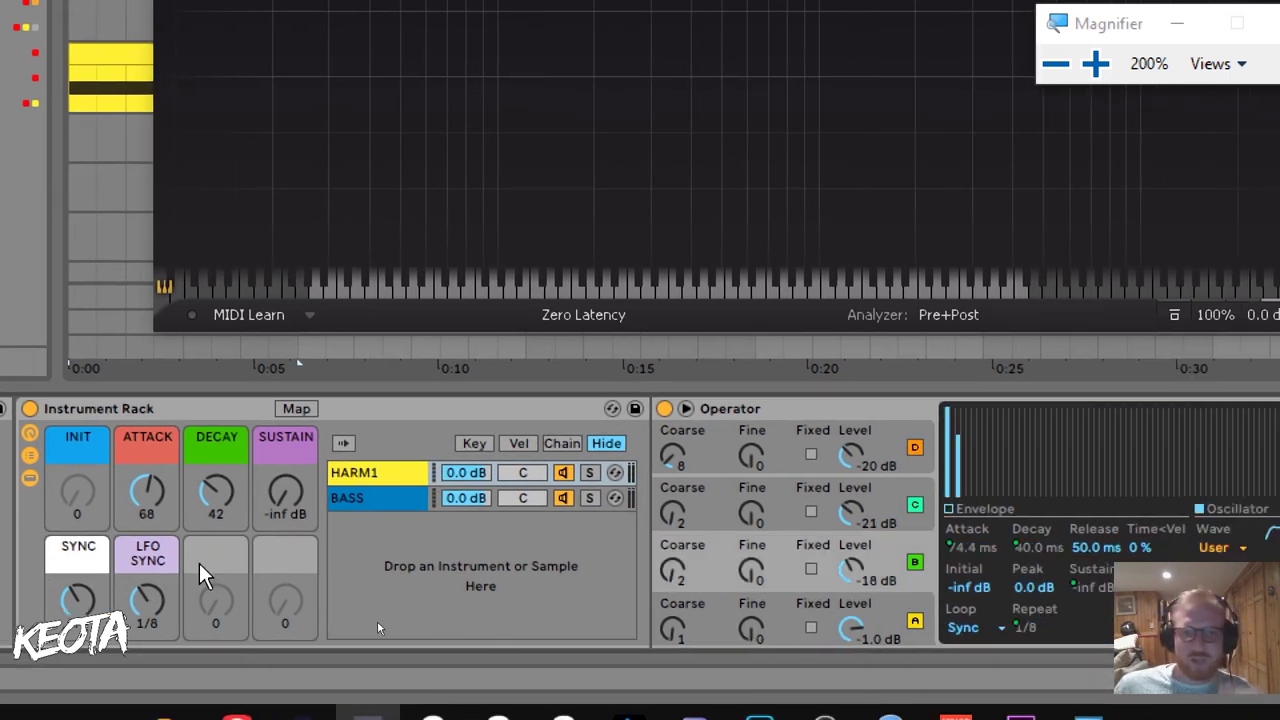
pyautogui.click(157, 563)
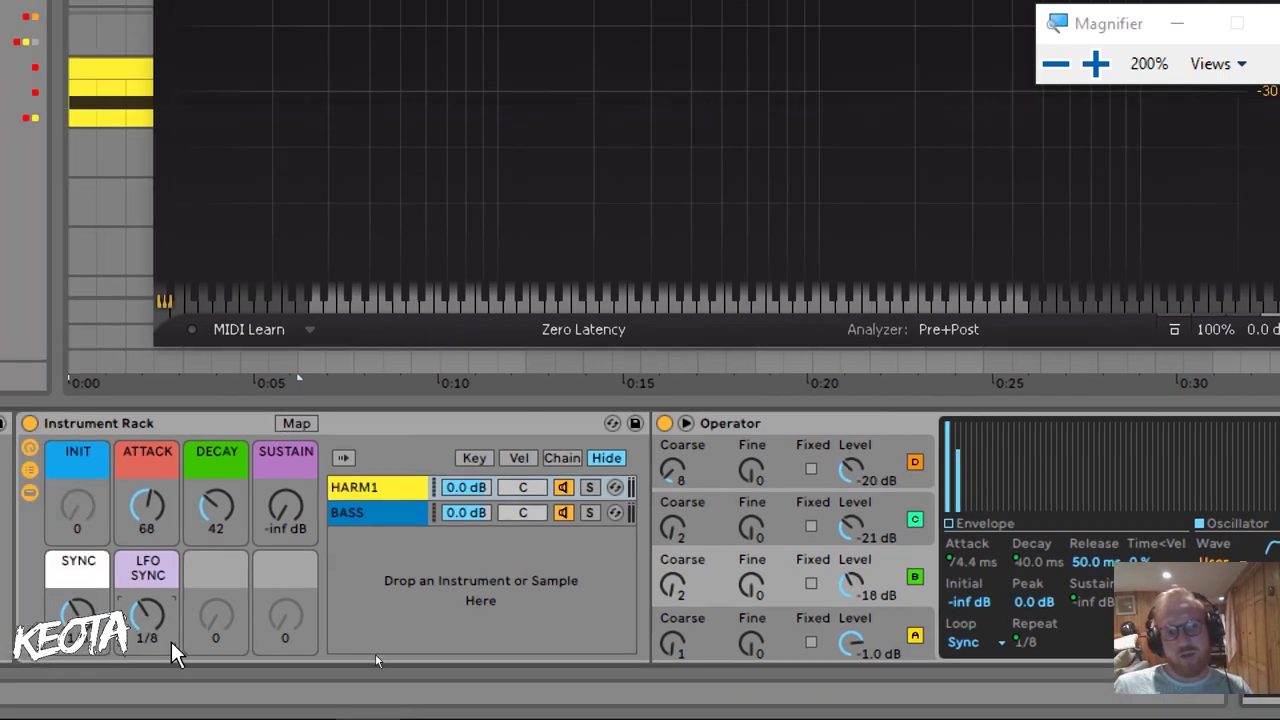
pyautogui.moveTo(145, 640); pyautogui.dragTo(145, 630)
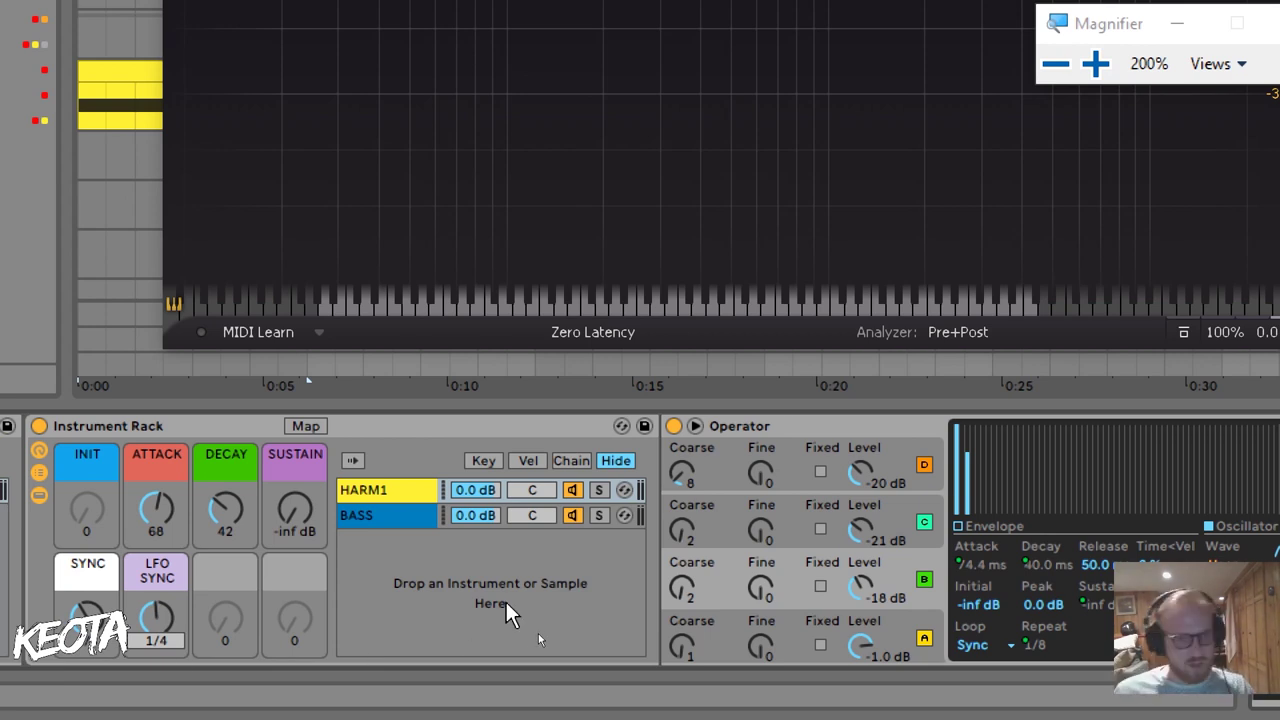
pyautogui.press('space')
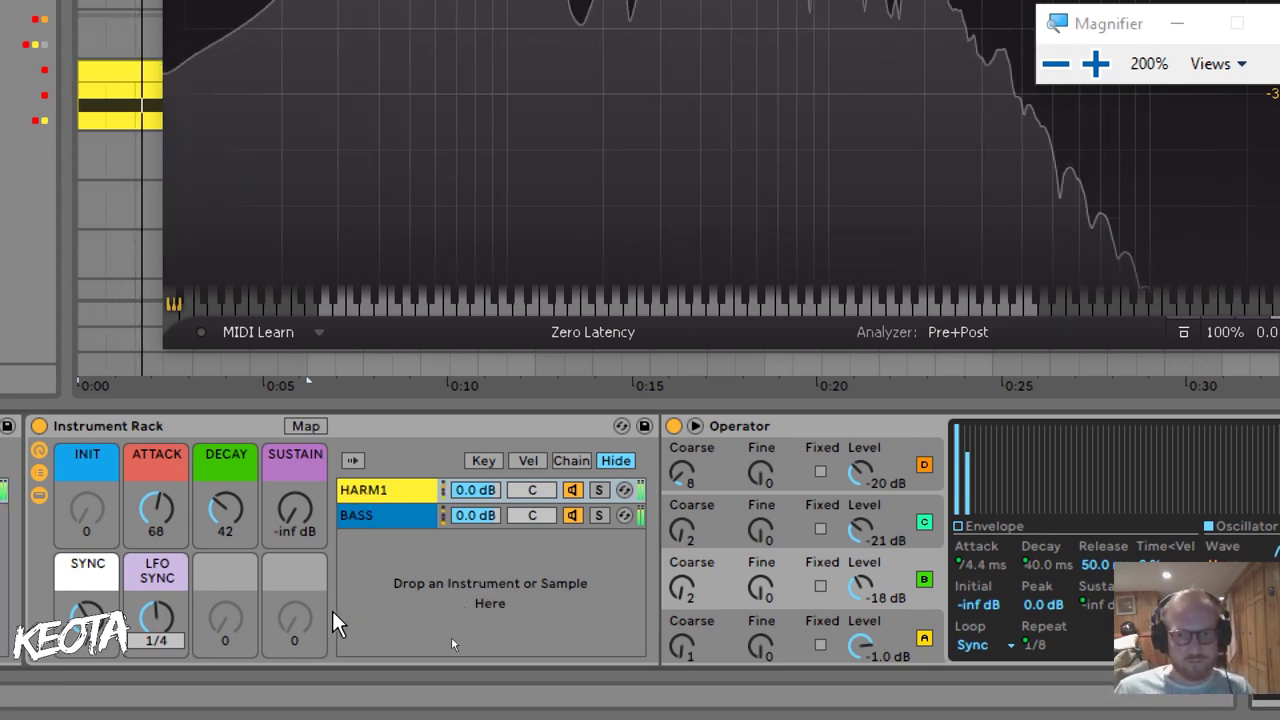
pyautogui.press('space')
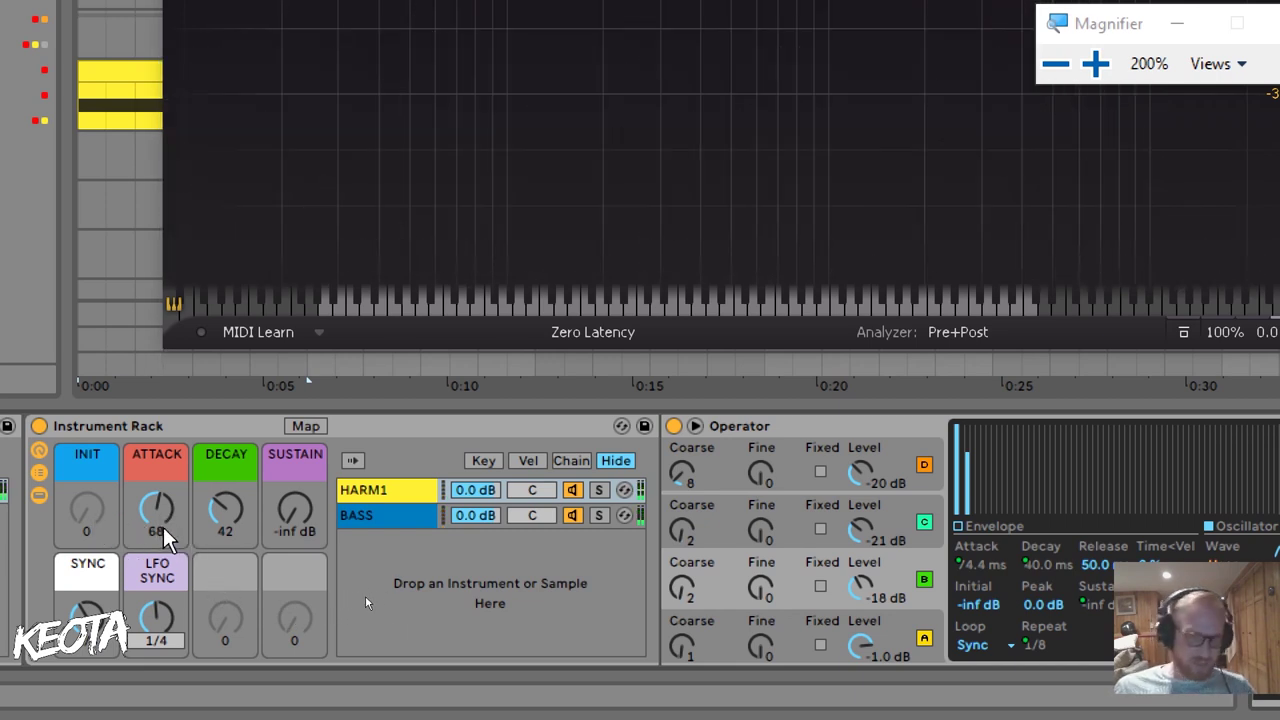
pyautogui.click(519, 621)
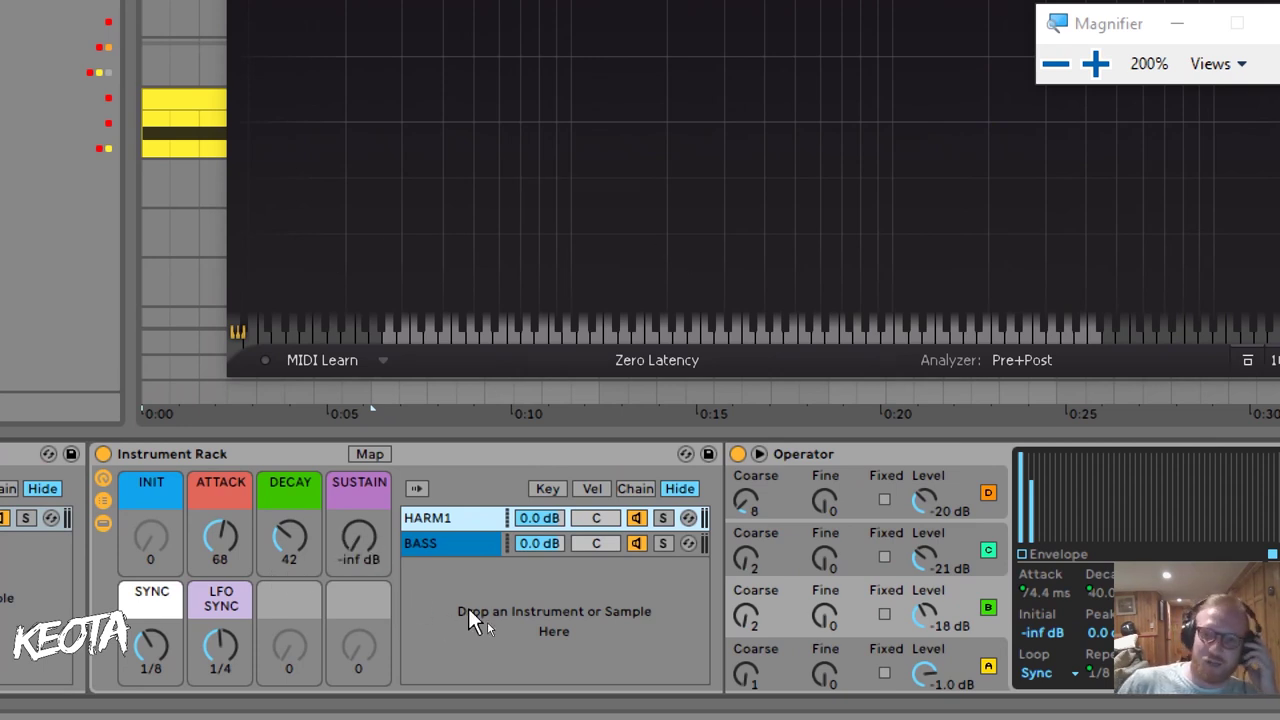
# Adjust the ATTACK macro to 48 and the DECAY macro to 100 while the bass plays
pyautogui.click(298, 492)
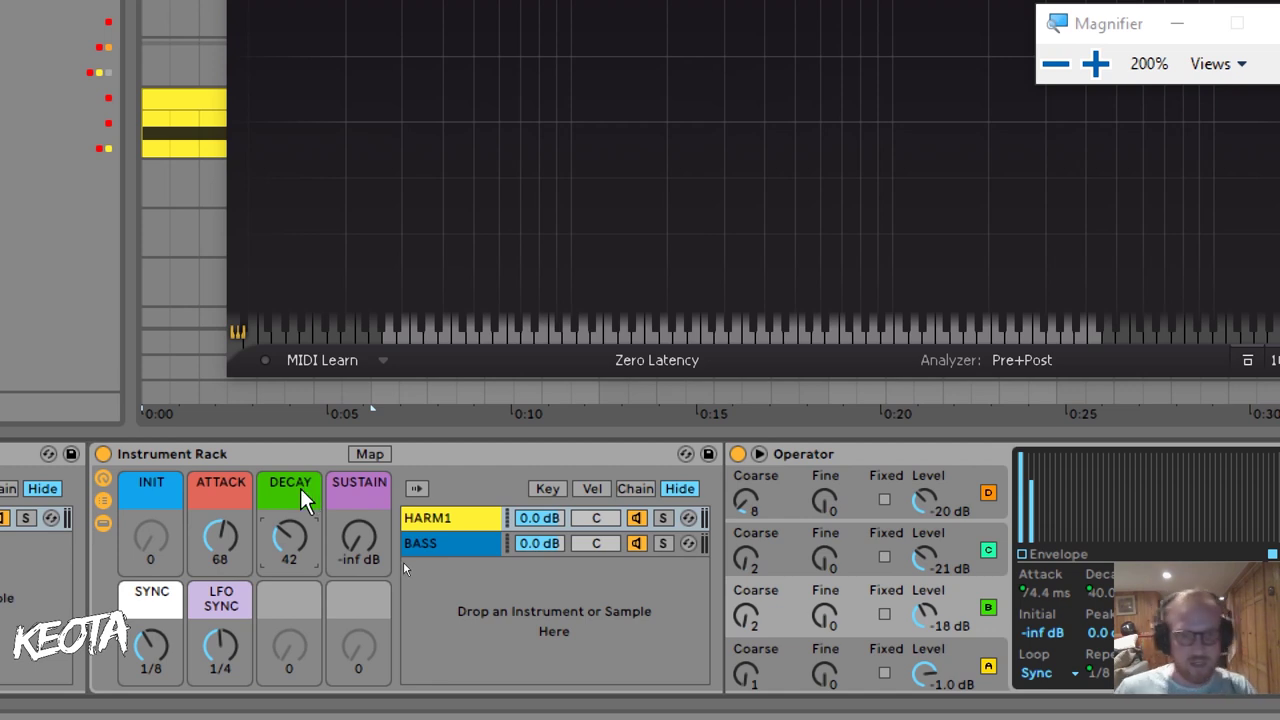
pyautogui.press('space')
pyautogui.moveTo(213, 533)
pyautogui.mouseDown()
pyautogui.moveTo(213, 560)
pyautogui.moveTo(214, 529)
pyautogui.mouseUp()
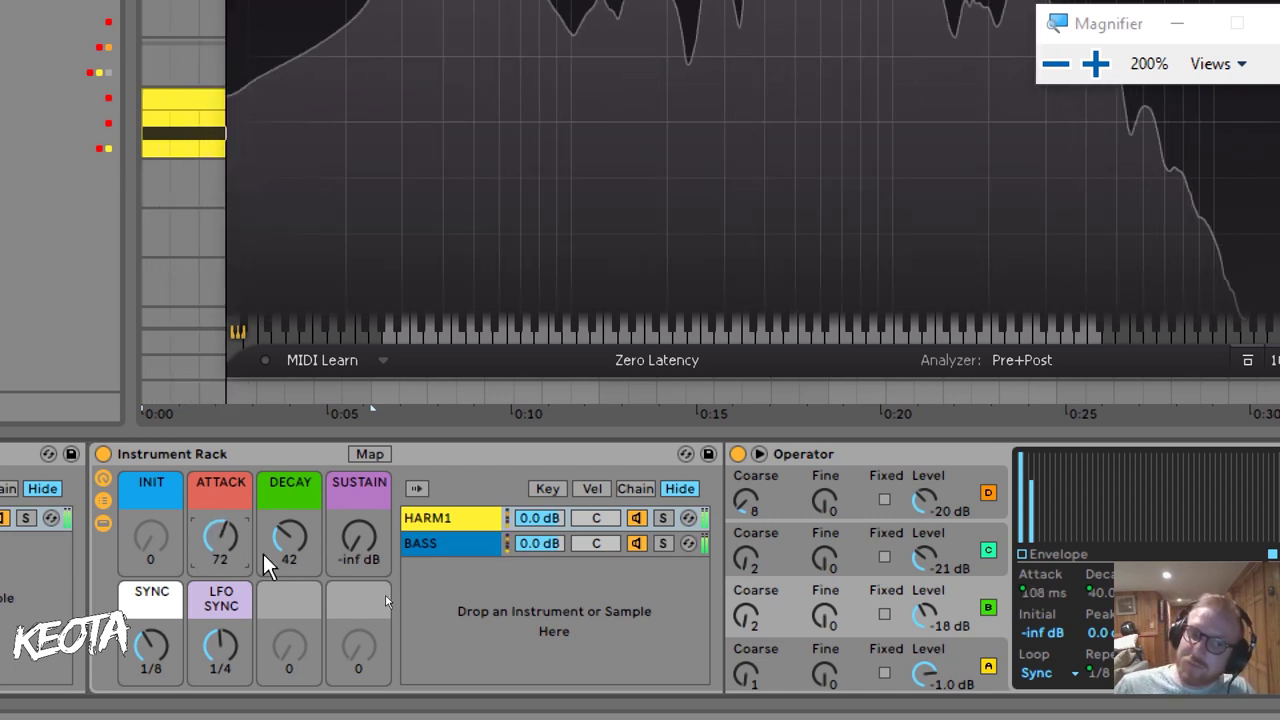
pyautogui.moveTo(300, 540); pyautogui.dragTo(300, 556)
pyautogui.moveTo(208, 528); pyautogui.dragTo(208, 542)
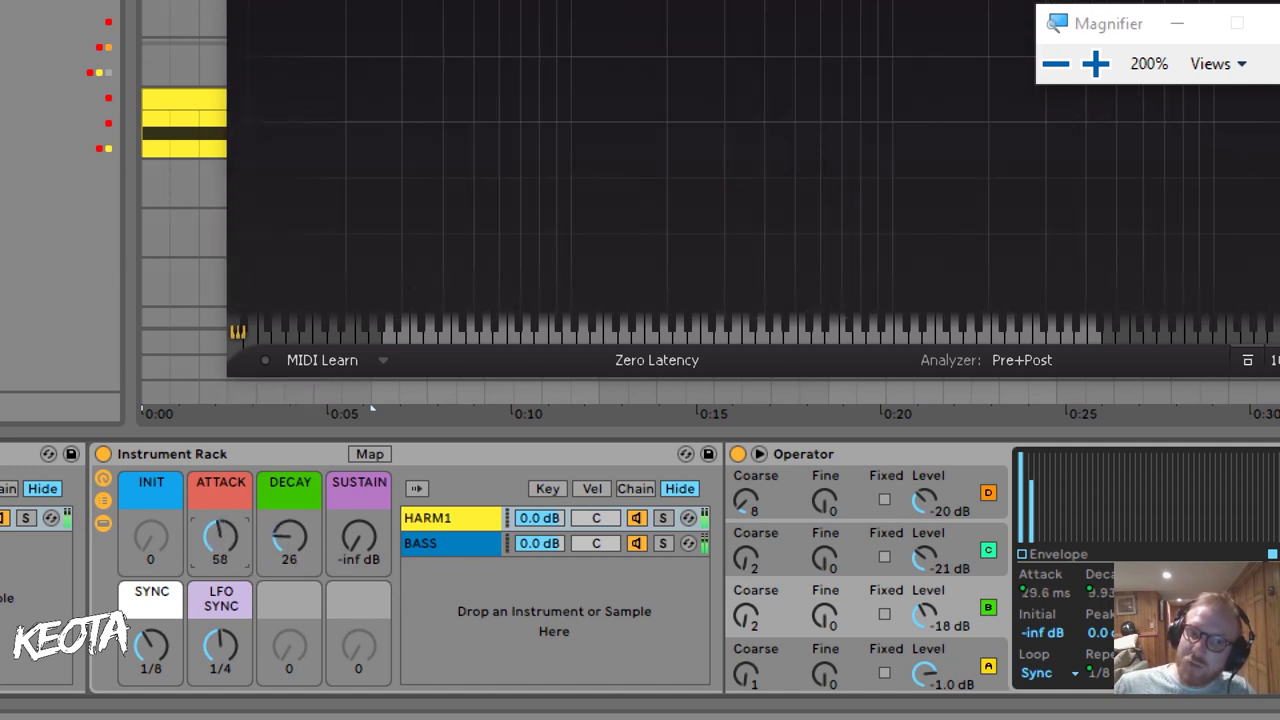
pyautogui.moveTo(290, 546); pyautogui.dragTo(290, 510)
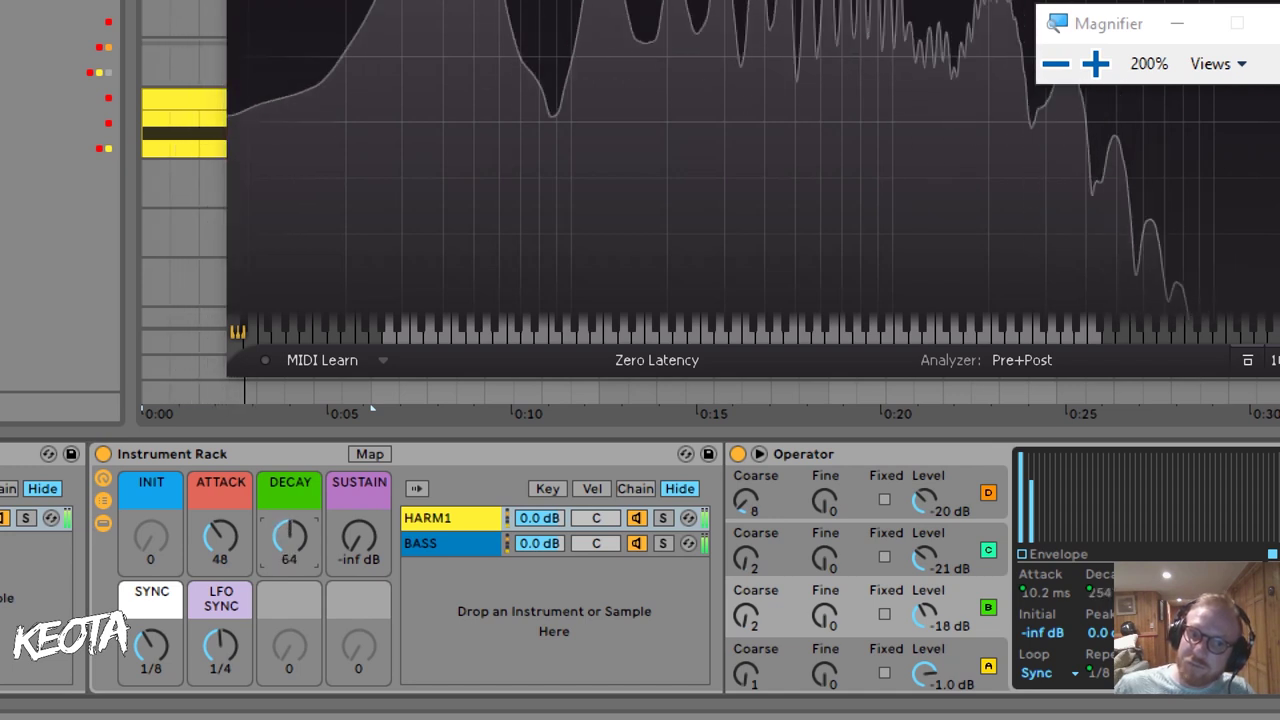
pyautogui.moveTo(290, 510); pyautogui.dragTo(290, 492)
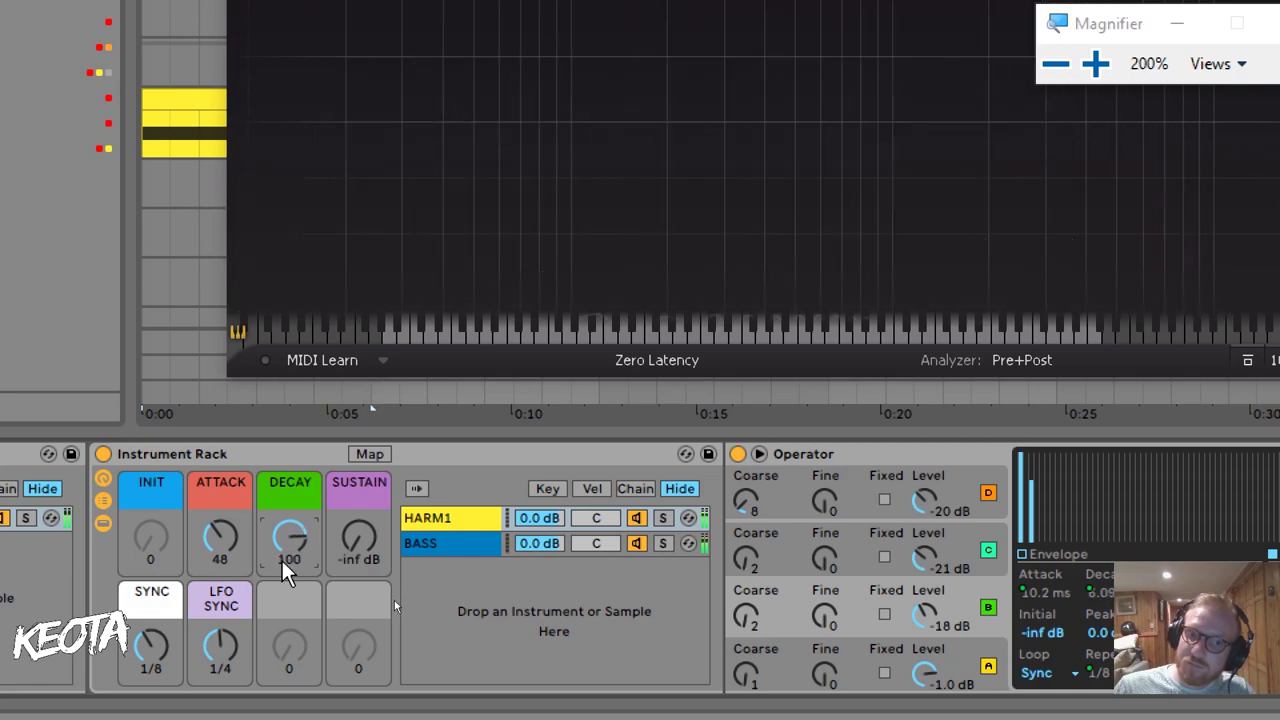
# Return the magnification to 100%, close the FabFilter Pro-Q 3 window, and look over the track's device chain
pyautogui.press('super+minus')
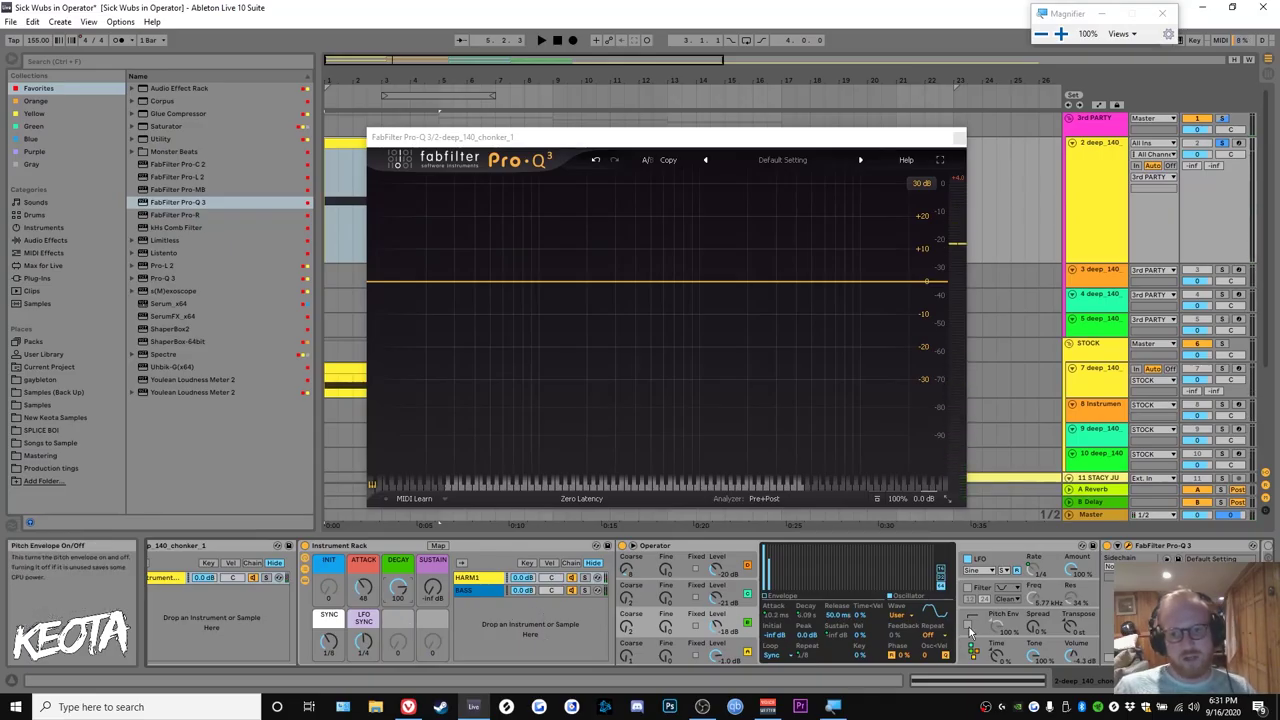
pyautogui.click(960, 138)
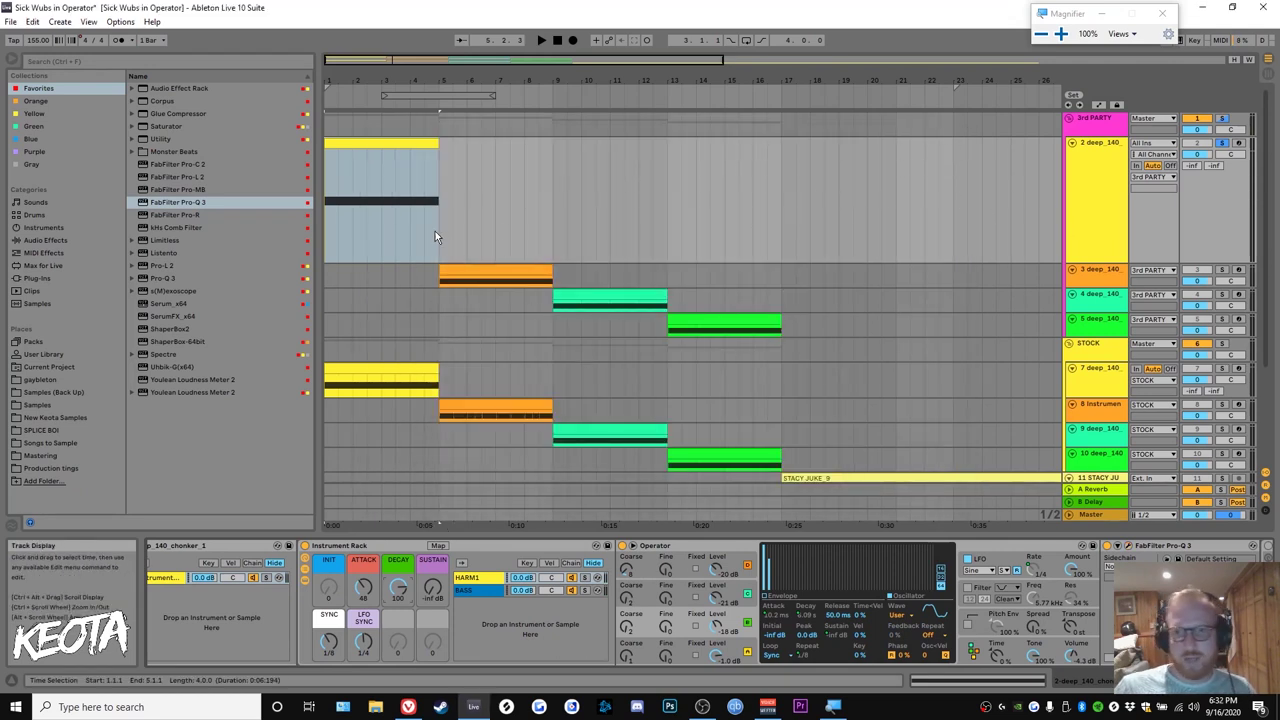
pyautogui.hscroll(10, 908, 560)
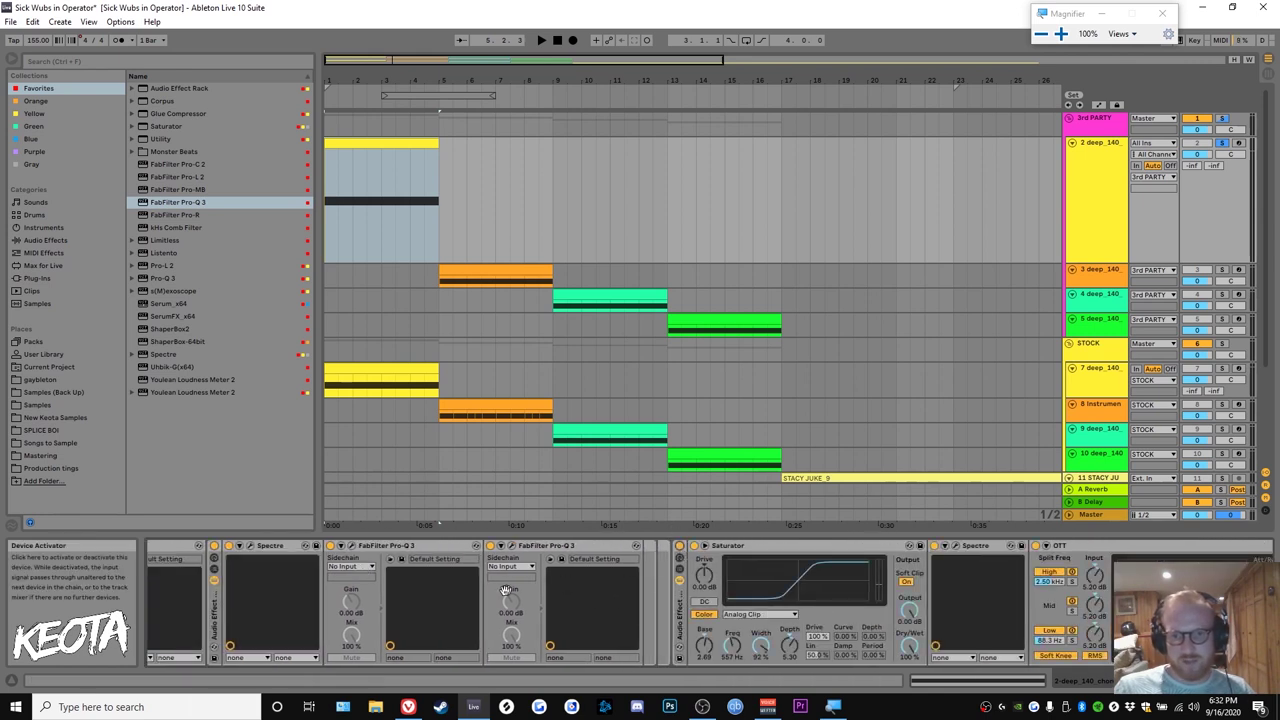
pyautogui.hscroll(-10, 566, 589)
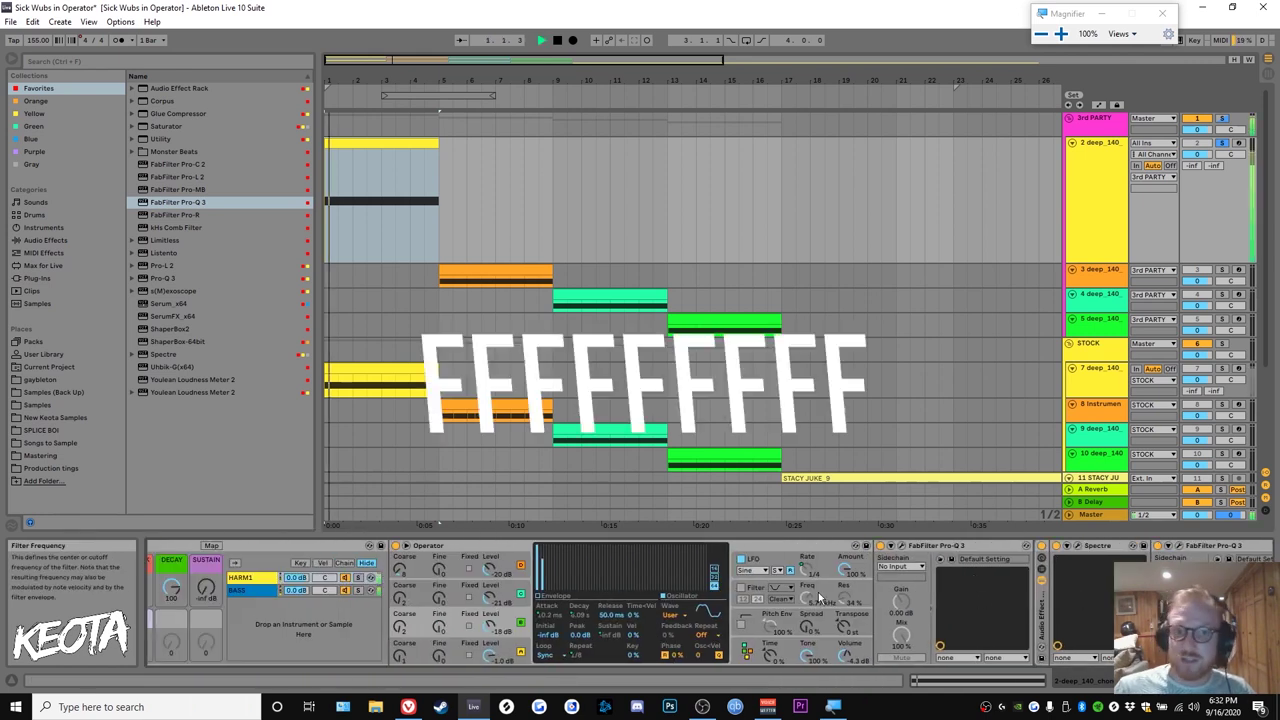
pyautogui.hscroll(-5, 594, 647)
# Lower Operator's oscillator D level to -42 dB and oscillator B level to -46 dB while playing the bass
pyautogui.press('super+plus')
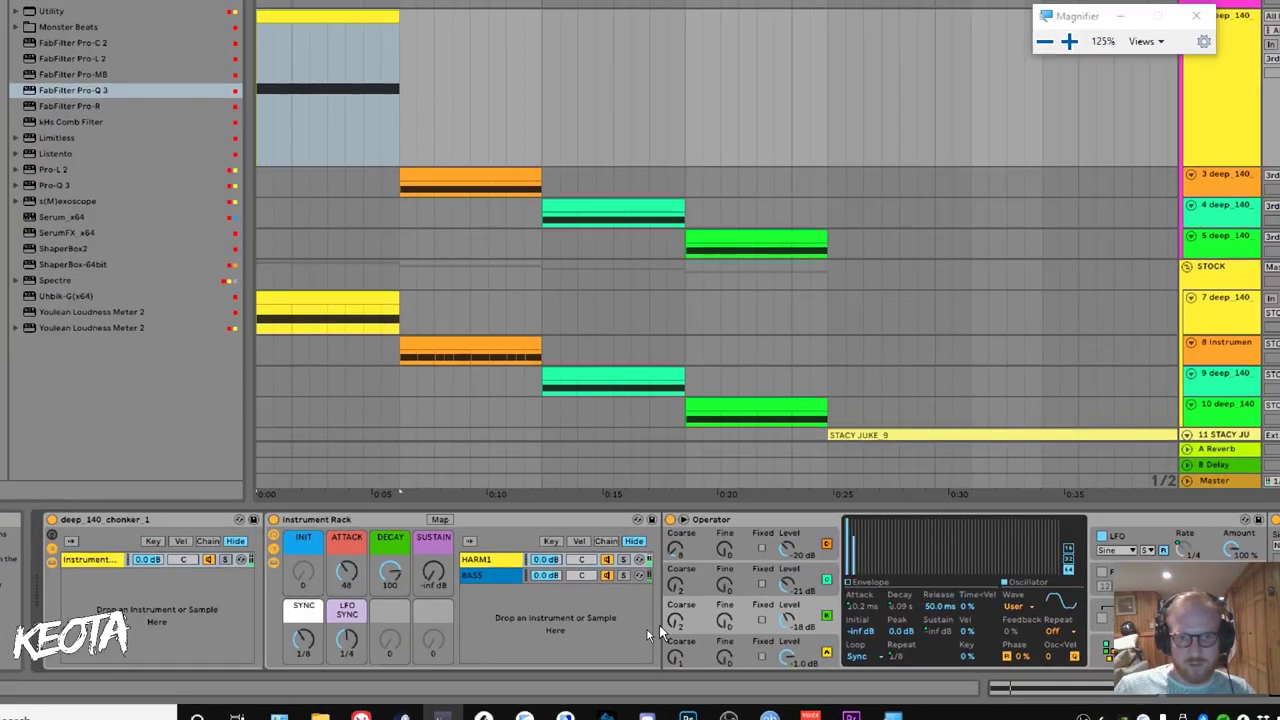
pyautogui.press('super+plus')
pyautogui.moveTo(788, 534); pyautogui.dragTo(790, 555)
pyautogui.press('space')
pyautogui.moveTo(788, 618); pyautogui.dragTo(788, 636)
pyautogui.press('space')
pyautogui.press('space')
pyautogui.click(788, 534)
pyautogui.moveTo(788, 534); pyautogui.dragTo(788, 541)
pyautogui.press('super+minus')
pyautogui.press('super+minus')
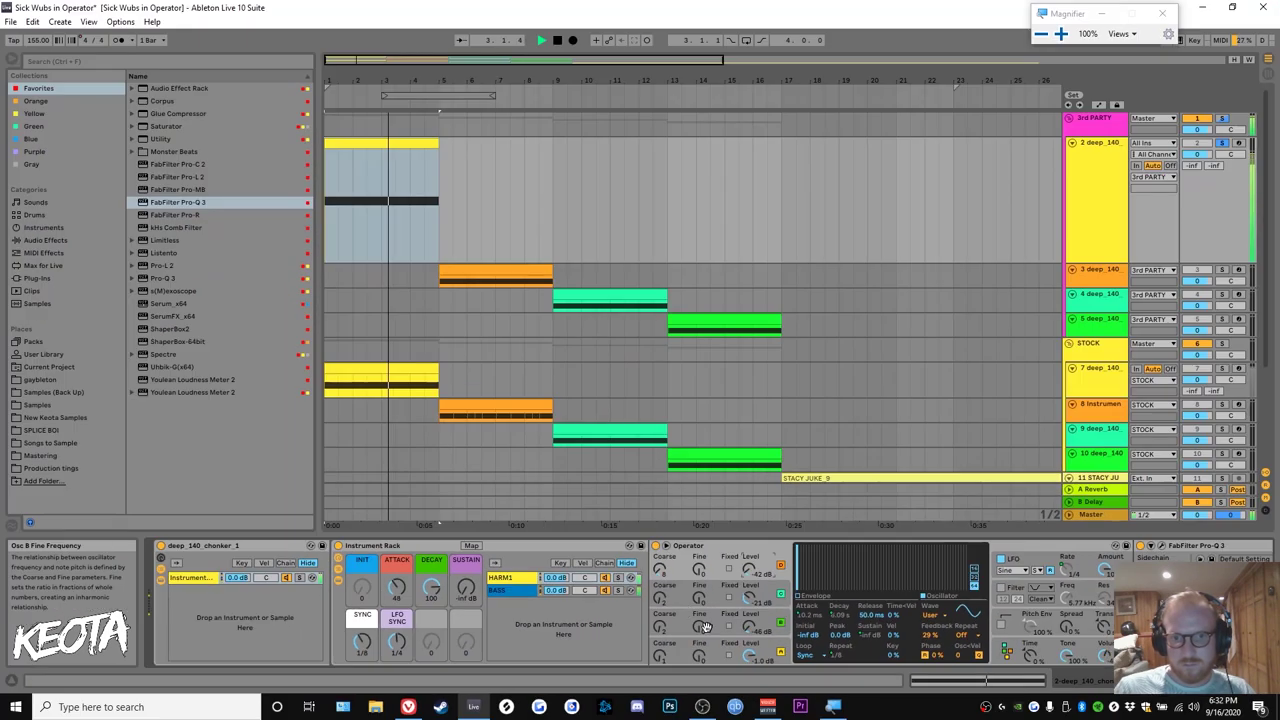
pyautogui.click(380, 163)
pyautogui.press('space')
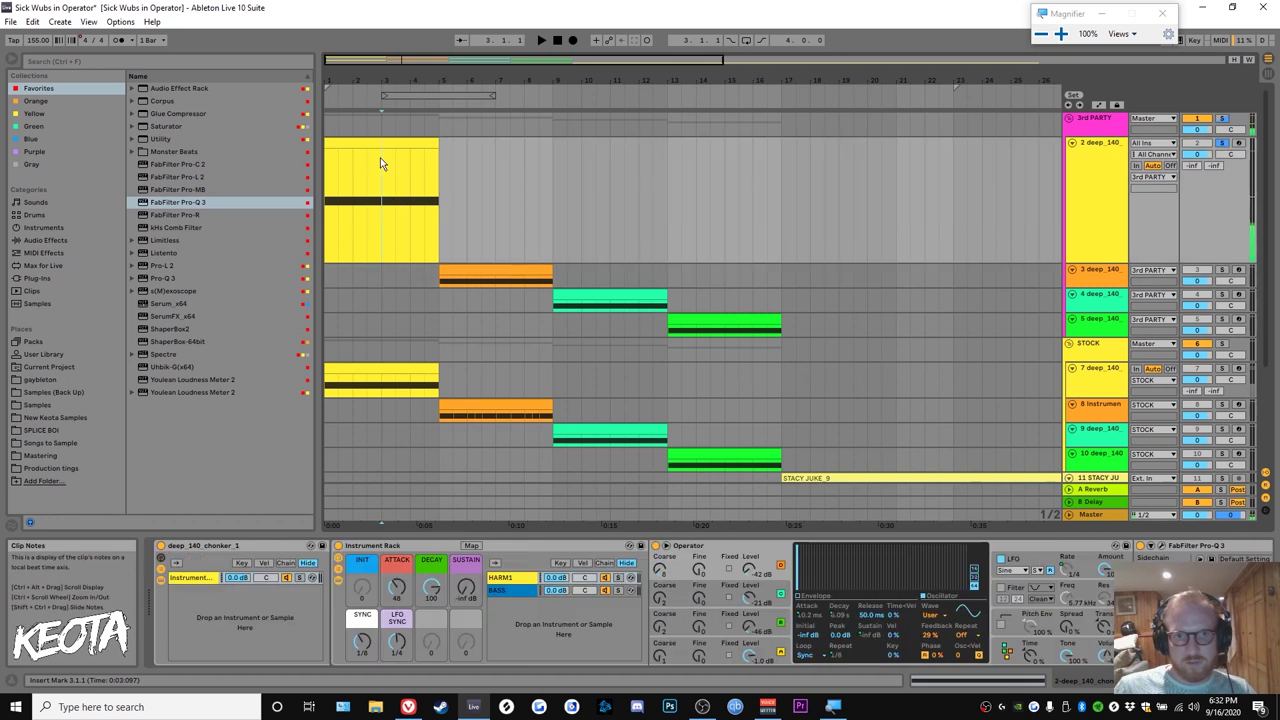
# Magnify the BASS chain's Operator to 225% and examine oscillator A's envelope
pyautogui.click(380, 147)
pyautogui.moveTo(940, 442); pyautogui.dragTo(1011, 518)
pyautogui.moveTo(1064, 601); pyautogui.dragTo(1031, 600)
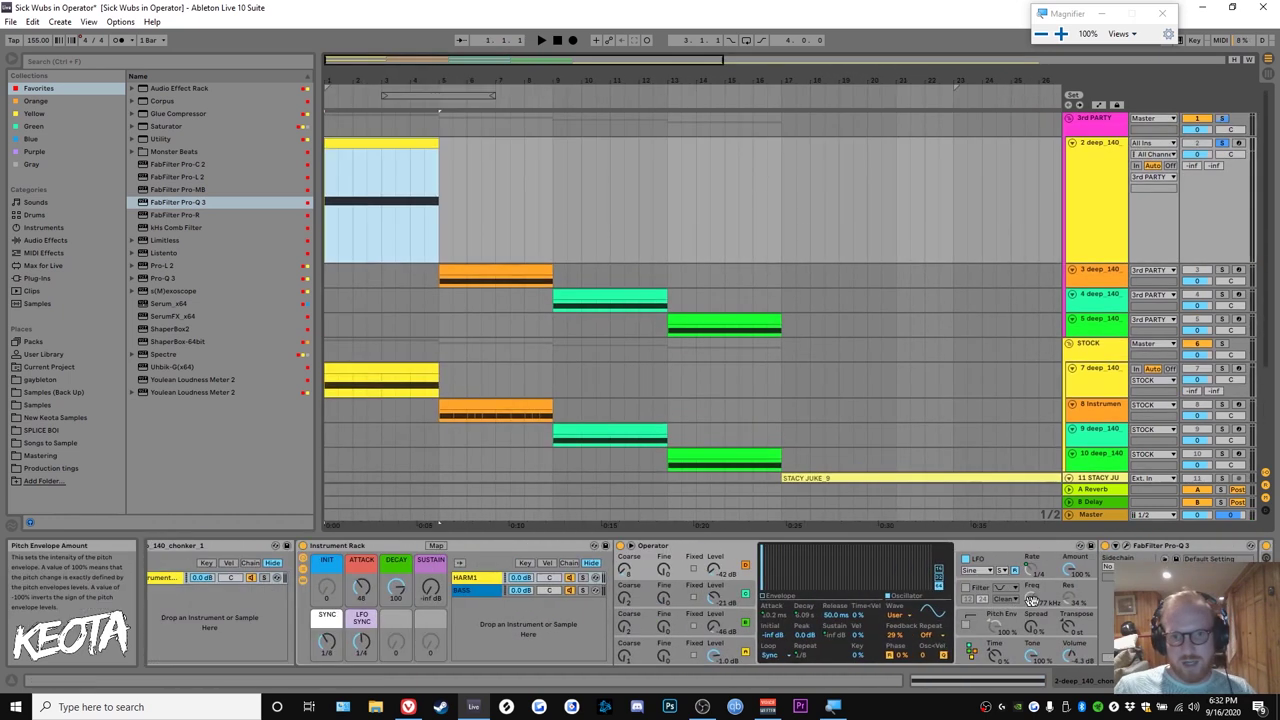
pyautogui.press('super+plus')
pyautogui.press('super+plus')
pyautogui.press('super+plus')
pyautogui.press('super+plus')
pyautogui.press('super+plus')
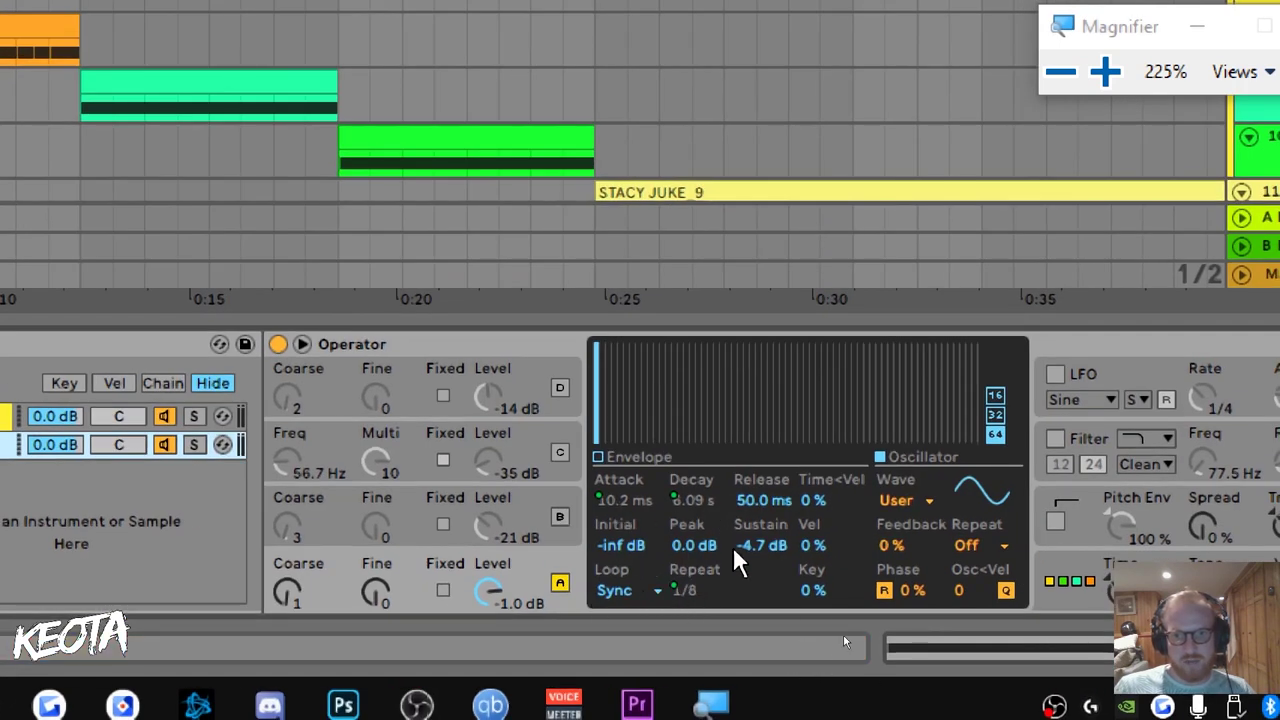
pyautogui.click(606, 460)
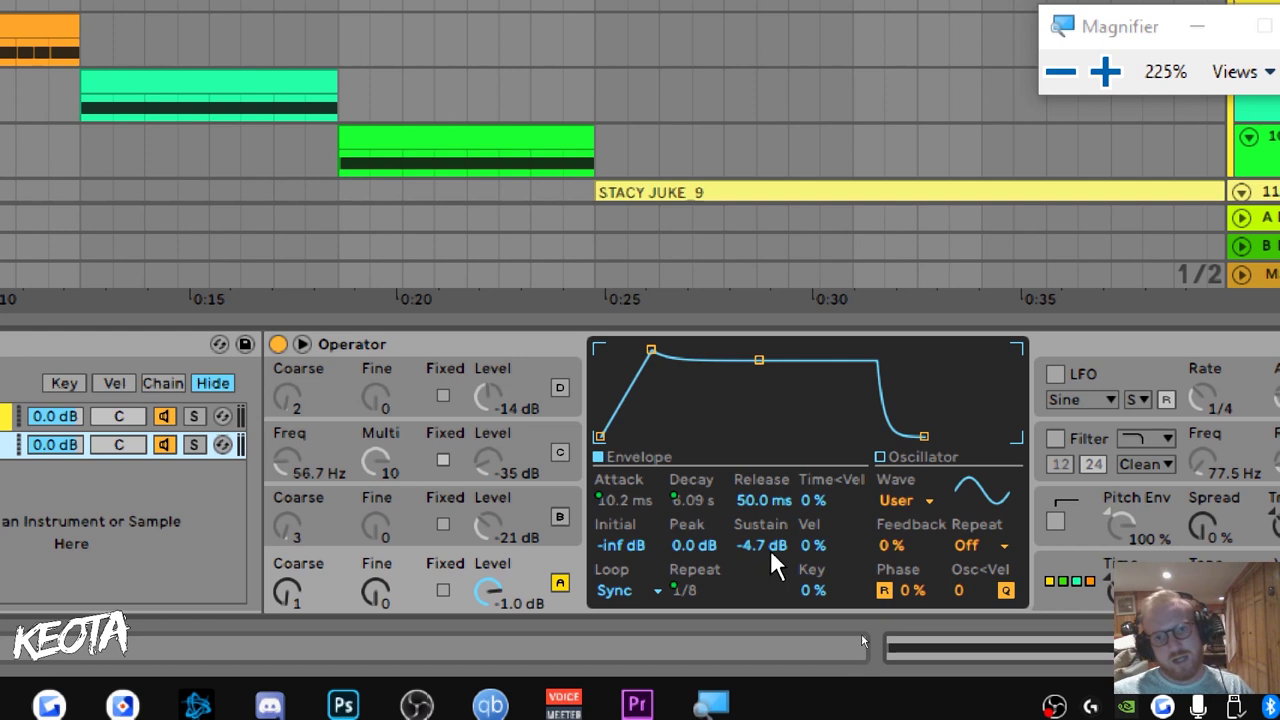
pyautogui.moveTo(824, 484); pyautogui.dragTo(750, 495)
pyautogui.scroll(-3, 745, 498)
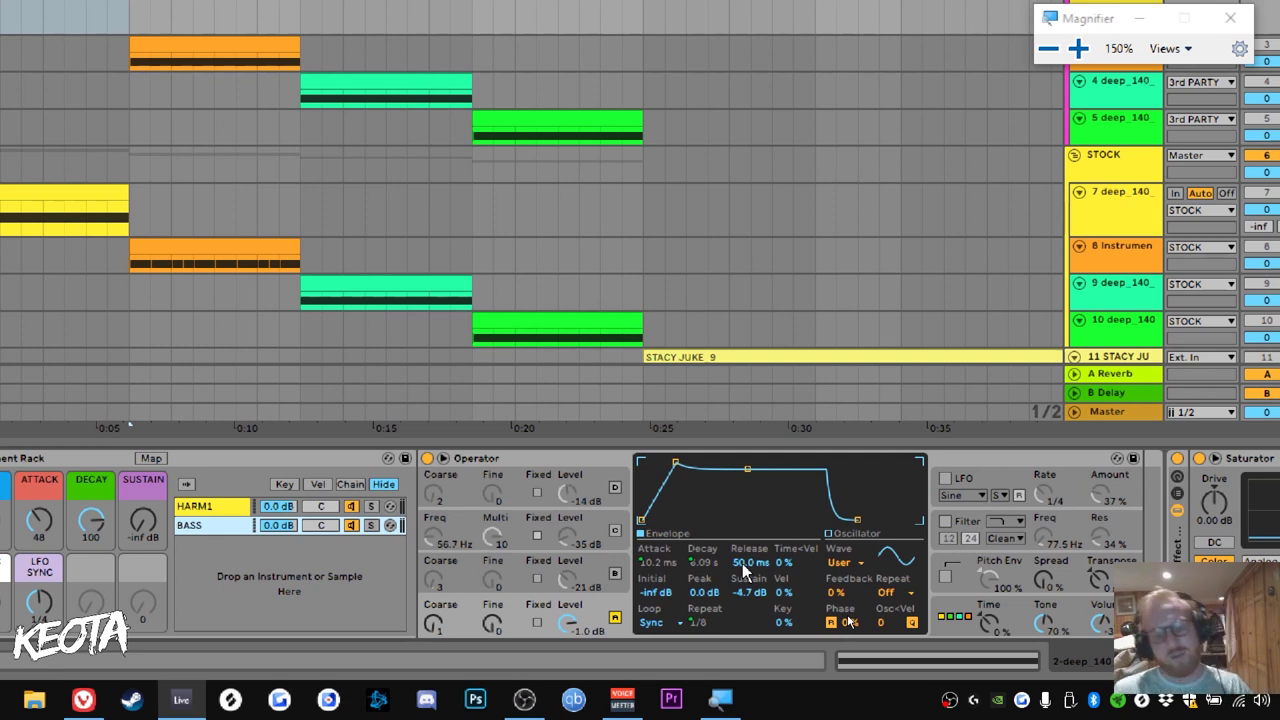
# Open the Spectre plug-in between Saturator and OTT at 100% magnification, and place its window over the arrangement
pyautogui.scroll(-10, 760, 565)
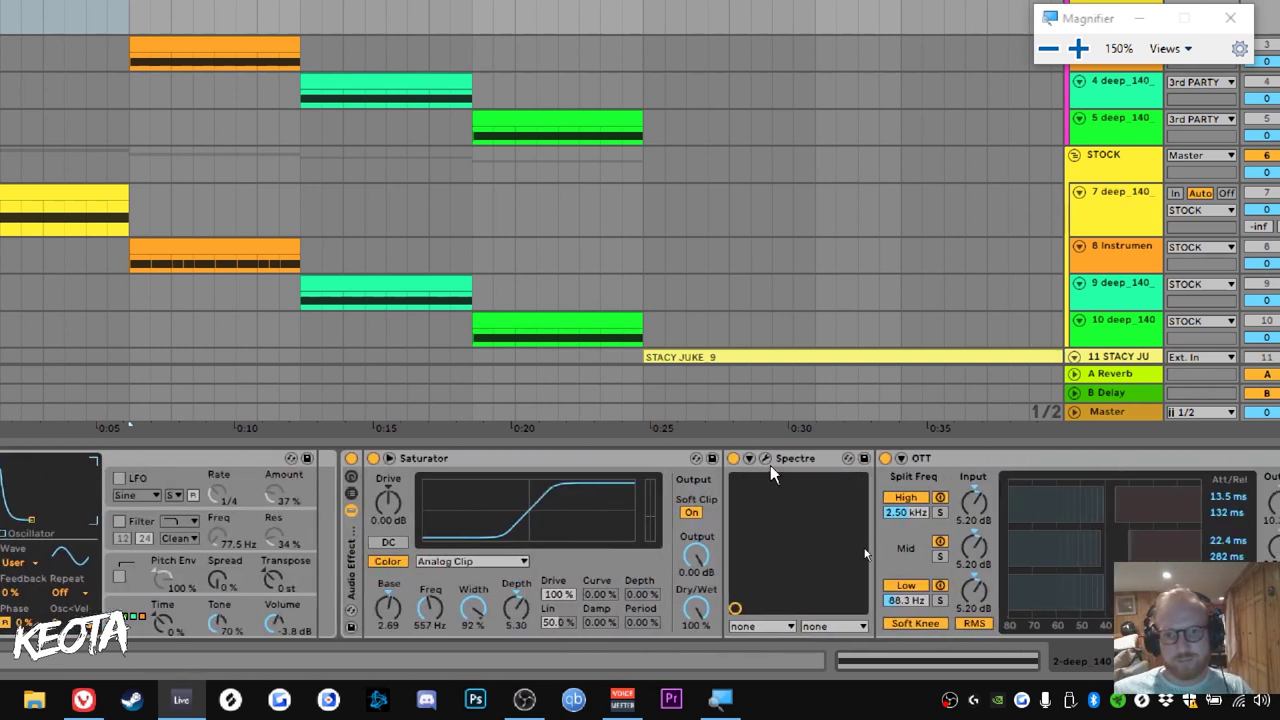
pyautogui.click(766, 460)
pyautogui.press('super+minus')
pyautogui.press('super+minus')
pyautogui.moveTo(417, 172); pyautogui.dragTo(854, 308)
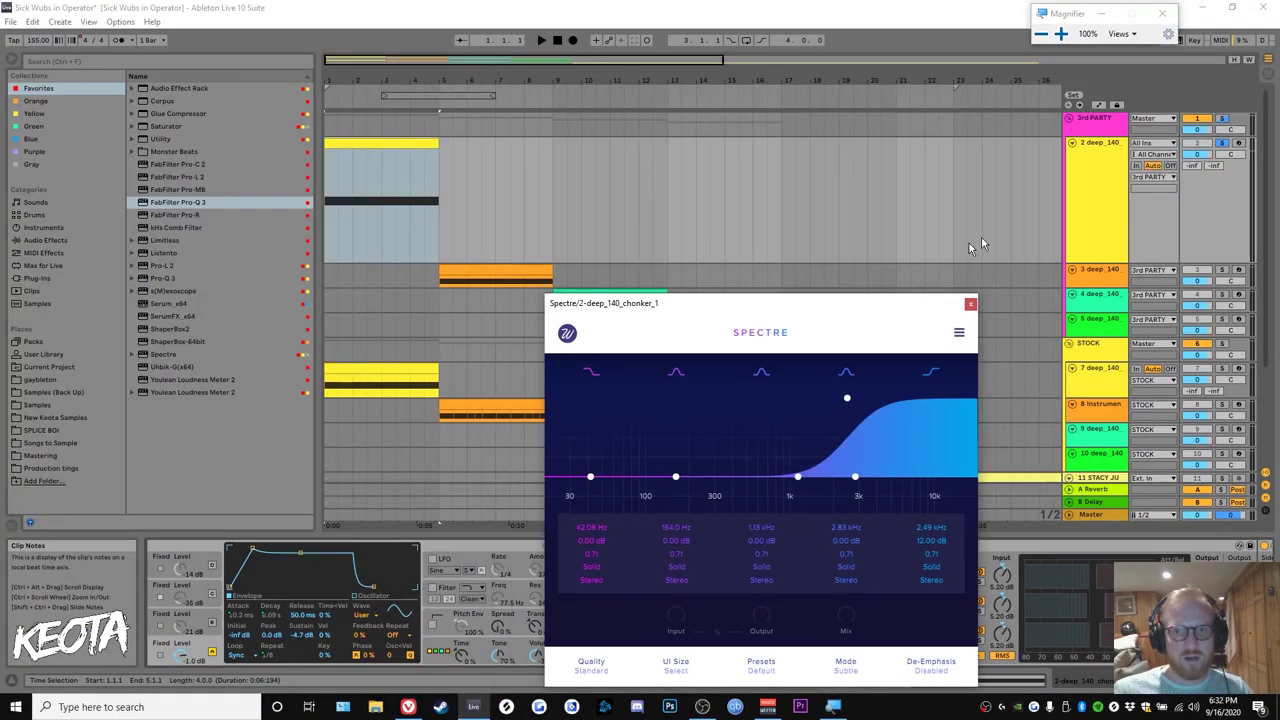
pyautogui.moveTo(832, 317); pyautogui.dragTo(787, 172)
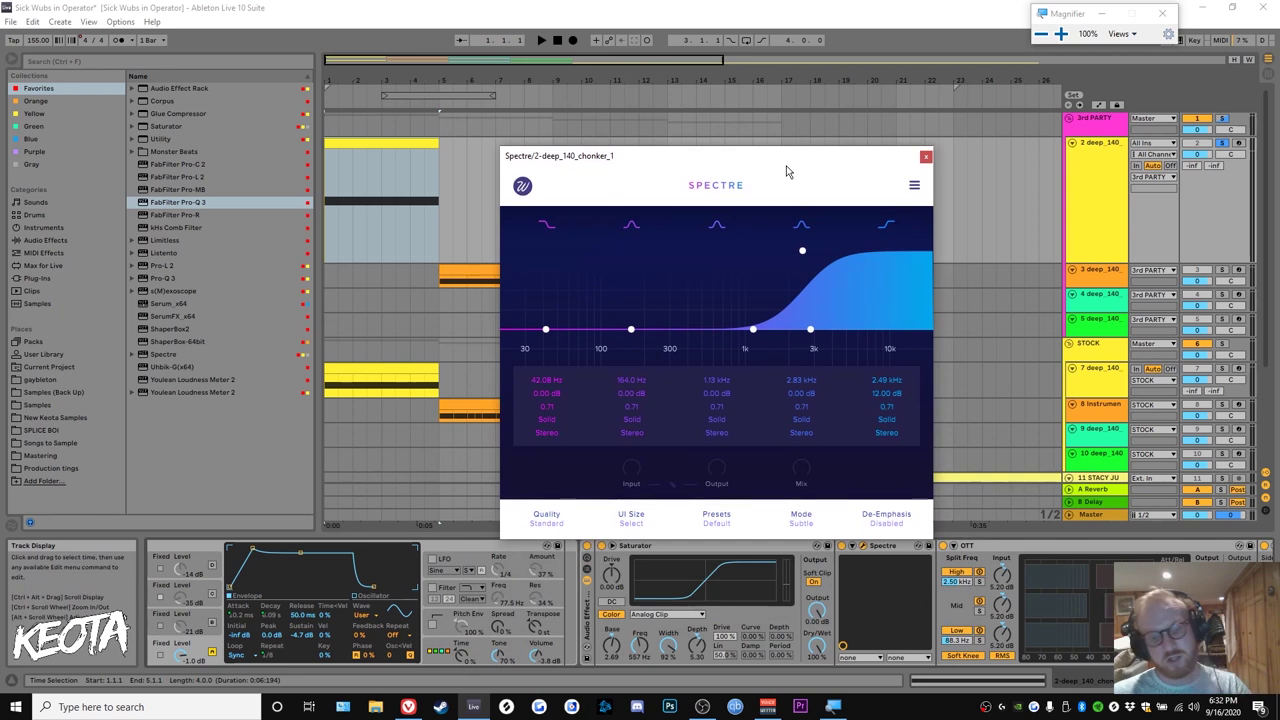
pyautogui.moveTo(786, 172); pyautogui.dragTo(917, 95)
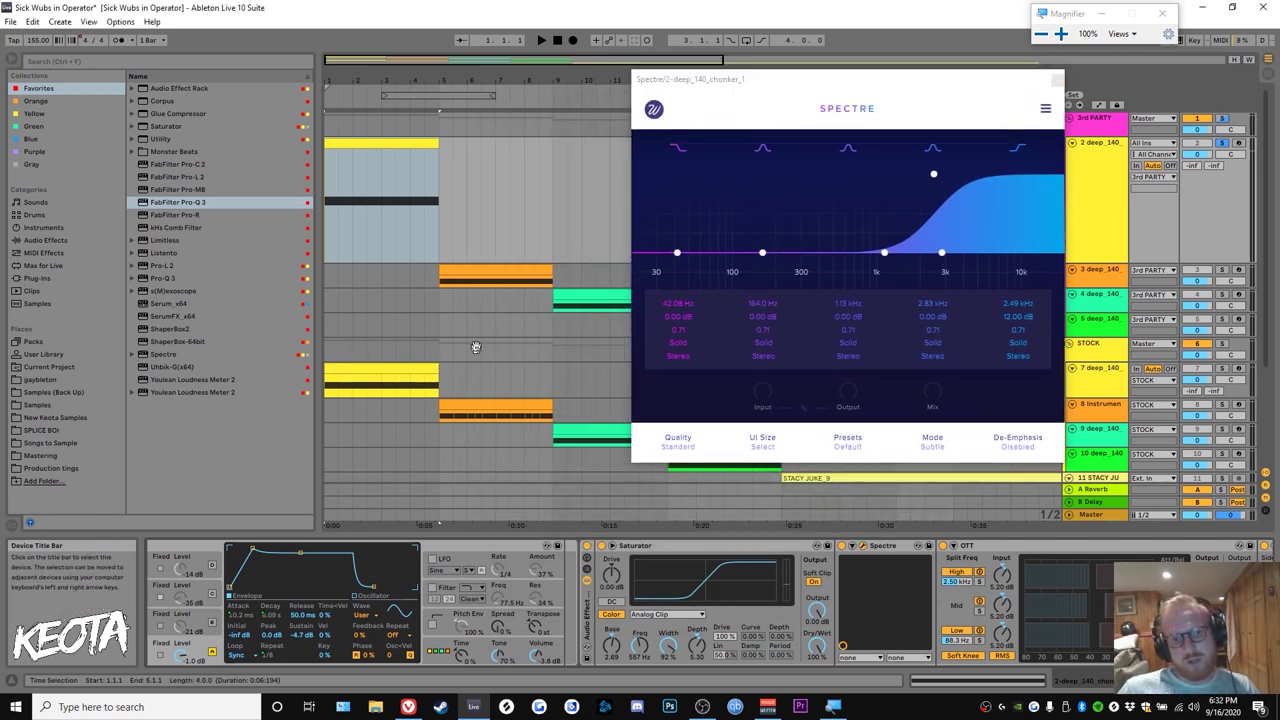
# Magnify the Spectre window to 125% and move its third band to 947.1 Hz
pyautogui.moveTo(846, 84); pyautogui.dragTo(637, 82)
pyautogui.press('super+plus')
pyautogui.moveTo(697, 45); pyautogui.dragTo(705, 82)
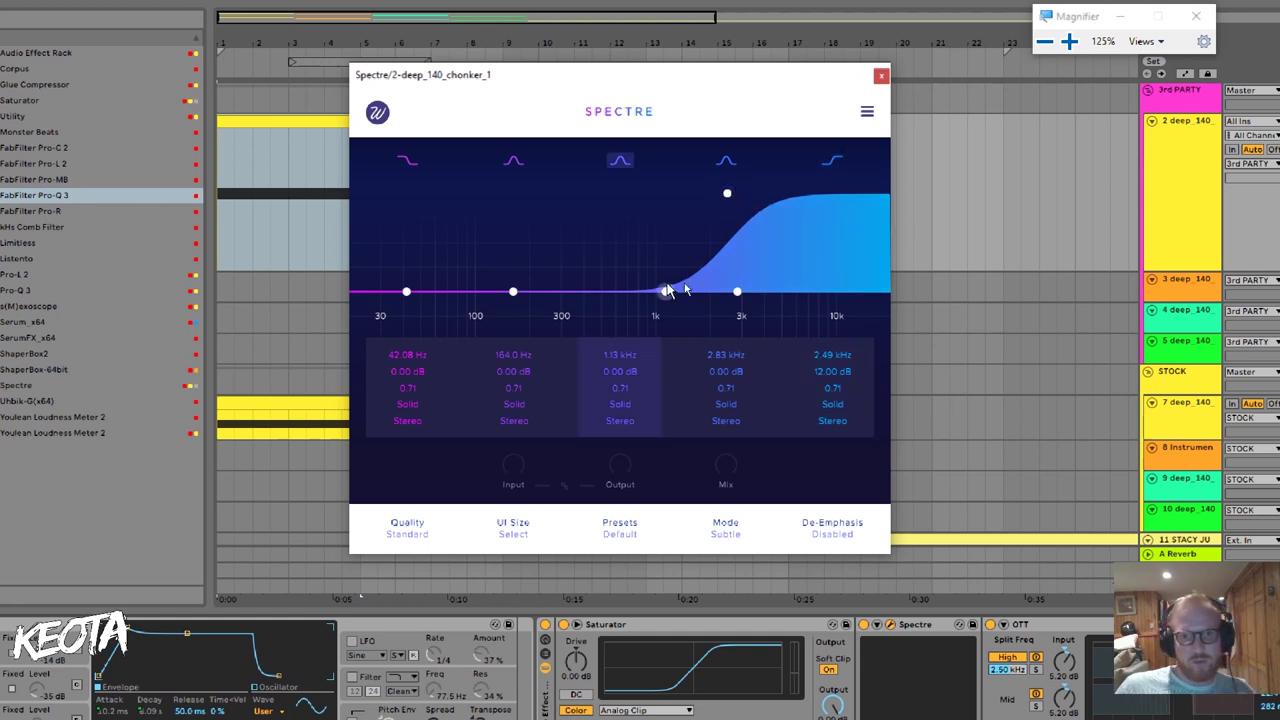
pyautogui.moveTo(623, 291); pyautogui.dragTo(662, 290)
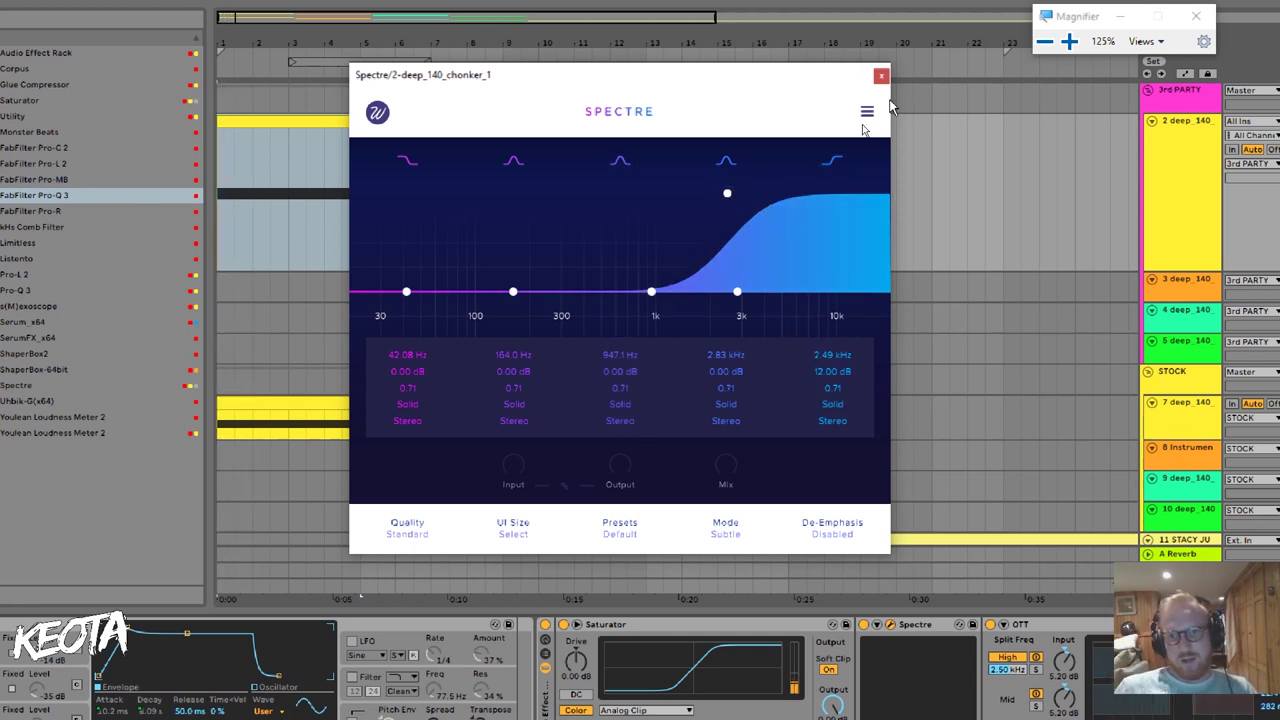
# Close Spectre, open the Pro-Q 3 that follows OTT, and place its window over the arrangement at 100% magnification
pyautogui.click(881, 75)
pyautogui.moveTo(1035, 678); pyautogui.dragTo(787, 676)
pyautogui.moveTo(953, 622); pyautogui.dragTo(590, 617)
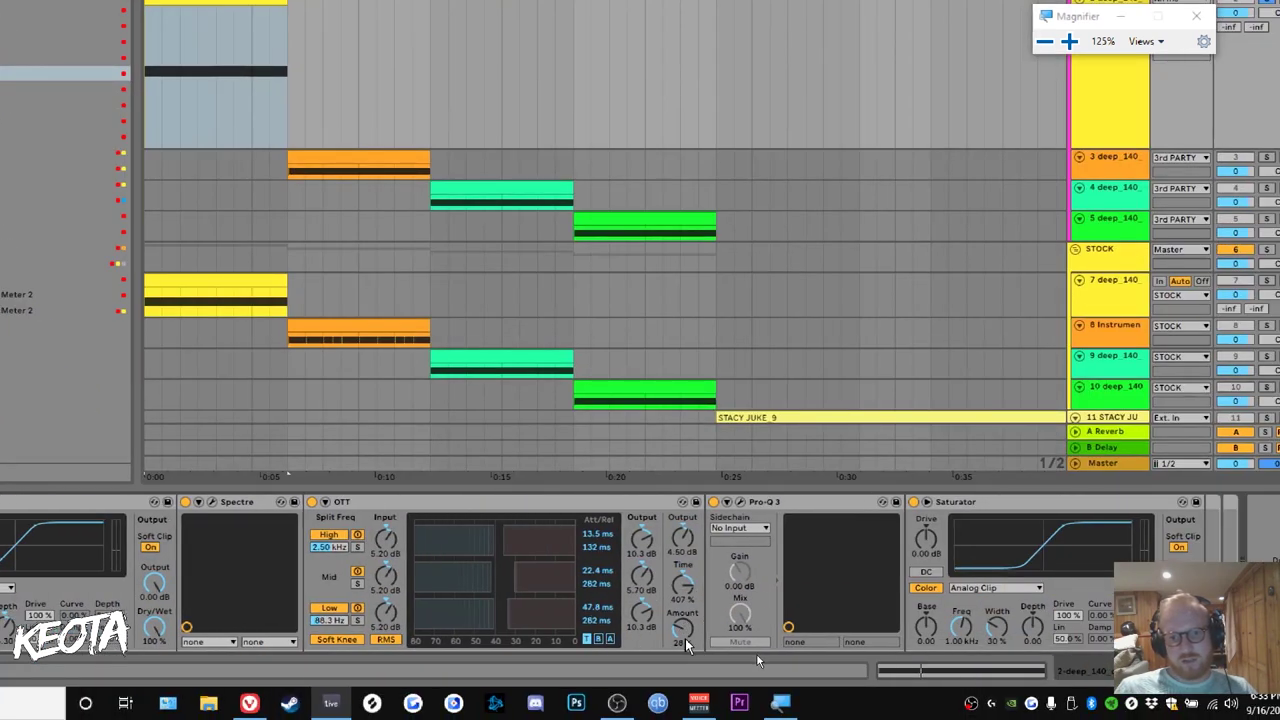
pyautogui.click(740, 502)
pyautogui.press('super+minus')
pyautogui.moveTo(539, 179); pyautogui.dragTo(763, 149)
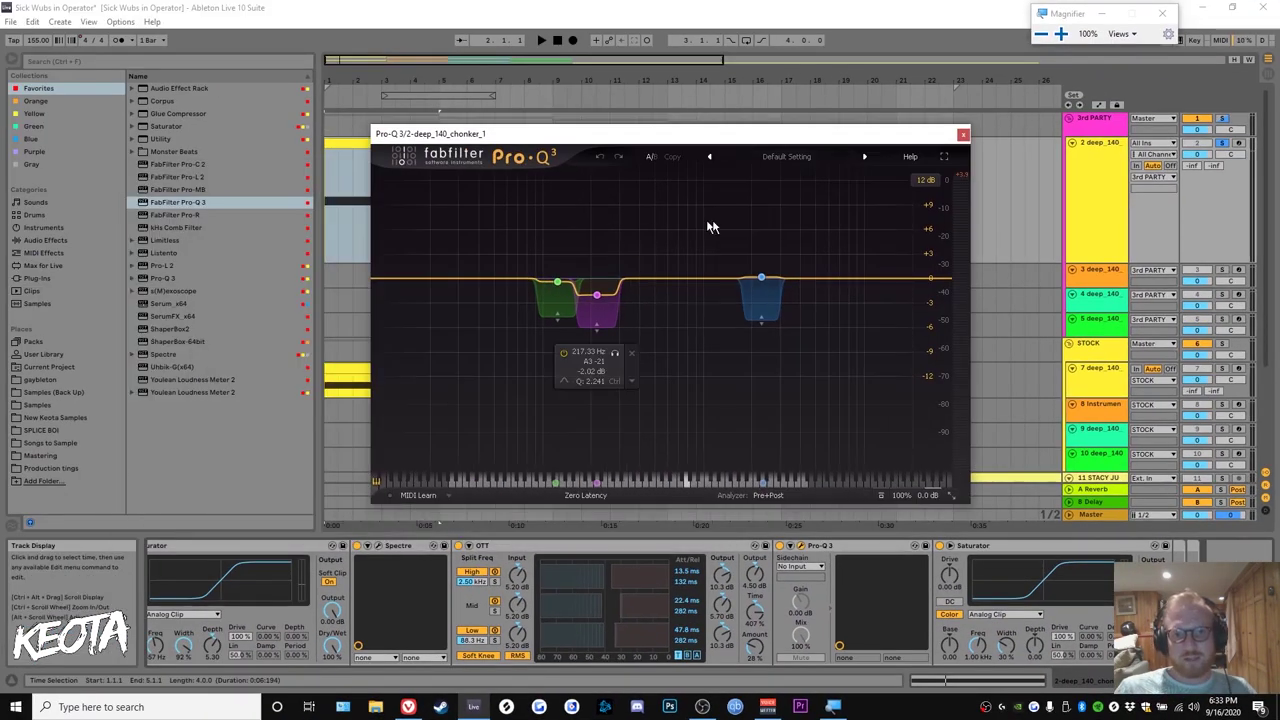
# Magnify Pro-Q 3 to 125%, examine its three dynamic bands during playback, and close the plug-in window
pyautogui.press('super+plus')
pyautogui.press('space')
pyautogui.press('space')
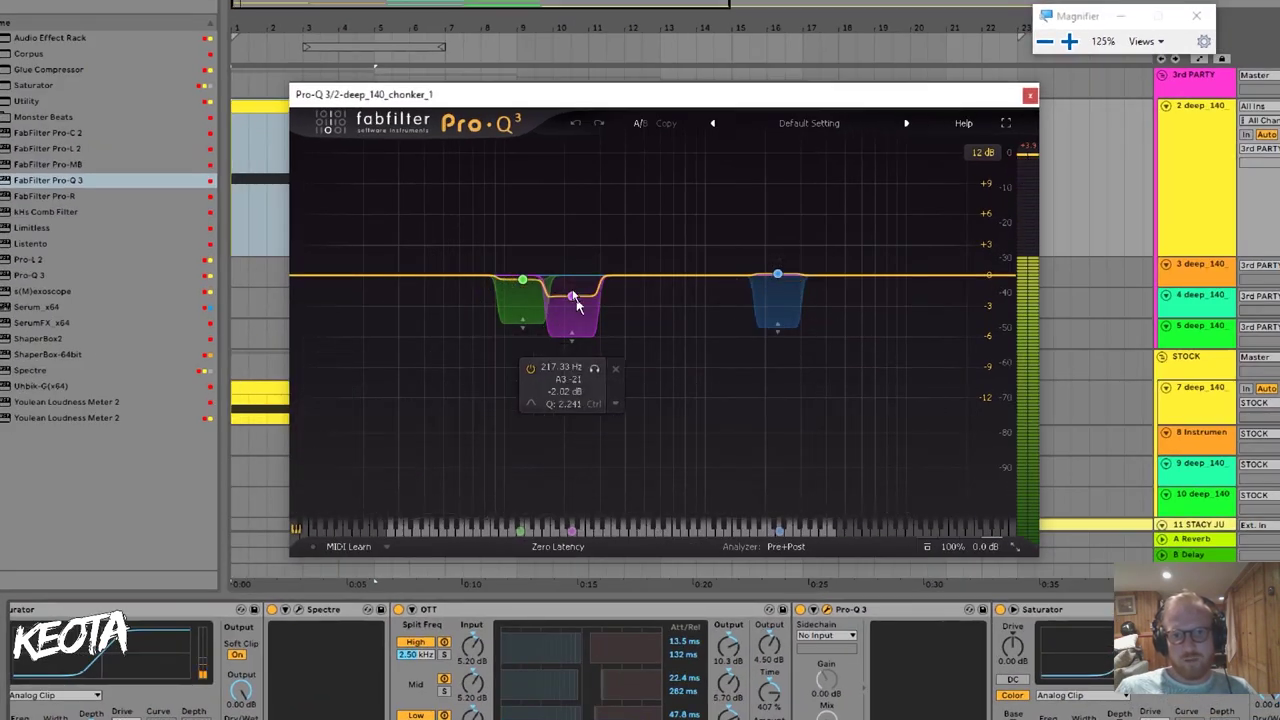
pyautogui.click(523, 327)
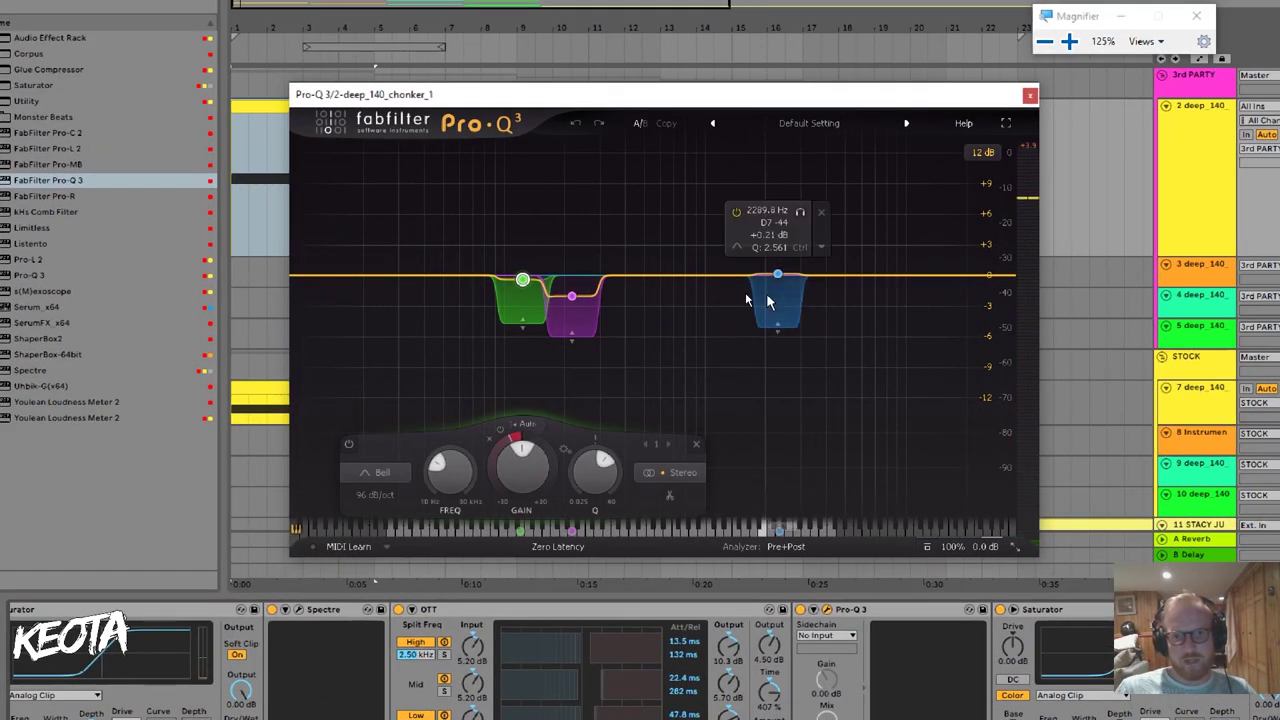
pyautogui.moveTo(866, 382); pyautogui.dragTo(478, 216)
pyautogui.press('space')
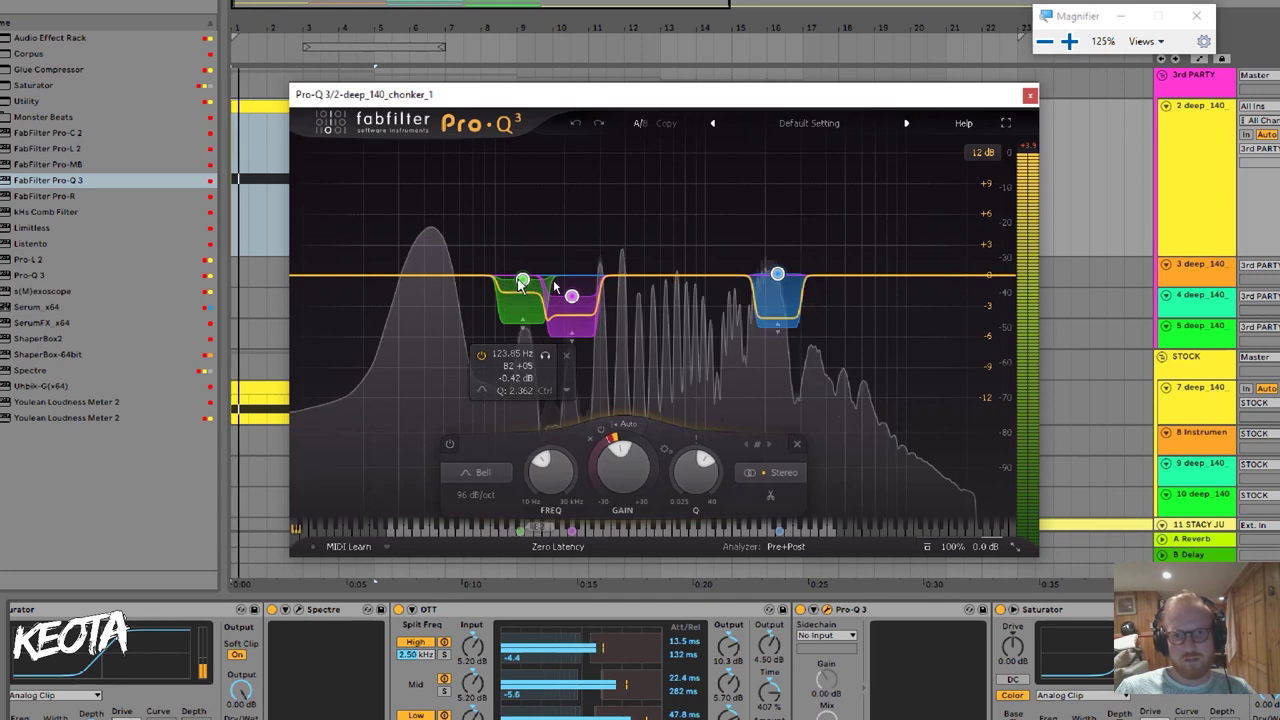
pyautogui.moveTo(522, 281)
pyautogui.mouseDown()
pyautogui.moveTo(523, 640)
pyautogui.moveTo(523, 265)
pyautogui.moveTo(515, 284)
pyautogui.mouseUp()
pyautogui.press('space')
pyautogui.click(1031, 95)
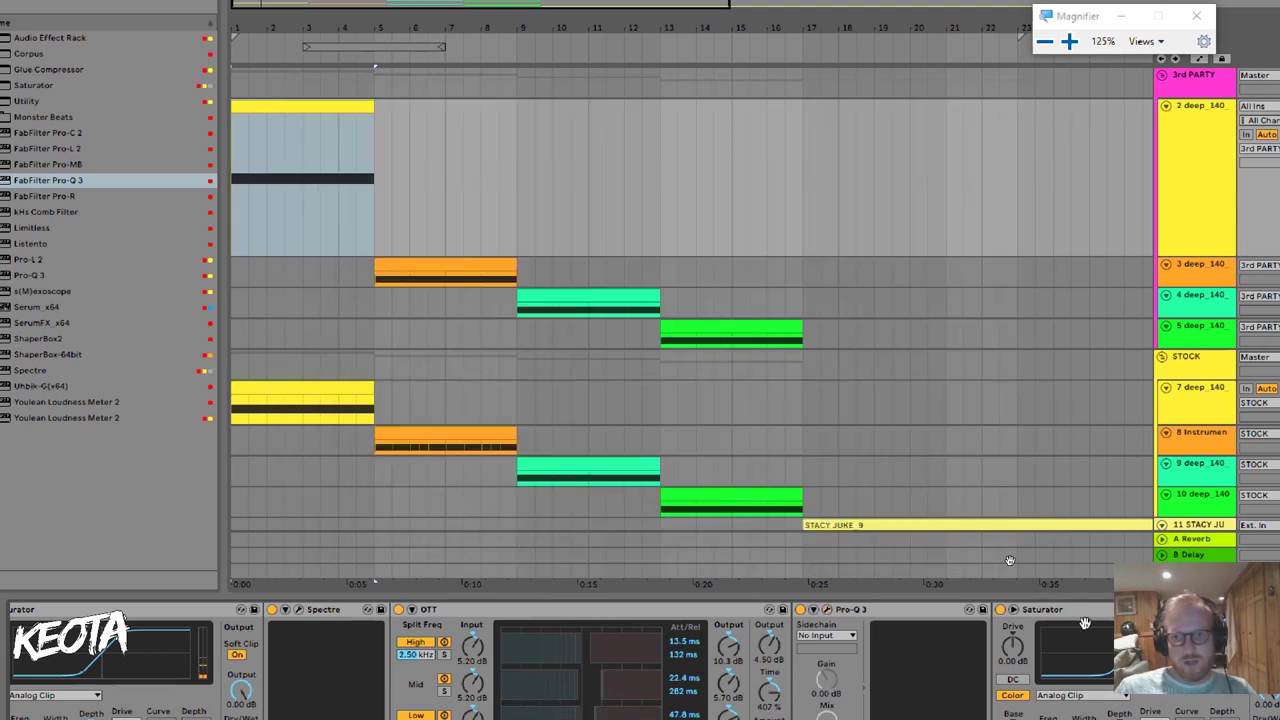
# Return to 100% magnification and the start of the first bass track's device chain, and briefly replay its clip
pyautogui.hscroll(-3, 600, 575)
pyautogui.press('super+minus')
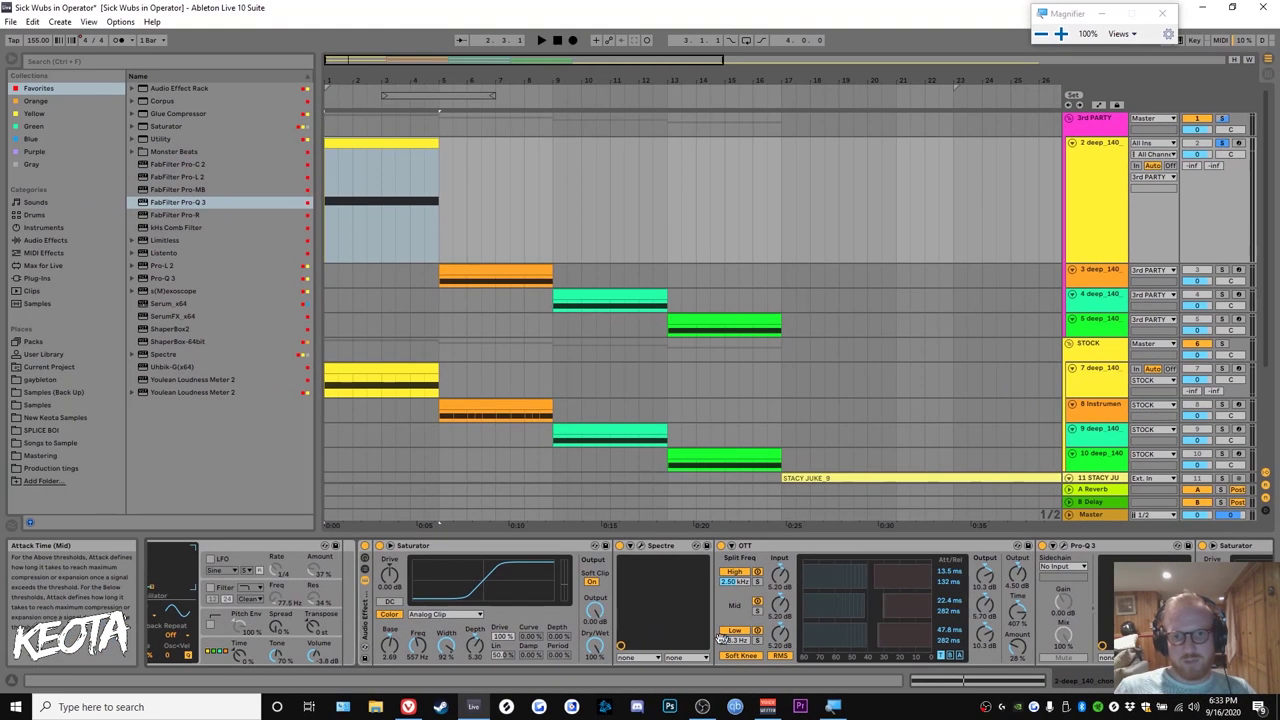
pyautogui.hscroll(-8, 600, 575)
pyautogui.press('space')
pyautogui.press('space')
# Select the orange clip on track 3, enlarge and solo the track, and play the clip
pyautogui.click(478, 270)
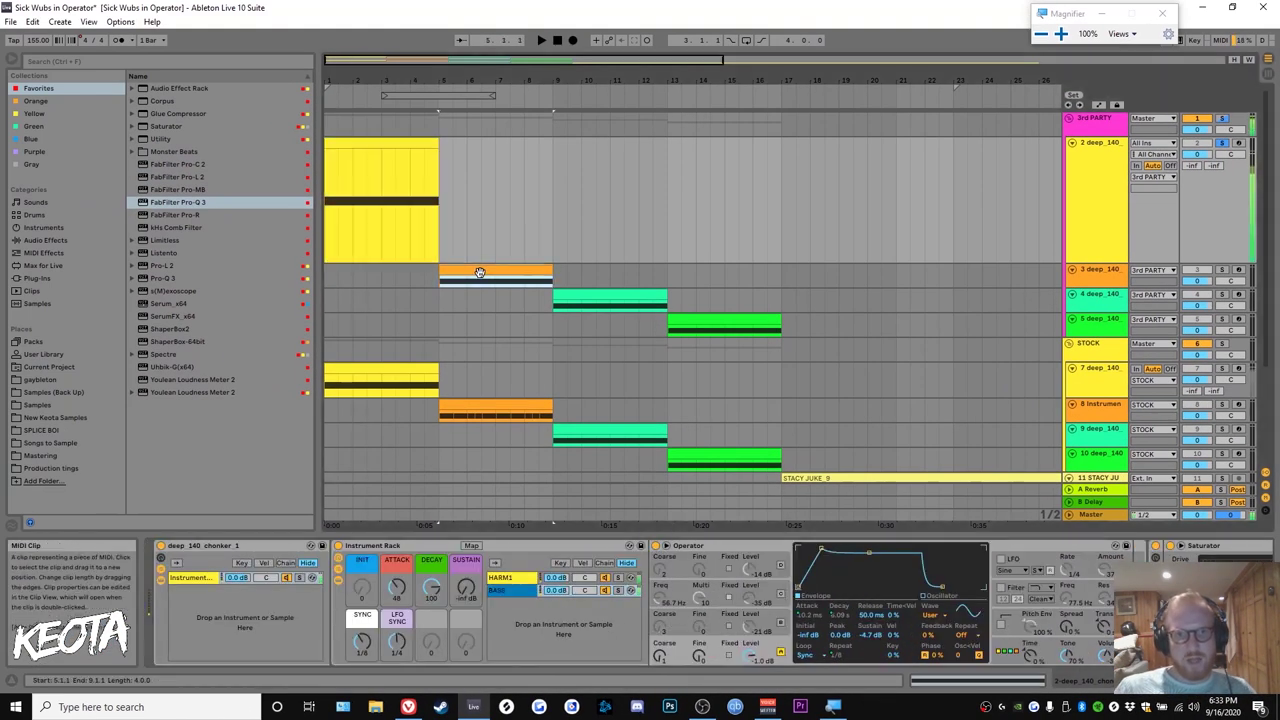
pyautogui.moveTo(1092, 288); pyautogui.dragTo(1092, 311)
pyautogui.click(1221, 270)
pyautogui.press('space')
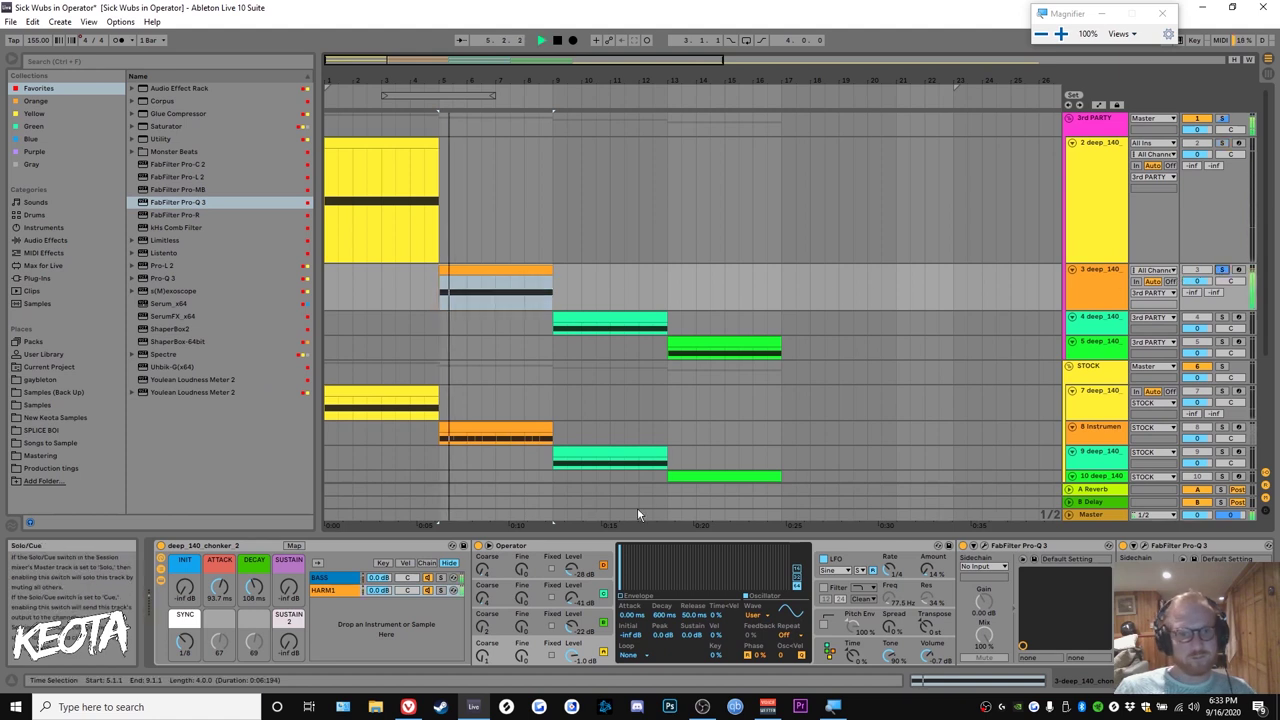
pyautogui.press('space')
# Examine the macros of track 3's deep_140_chonker_2 rack at 175% magnification, and return to 100%
pyautogui.scroll(-2, 490, 327)
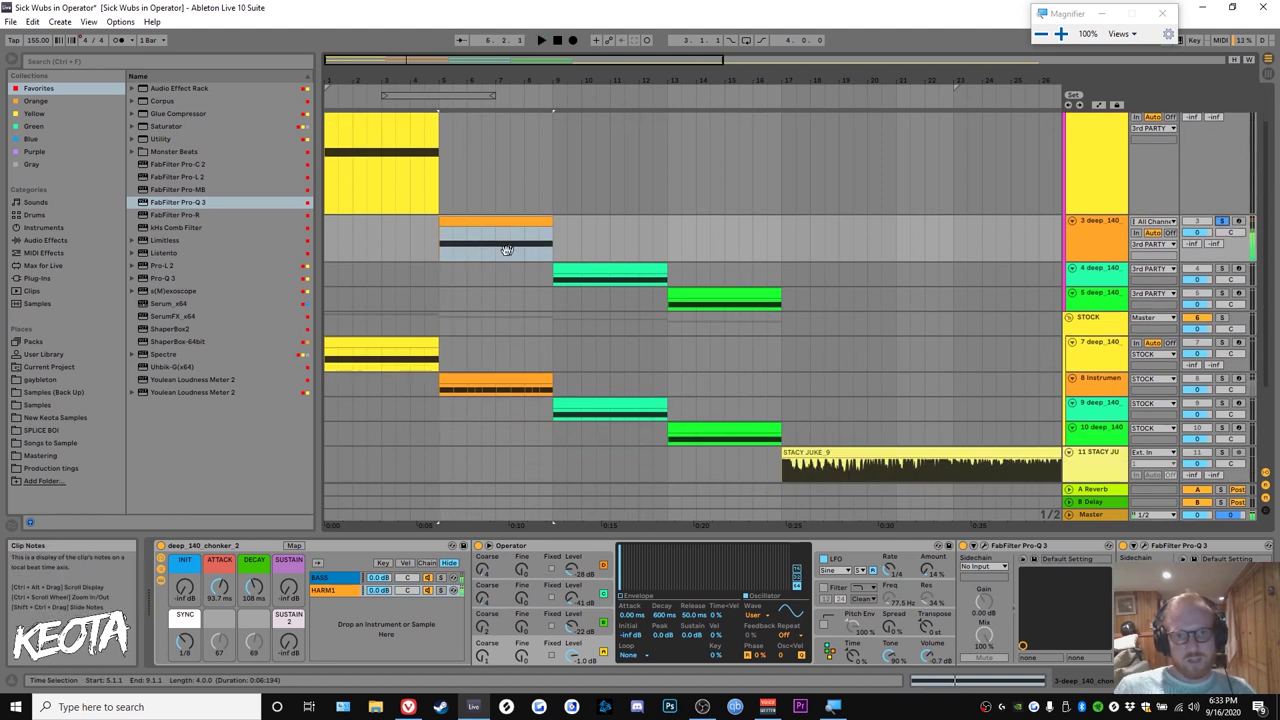
pyautogui.click(486, 240)
pyautogui.scroll(1, 489, 240)
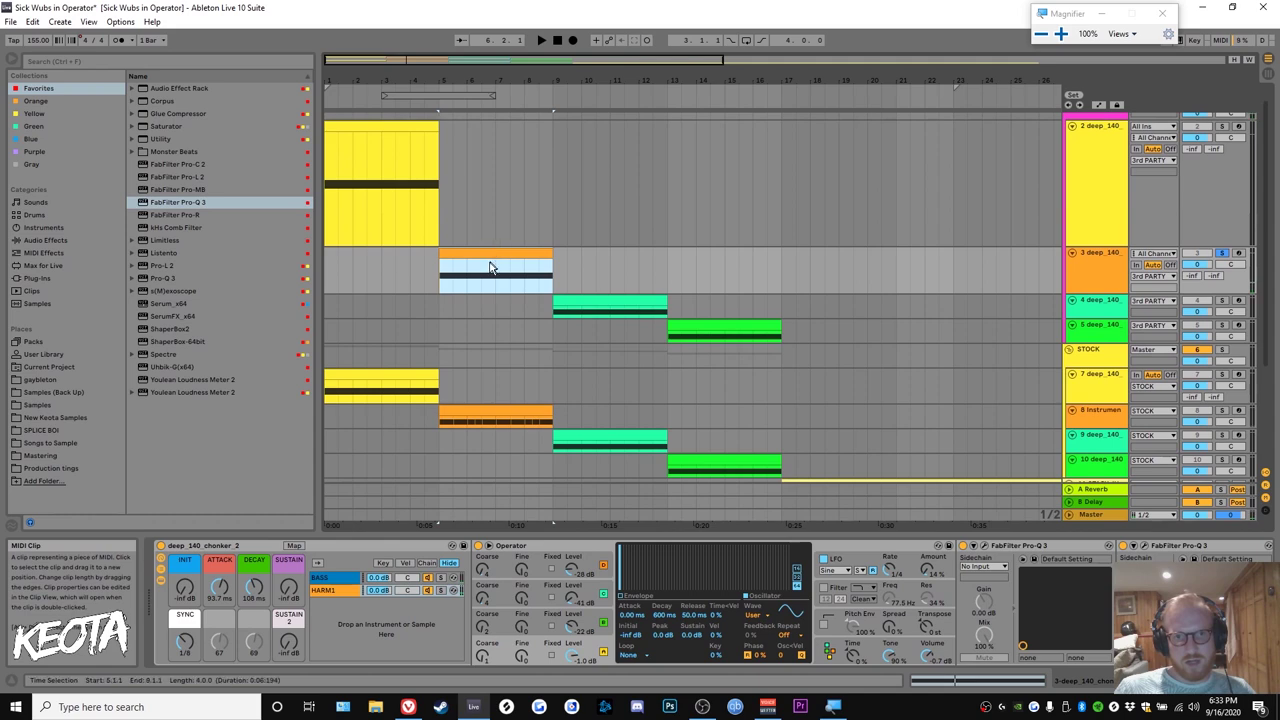
pyautogui.press('super+plus')
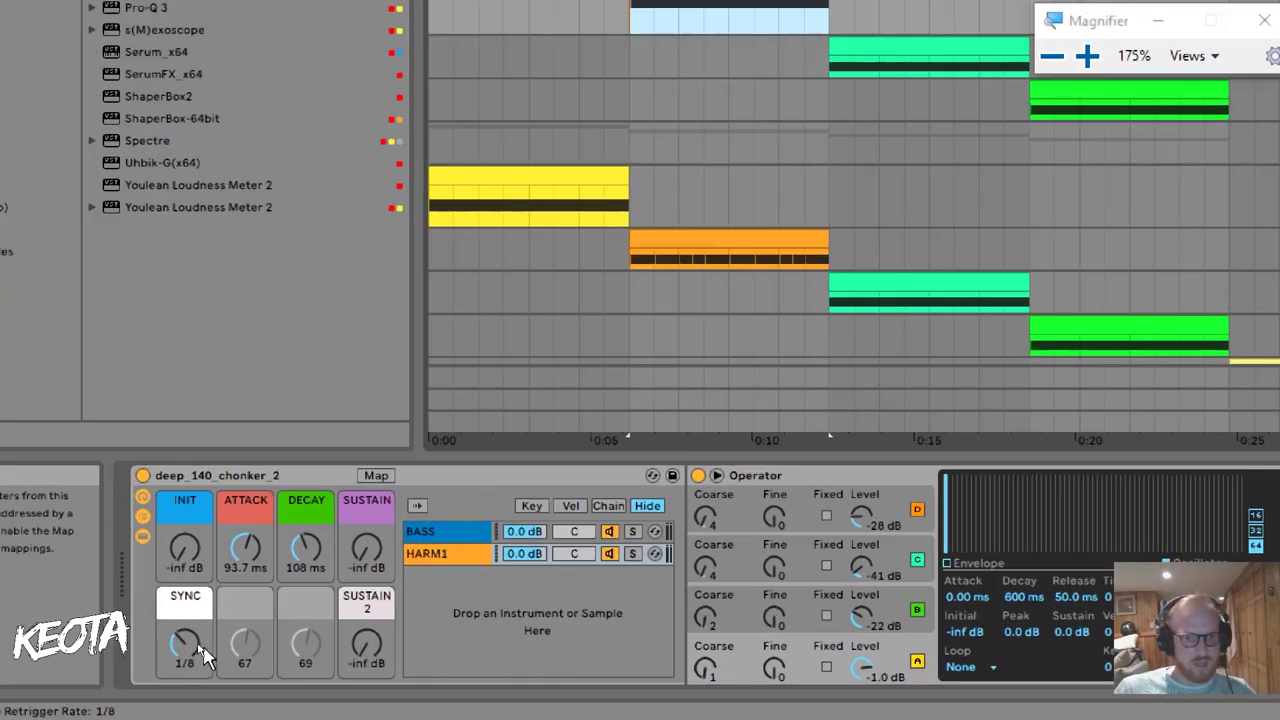
pyautogui.press('super+minus')
pyautogui.press('super+minus')
pyautogui.press('super+minus')
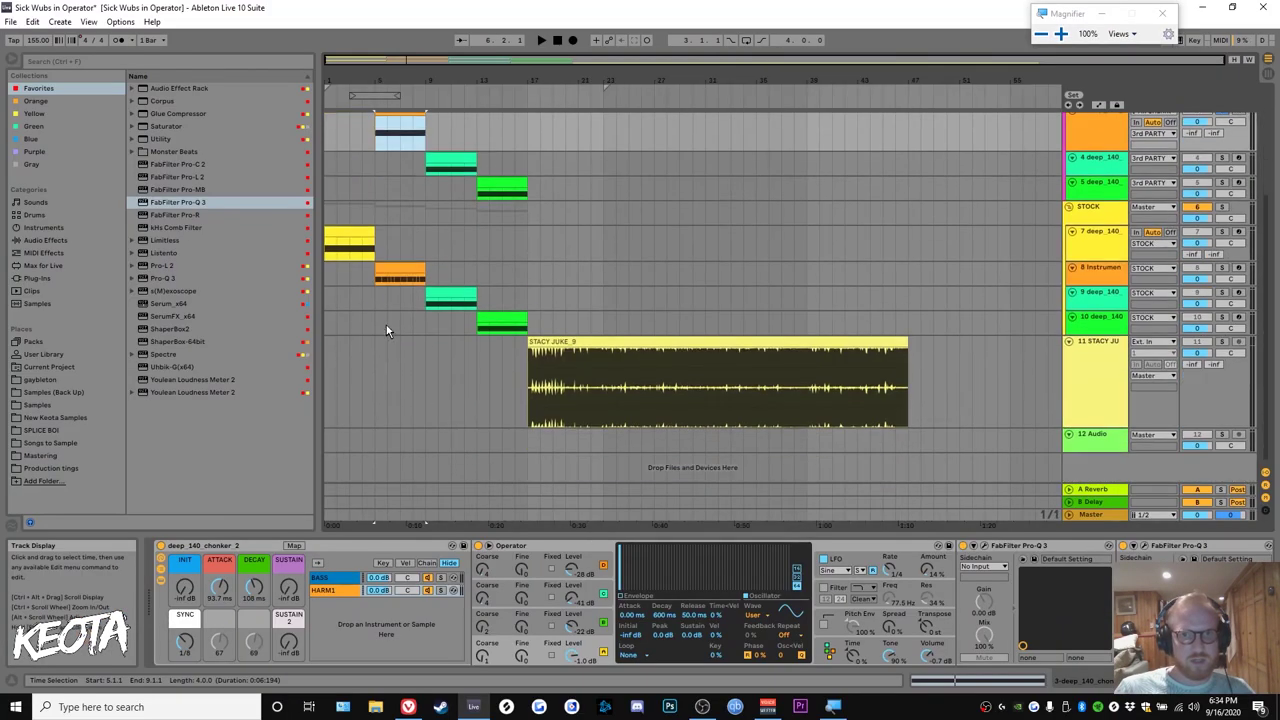
# Reselect the orange clip on track 3 and play it from bar 5
pyautogui.scroll(1, 386, 331)
pyautogui.click(393, 281)
pyautogui.click(390, 147)
pyautogui.press('space')
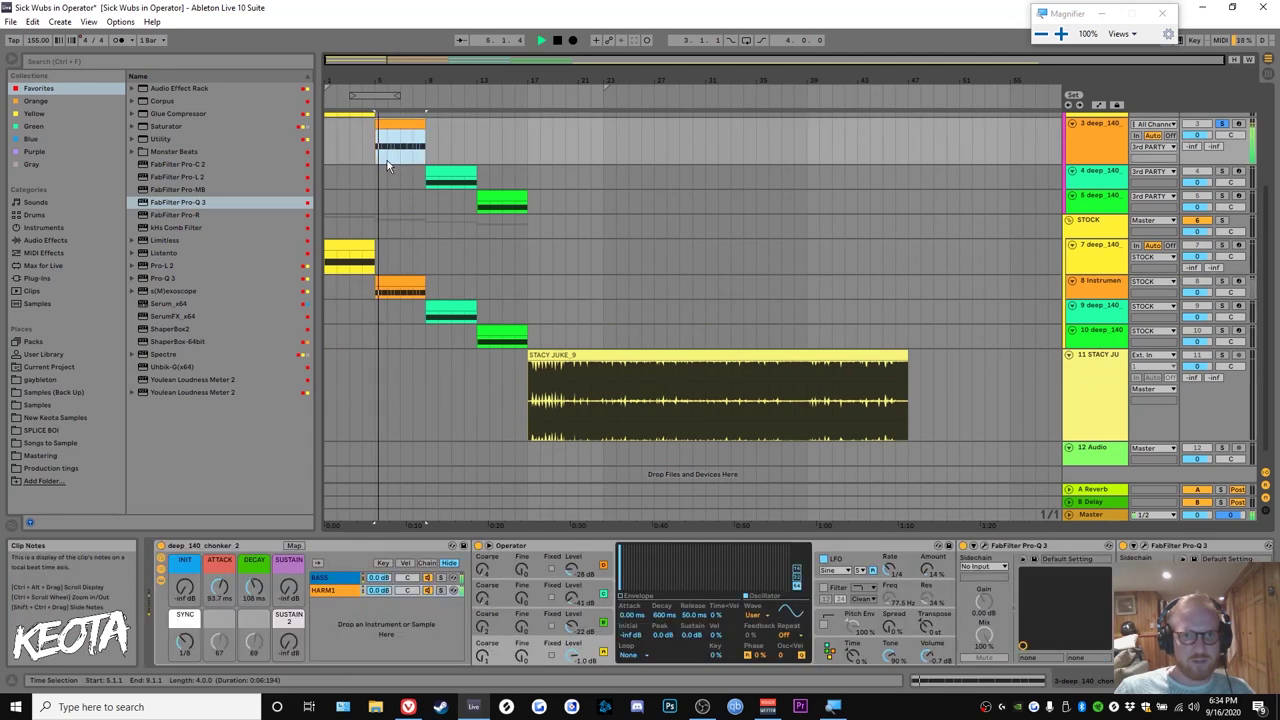
# Magnify the deep_140_chonker_2 rack to 225% and set the HARM1 Operator's LFO amount to 100%
pyautogui.press('super+plus')
pyautogui.press('super+plus')
pyautogui.press('super+plus')
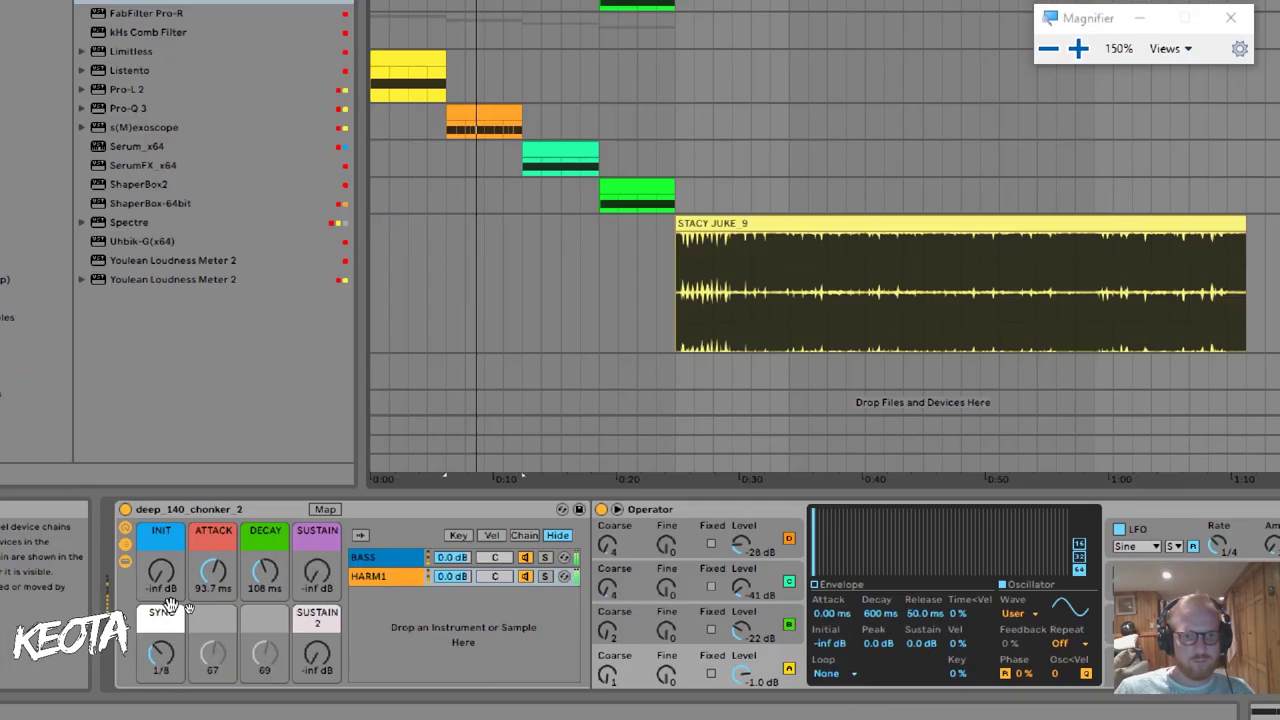
pyautogui.press('super+plus')
pyautogui.press('super+plus')
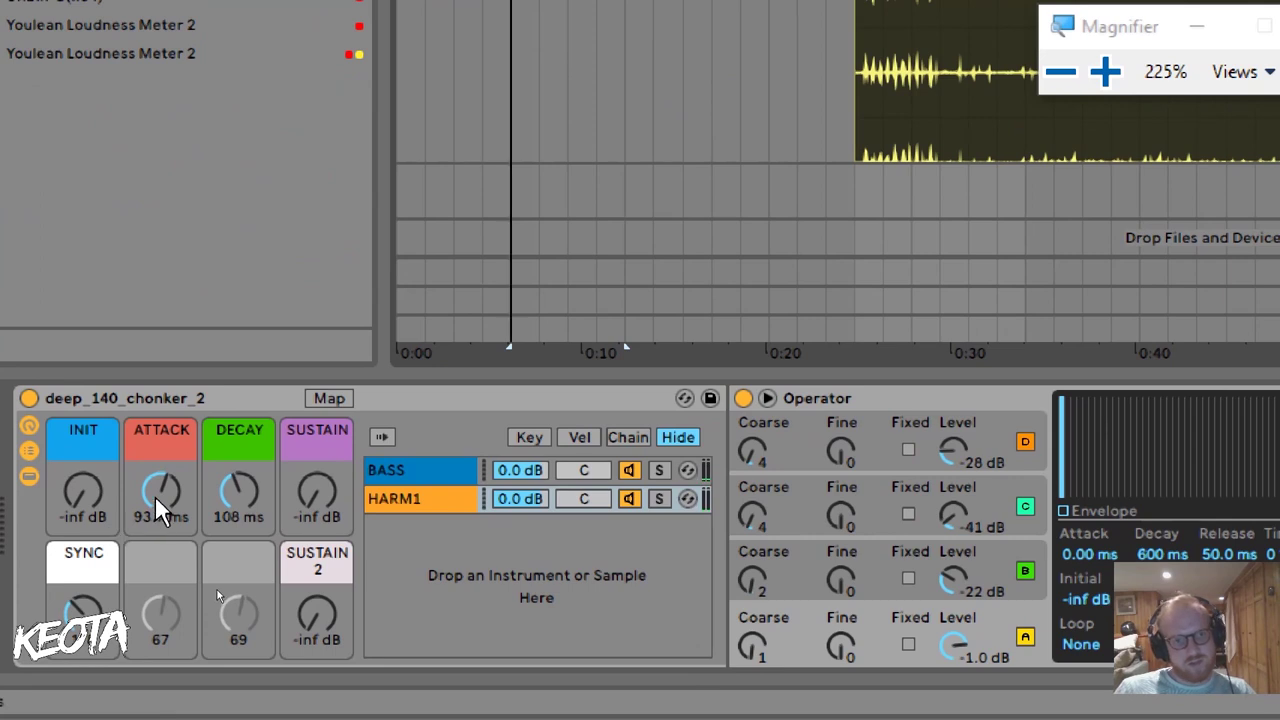
pyautogui.moveTo(160, 512); pyautogui.dragTo(160, 545)
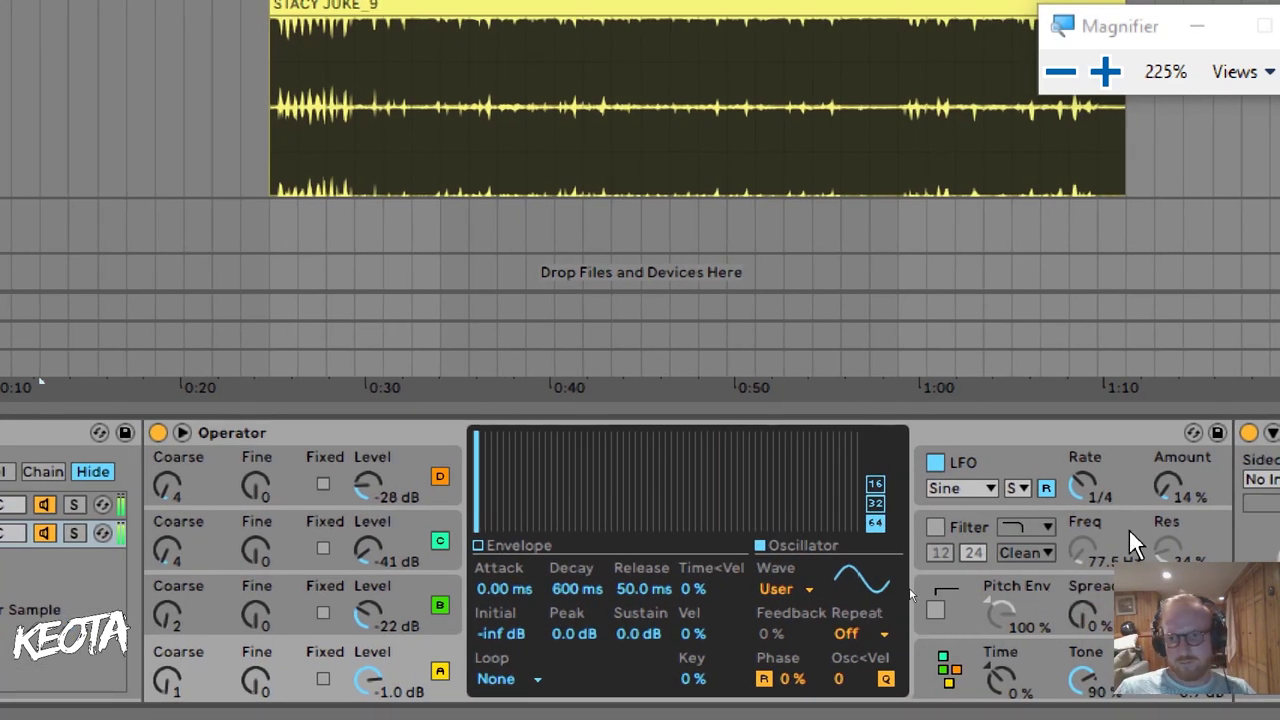
pyautogui.moveTo(1140, 496); pyautogui.dragTo(1140, 492)
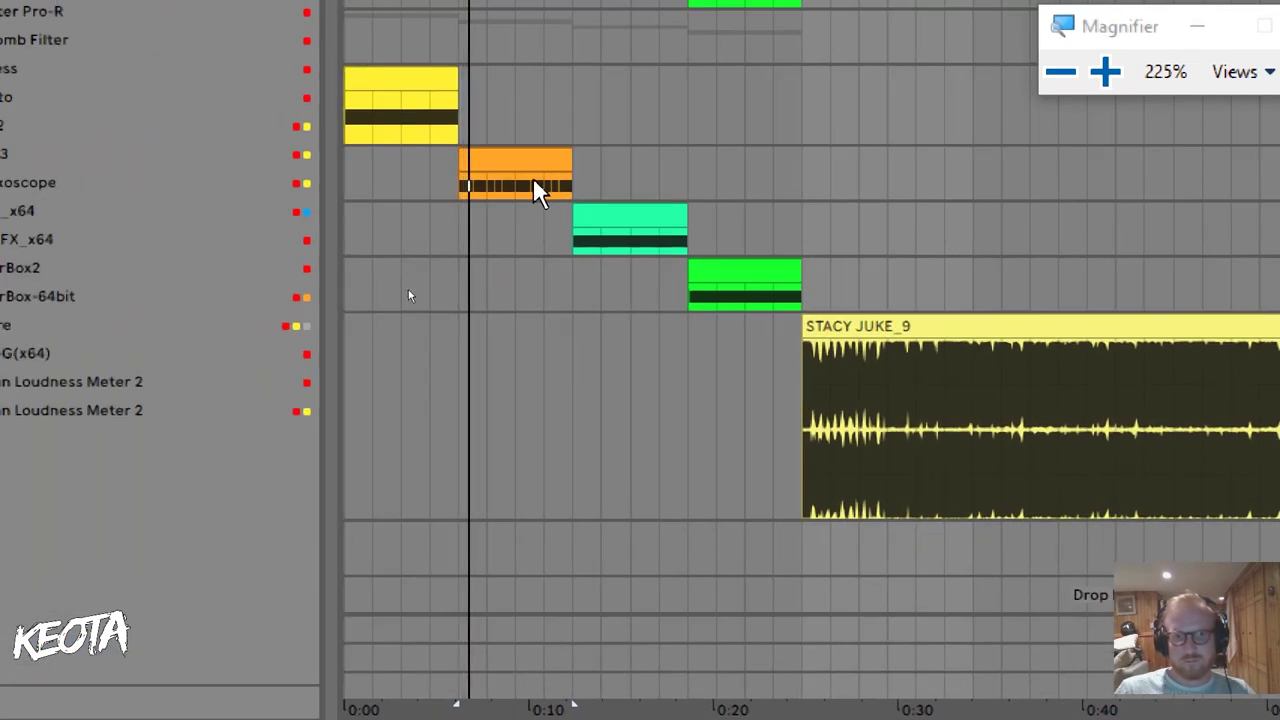
# Select the orange clip on track 8 in the STOCK group, enlarge the track, and stop playback at 100% magnification
pyautogui.click(518, 177)
pyautogui.scroll(3, 514, 168)
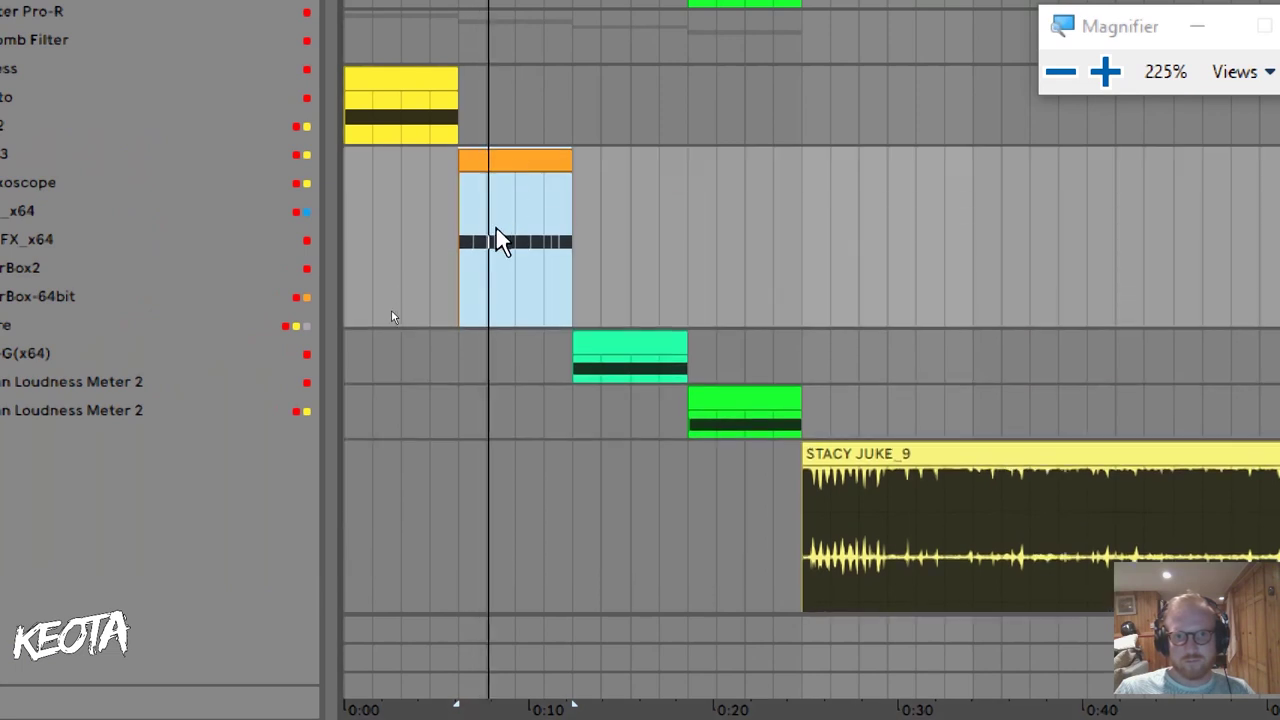
pyautogui.scroll(3, 495, 229)
pyautogui.scroll(-5, 494, 229)
pyautogui.scroll(-4, 392, 322)
pyautogui.press('space')
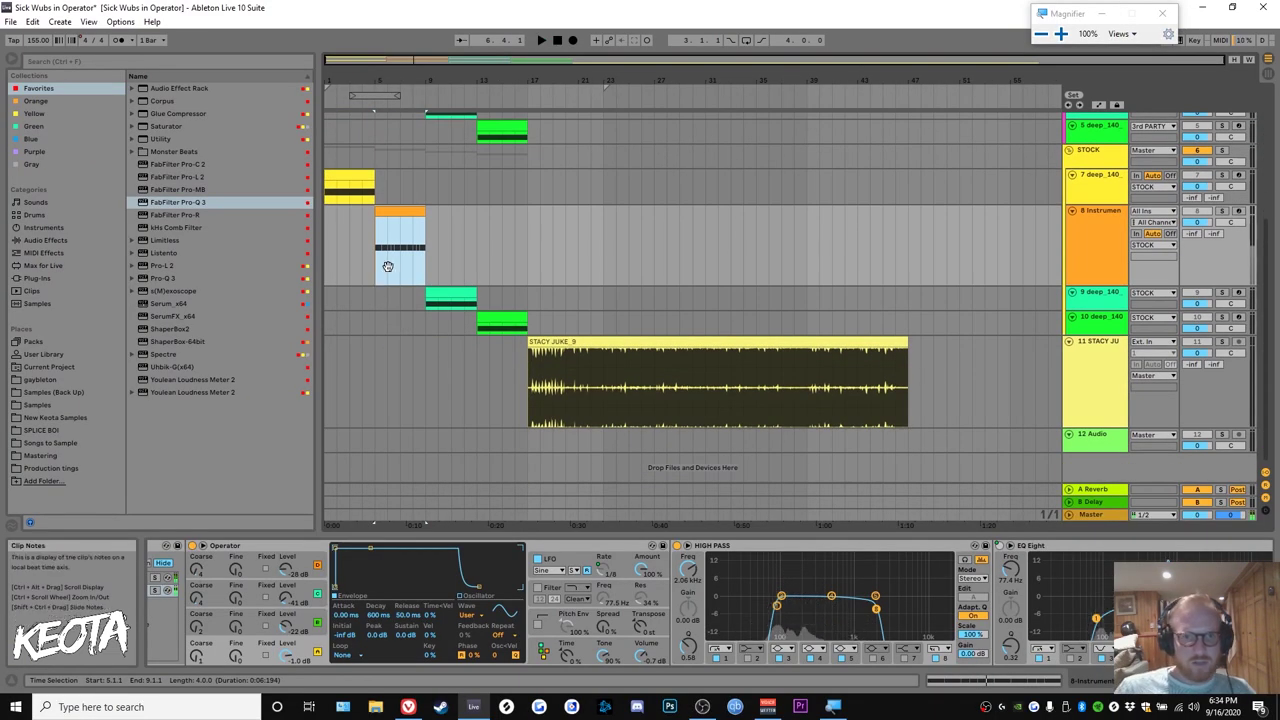
# Zoom in on track 8's clip and show automation to examine its Macro 2, 3, 5 and 6 lanes
pyautogui.scroll(5, 383, 260)
pyautogui.scroll(1, 496, 238)
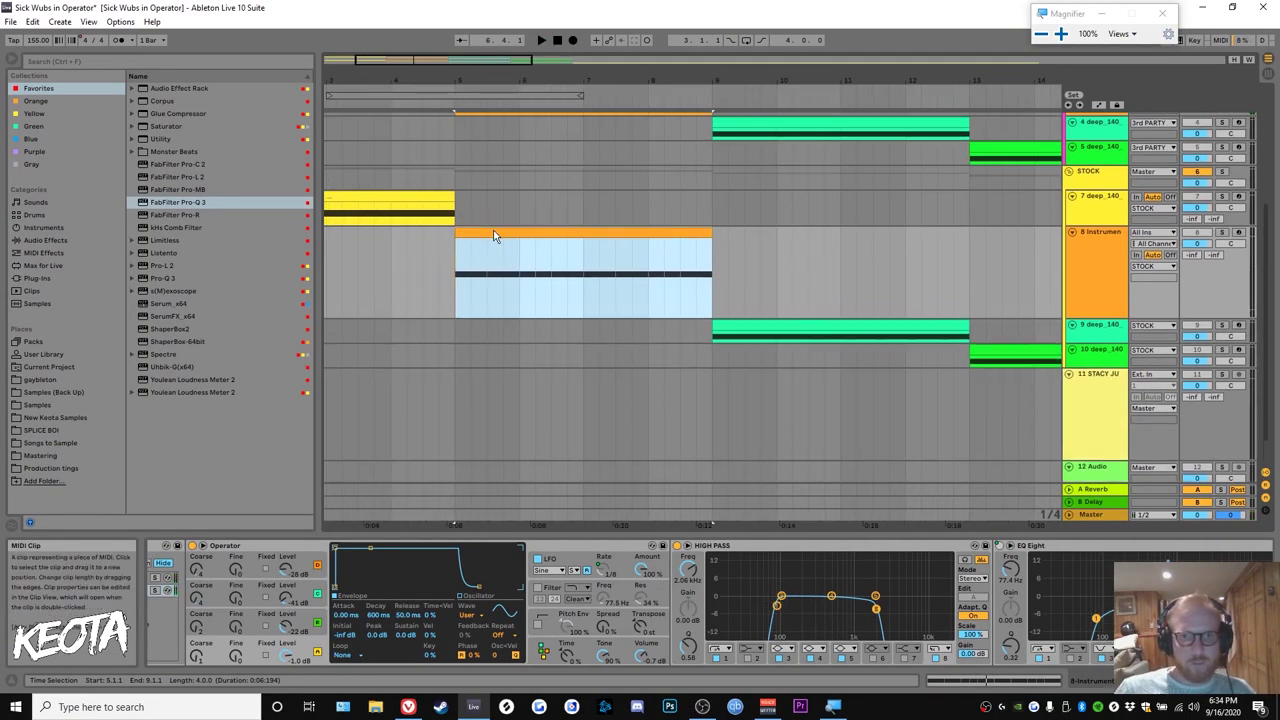
pyautogui.scroll(3, 490, 241)
pyautogui.moveTo(484, 246); pyautogui.dragTo(526, 262)
pyautogui.scroll(1, 527, 270)
pyautogui.press('a')
pyautogui.moveTo(533, 364); pyautogui.dragTo(526, 230)
pyautogui.scroll(-1, 583, 368)
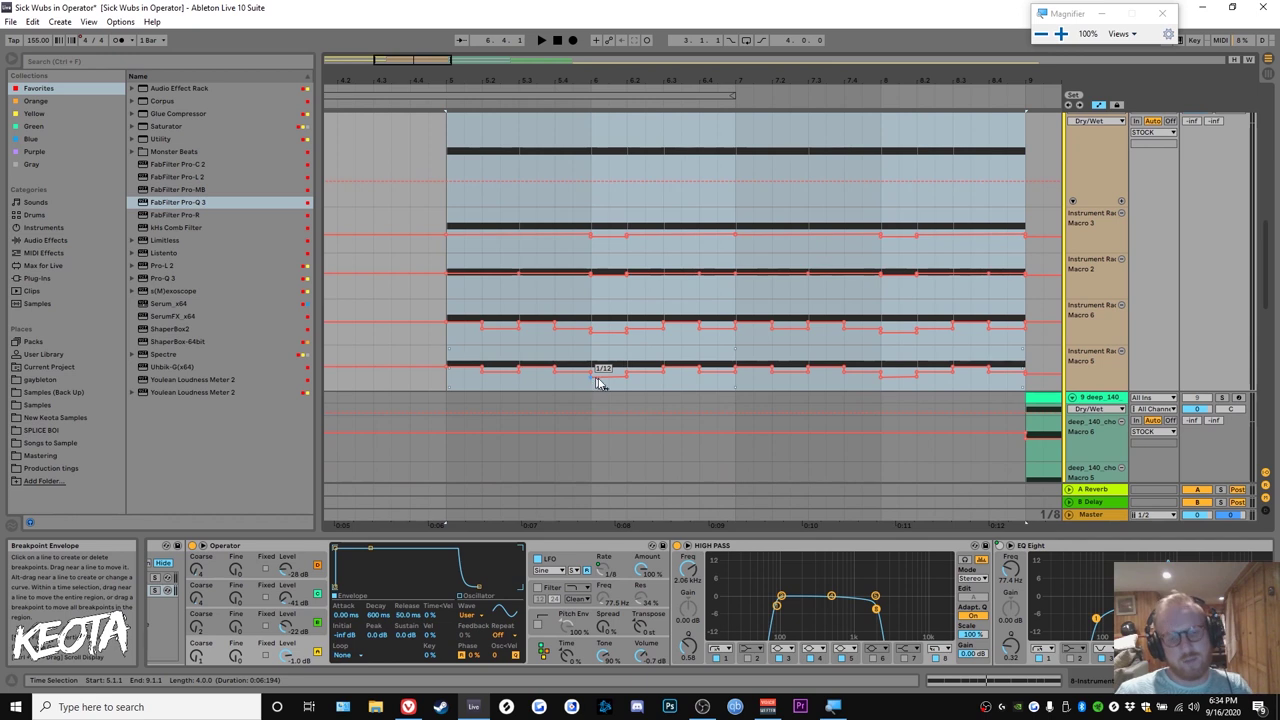
# Bring track 8's instrument racks into view and play the clip to examine how automation moves the sync macros
pyautogui.click(573, 572)
pyautogui.scroll(5, 560, 574)
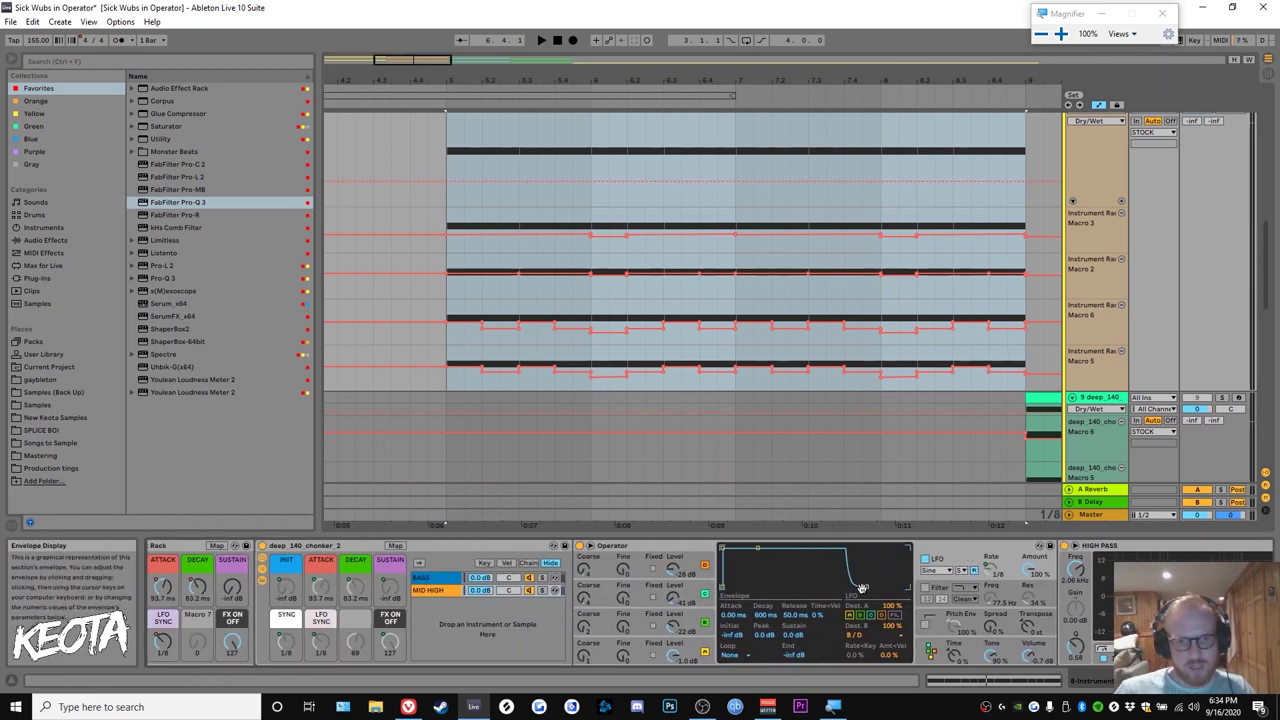
pyautogui.moveTo(760, 351); pyautogui.dragTo(783, 431)
pyautogui.press('space')
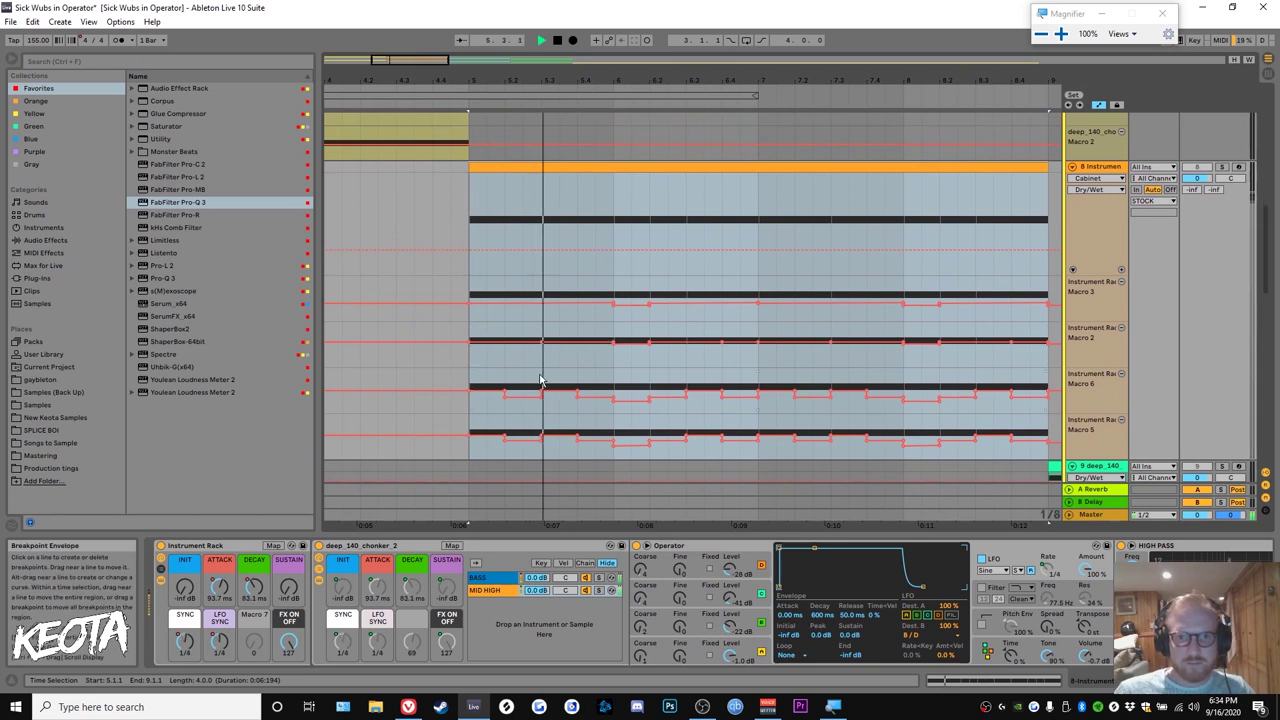
# Hide the automation, return to the orange clip on track 3, and play it from bar 5
pyautogui.press('a')
pyautogui.moveTo(571, 212); pyautogui.dragTo(604, 447)
pyautogui.press('space')
pyautogui.click(552, 287)
pyautogui.press('space')
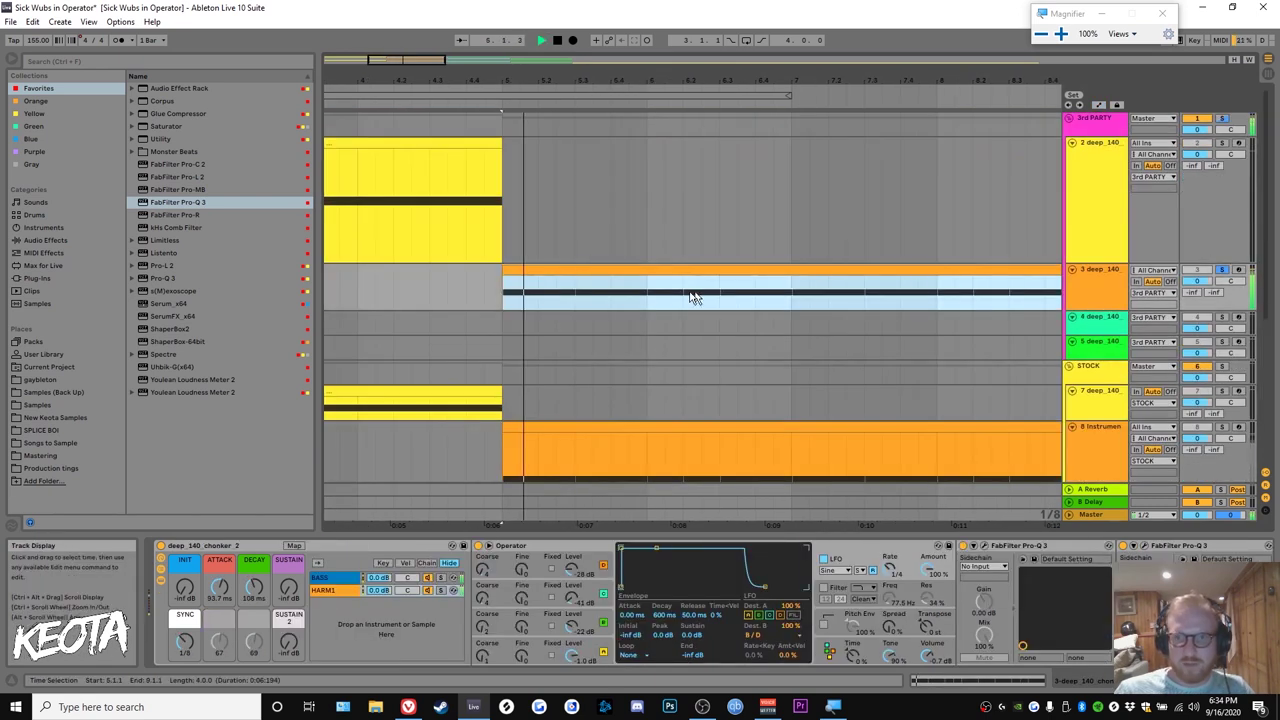
# Enlarge track 3, stop playback, and show the rack's SYNC macro automation in a new lane
pyautogui.scroll(4, 640, 305)
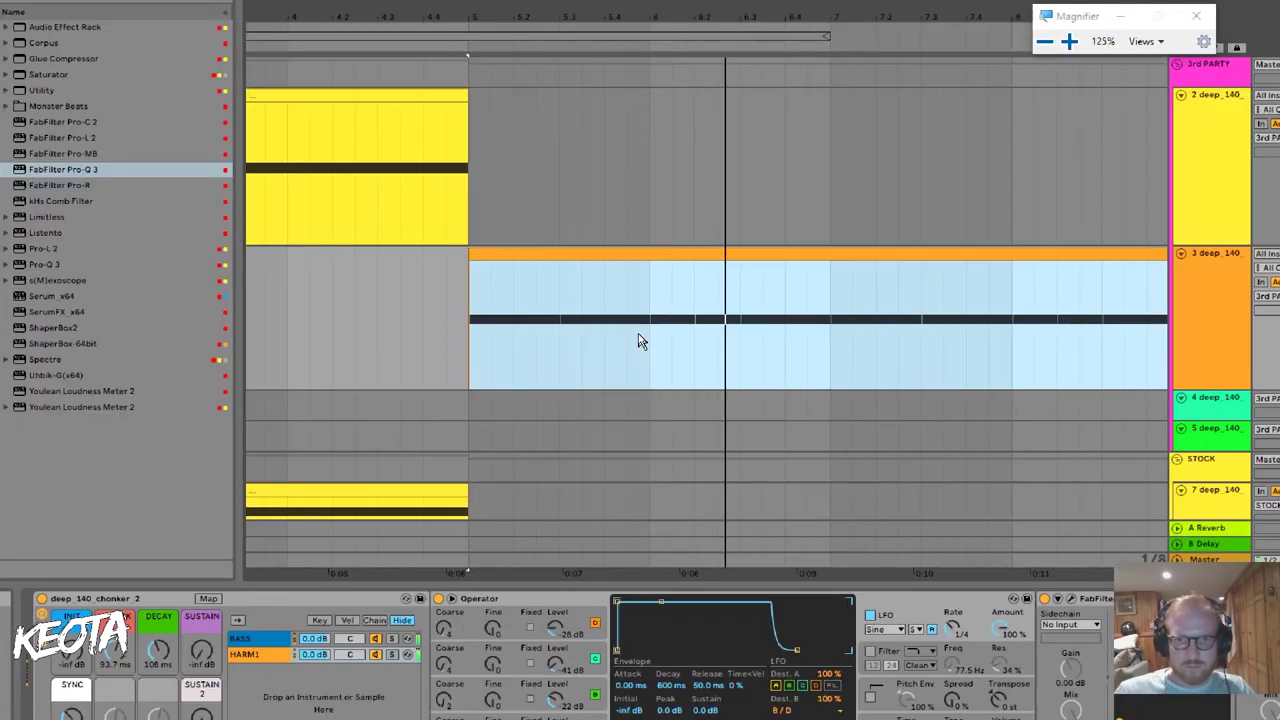
pyautogui.press('space')
pyautogui.press('a')
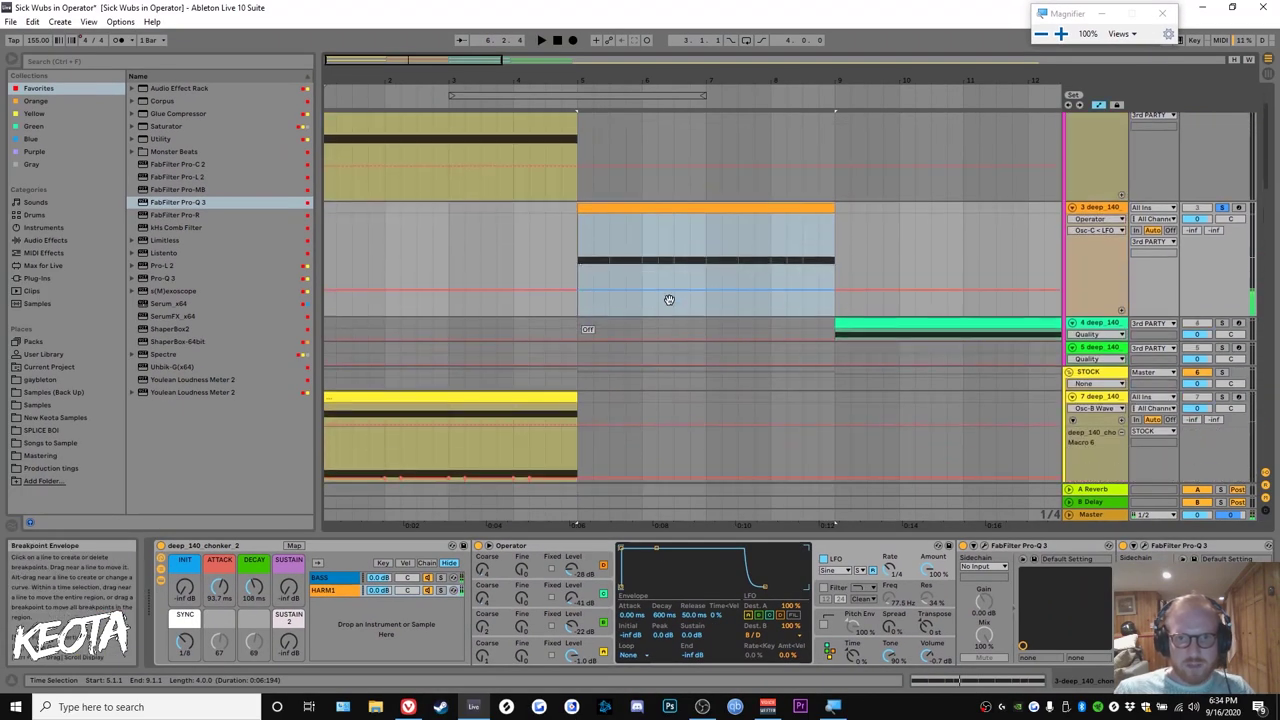
pyautogui.press('a')
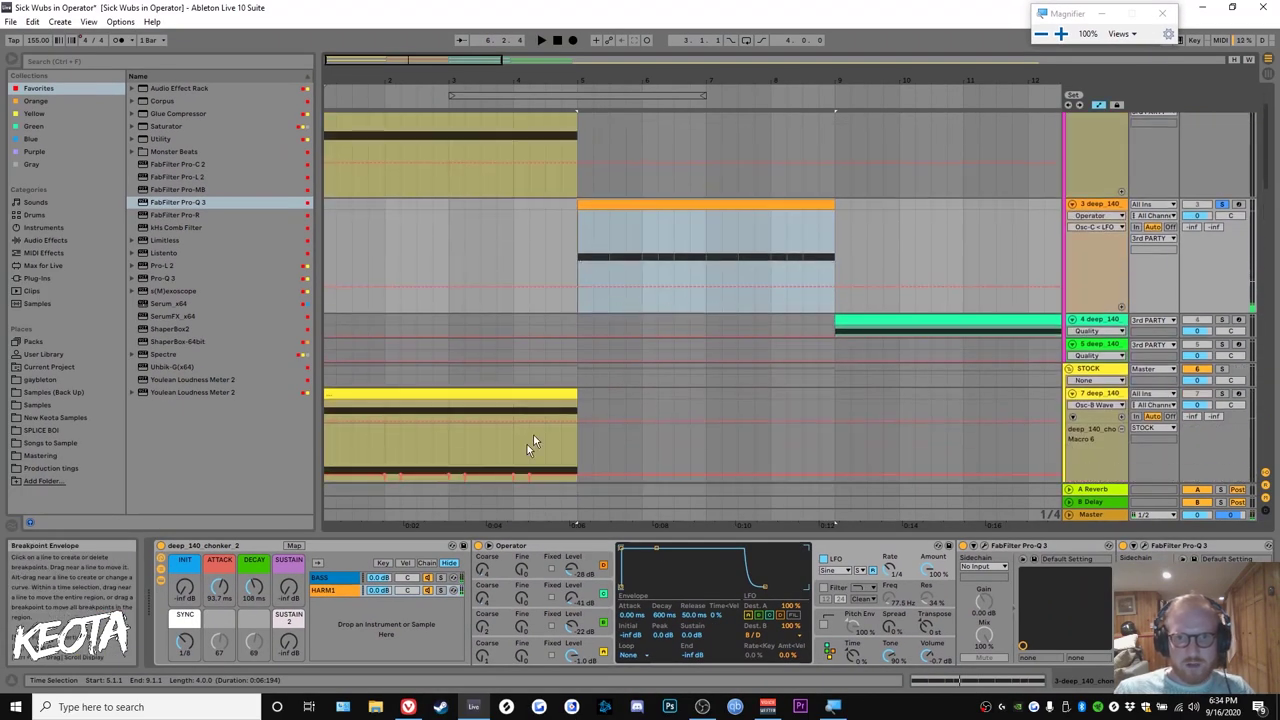
pyautogui.rightClick(190, 648)
pyautogui.click(292, 446)
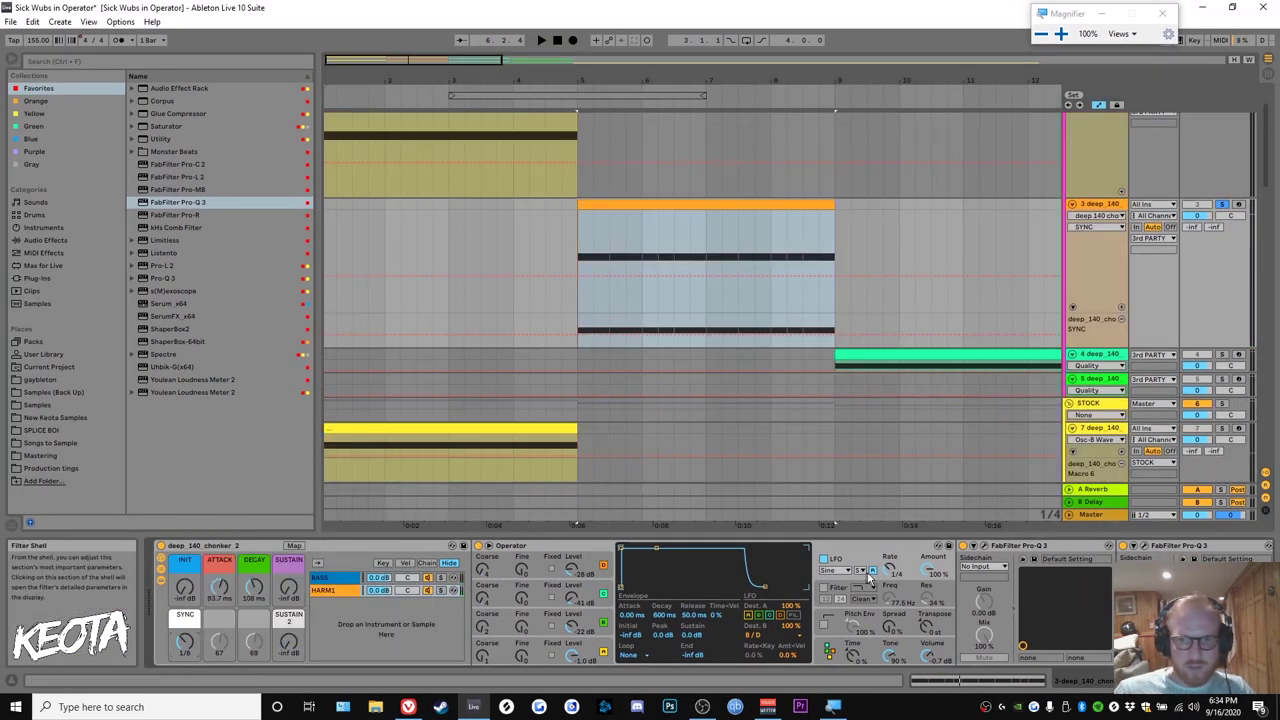
# Map the HARM1 Operator's LFO rate to the rack's sixth macro and name the macro LFO SYNC
pyautogui.rightClick(894, 568)
pyautogui.click(941, 539)
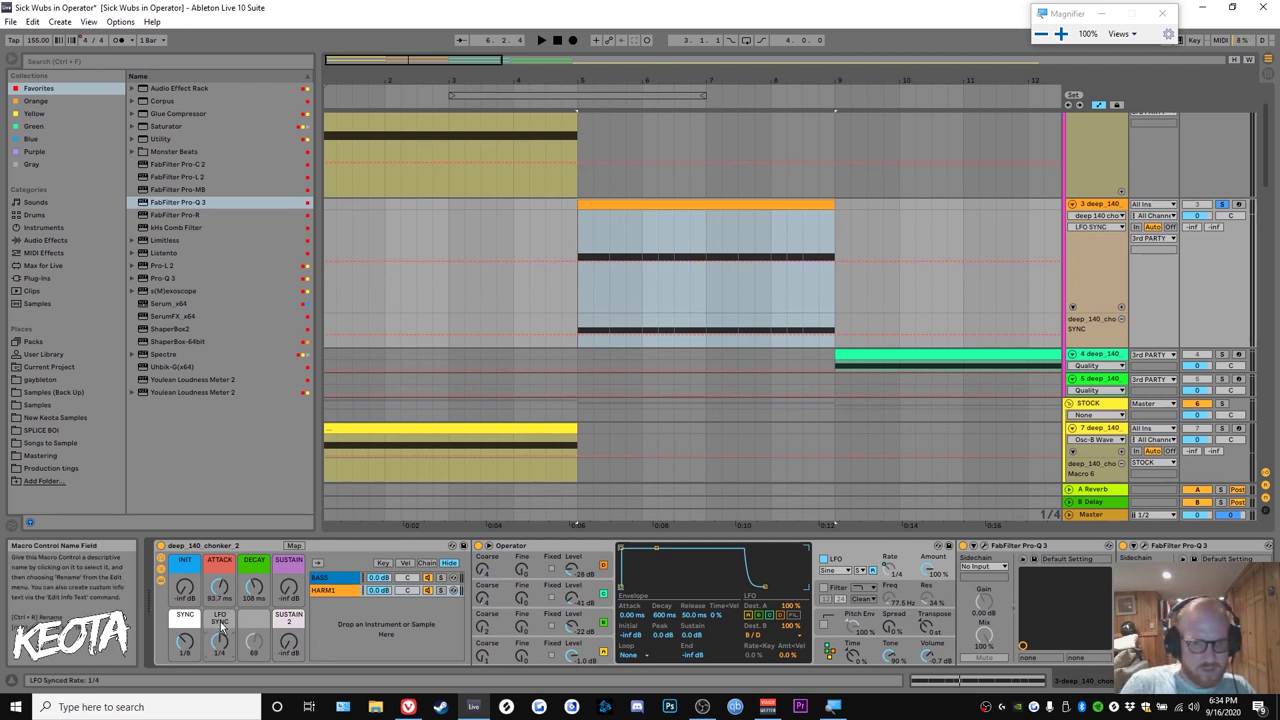
# Colour the LFO SYNC macro lavender and show its automation in a new lane on track 3
pyautogui.rightClick(218, 588)
pyautogui.click(370, 586)
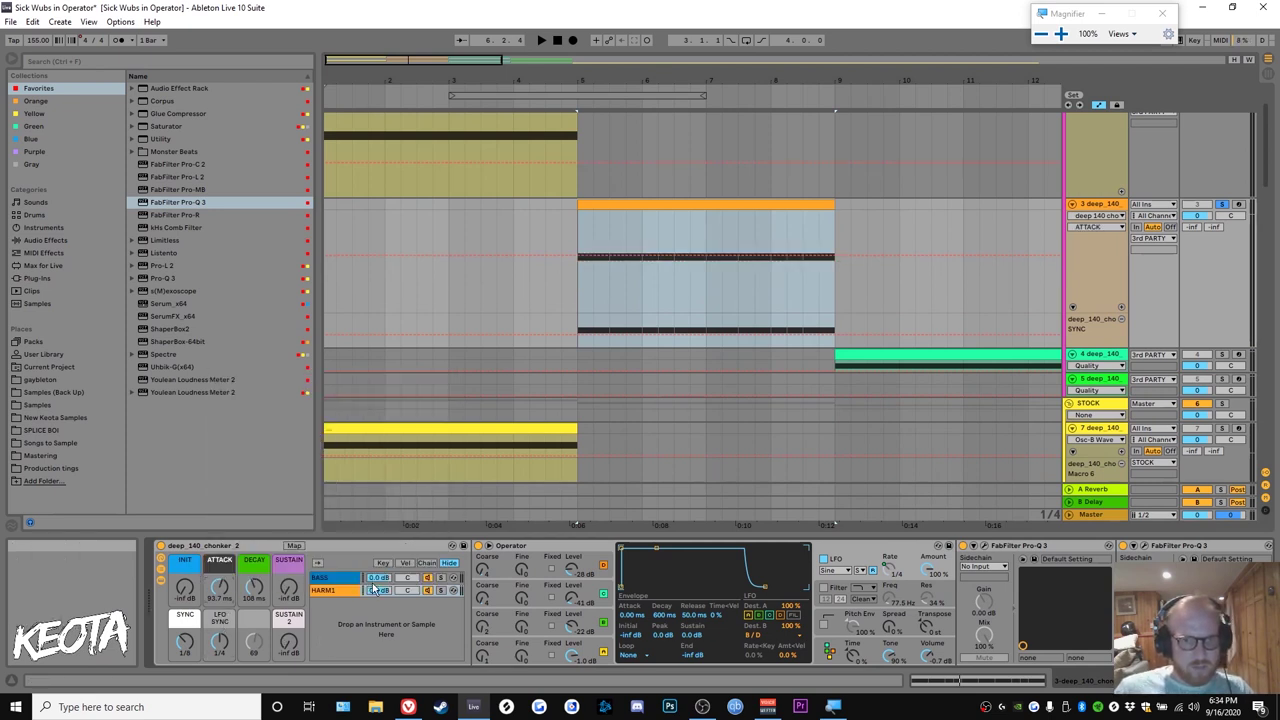
pyautogui.rightClick(223, 626)
pyautogui.rightClick(218, 614)
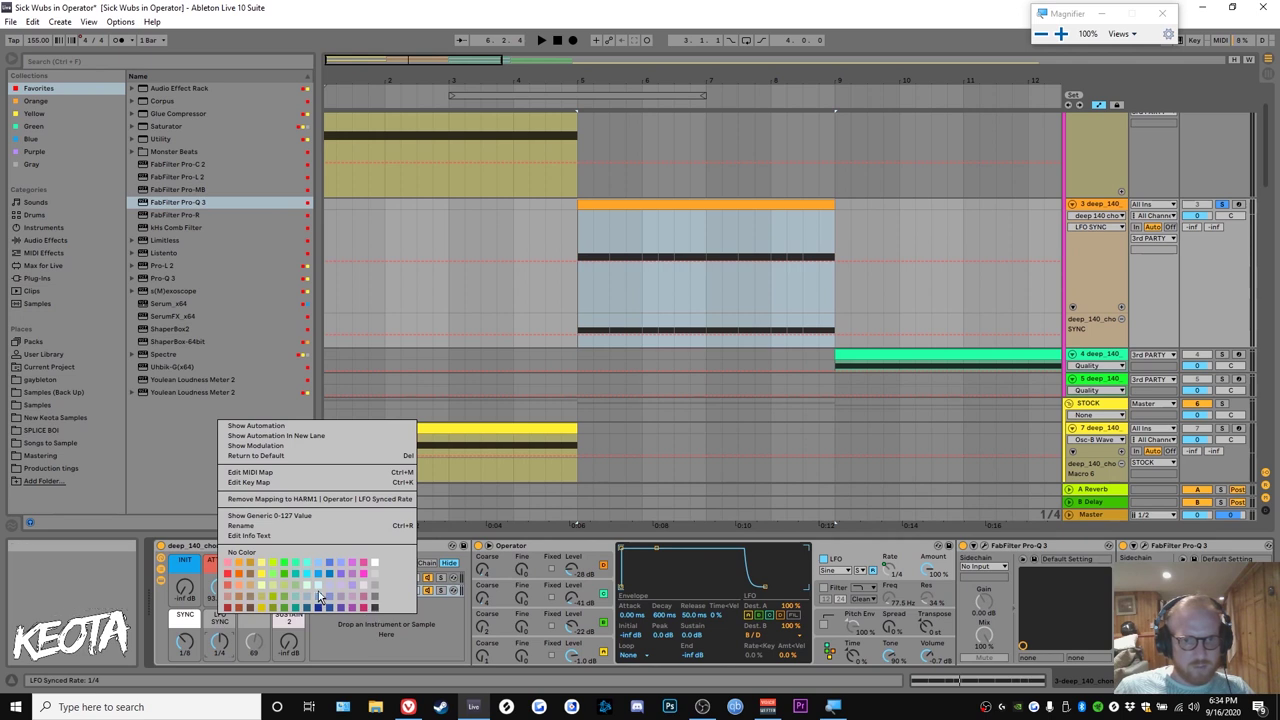
pyautogui.rightClick(225, 638)
pyautogui.click(364, 461)
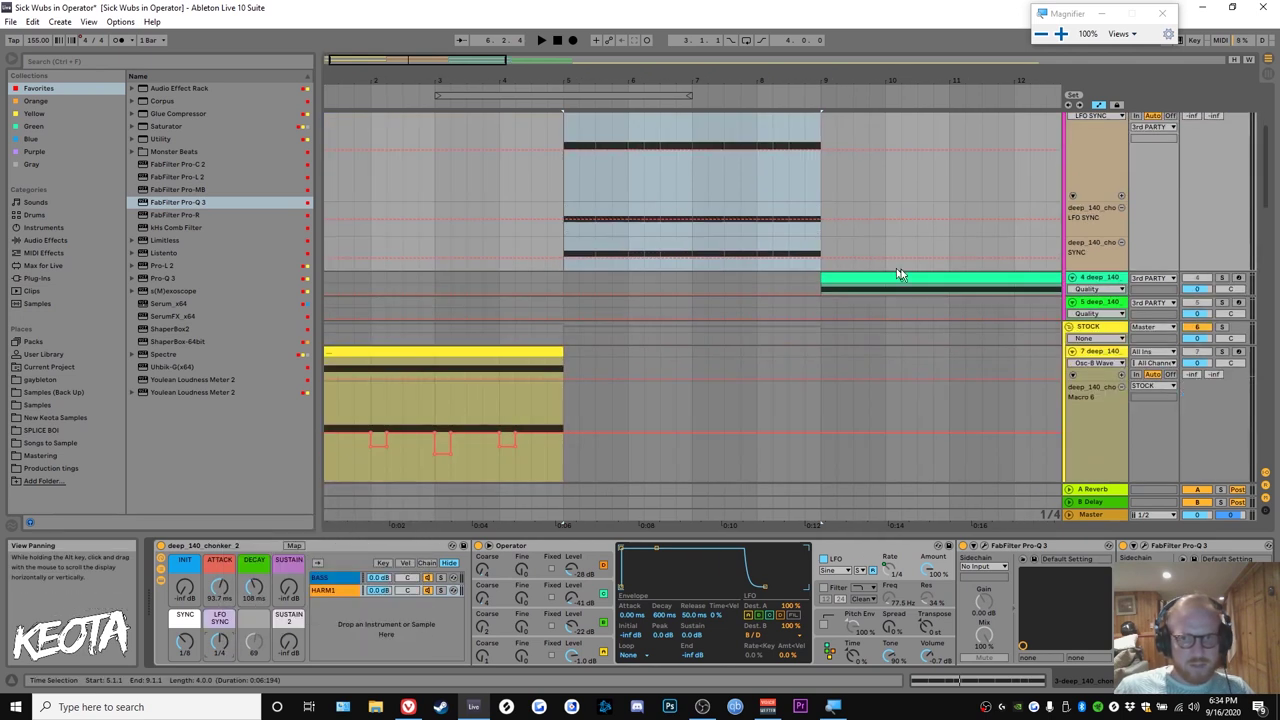
# Zoom in on track 3's clip with its LFO SYNC and SYNC lanes, and play it repeatedly from bar 5
pyautogui.scroll(5, 960, 260)
pyautogui.scroll(1, 656, 357)
pyautogui.press('space')
pyautogui.moveTo(642, 406); pyautogui.dragTo(615, 326)
pyautogui.press('space')
pyautogui.scroll(3, 634, 333)
pyautogui.scroll(-2, 632, 334)
pyautogui.scroll(2, 646, 334)
pyautogui.press('space')
pyautogui.moveTo(453, 309)
pyautogui.mouseDown()
pyautogui.moveTo(403, 297)
pyautogui.moveTo(446, 306)
pyautogui.mouseUp()
pyautogui.press('space')
pyautogui.click(391, 305)
pyautogui.press('space')
pyautogui.scroll(2, 415, 372)
pyautogui.scroll(-2, 438, 370)
pyautogui.moveTo(522, 370); pyautogui.dragTo(516, 380)
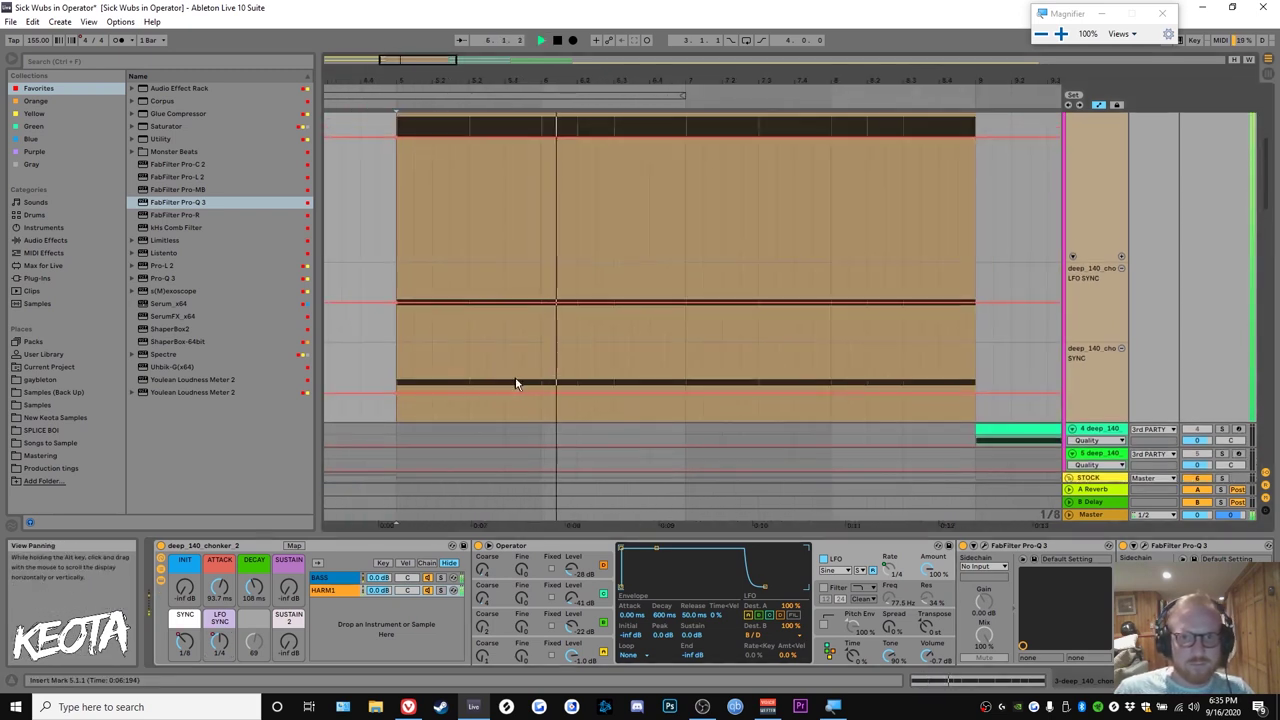
# Lower the LFO SYNC automation over the first beat of bar 6 and play the clip to audition the change
pyautogui.press('space')
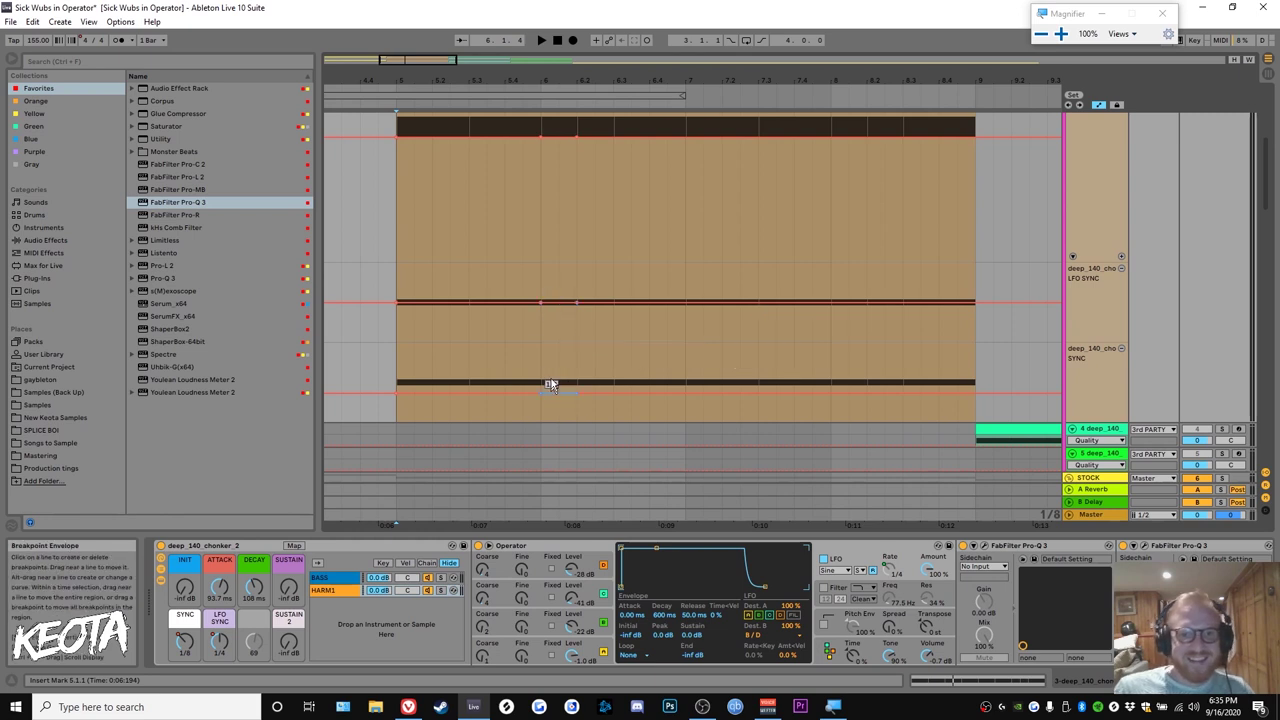
pyautogui.click(576, 303)
pyautogui.press('space')
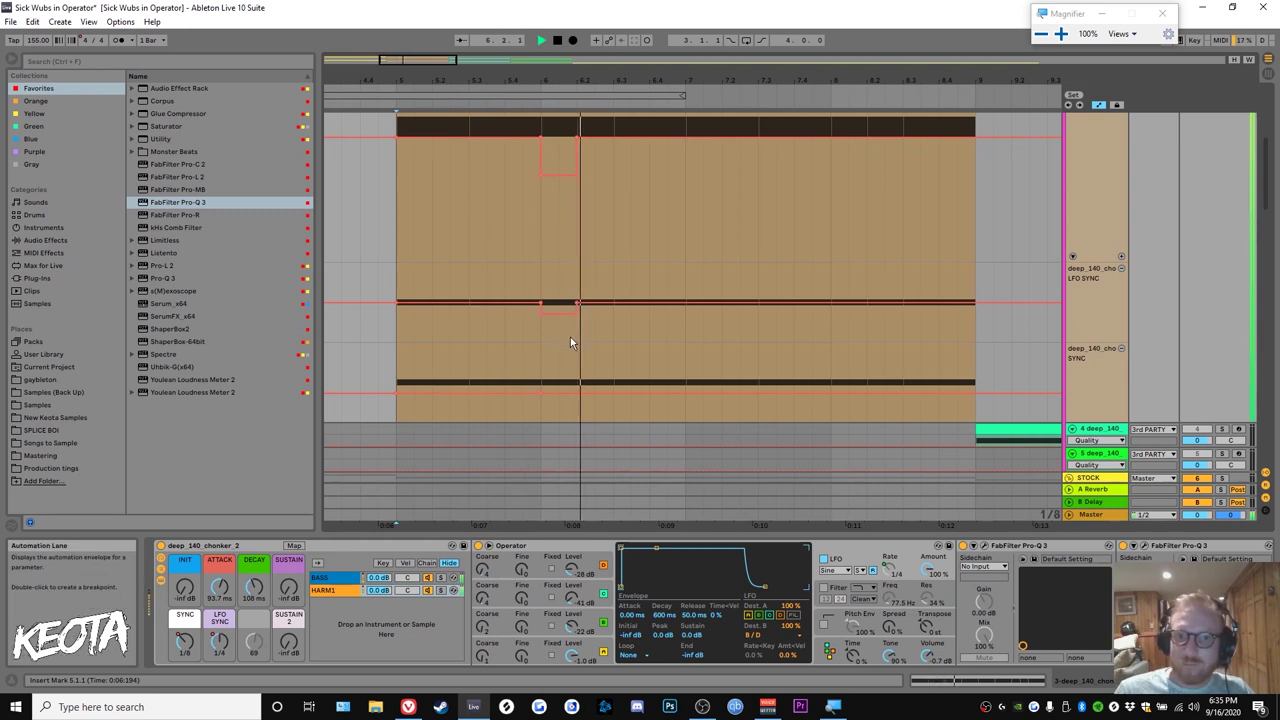
pyautogui.scroll(3, 546, 333)
pyautogui.moveTo(550, 332); pyautogui.dragTo(651, 340)
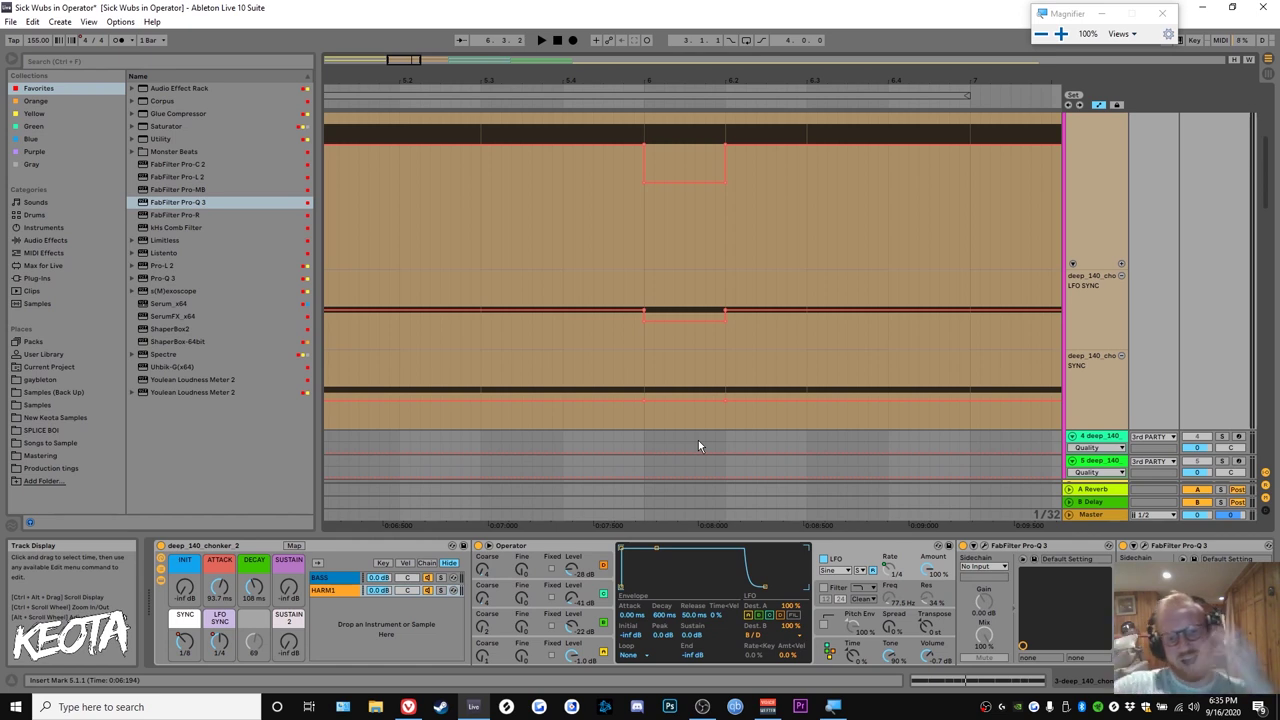
# Play track 3's clip with its LFO SYNC automation, then hide the automation lanes in the arrangement
pyautogui.press('space')
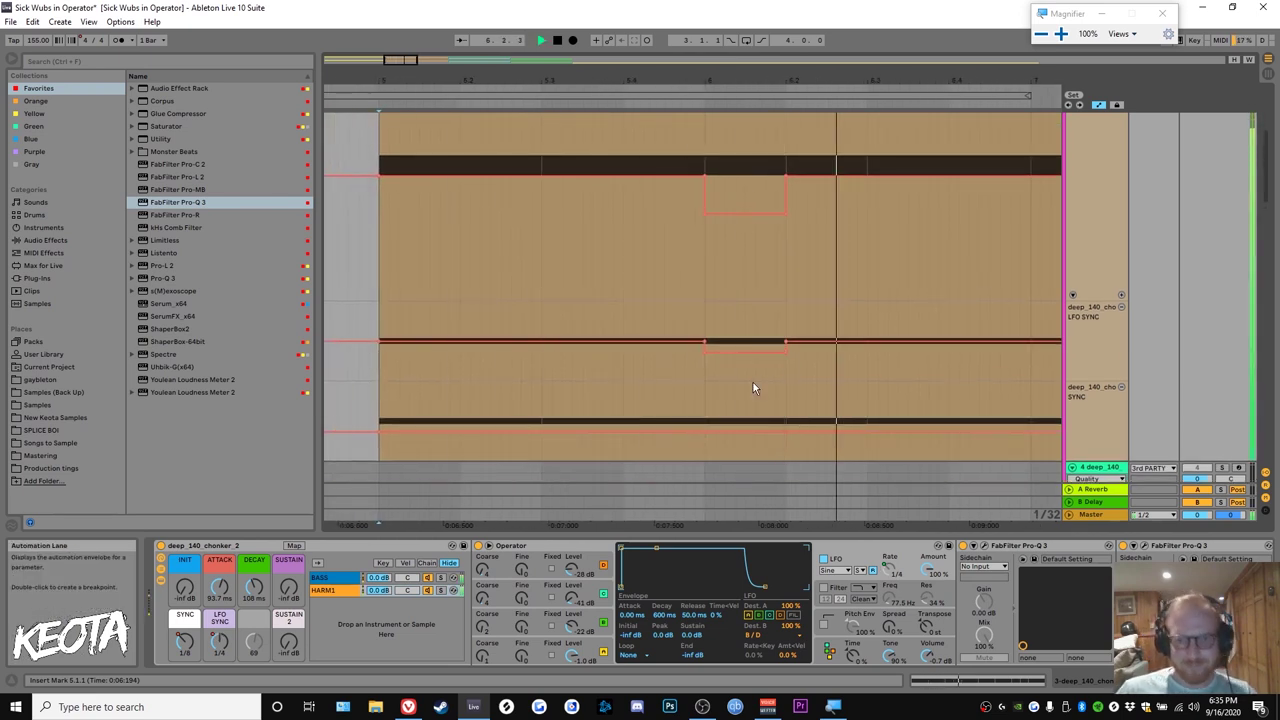
pyautogui.press('space')
pyautogui.scroll(-5, 698, 342)
pyautogui.press('a')
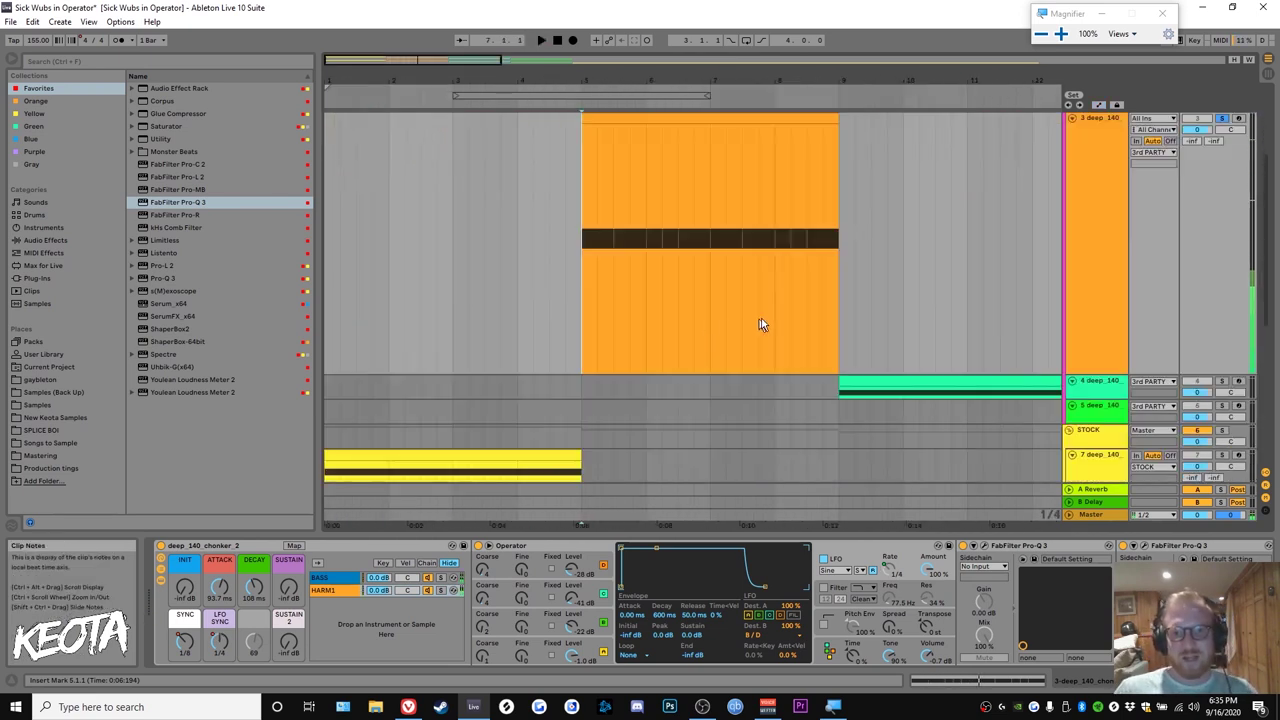
pyautogui.moveTo(763, 323); pyautogui.dragTo(666, 273)
pyautogui.scroll(-5, 962, 537)
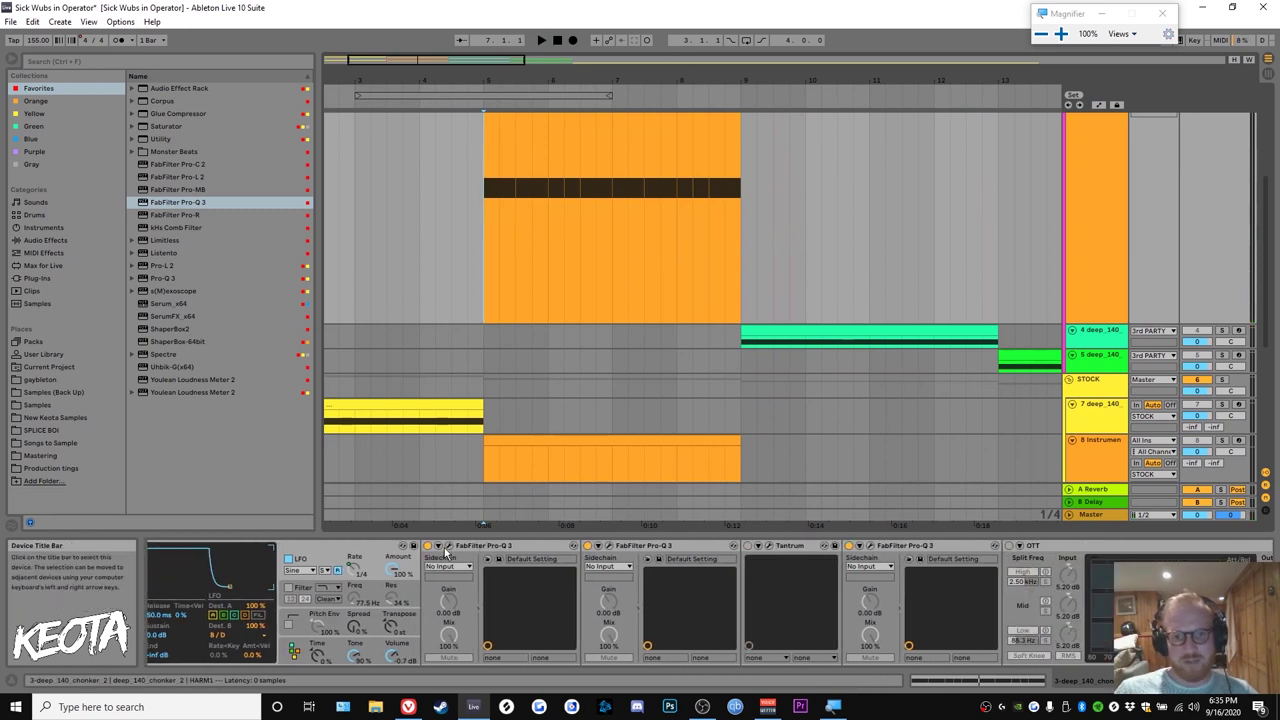
# Rename the HARM1 chain in track 3's rack to MIDHIGH
pyautogui.click(469, 543)
pyautogui.click(640, 106)
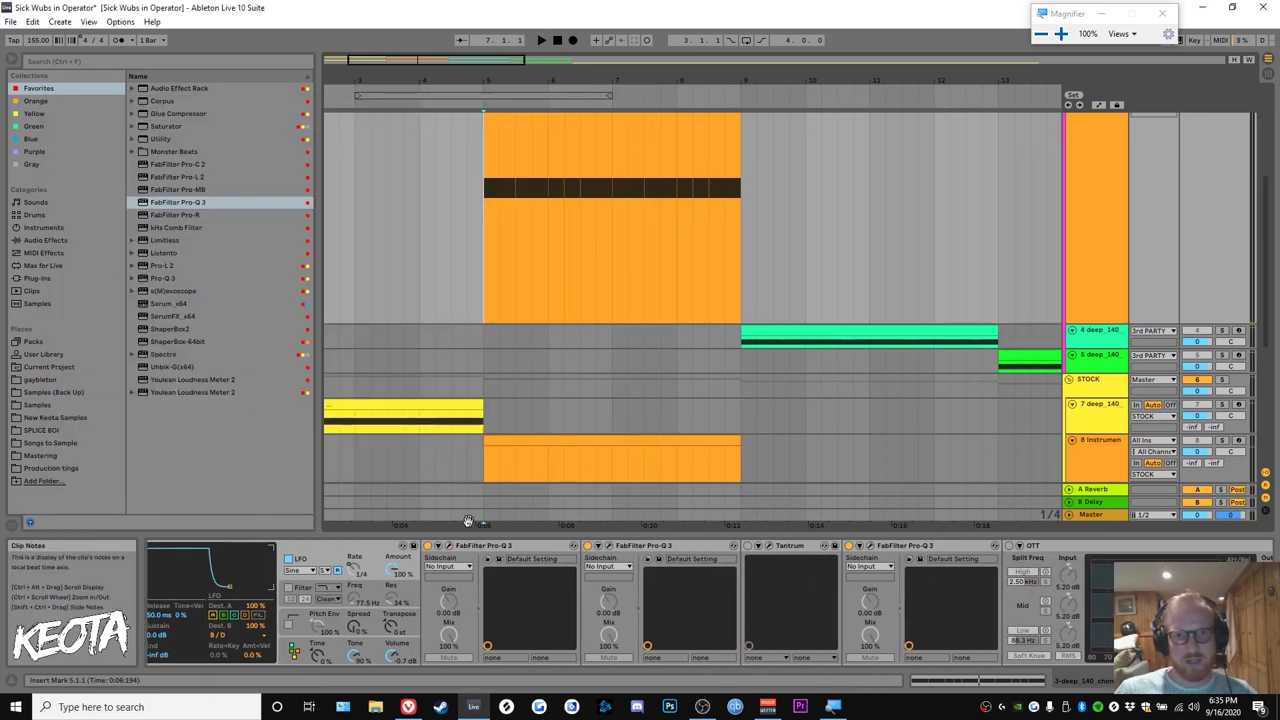
pyautogui.scroll(5, 566, 598)
pyautogui.click(223, 593)
pyautogui.hotkey('ctrl', 'r')
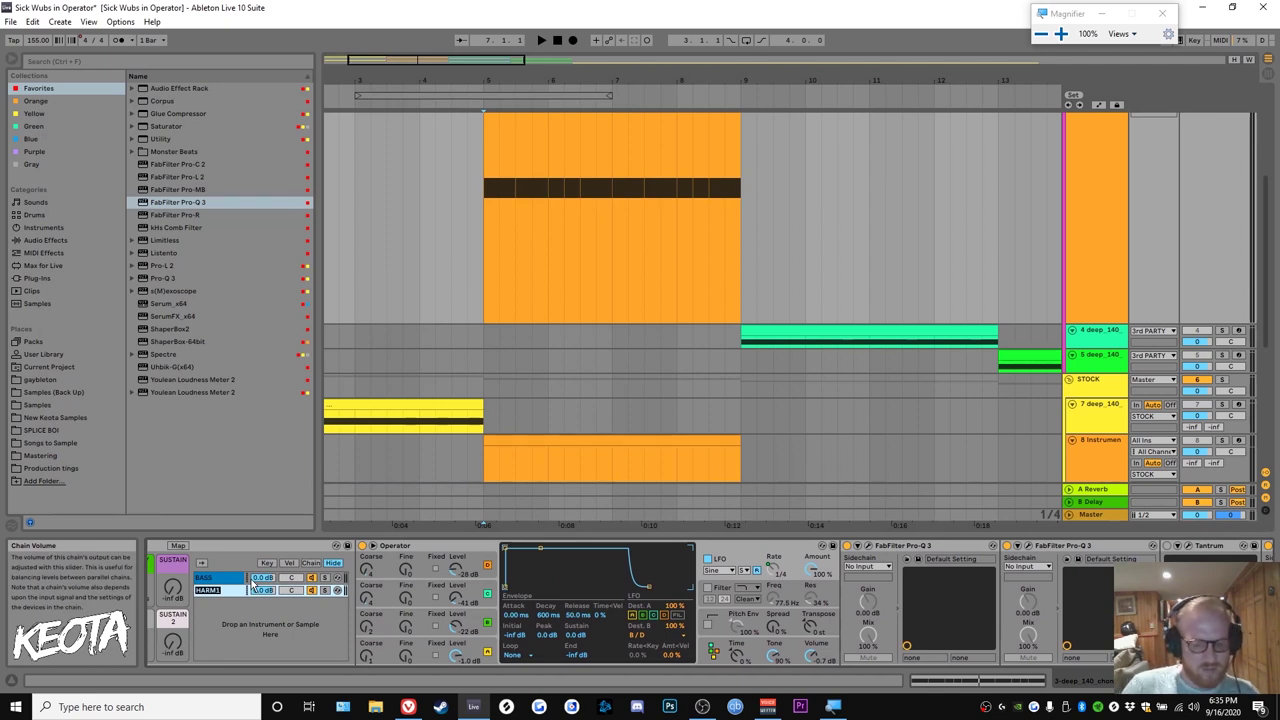
# Enable Tantrum on the MIDHIGH chain and play the clip to hear the distortion
pyautogui.click(1028, 546)
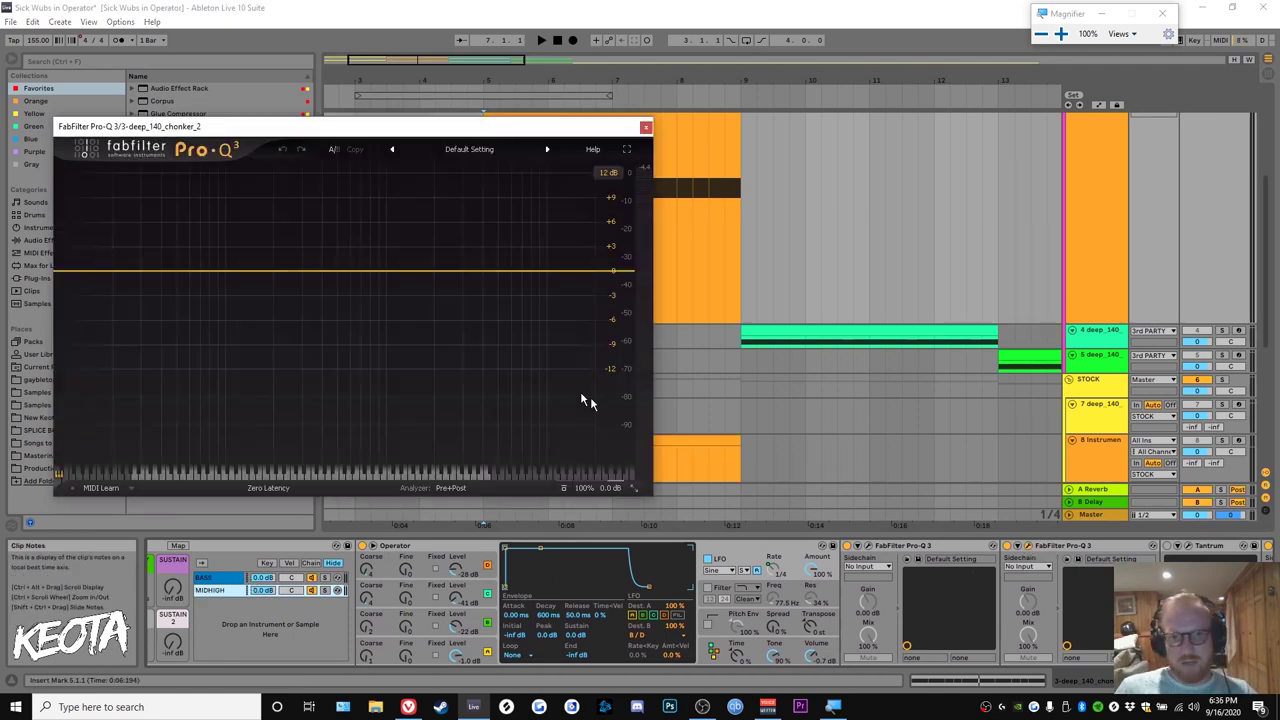
pyautogui.click(645, 127)
pyautogui.scroll(-6, 637, 560)
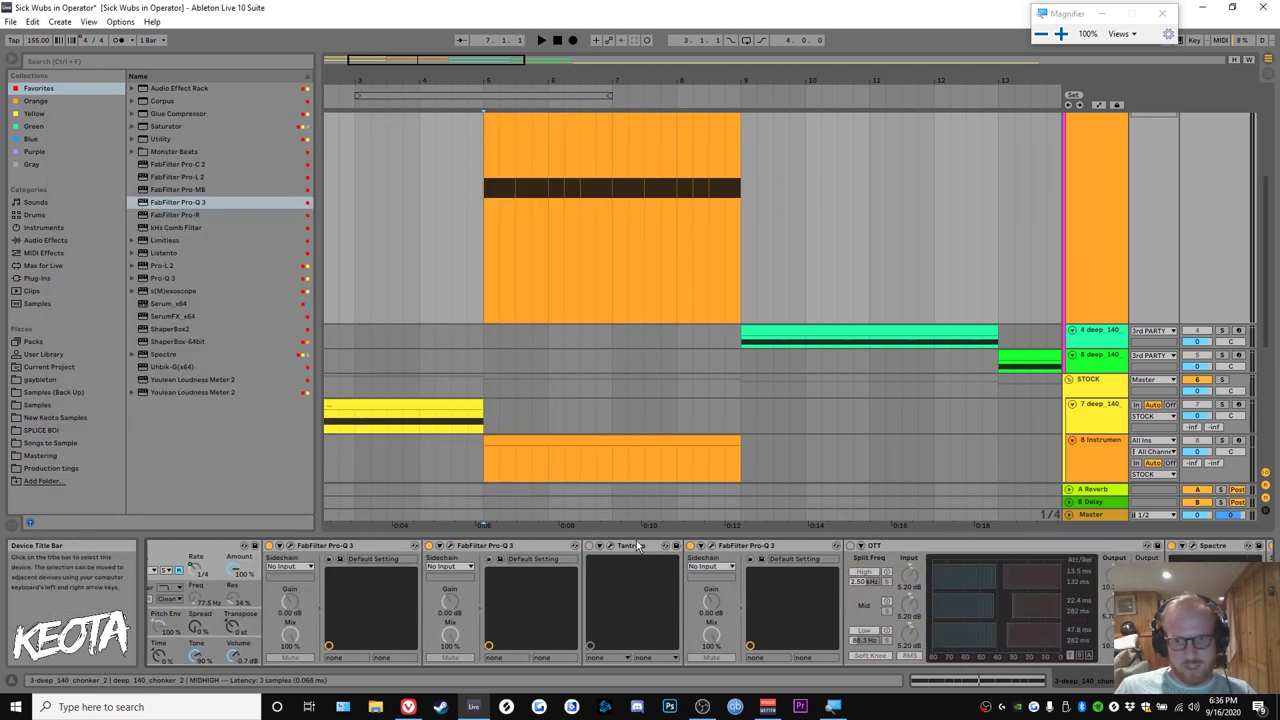
pyautogui.click(611, 546)
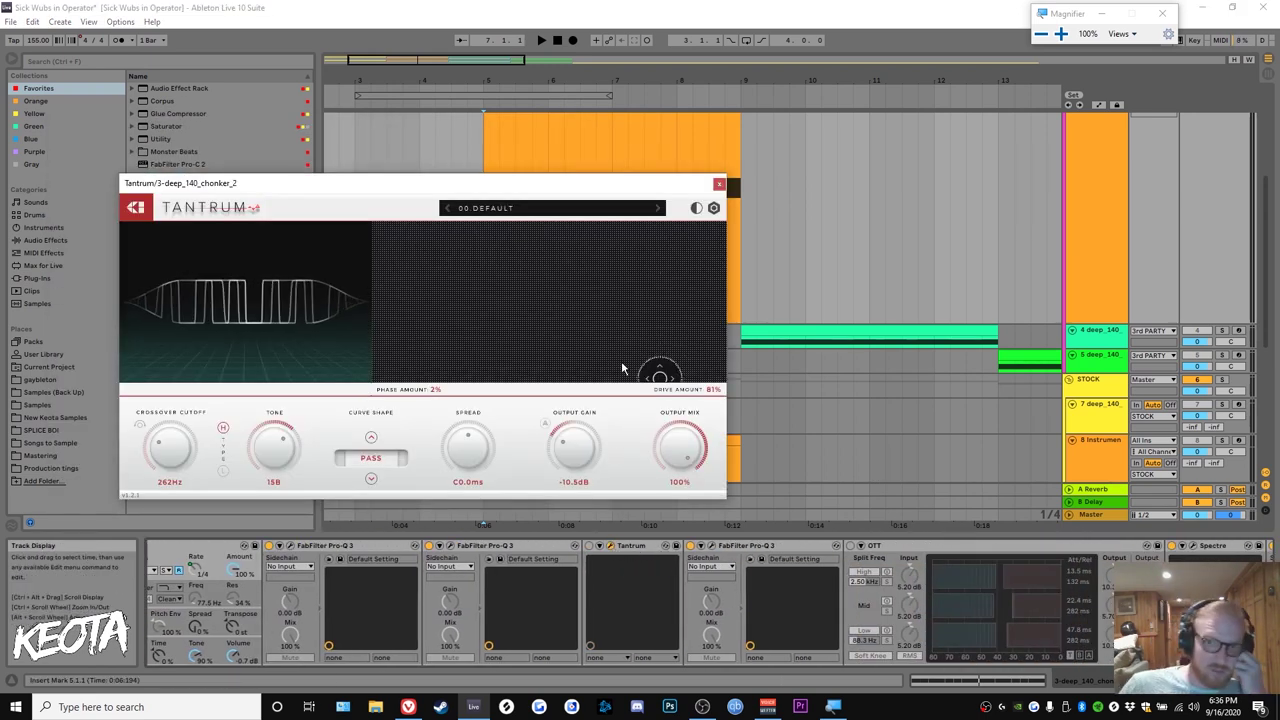
pyautogui.click(592, 549)
pyautogui.press('space')
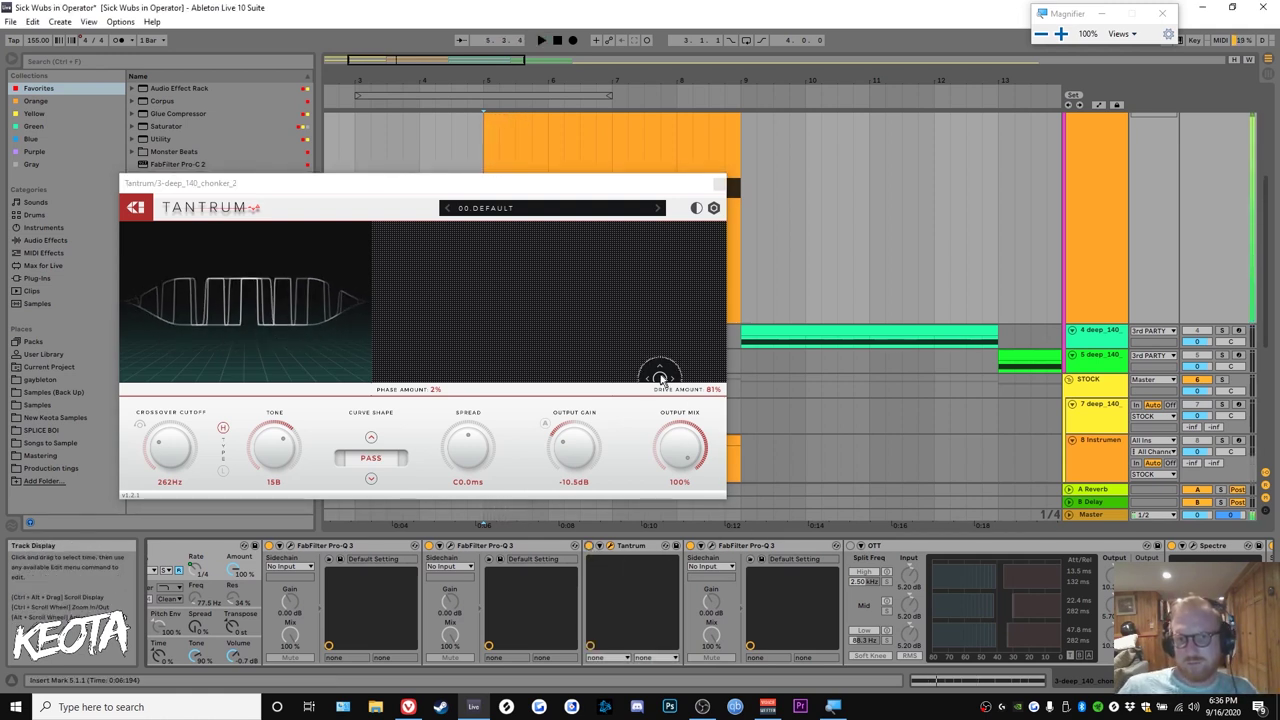
pyautogui.click(719, 184)
# Open Spectre on the MIDHIGH chain and compare the playing clip with Spectre bypassed and enabled
pyautogui.hscroll(4, 988, 583)
pyautogui.press('space')
pyautogui.click(777, 546)
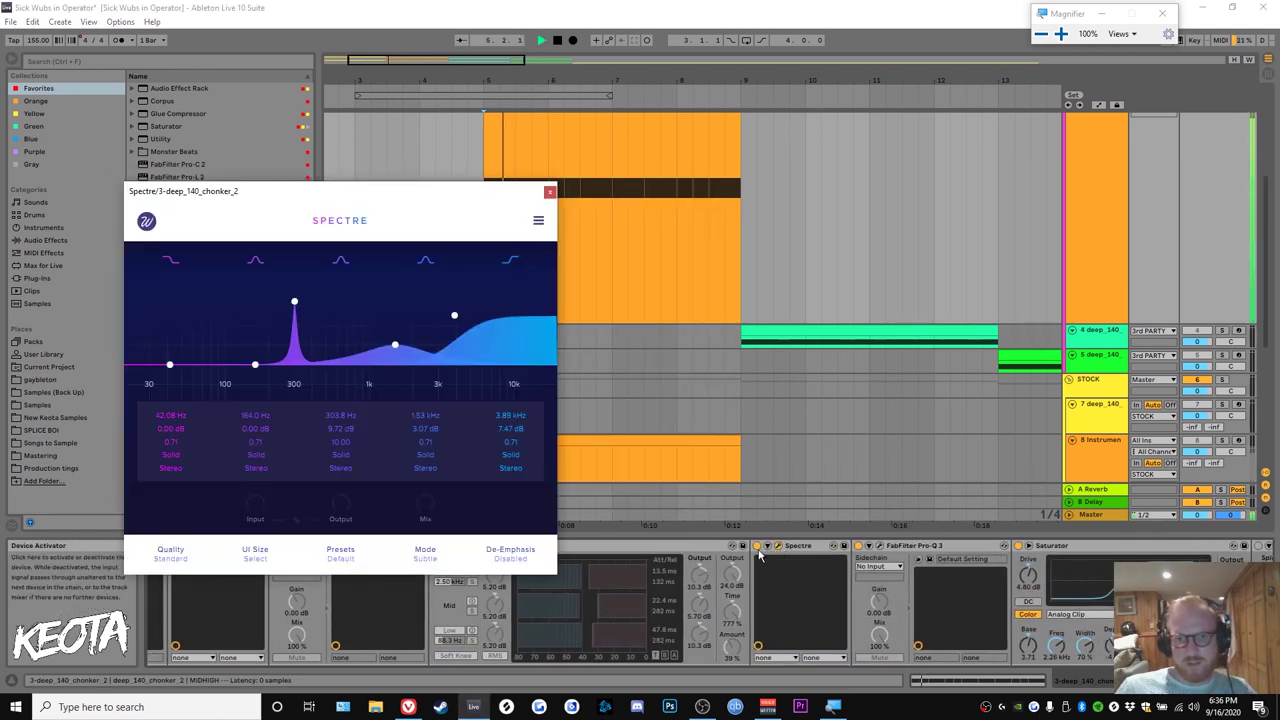
pyautogui.press('super+plus')
pyautogui.press('super+plus')
pyautogui.press('super+plus')
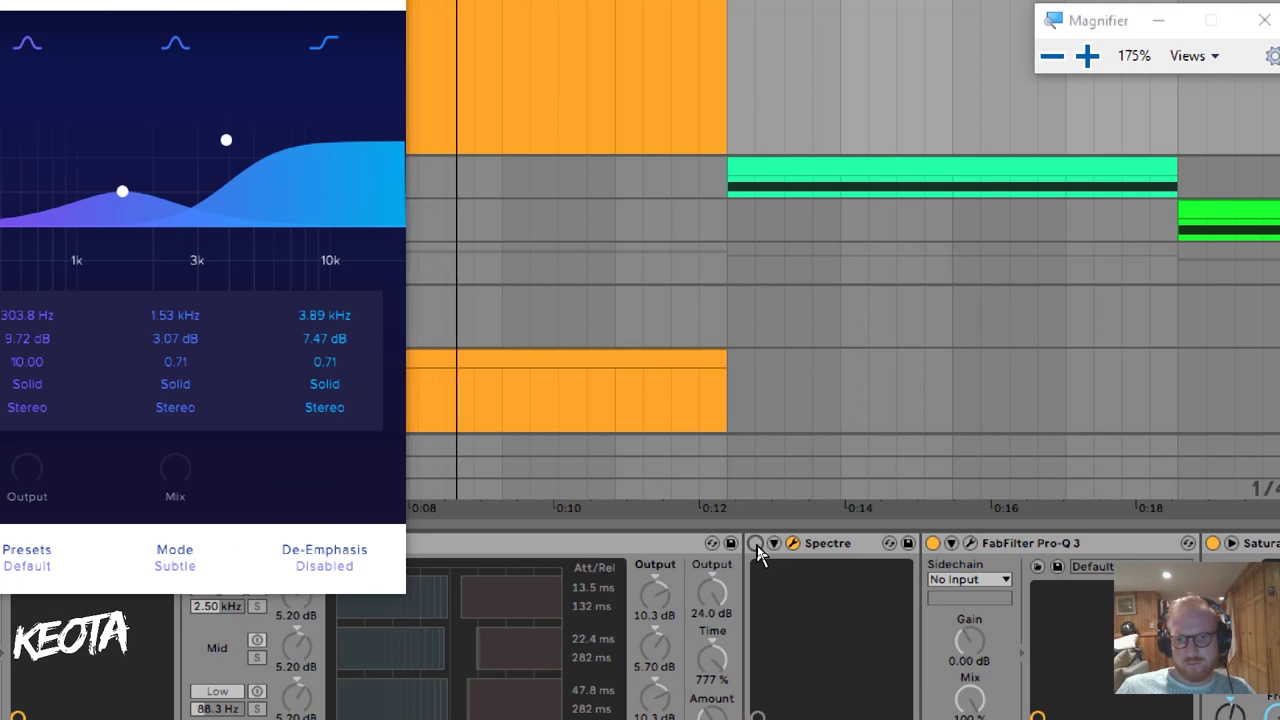
pyautogui.click(757, 546)
pyautogui.press('space')
# Open the Pro-Q 3 after Spectre and compare the playing clip with the EQ bypassed and enabled
pyautogui.click(970, 545)
pyautogui.press('super+minus')
pyautogui.press('super+minus')
pyautogui.press('super+minus')
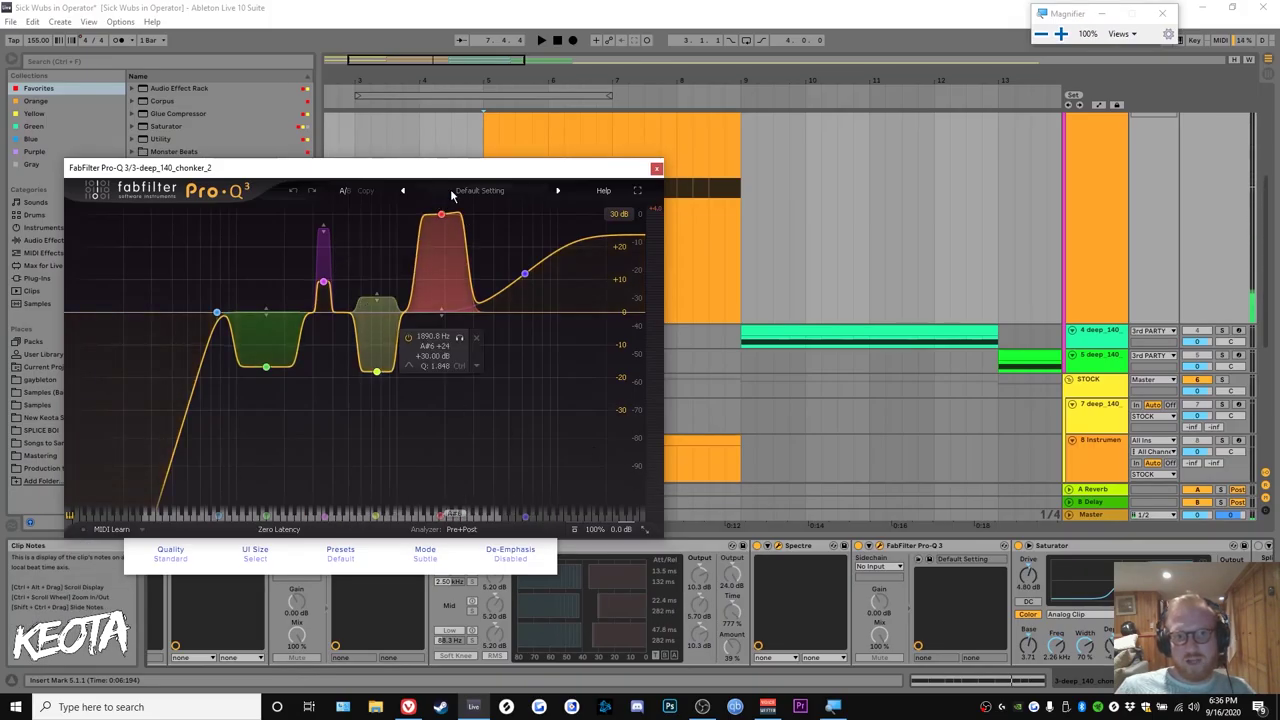
pyautogui.moveTo(482, 178); pyautogui.dragTo(580, 178)
pyautogui.press('space')
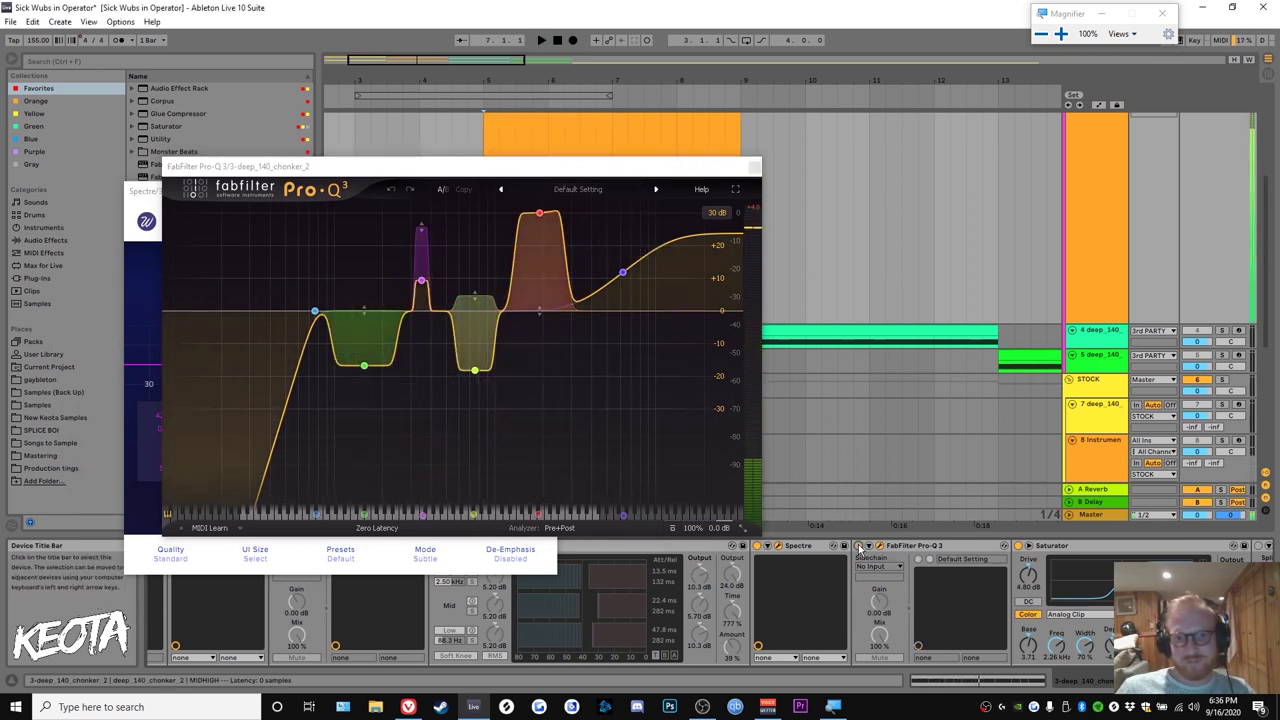
pyautogui.press('space')
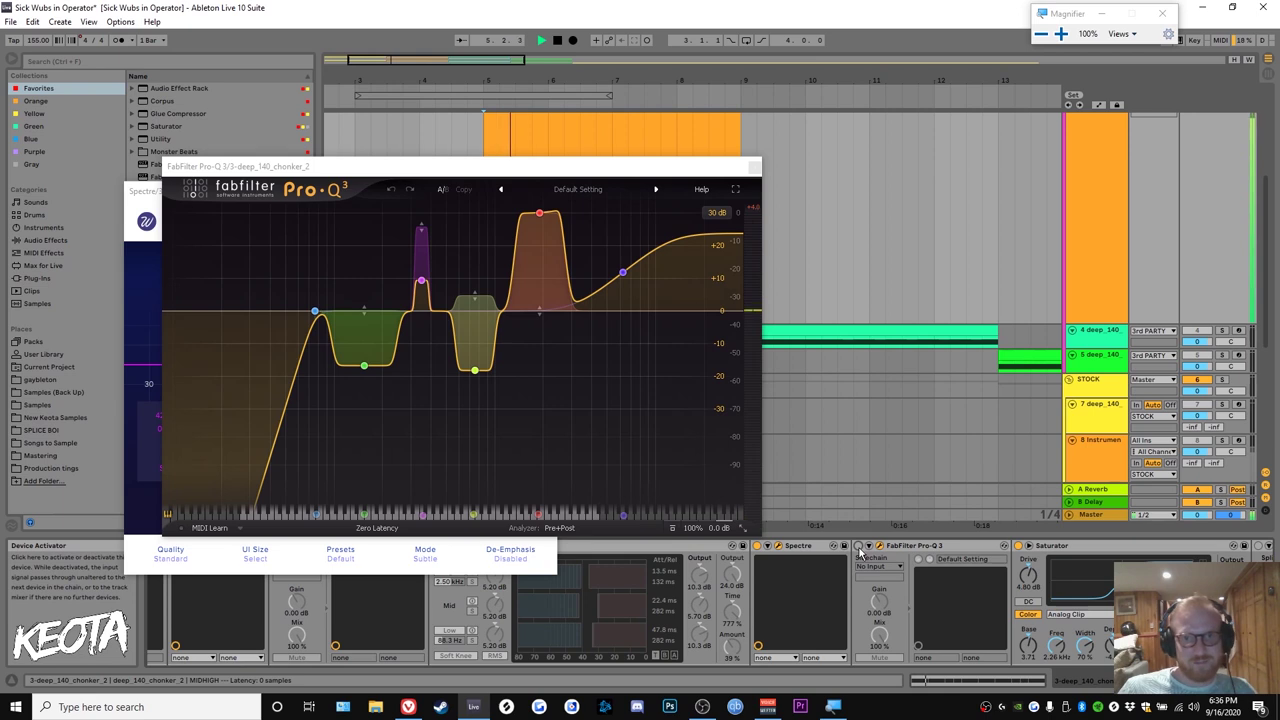
pyautogui.click(858, 546)
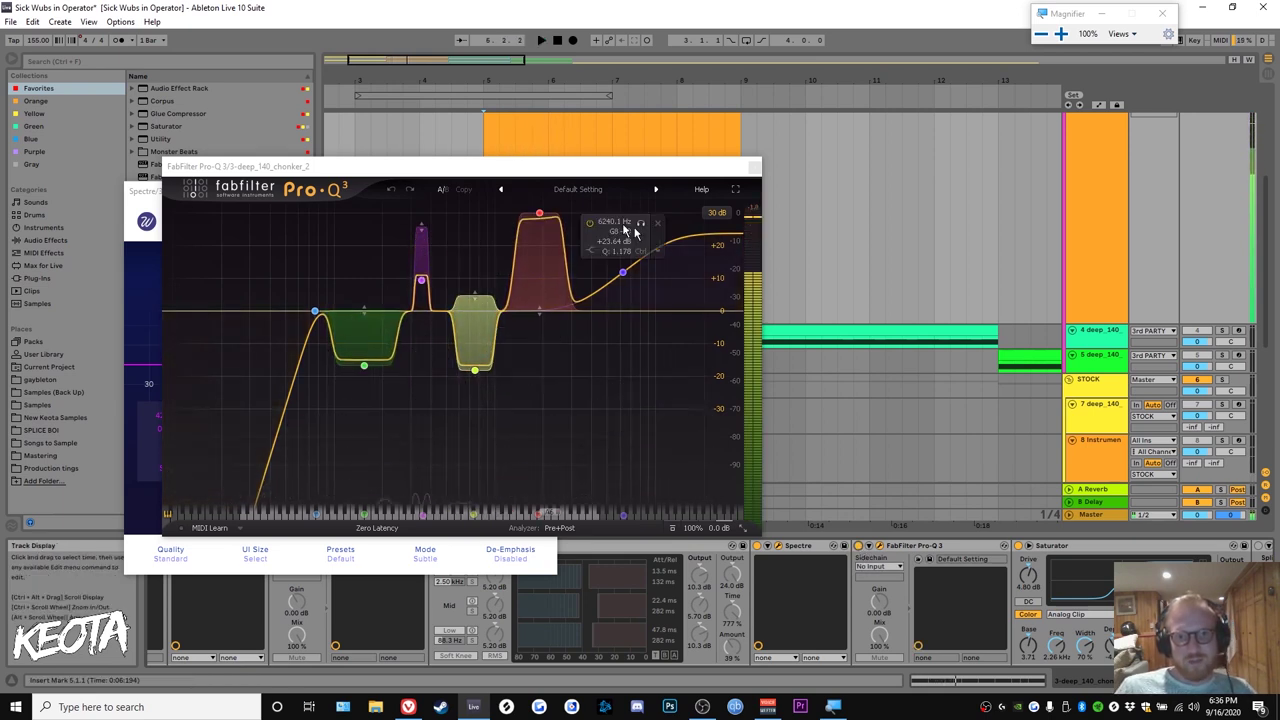
# Select all bands in the Pro-Q 3 to point out its curve, then close the Pro-Q 3 and Spectre windows
pyautogui.moveTo(351, 446); pyautogui.dragTo(951, 169)
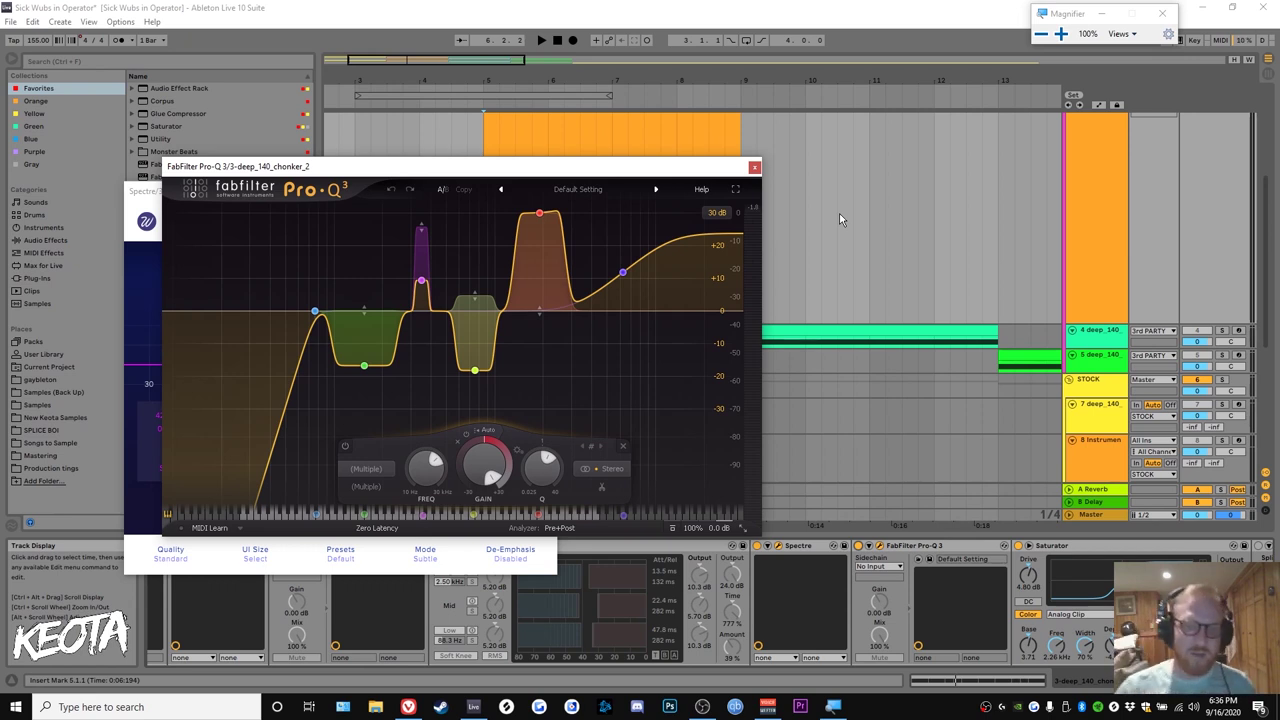
pyautogui.moveTo(711, 168); pyautogui.dragTo(766, 128)
pyautogui.click(809, 127)
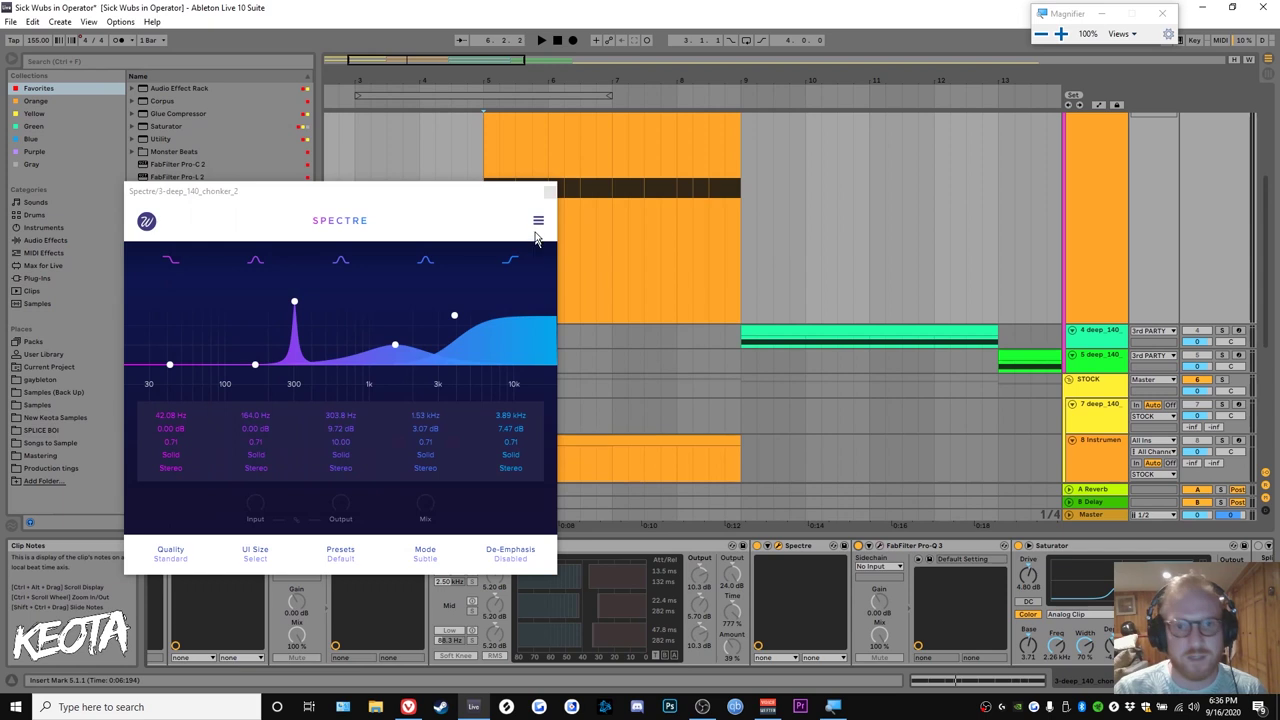
pyautogui.click(547, 196)
# Collapse the 3rd PARTY and STOCK track groups in the arrangement
pyautogui.scroll(2, 794, 306)
pyautogui.scroll(-3, 657, 289)
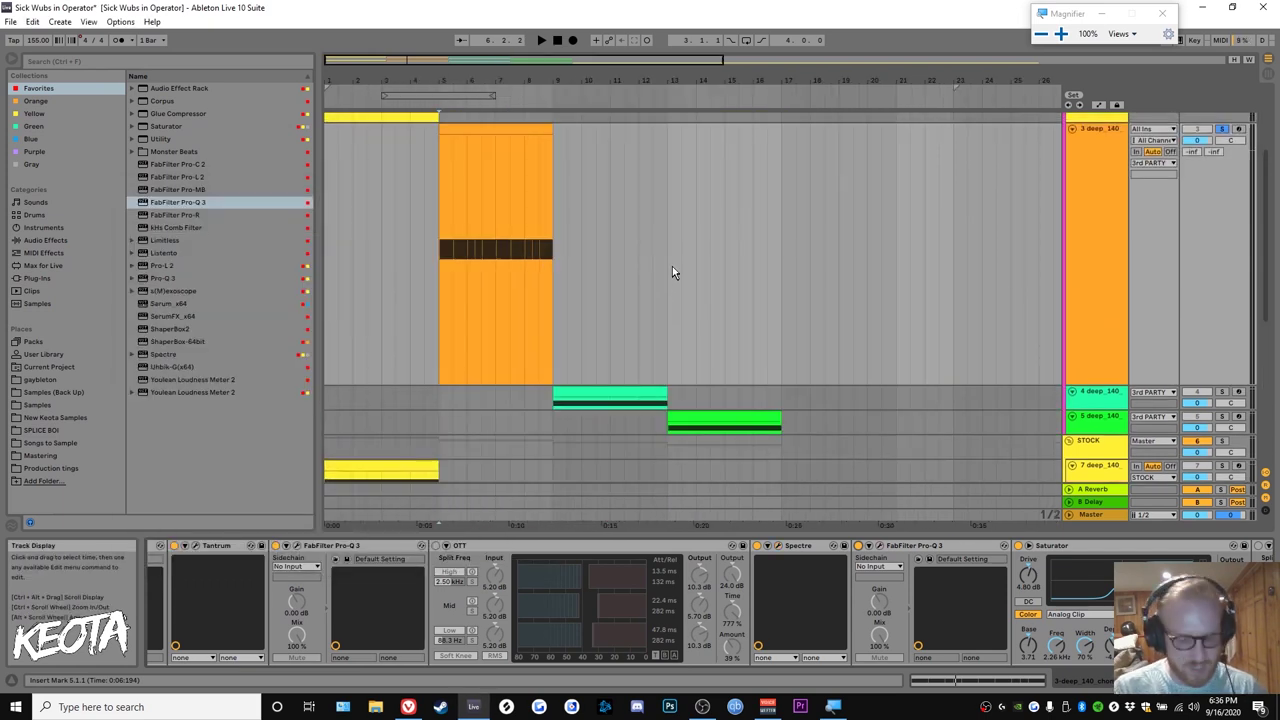
pyautogui.scroll(3, 830, 260)
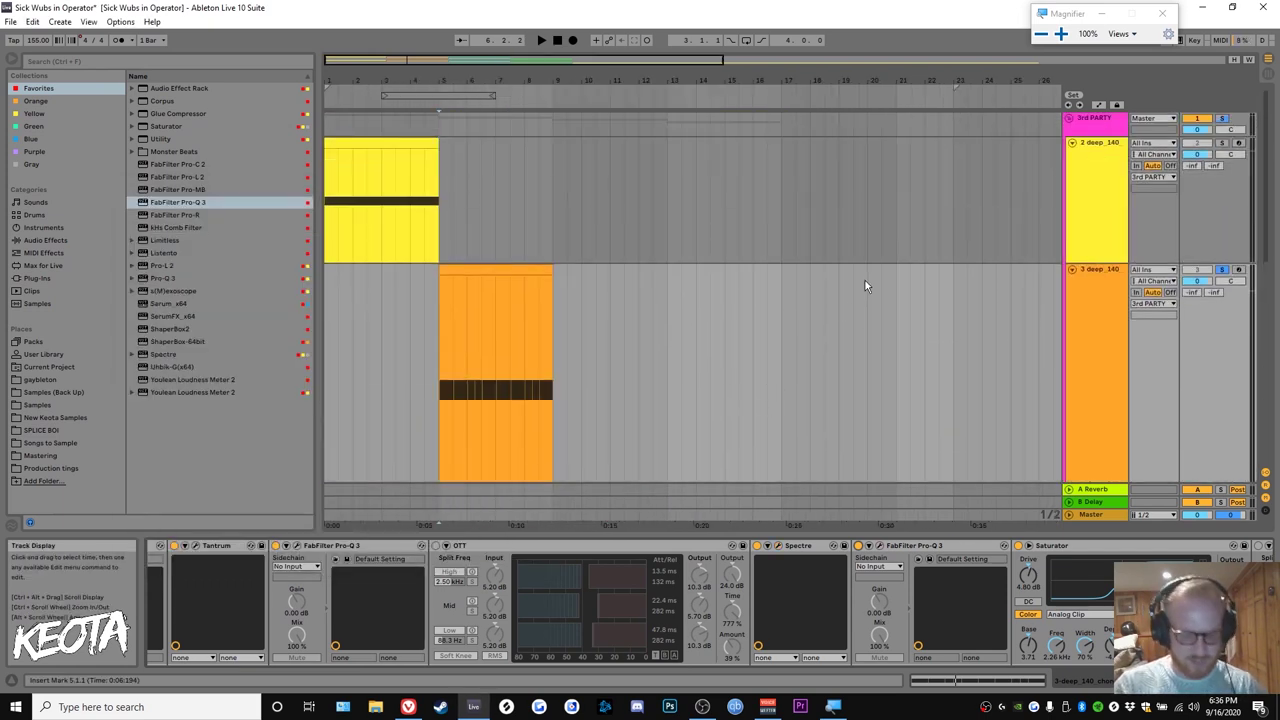
pyautogui.click(1069, 118)
pyautogui.click(1093, 119)
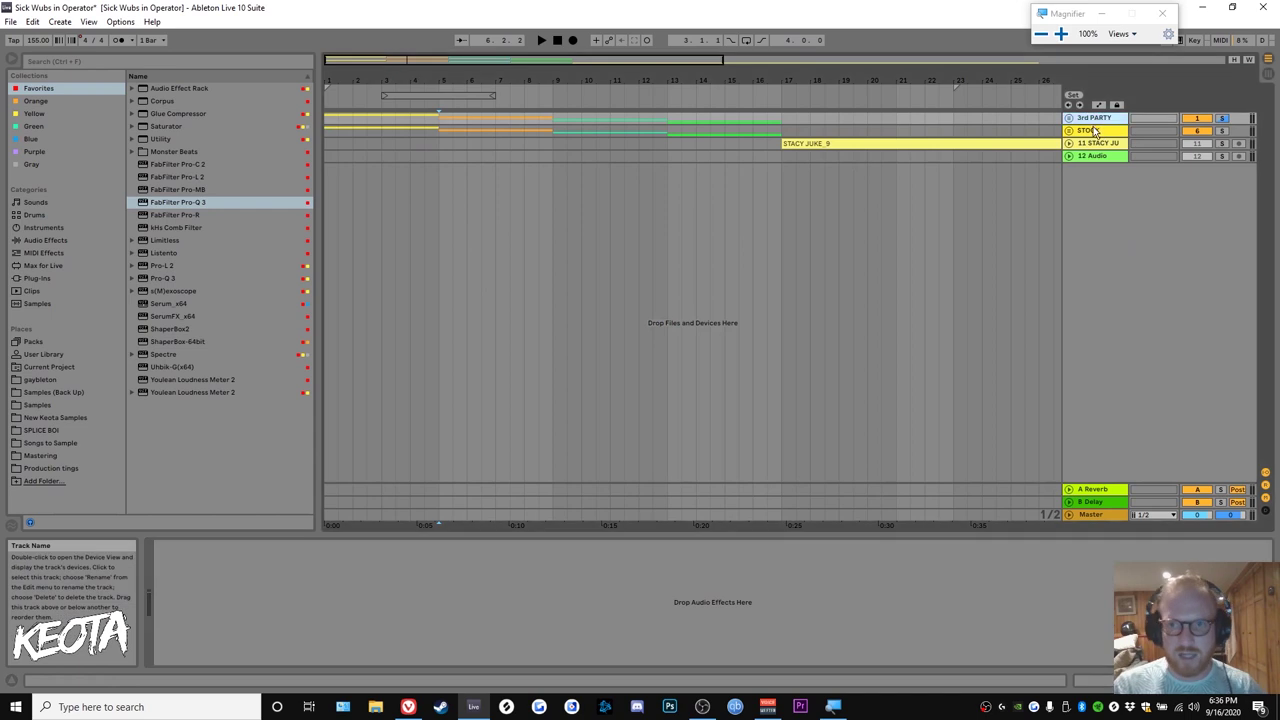
# Insert a MIDI track after the 3rd PARTY group and create a four-bar clip starting at bar 17
pyautogui.hotkey('ctrl', 'shift', 't')
pyautogui.moveTo(760, 158); pyautogui.dragTo(846, 157)
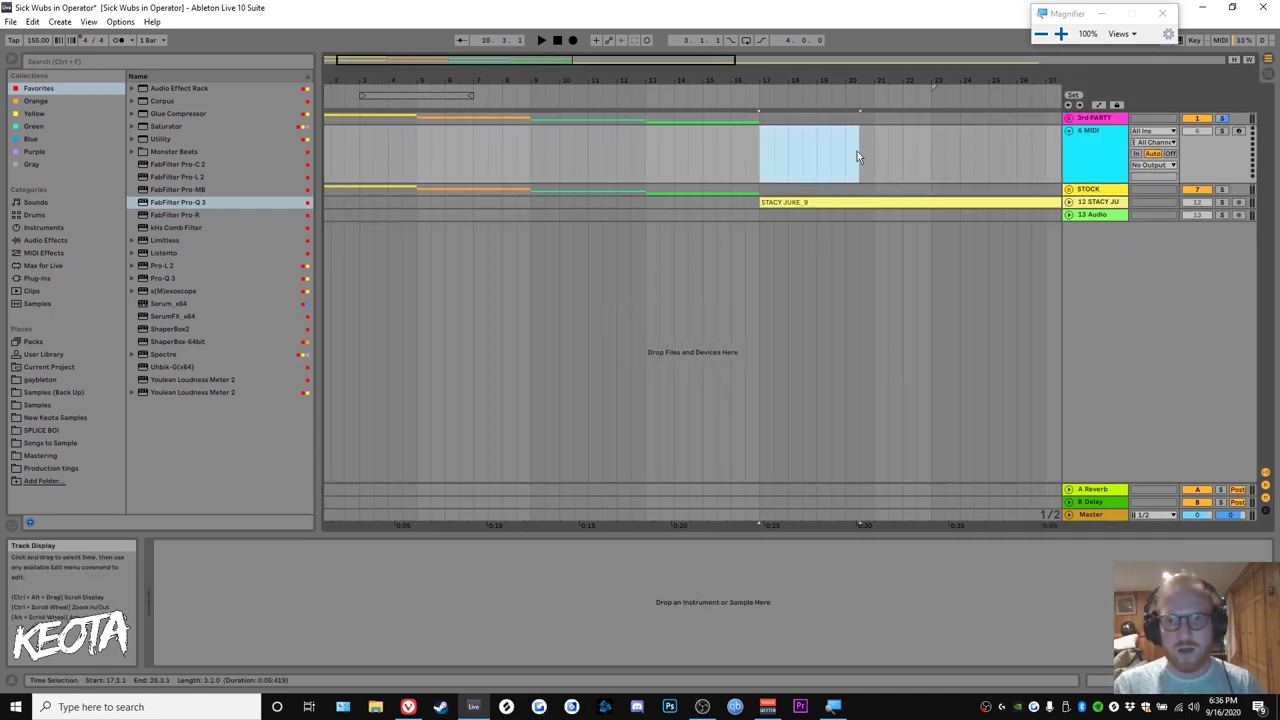
pyautogui.hotkey('ctrl', 'shift', 'm')
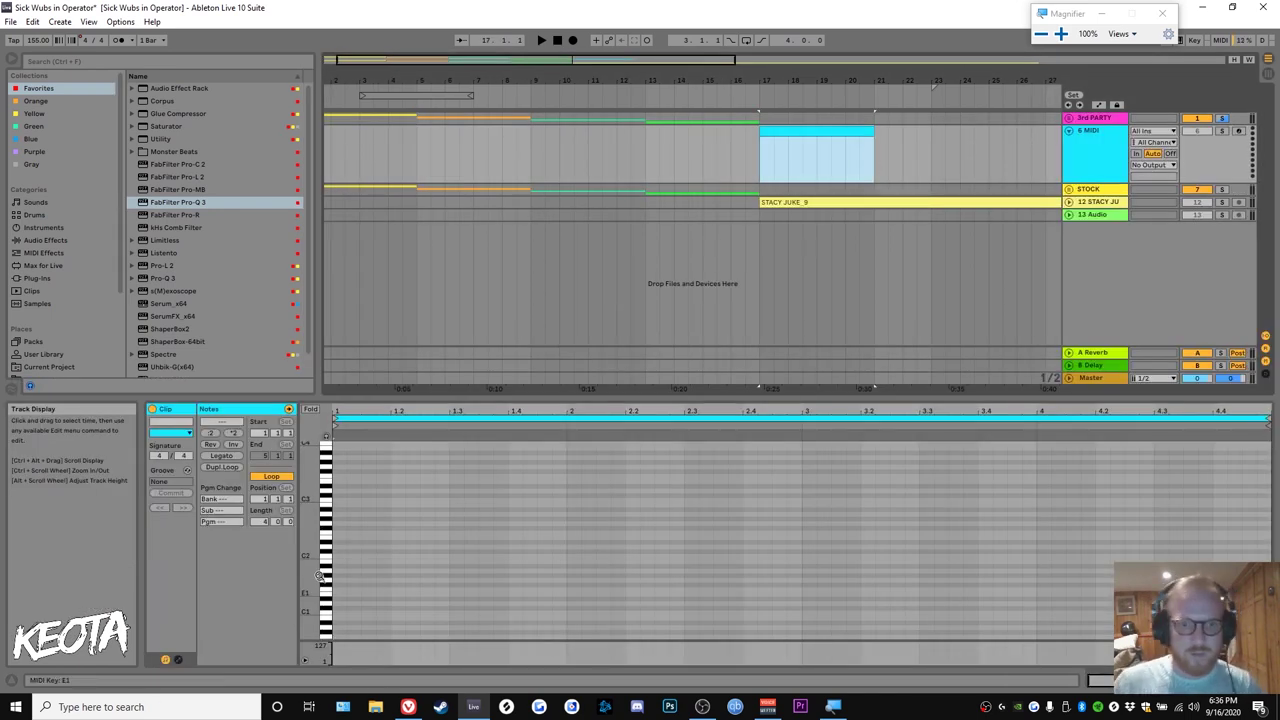
# Load Operator on the new MIDI track and fill its clip with one four-bar F1 note
pyautogui.click(70, 227)
pyautogui.click(175, 180)
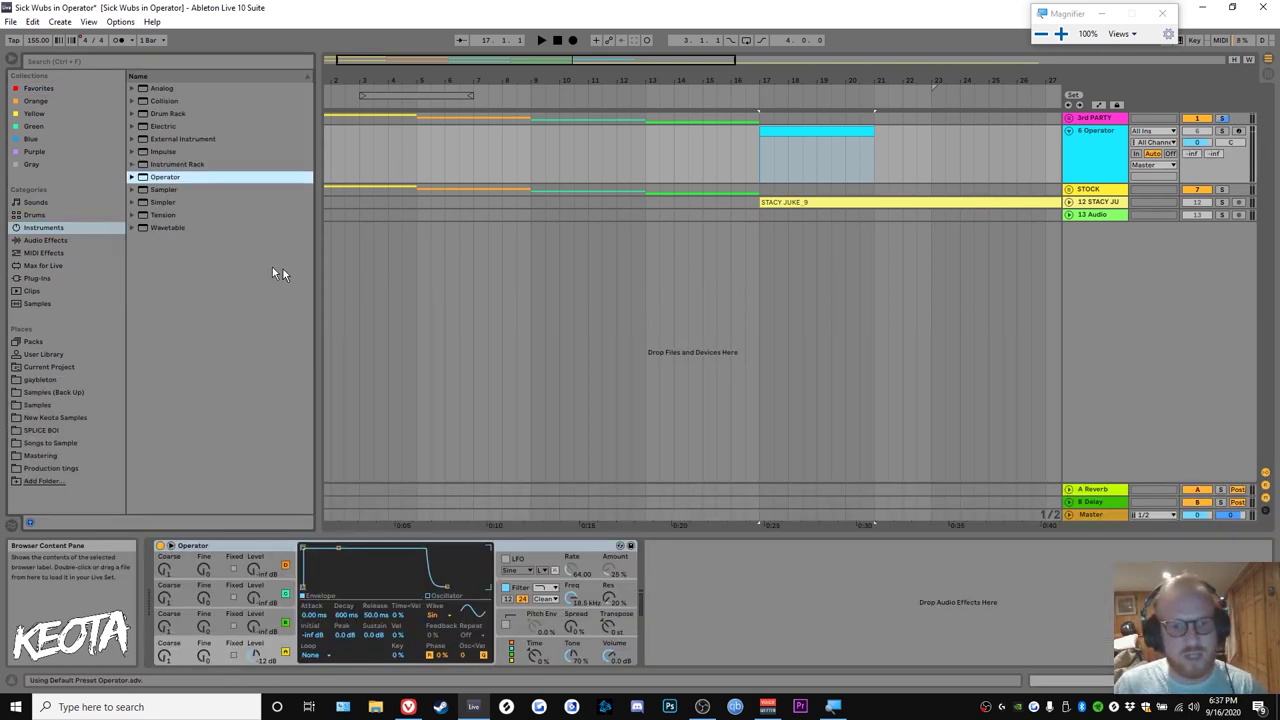
pyautogui.doubleClick(855, 132)
pyautogui.doubleClick(340, 563)
pyautogui.hotkey('shift', 'Down')
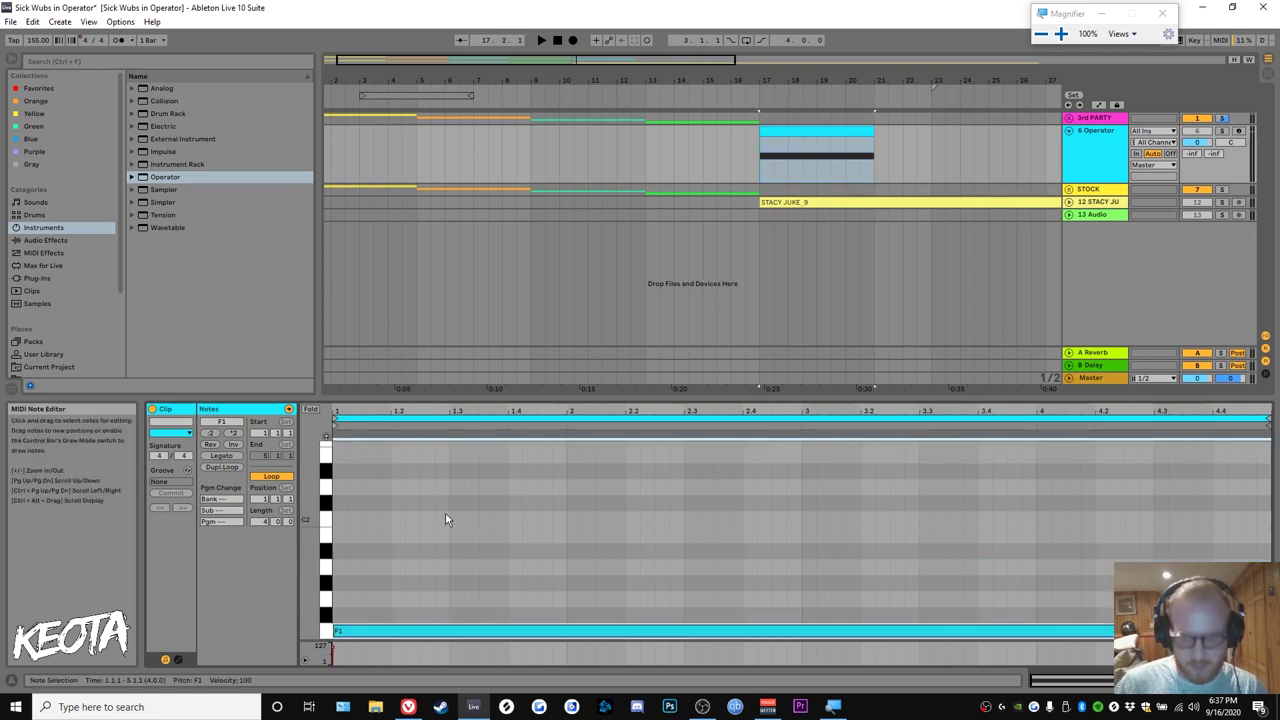
pyautogui.hotkey('shift', 'Tab')
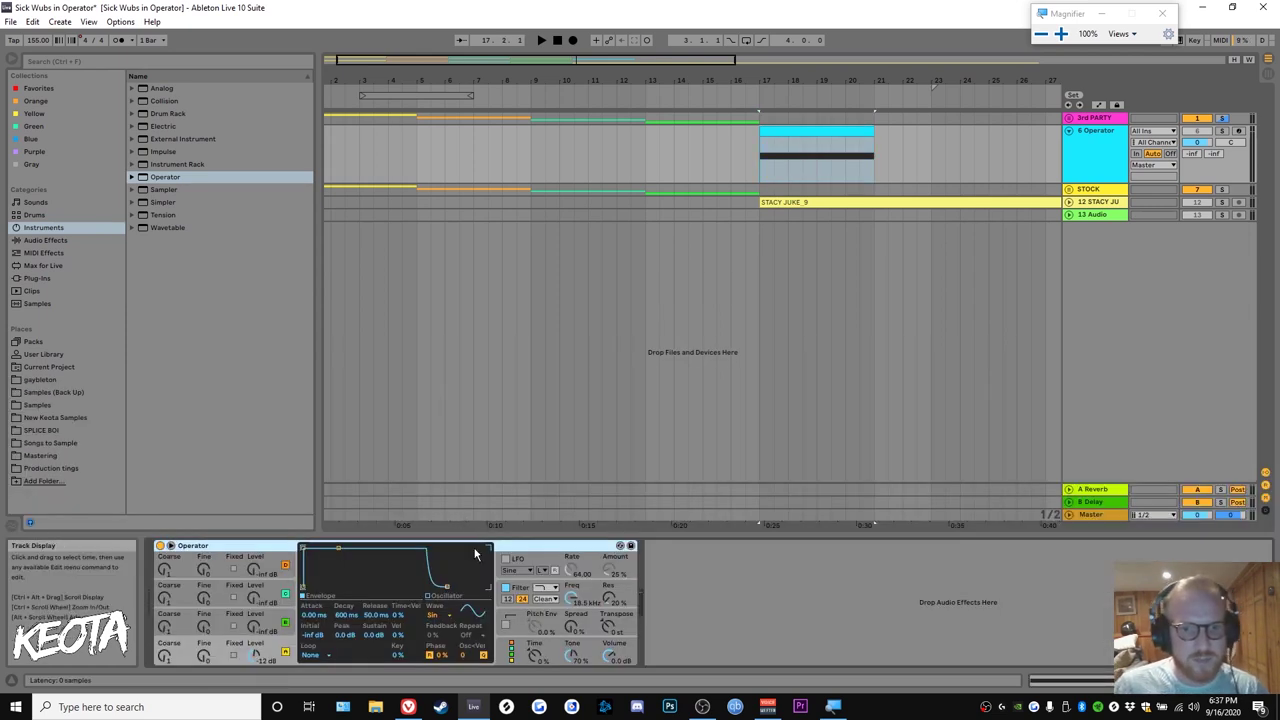
# Set Operator's oscillator A waveform to Saw D and add FabFilter Pro-Q 3 after Operator
pyautogui.click(434, 616)
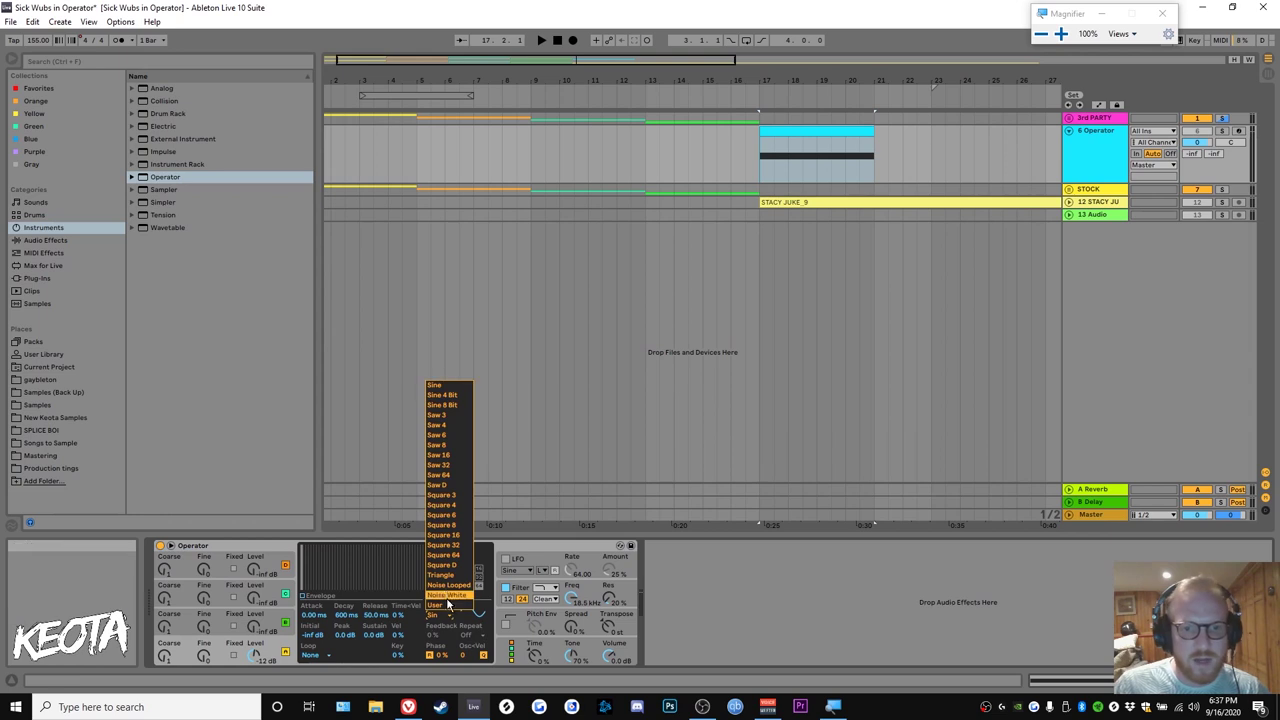
pyautogui.click(446, 486)
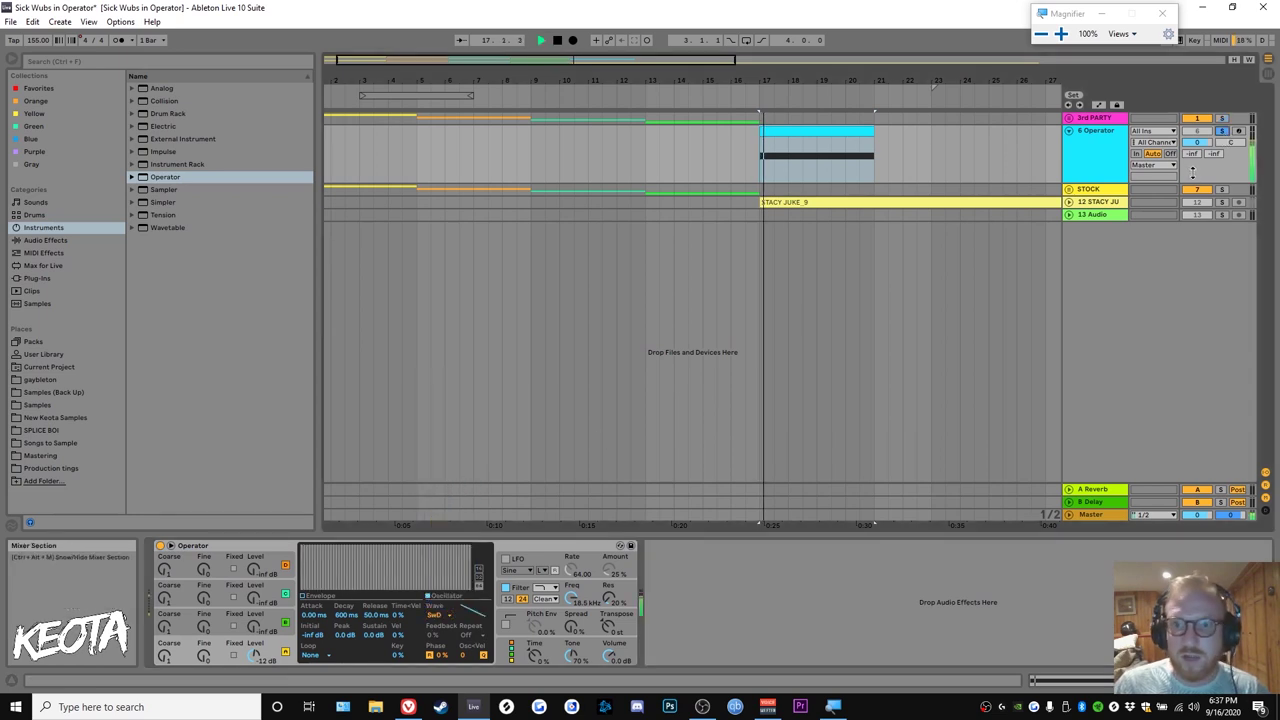
pyautogui.click(40, 89)
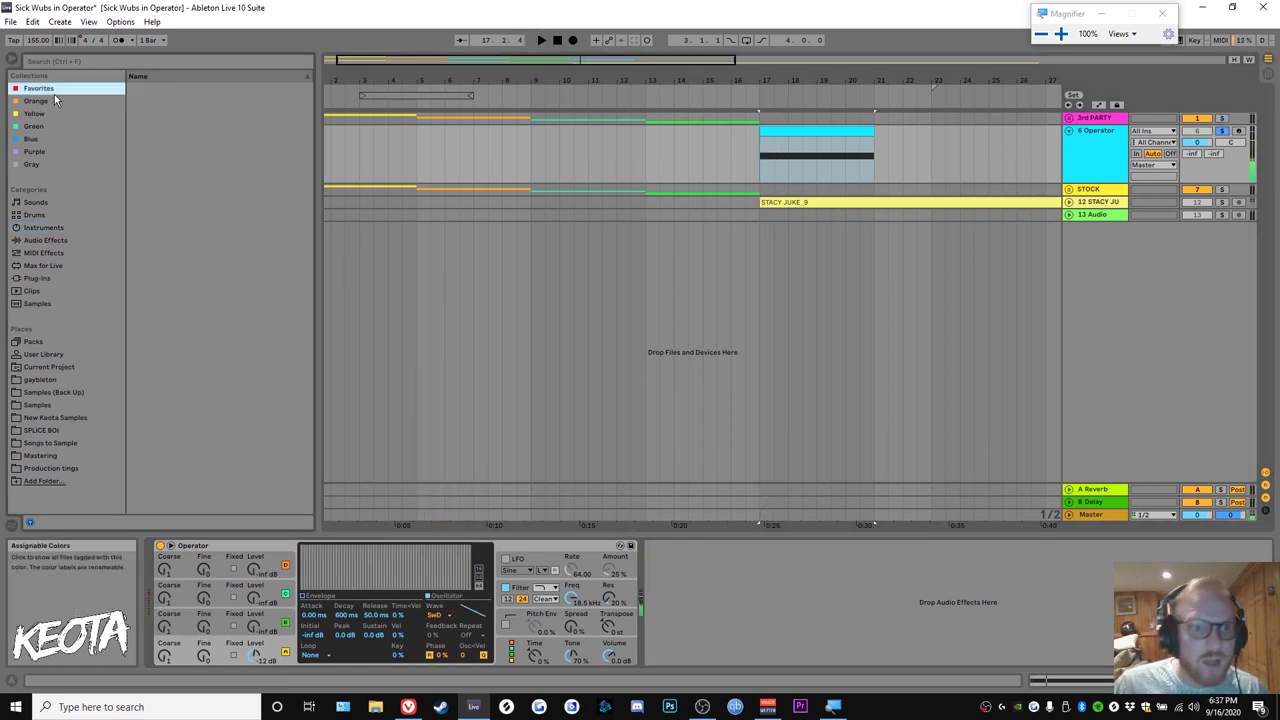
pyautogui.doubleClick(180, 202)
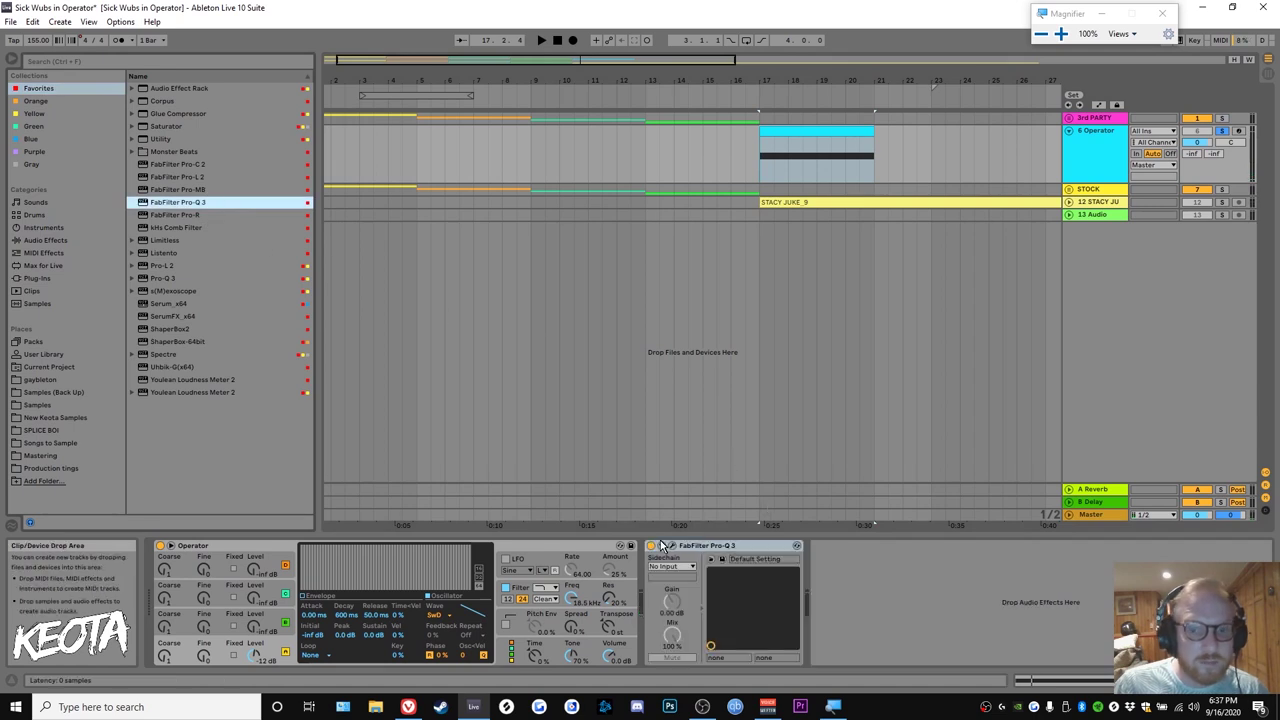
# Add a 96 dB/oct bell boost of about 5 dB near 155 Hz in the new Pro-Q 3, with a Q of about 1.76
pyautogui.click(669, 545)
pyautogui.doubleClick(435, 274)
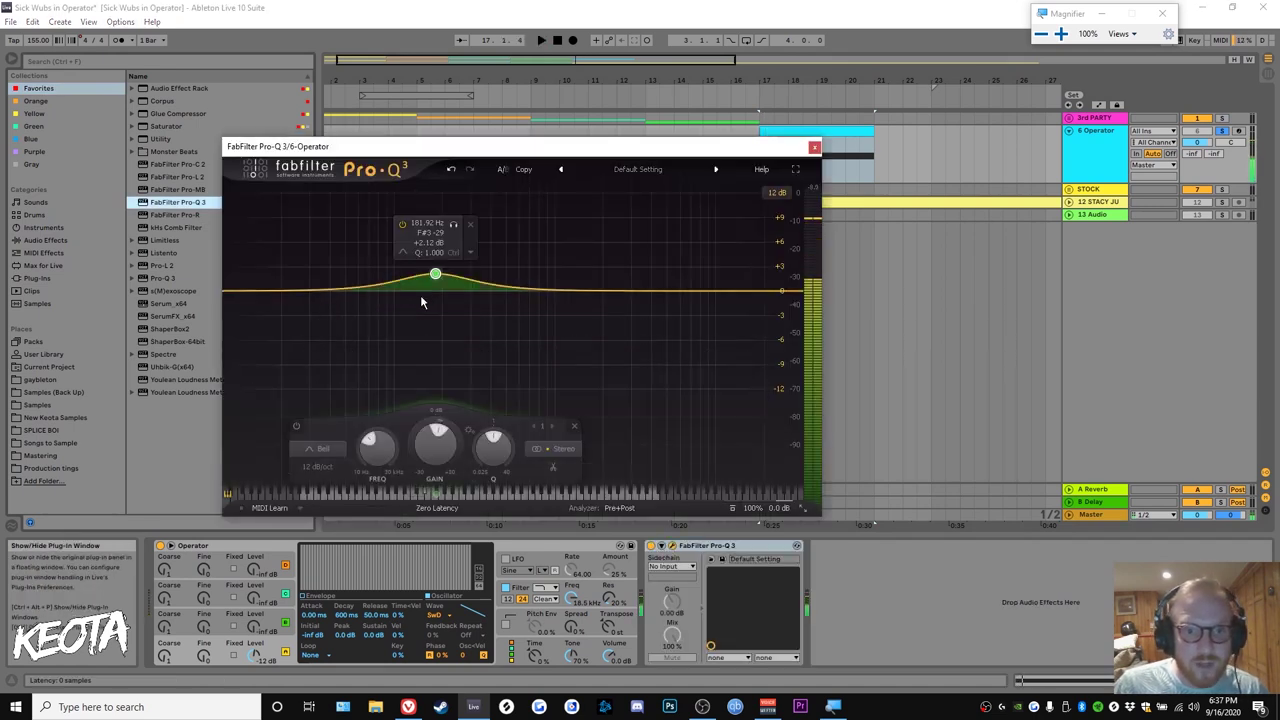
pyautogui.click(318, 466)
pyautogui.click(336, 563)
pyautogui.scroll(3, 435, 280)
pyautogui.moveTo(435, 279); pyautogui.dragTo(424, 254)
# Add a 96 dB/oct bell cut of about 6 dB above the first band and a matching boost of about 1.8 dB near 1094 Hz
pyautogui.moveTo(487, 297); pyautogui.dragTo(486, 343)
pyautogui.click(370, 466)
pyautogui.click(395, 556)
pyautogui.moveTo(560, 290); pyautogui.dragTo(560, 276)
pyautogui.click(439, 470)
pyautogui.click(465, 558)
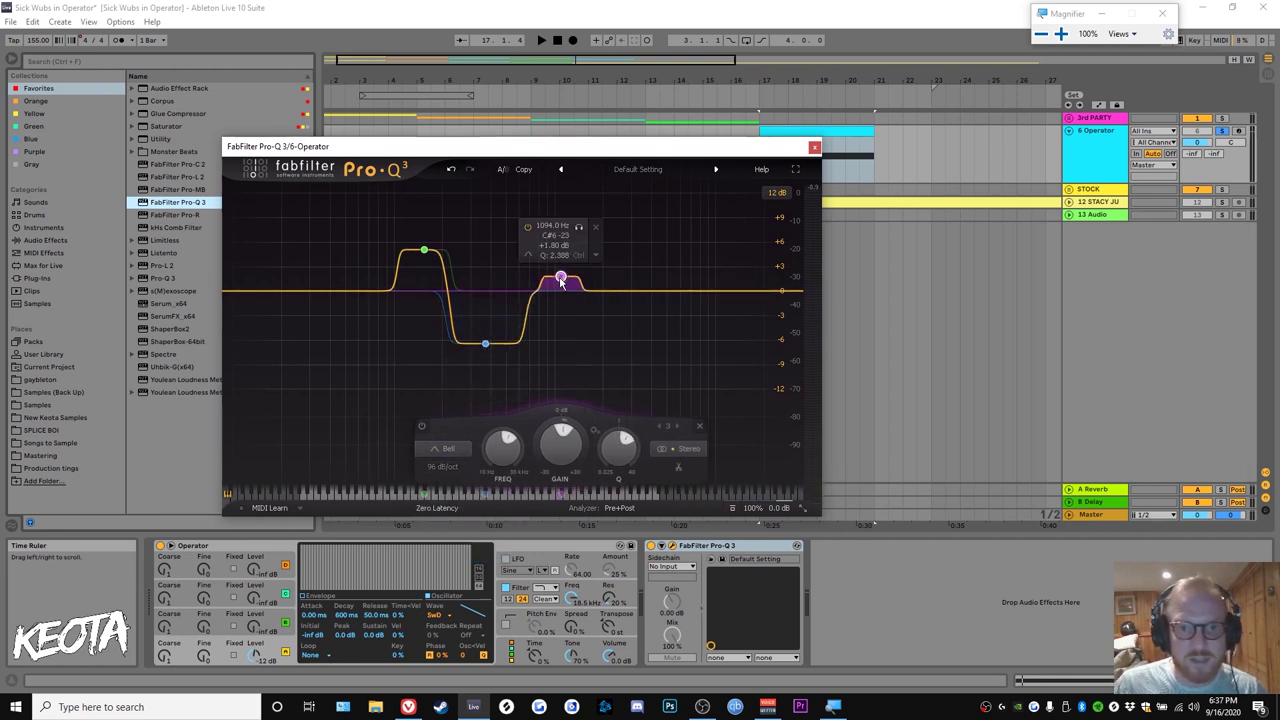
# Raise the upper boost to about 4 dB and reduce the middle cut to about 5 dB
pyautogui.moveTo(560, 282); pyautogui.dragTo(556, 264)
pyautogui.moveTo(486, 344)
pyautogui.mouseDown()
pyautogui.moveTo(487, 355)
pyautogui.moveTo(490, 332)
pyautogui.mouseUp()
pyautogui.click(426, 251)
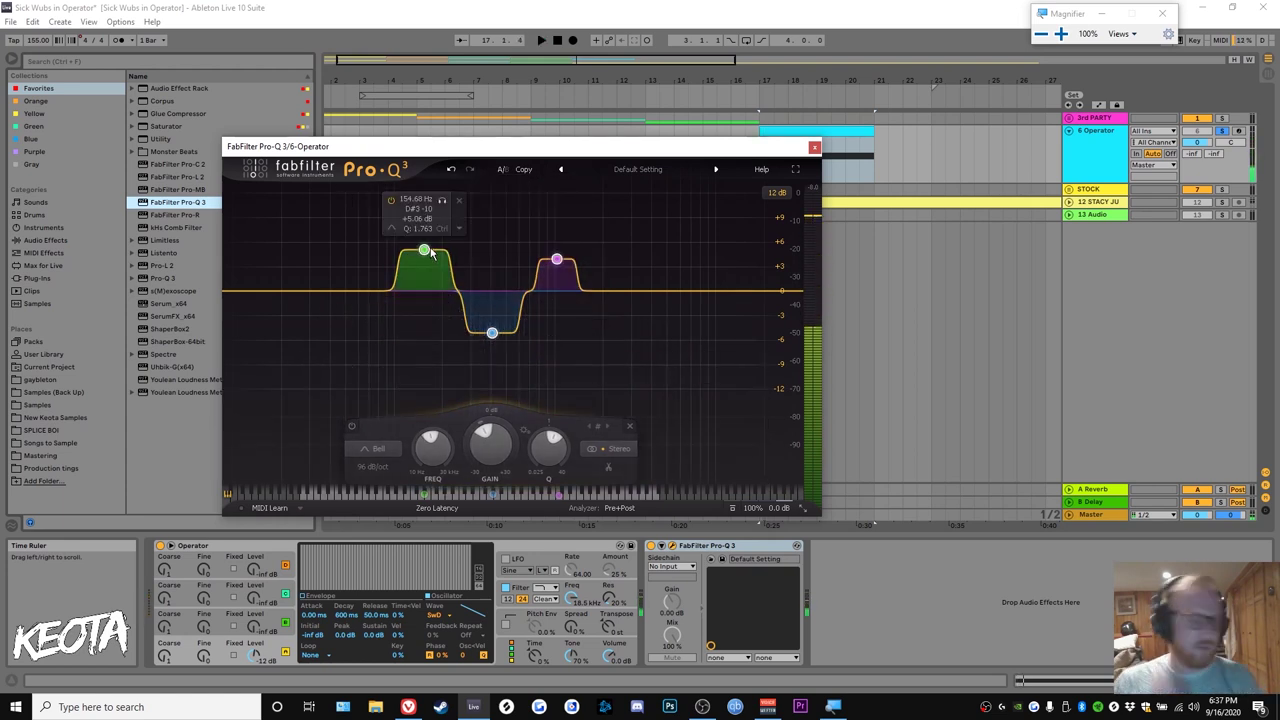
# Sweep all three EQ bands together during playback, leaving the low boost near 242 Hz and the cut near 641 Hz
pyautogui.press('space')
pyautogui.moveTo(429, 251); pyautogui.dragTo(469, 220)
pyautogui.moveTo(531, 362); pyautogui.dragTo(524, 336)
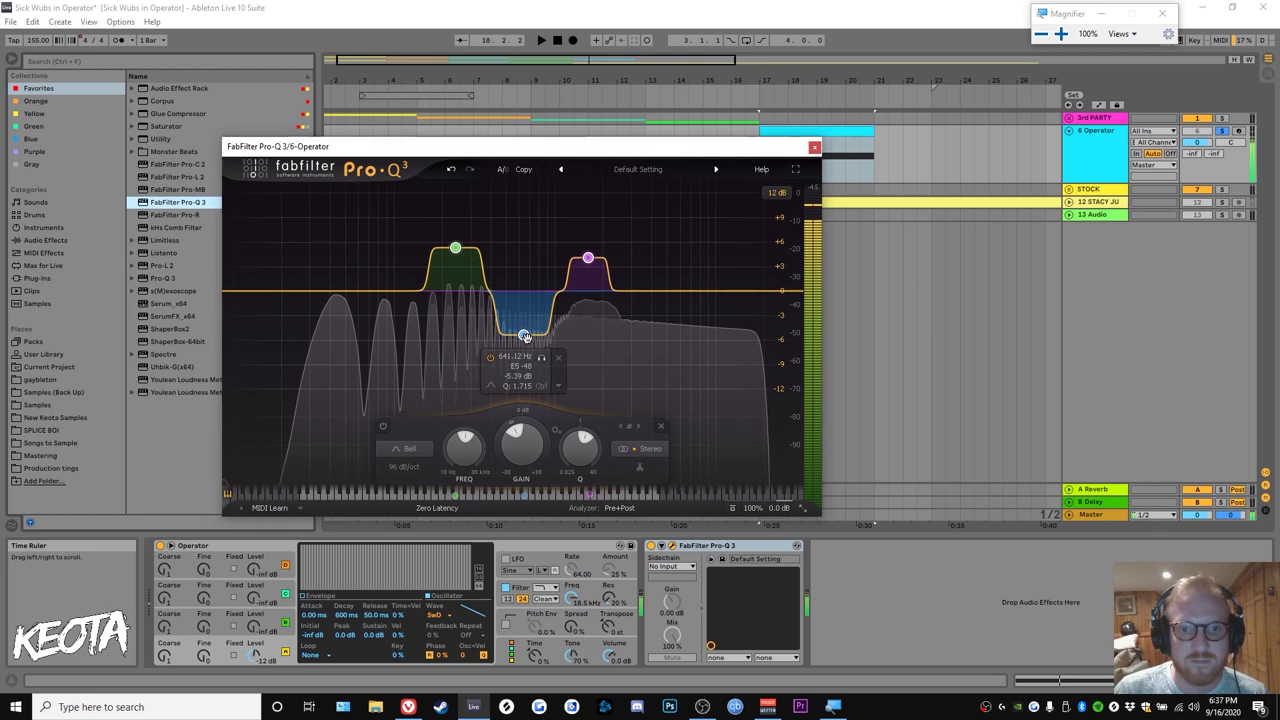
pyautogui.press('space')
# Widen and then narrow the Q of all three bands while playing, bringing the low boost's Q to about 2.14
pyautogui.scroll(10, 460, 254)
pyautogui.scroll(-15, 458, 254)
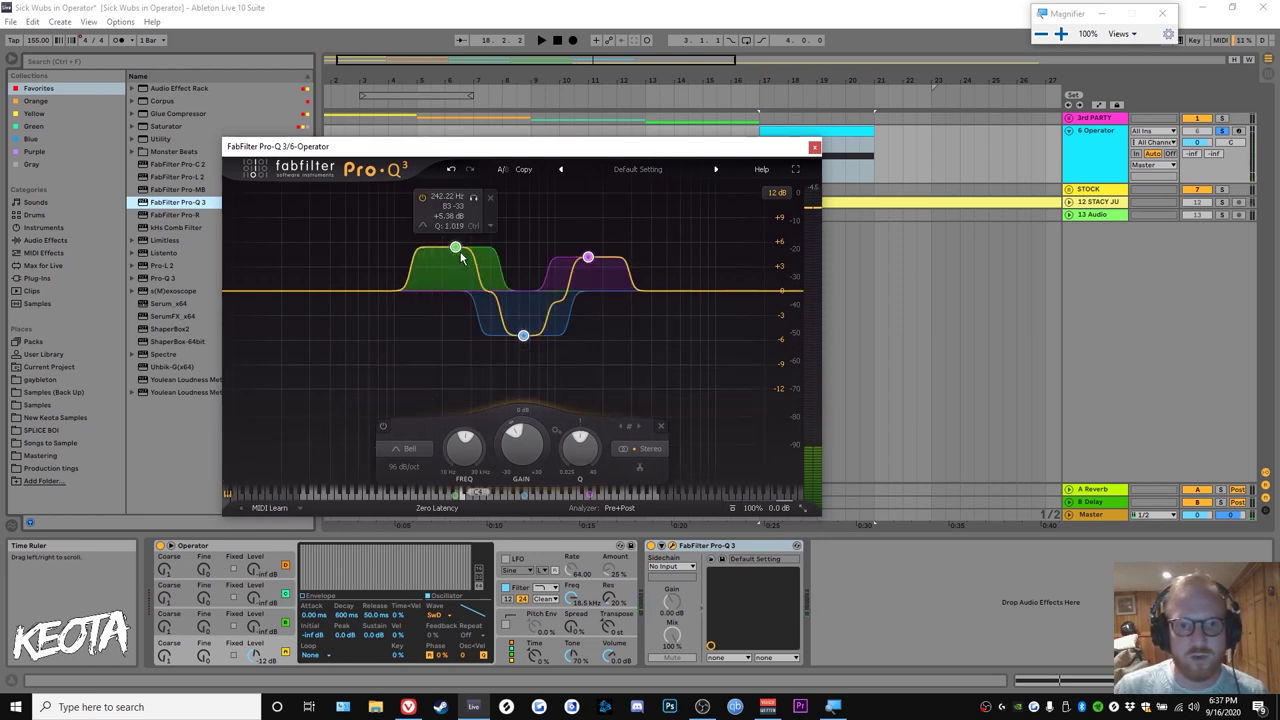
pyautogui.press('space')
pyautogui.scroll(5, 455, 250)
pyautogui.scroll(3, 455, 247)
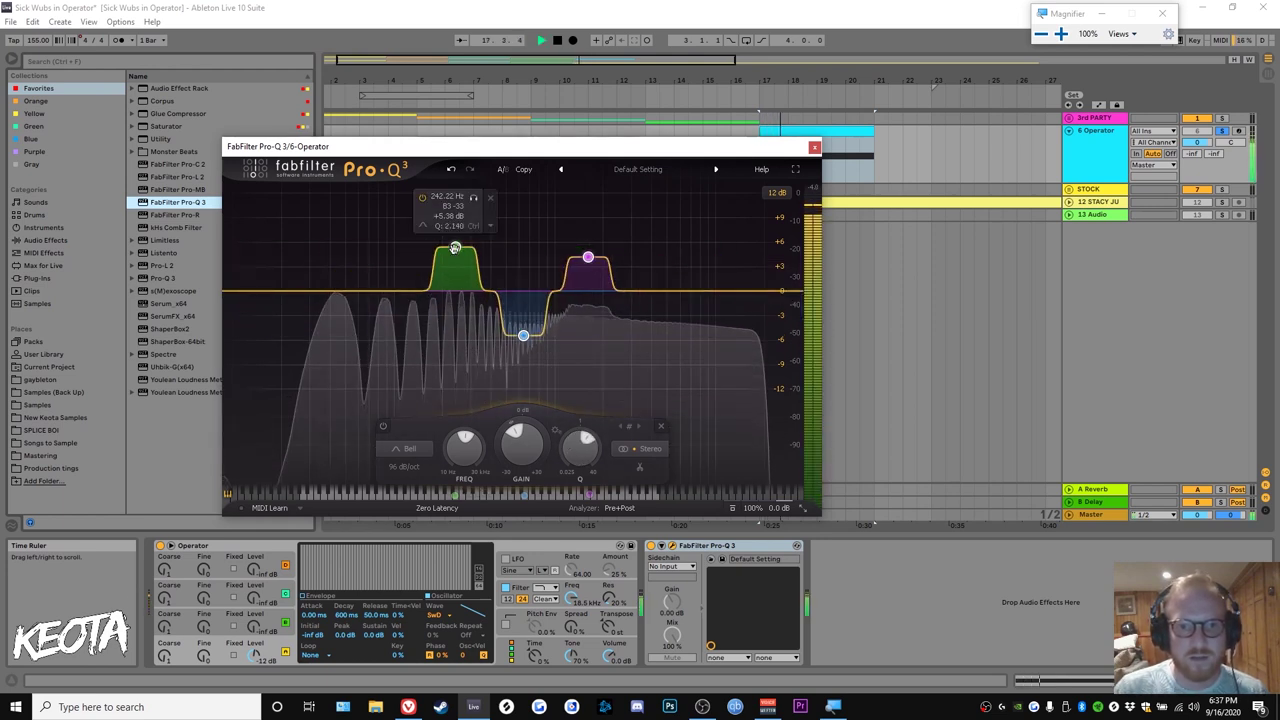
# Invert the gains of all three bands and sweep them upward during playback, leaving the upper cut near 3186 Hz at about -5.8 dB
pyautogui.press('space')
pyautogui.click(456, 249)
pyautogui.moveTo(456, 249); pyautogui.dragTo(665, 351)
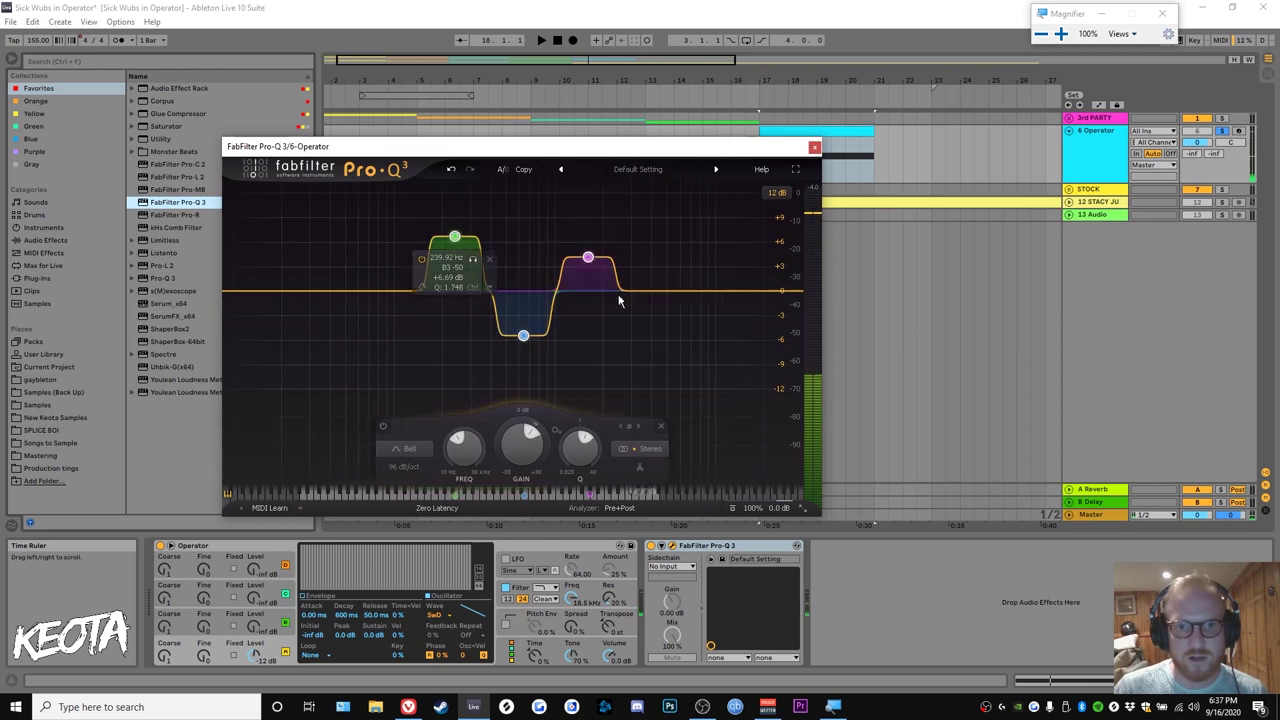
pyautogui.moveTo(588, 258); pyautogui.dragTo(525, 337)
pyautogui.press('space')
pyautogui.moveTo(525, 384); pyautogui.dragTo(633, 386)
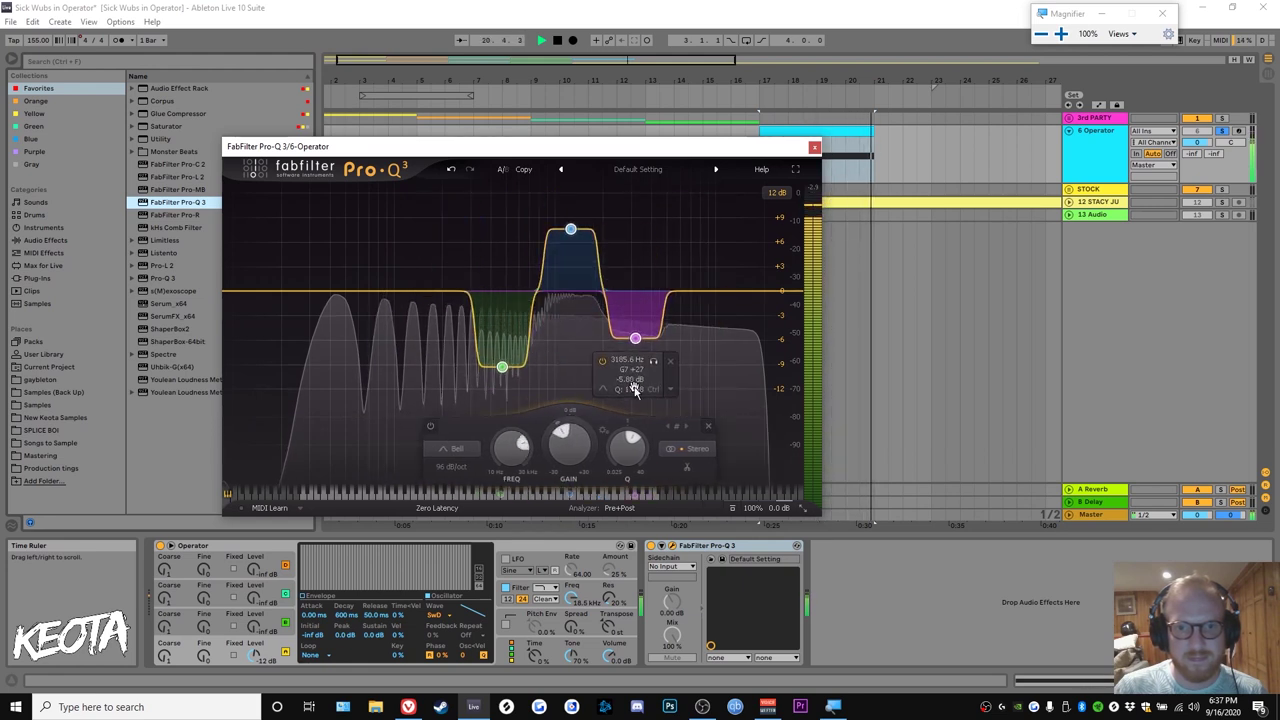
# Stop playback and add a 96 dB/oct bell boost of about 1.55 dB near 210 Hz, below the other bands
pyautogui.press('space')
pyautogui.moveTo(446, 291); pyautogui.dragTo(446, 278)
pyautogui.click(331, 470)
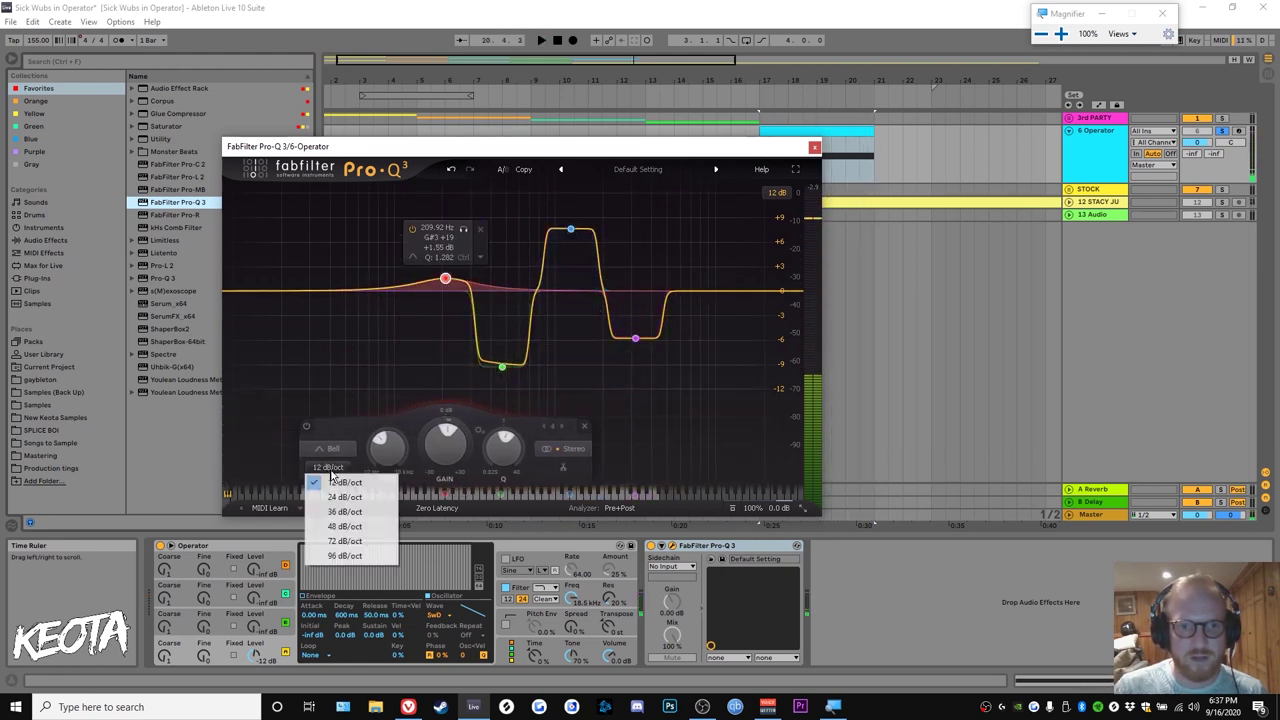
pyautogui.click(344, 555)
# Narrow the green cut to about -5.2 dB near 342 Hz and add a 96 dB/oct bell cut of about 1.3 dB near 600 Hz
pyautogui.moveTo(502, 367); pyautogui.dragTo(479, 333)
pyautogui.click(519, 293)
pyautogui.click(401, 466)
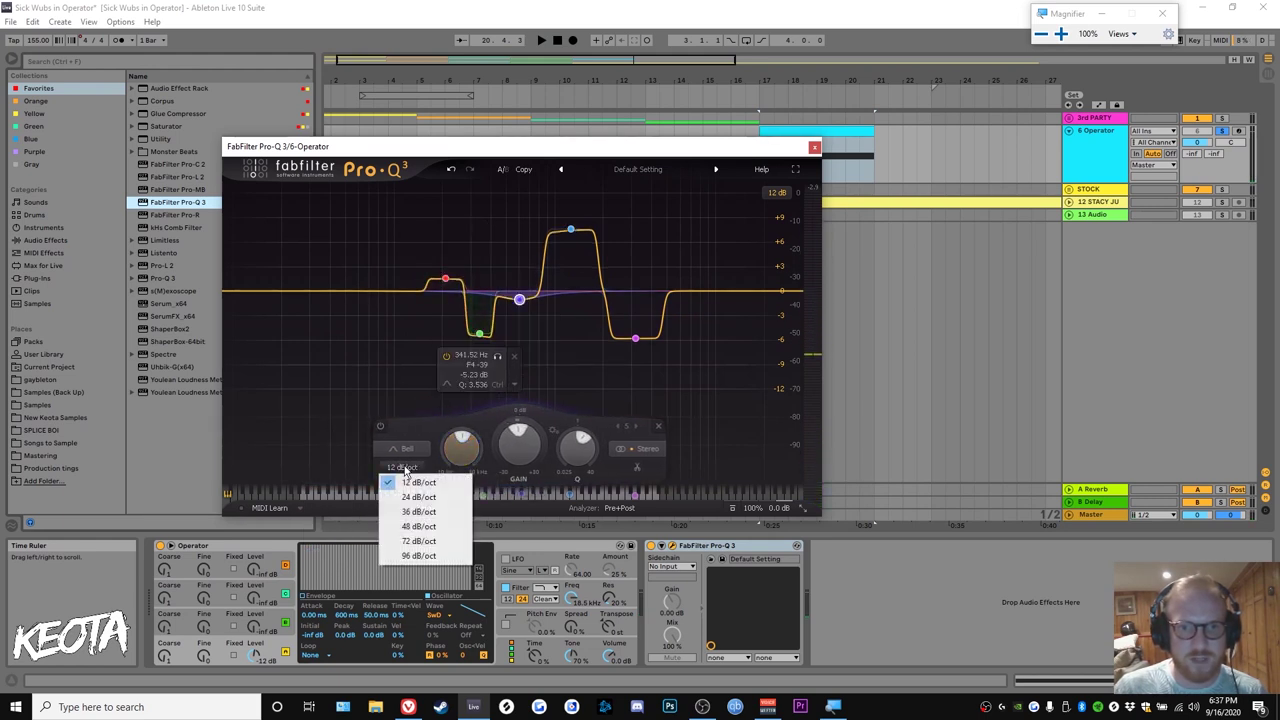
pyautogui.click(418, 557)
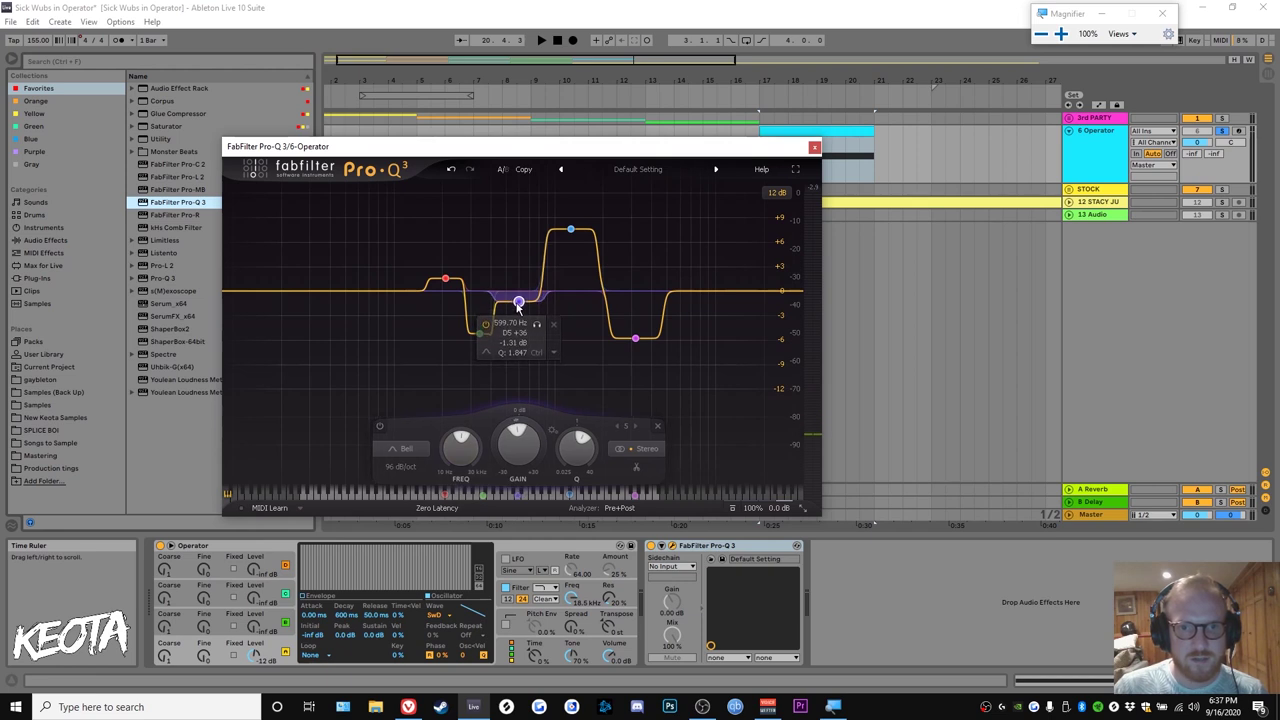
# Narrow and lower the blue boost near 1063 Hz, and move the purple cut to about -3.3 dB near 1832 Hz with Q 4.54
pyautogui.moveTo(576, 231); pyautogui.dragTo(566, 253)
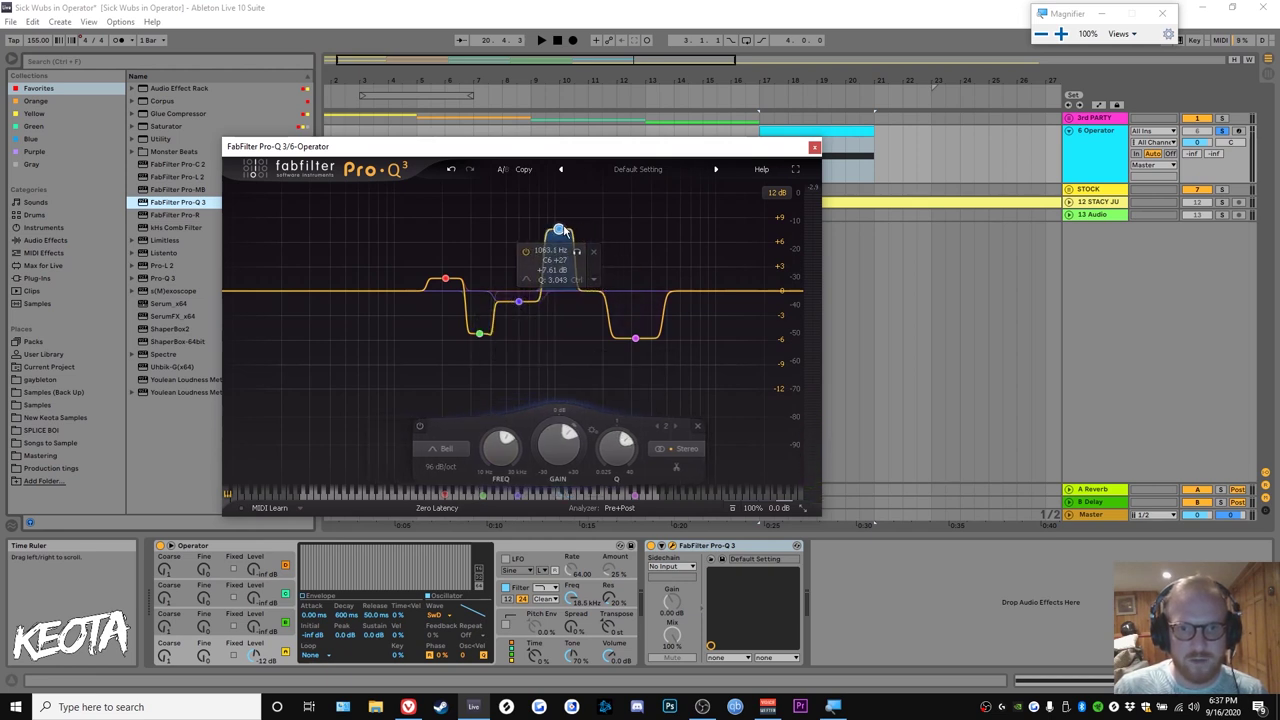
pyautogui.moveTo(637, 341); pyautogui.dragTo(597, 316)
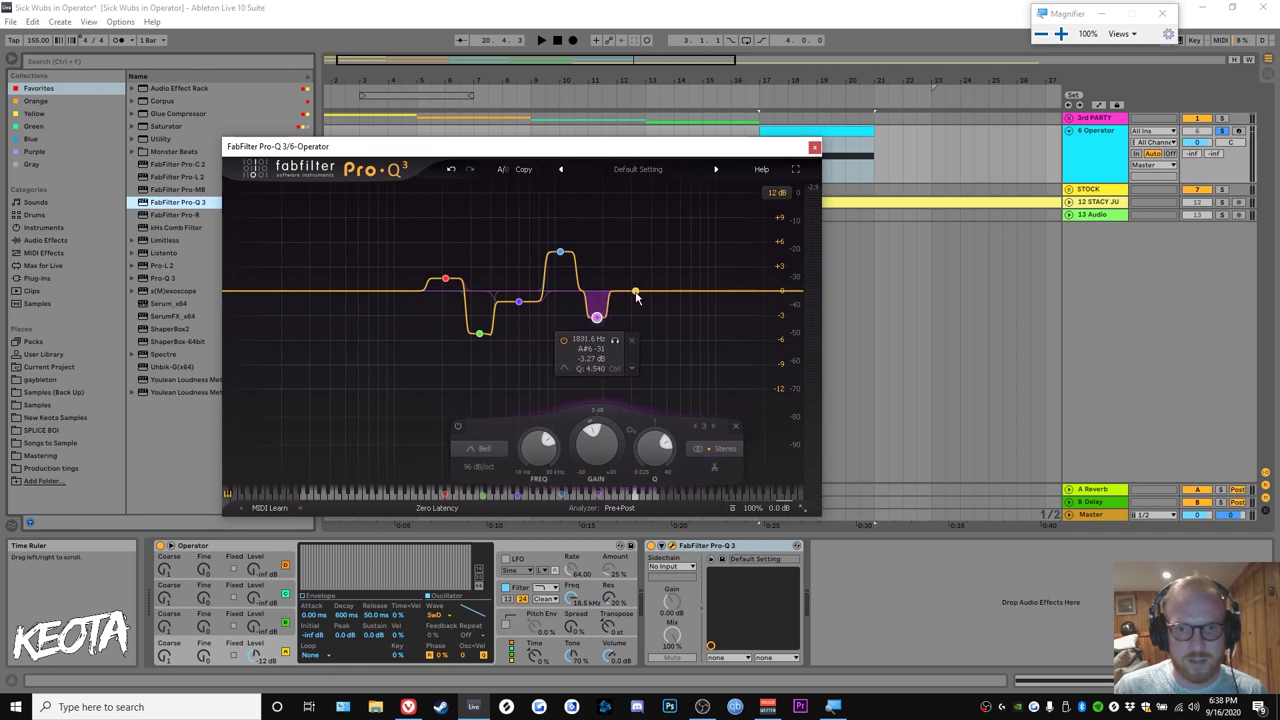
# Add a small 96 dB/oct bell boost above the purple cut as the sixth EQ band
pyautogui.doubleClick(638, 280)
pyautogui.click(521, 467)
pyautogui.click(560, 556)
pyautogui.moveTo(639, 280); pyautogui.dragTo(636, 279)
# Sweep and invert all six bands together during playback, leaving the highest band as a cut of about 2.8 dB near 2259 Hz
pyautogui.press('space')
pyautogui.moveTo(700, 391); pyautogui.dragTo(690, 345)
pyautogui.click(475, 386)
pyautogui.moveTo(636, 279); pyautogui.dragTo(609, 401)
pyautogui.press('space')
# Enable Operator's LFO during playback and set its amount to 62% and its rate to about 77
pyautogui.click(540, 560)
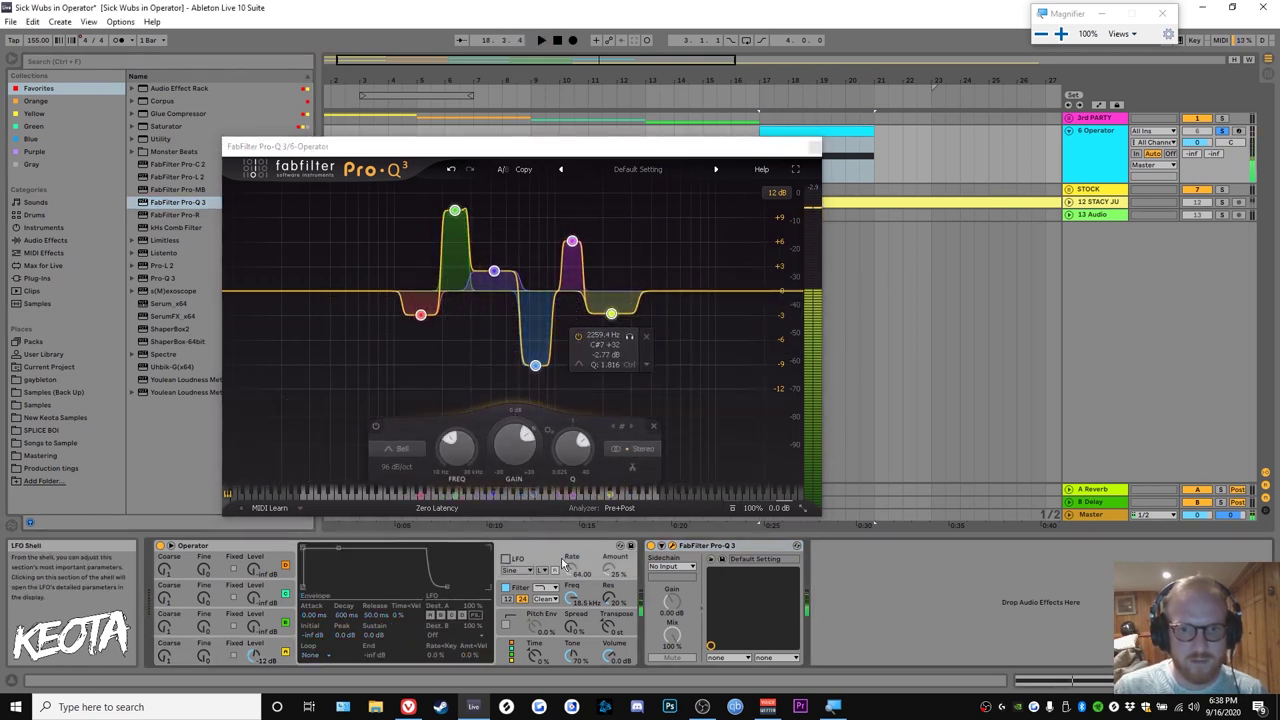
pyautogui.click(506, 559)
pyautogui.press('space')
pyautogui.moveTo(609, 569); pyautogui.dragTo(571, 569)
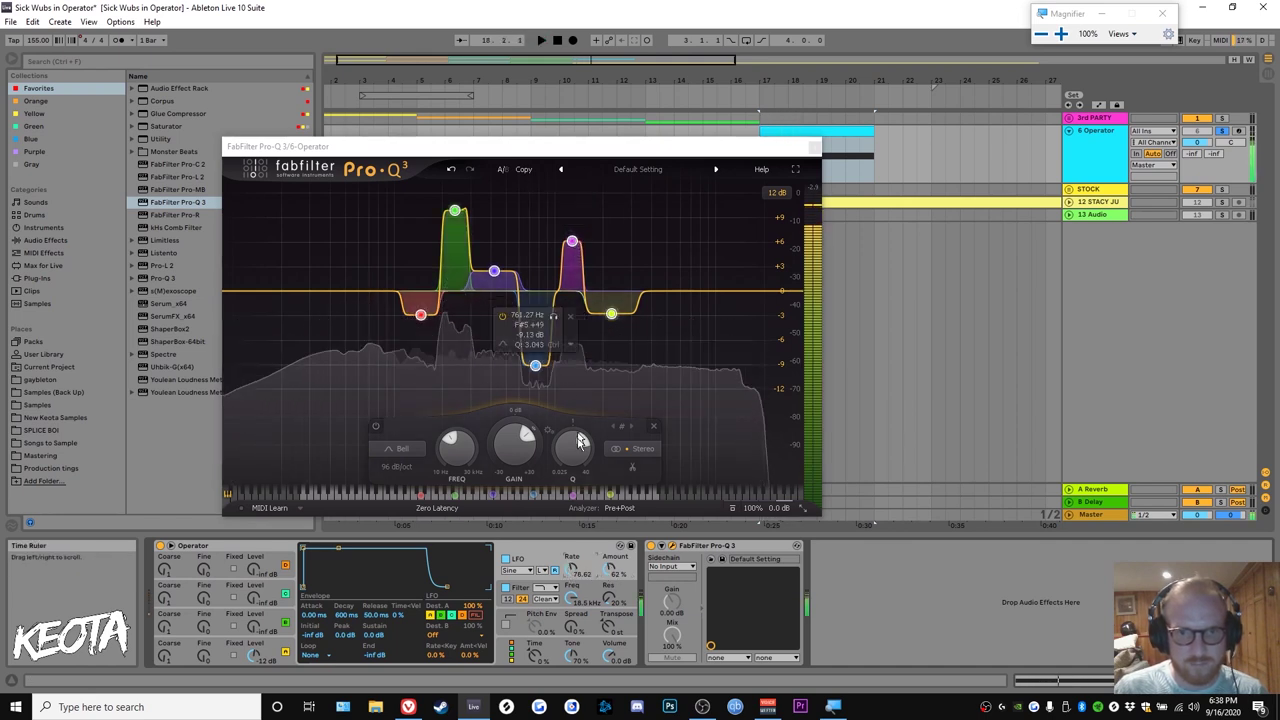
# Sweep the EQ bands and vary their Q during playback with the LFO active
pyautogui.moveTo(572, 243); pyautogui.dragTo(594, 381)
pyautogui.scroll(5, 605, 242)
pyautogui.scroll(-5, 605, 242)
pyautogui.scroll(-5, 606, 243)
pyautogui.press('space')
# Close the Pro-Q 3 window and delete the 6 Operator track
pyautogui.click(815, 148)
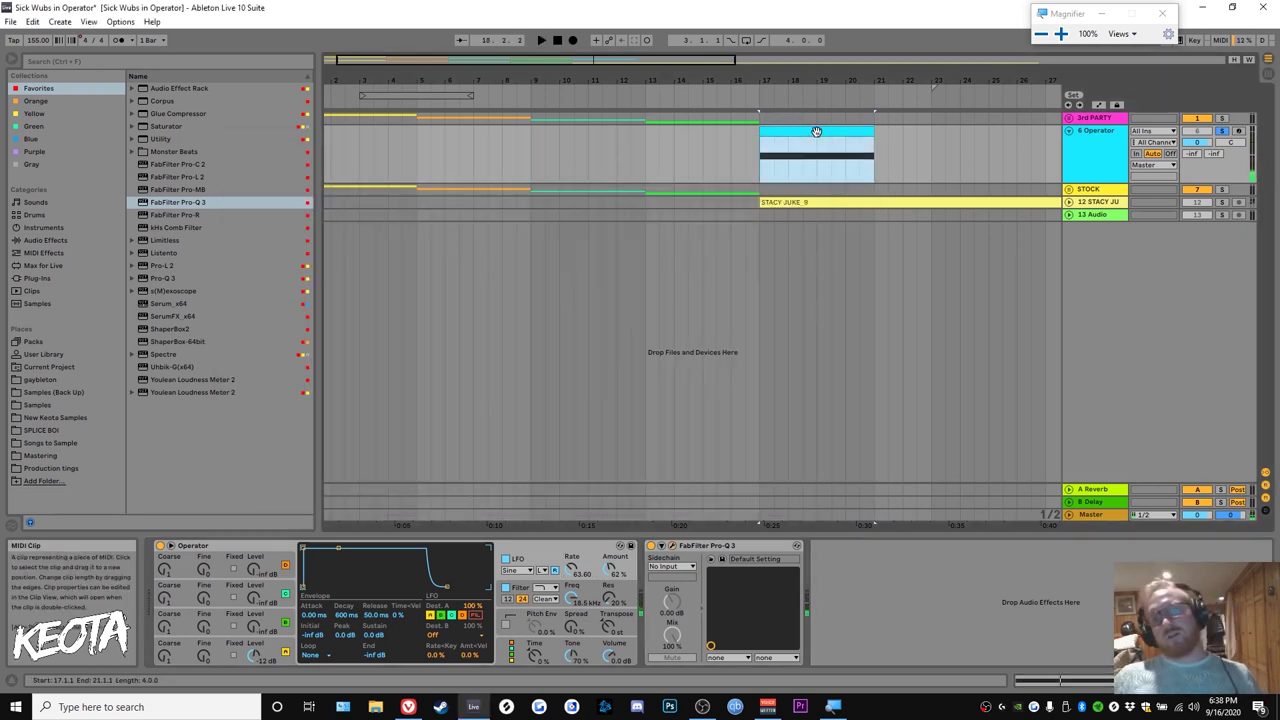
pyautogui.click(1106, 171)
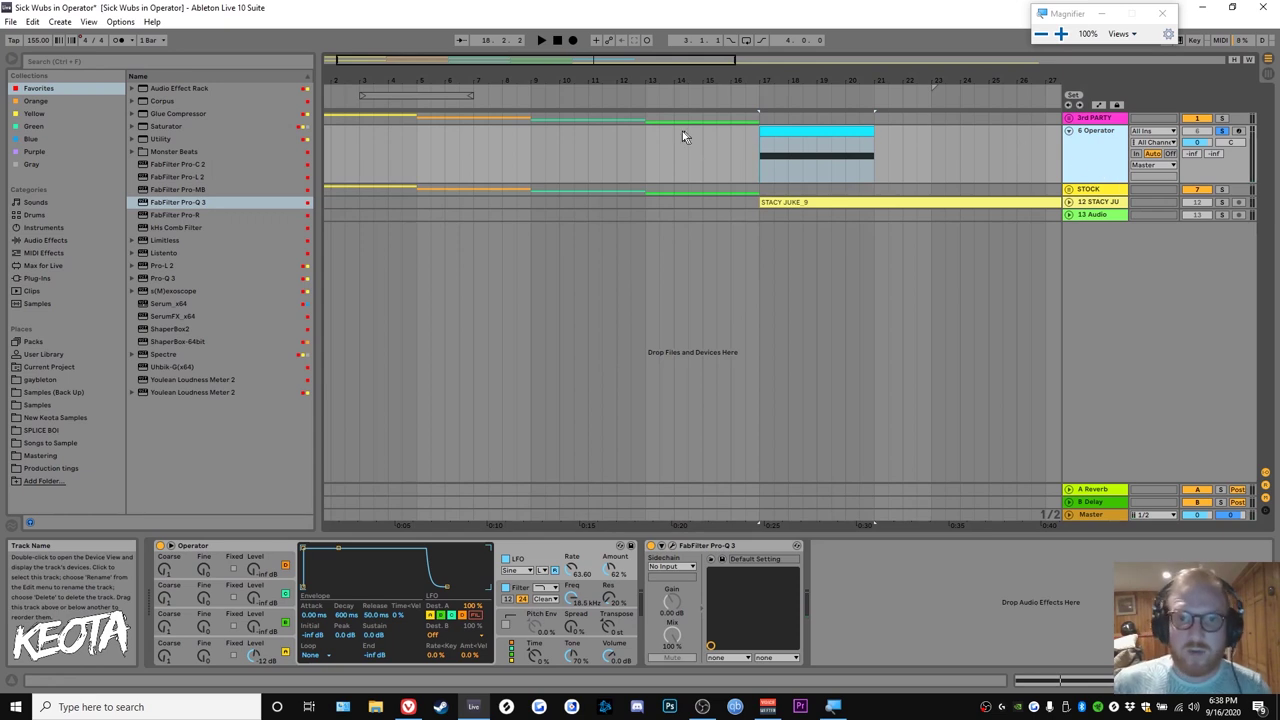
pyautogui.press('Delete')
# Unfold the STOCK group and select the yellow clip on track 7 to show its devices
pyautogui.click(348, 119)
pyautogui.click(345, 127)
pyautogui.moveTo(331, 129); pyautogui.dragTo(562, 134)
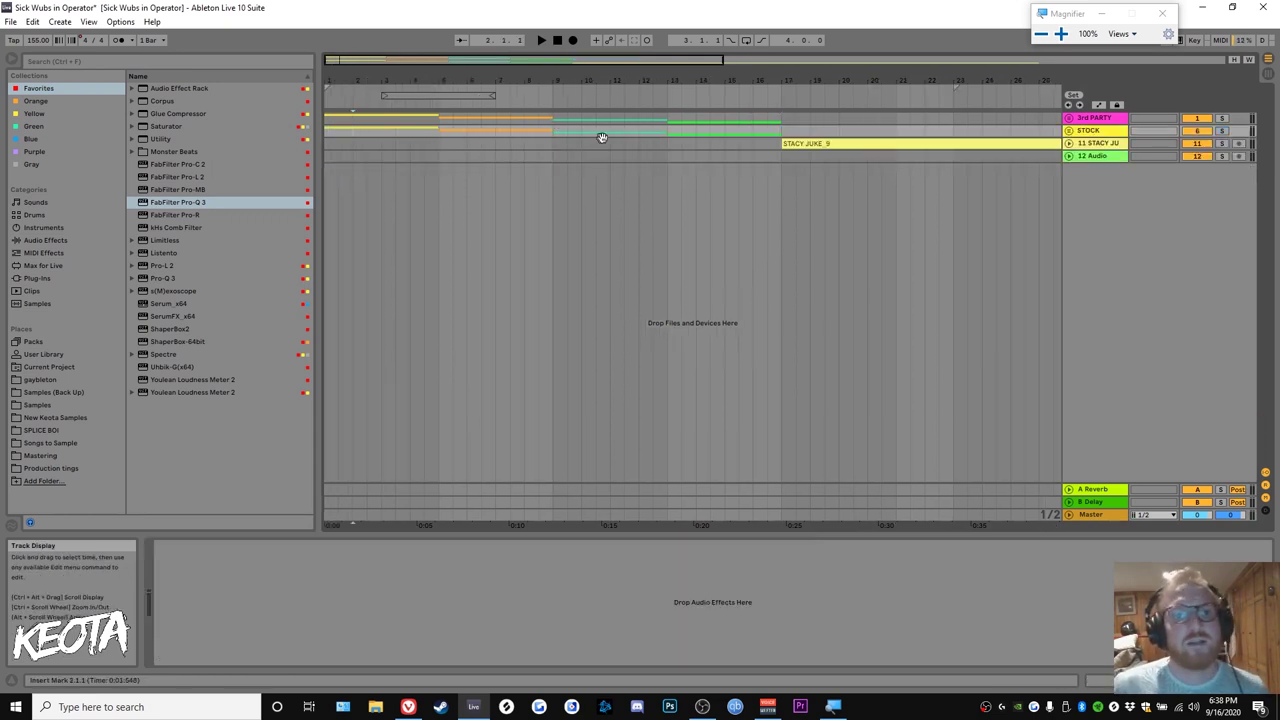
pyautogui.click(440, 118)
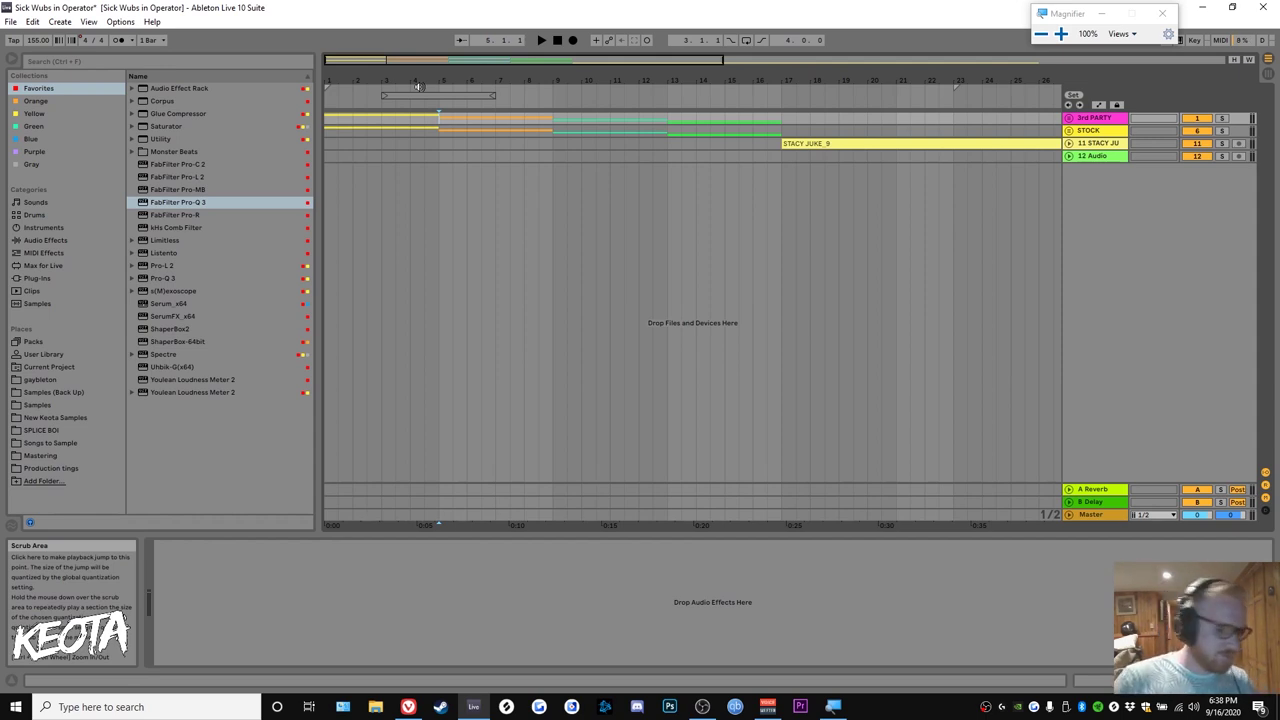
pyautogui.click(334, 129)
pyautogui.click(1069, 131)
pyautogui.click(380, 150)
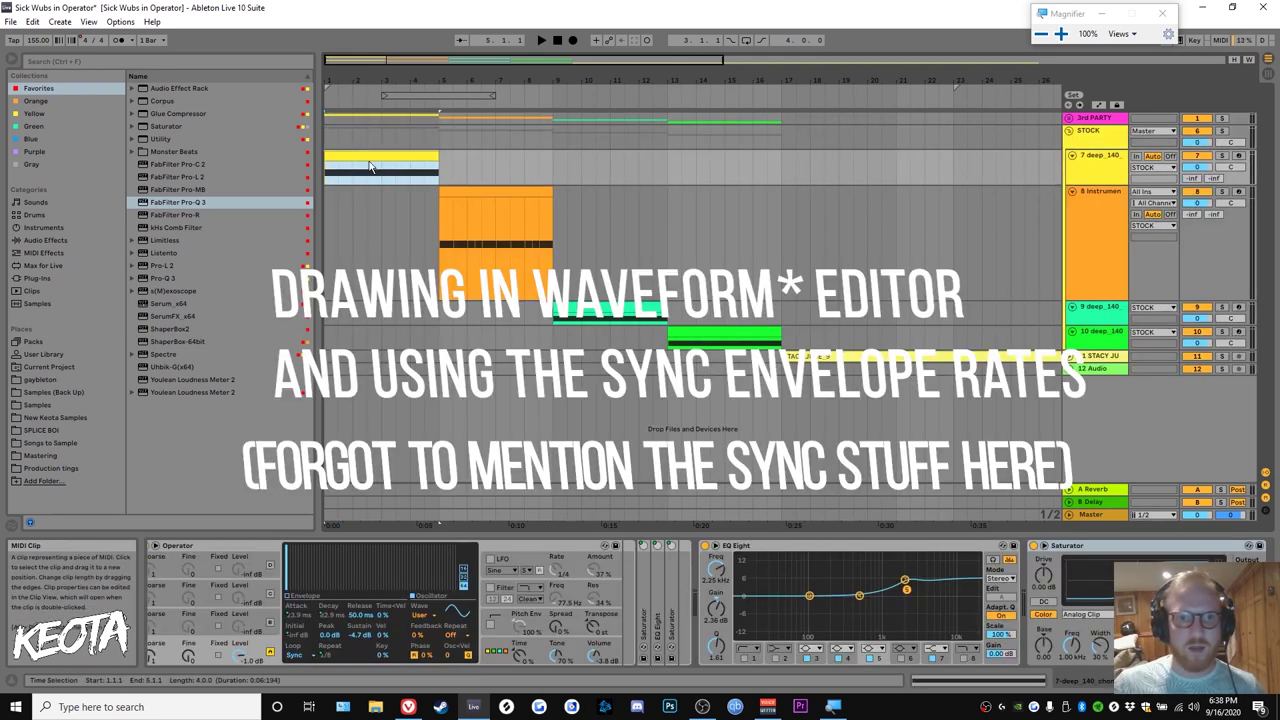
# Solo and play the clips on tracks 8 and 9 of the STOCK group in turn
pyautogui.click(545, 600)
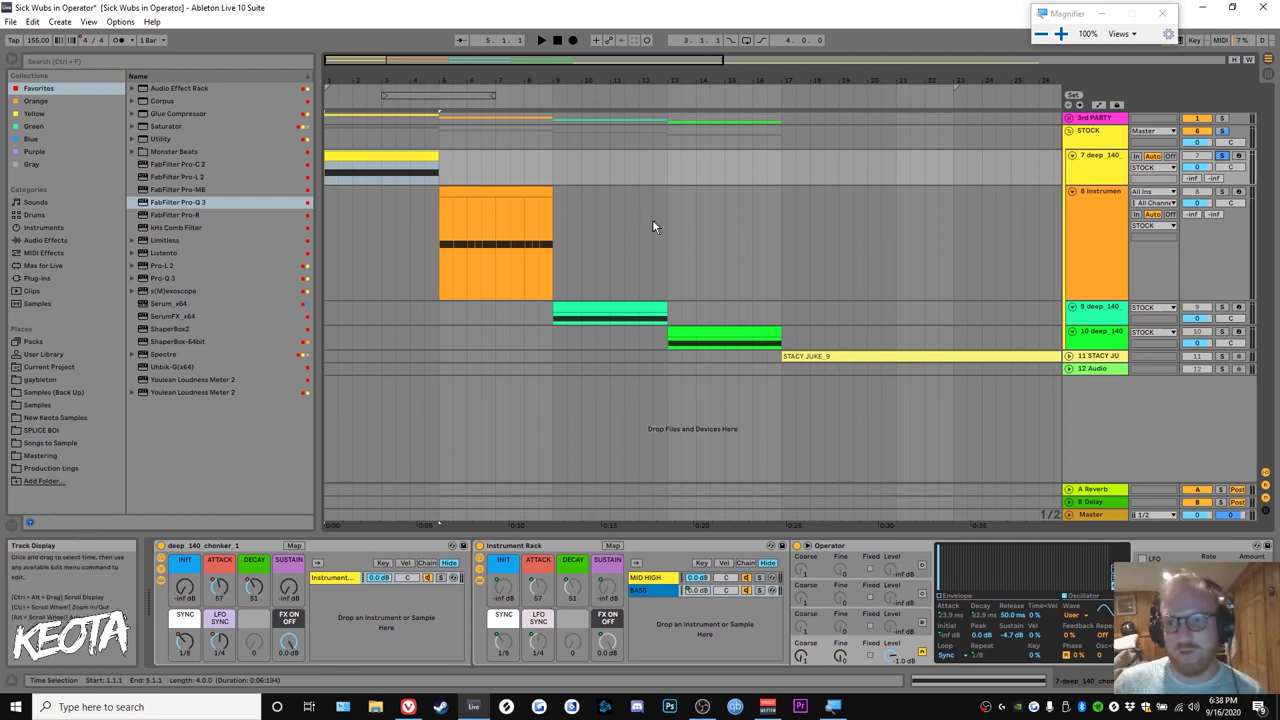
pyautogui.click(1222, 192)
pyautogui.click(548, 190)
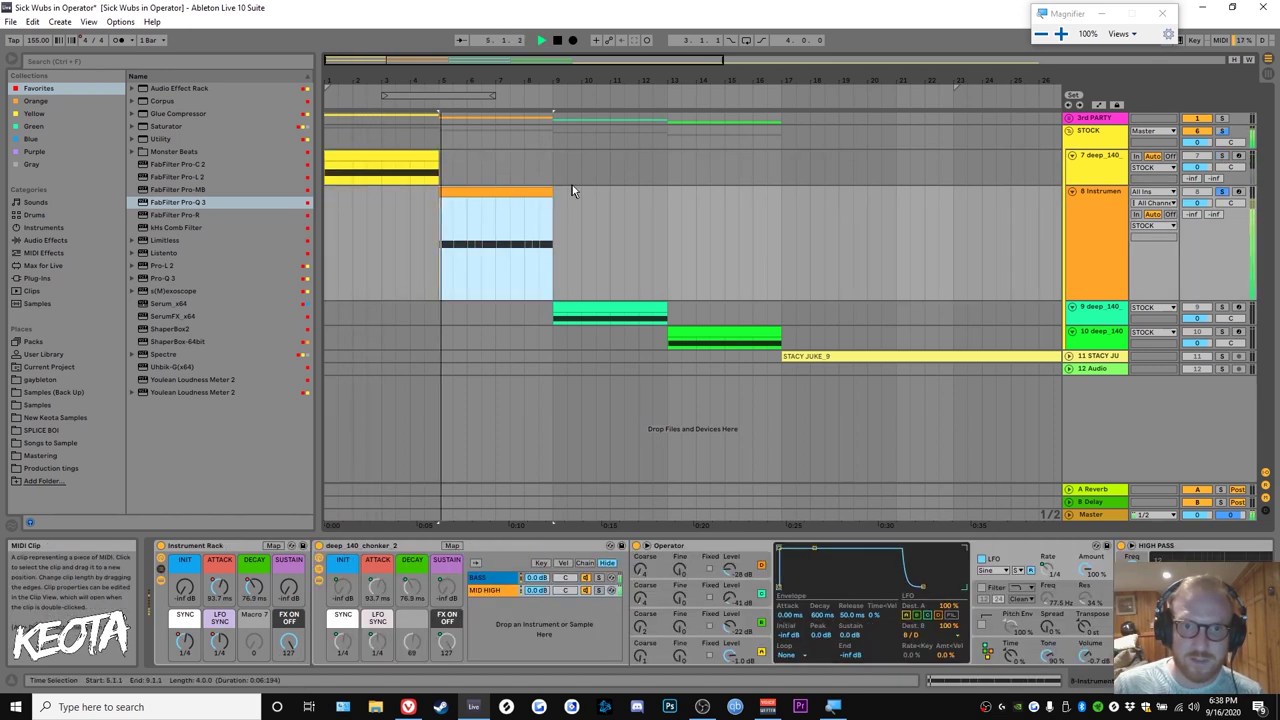
pyautogui.click(573, 305)
pyautogui.press('space')
pyautogui.click(1221, 307)
pyautogui.press('space')
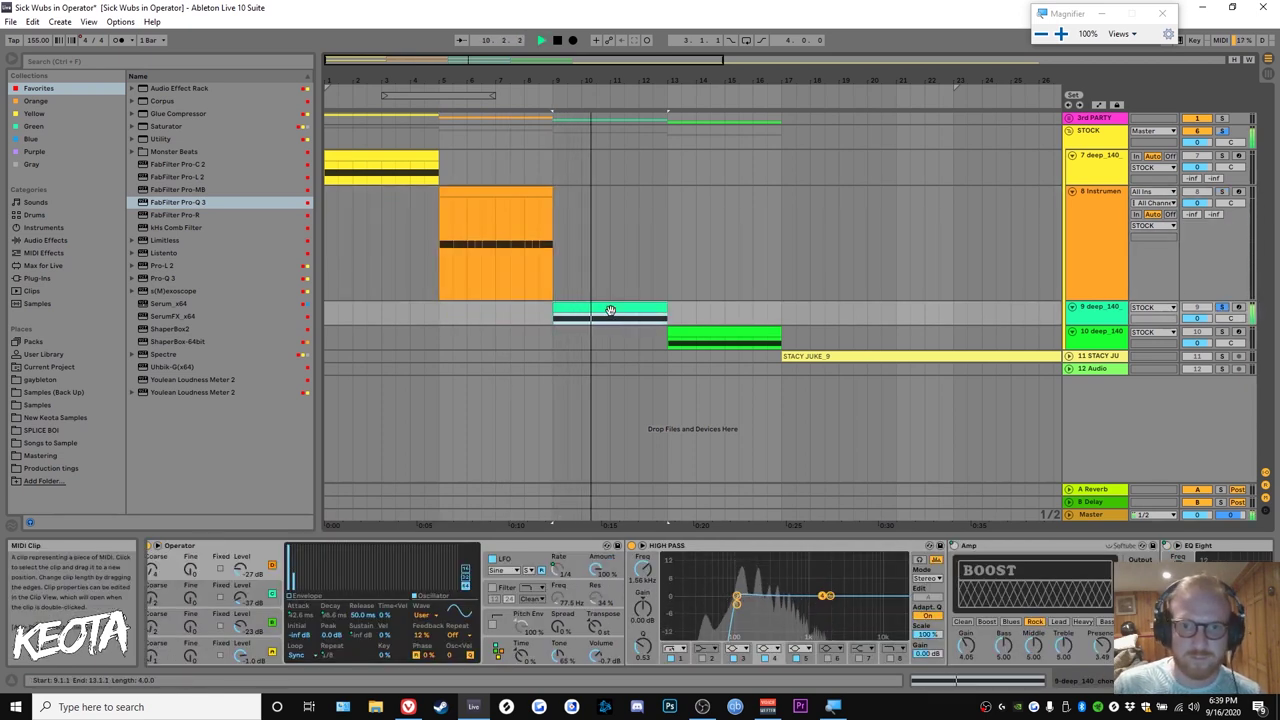
# Solo track 10 and play its green clip briefly
pyautogui.click(714, 335)
pyautogui.press('space')
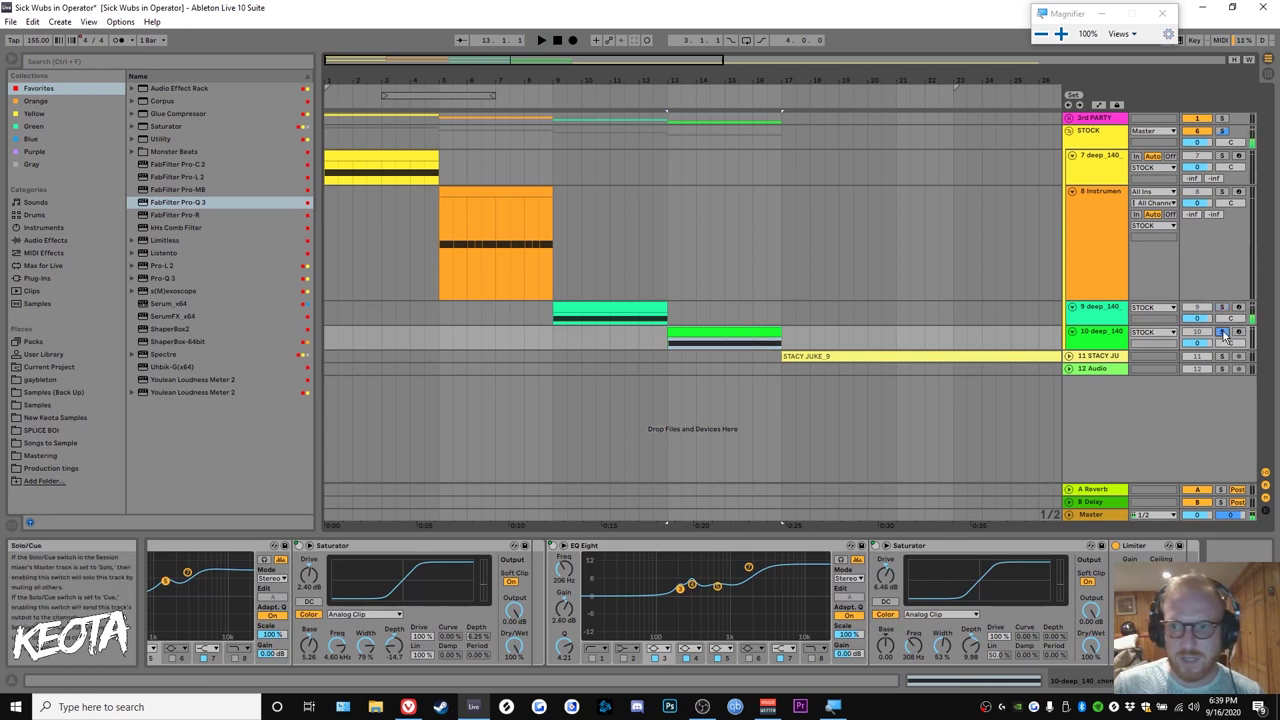
pyautogui.click(1221, 331)
pyautogui.press('space')
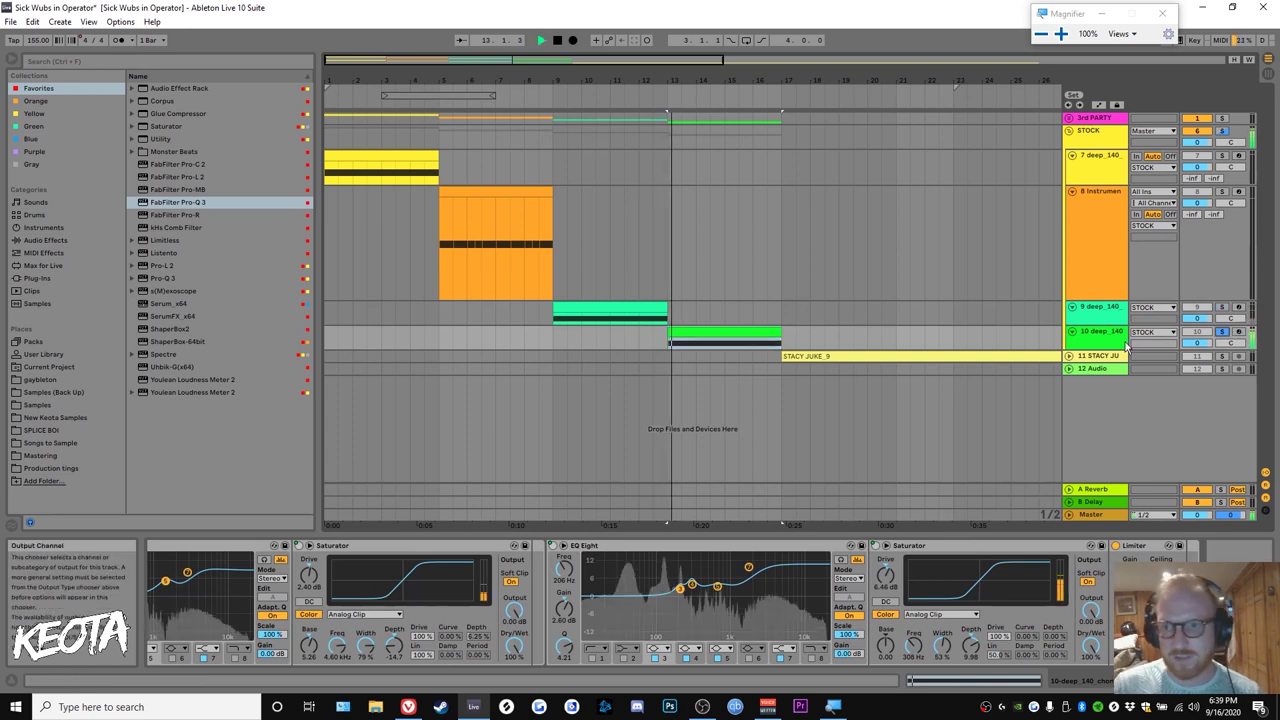
pyautogui.press('space')
# Unfold the collapsed EQ Eight between the two Saturators on track 7 and examine its curve at 175% magnification
pyautogui.click(355, 153)
pyautogui.hscroll(5, 780, 622)
pyautogui.hscroll(3, 747, 625)
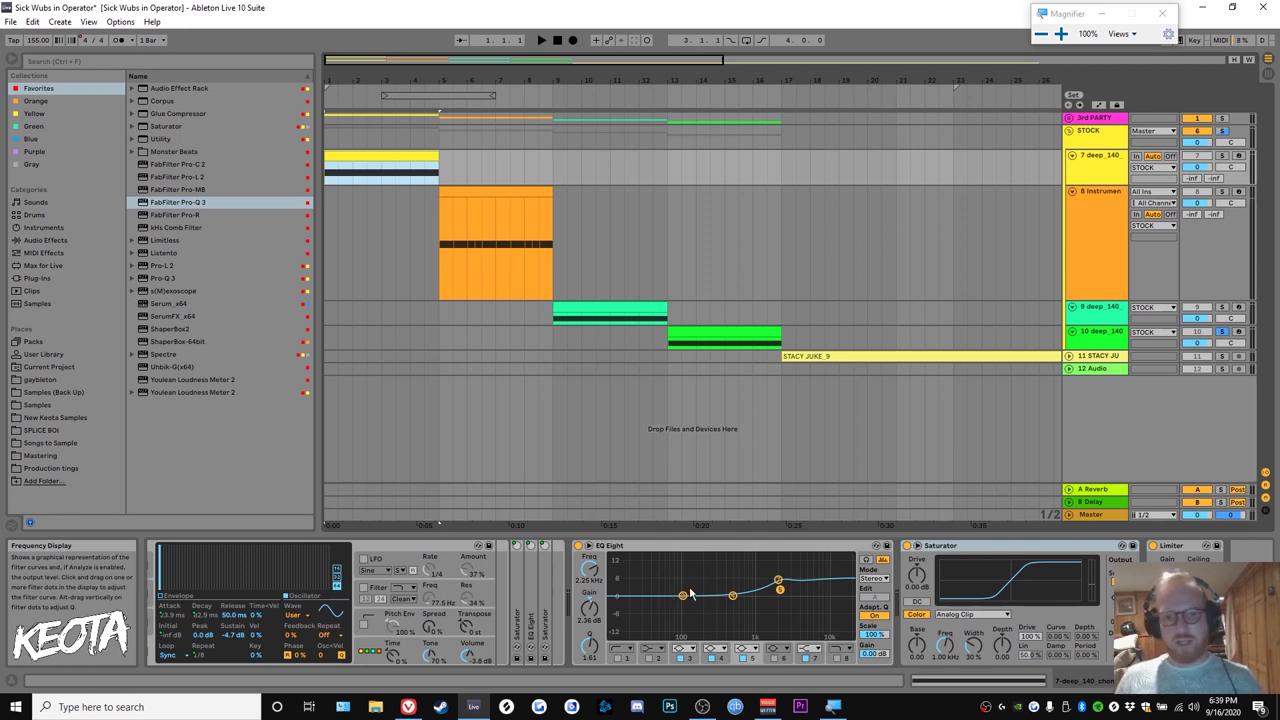
pyautogui.press('super+plus')
pyautogui.press('super+plus')
pyautogui.press('super+plus')
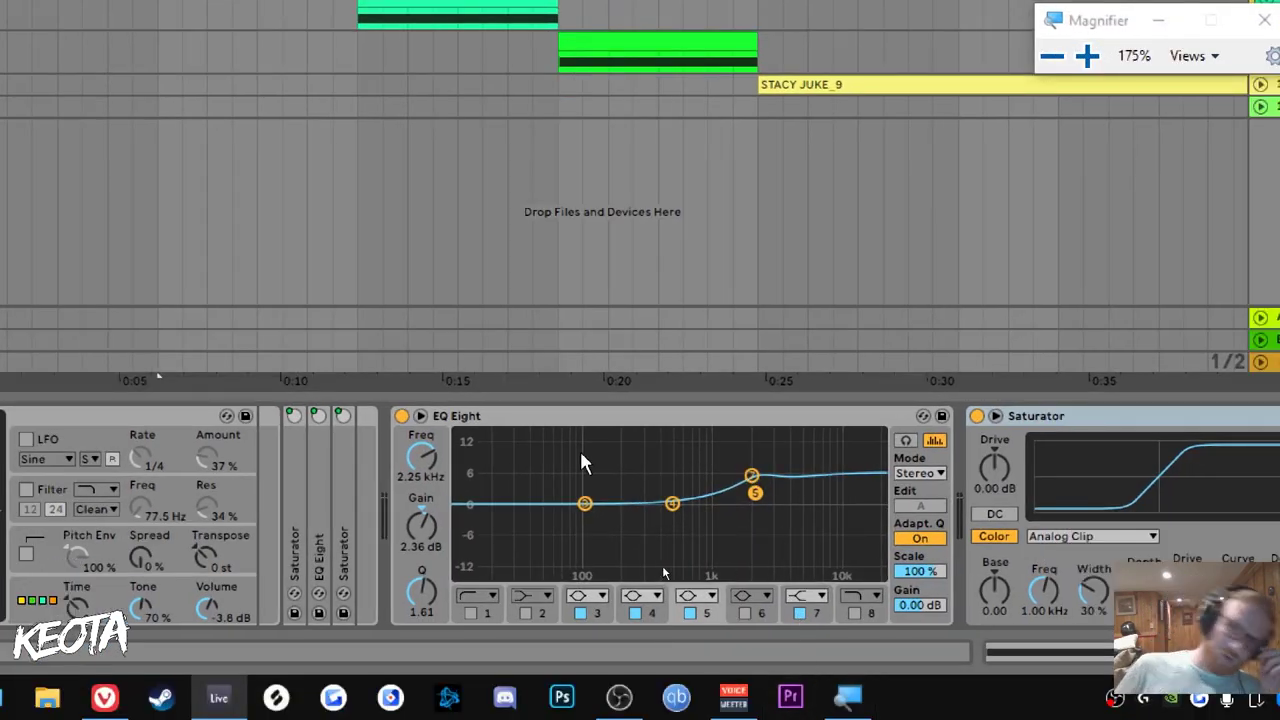
pyautogui.doubleClick(320, 530)
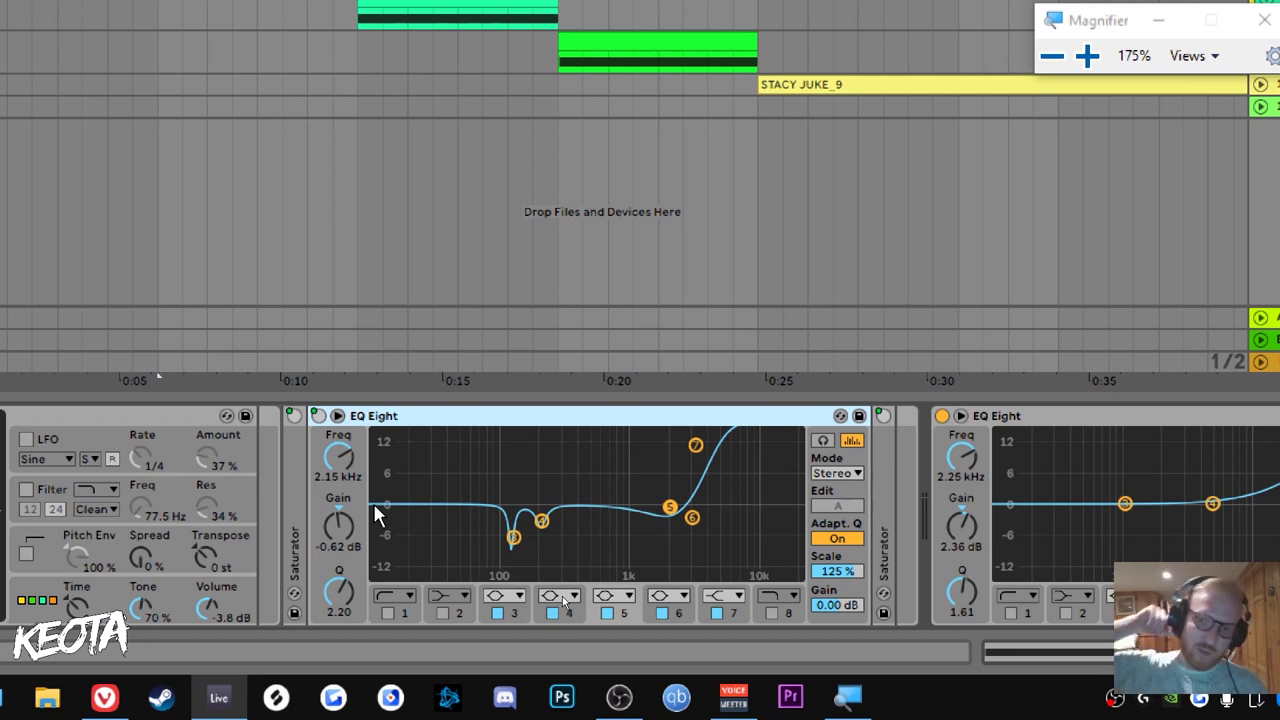
pyautogui.scroll(-3, 417, 506)
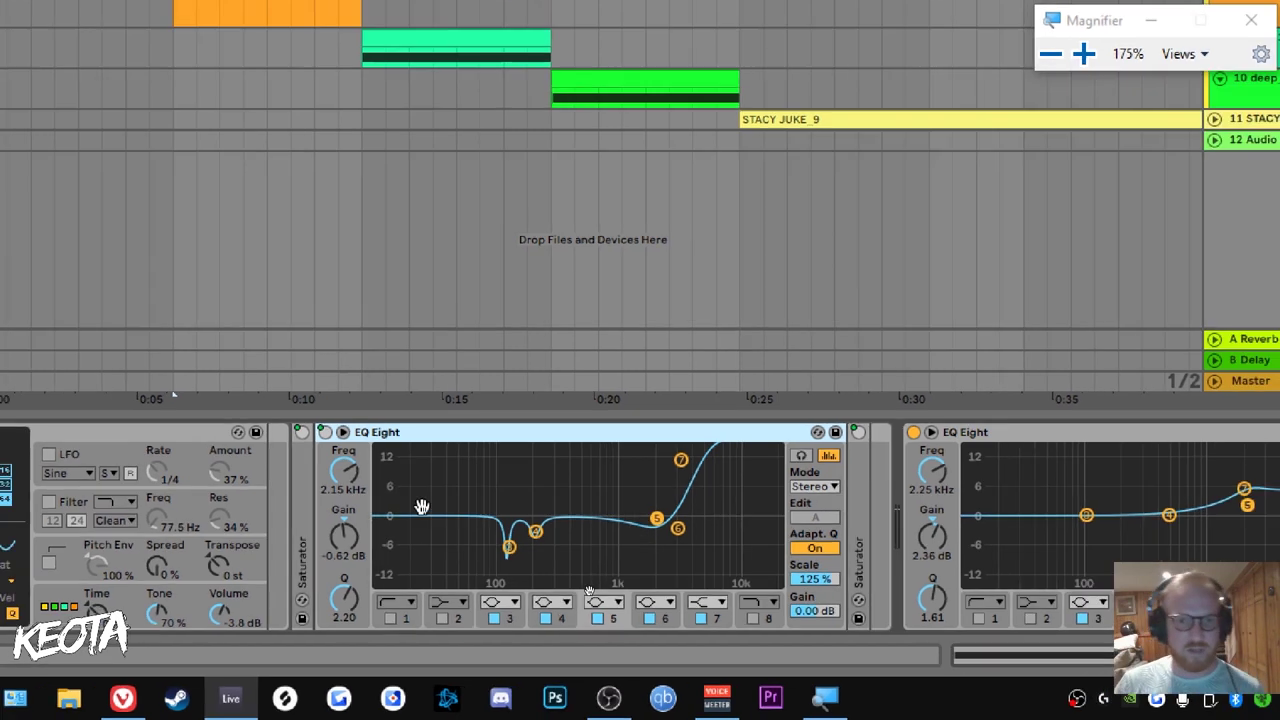
# Review the Instrument Rack and its chains on track 7, and fold the EQ Eight between the Saturators again
pyautogui.moveTo(546, 605); pyautogui.dragTo(892, 606)
pyautogui.scroll(5, 892, 606)
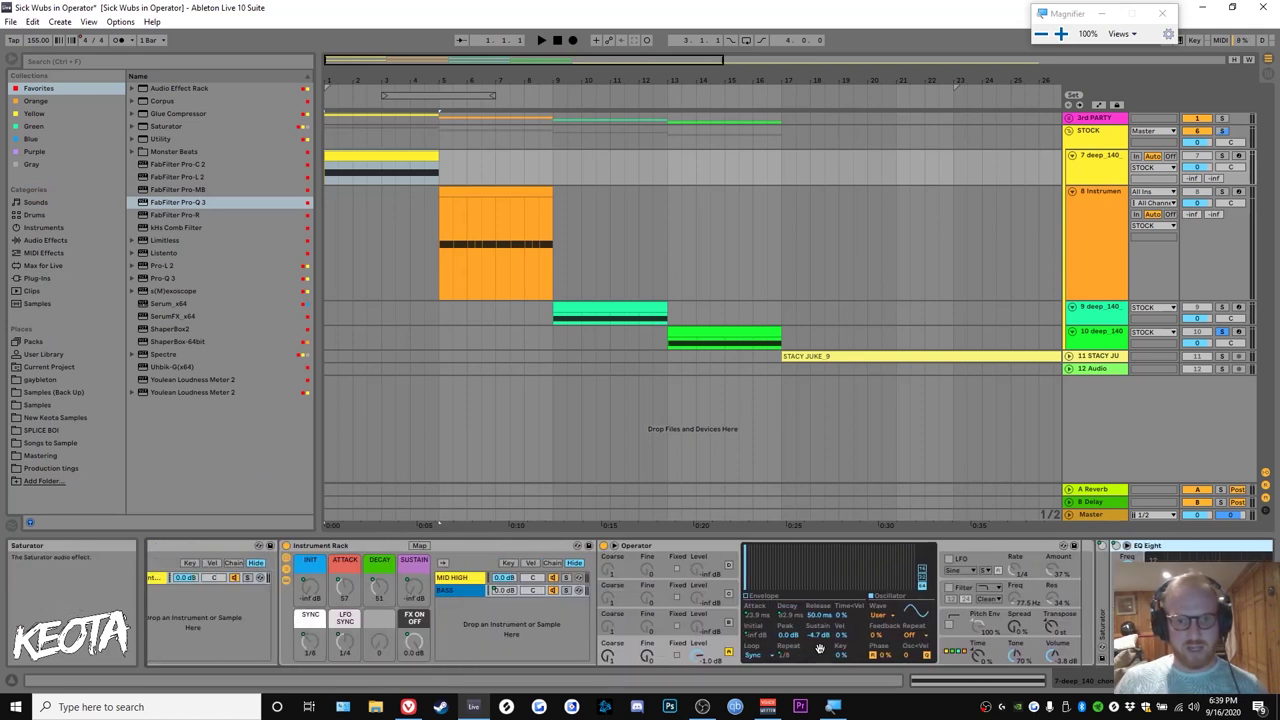
pyautogui.scroll(4, 884, 632)
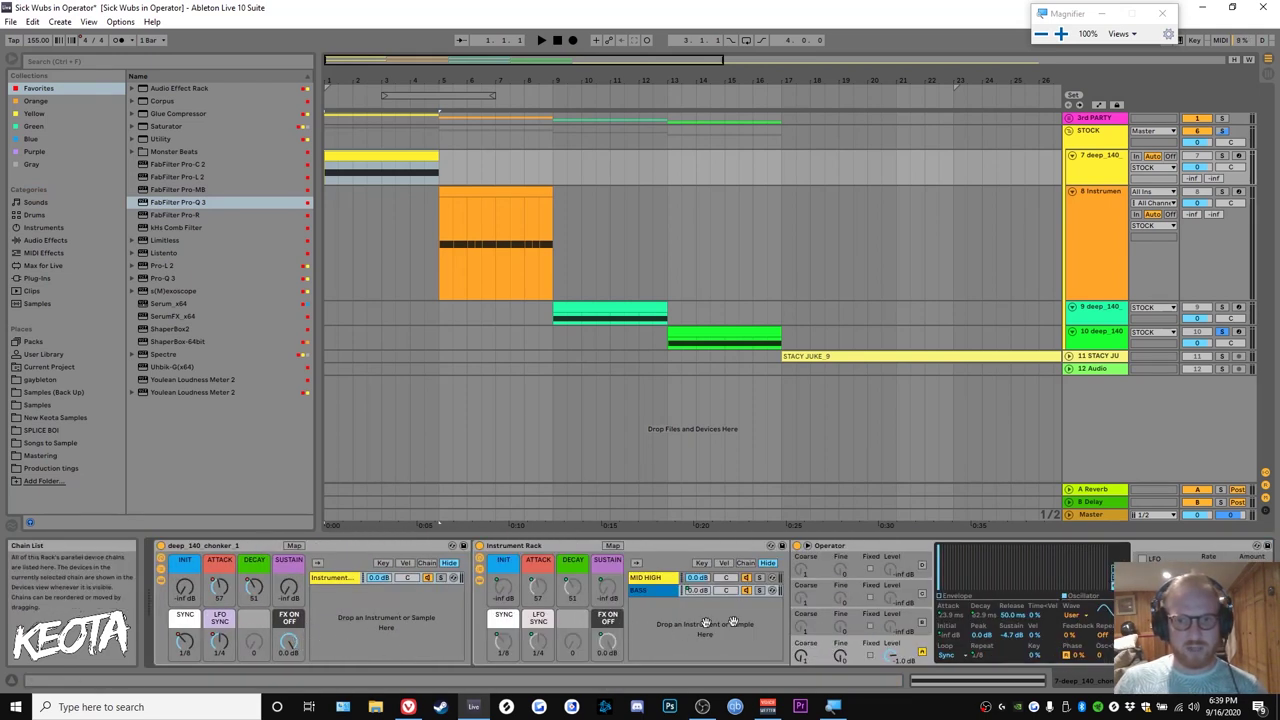
pyautogui.scroll(-5, 488, 551)
pyautogui.doubleClick(488, 551)
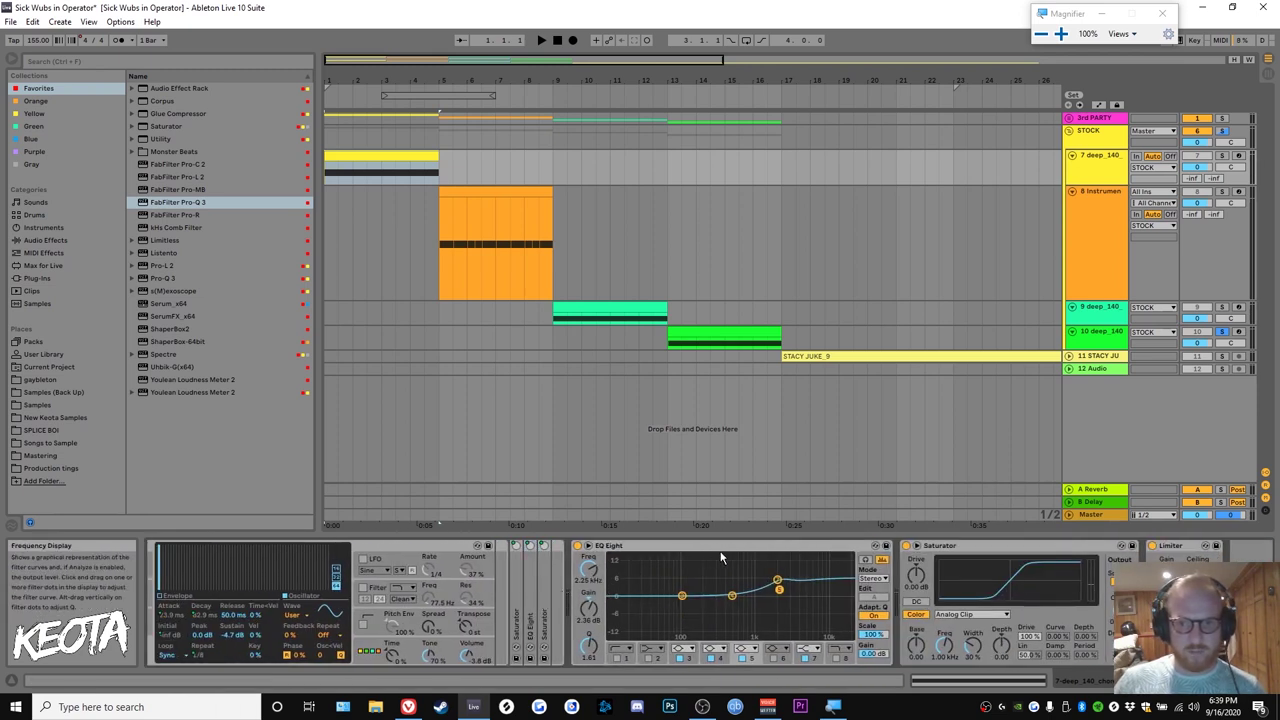
# Select the effects from the second EQ Eight through the Limiter and check the options of the EQ Eight's on/off switch
pyautogui.rightClick(581, 547)
pyautogui.click(628, 530)
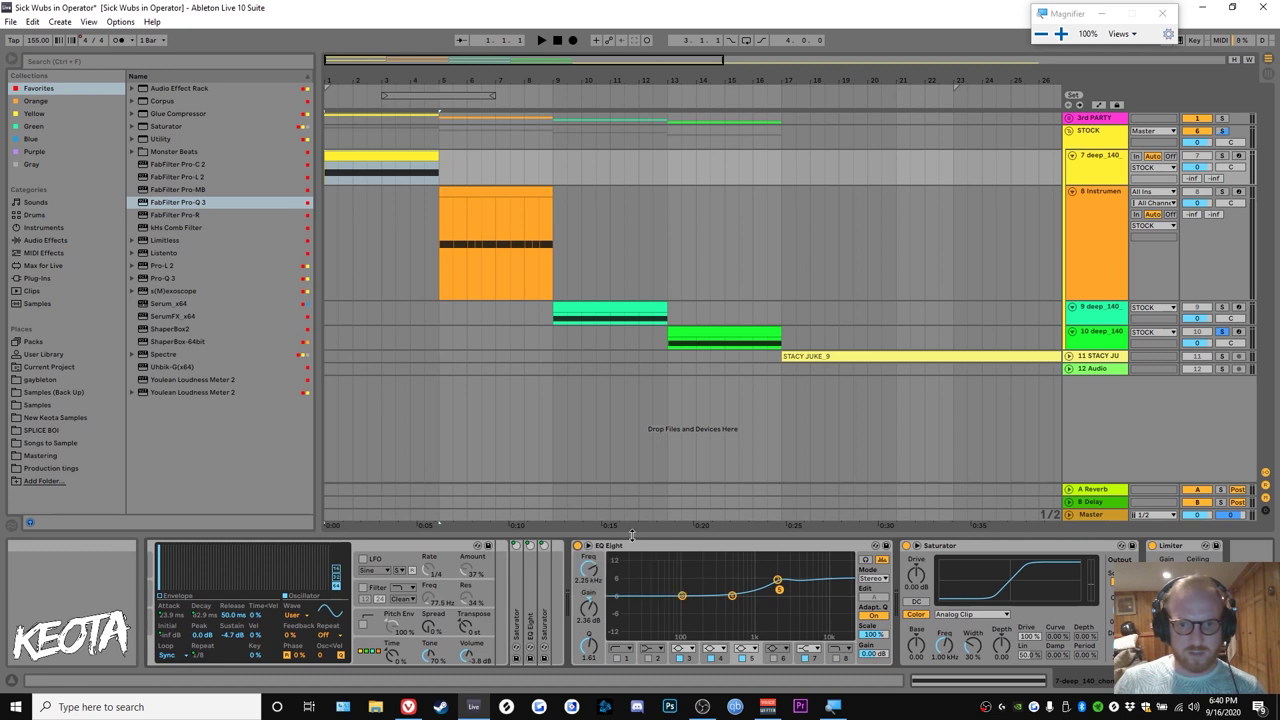
pyautogui.click(624, 545)
pyautogui.moveTo(649, 546); pyautogui.dragTo(675, 546)
pyautogui.keyDown('shift'); pyautogui.click(1069, 547); pyautogui.keyUp('shift')
pyautogui.moveTo(1069, 547); pyautogui.dragTo(585, 581)
pyautogui.rightClick(584, 547)
pyautogui.click(625, 601)
# Play the track 7 clip and compare the sound with the FX ON OFF macro at -4.0 dB and at 0.0 dB
pyautogui.scroll(5, 710, 646)
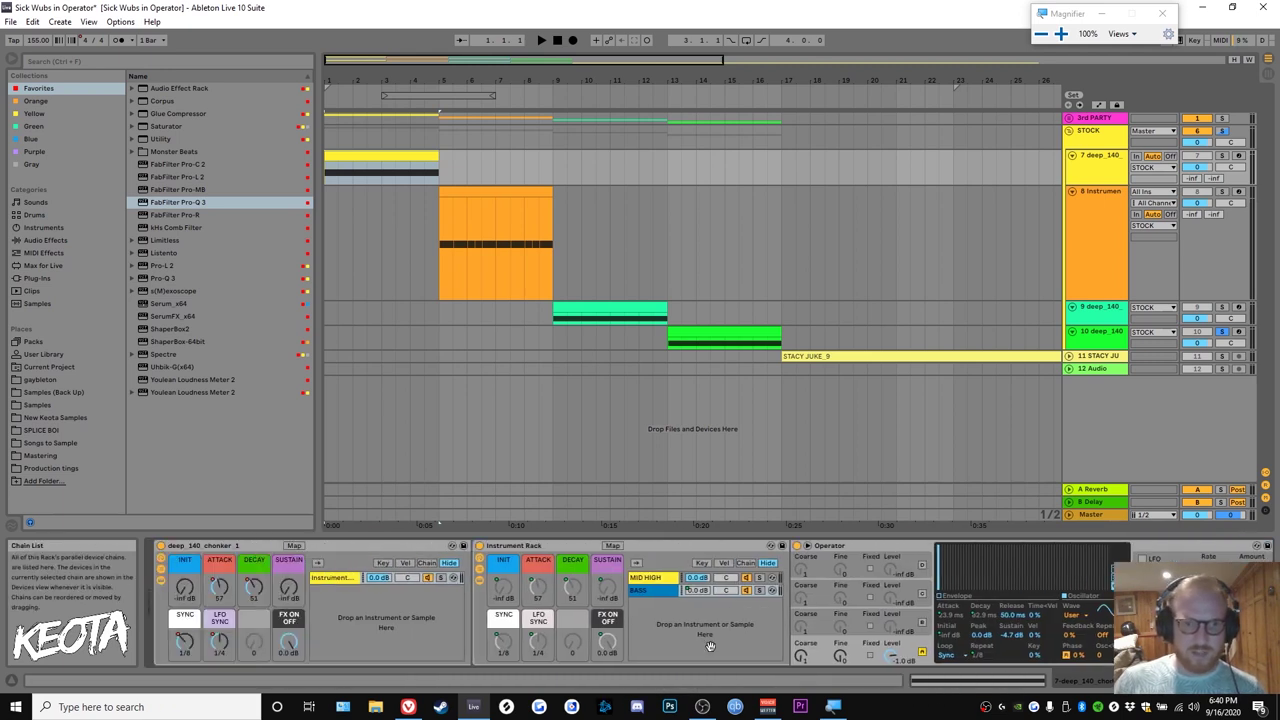
pyautogui.press('space')
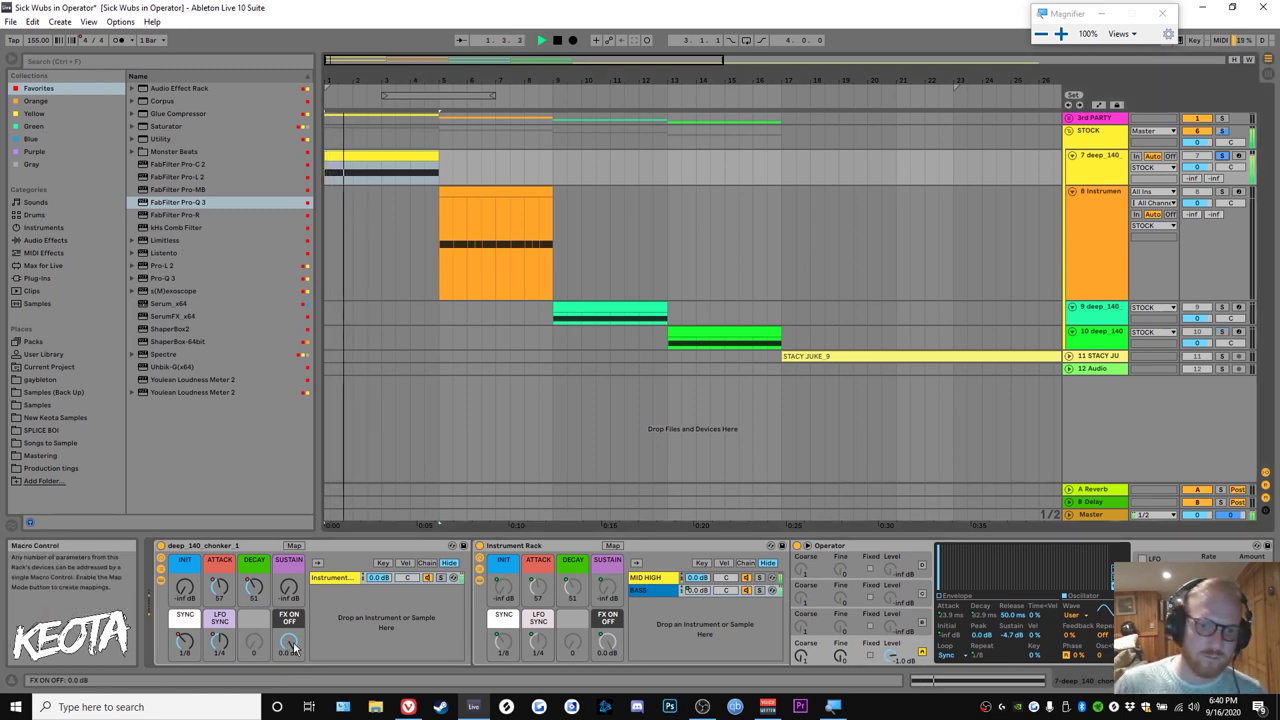
pyautogui.hotkey('ctrl', 'z')
pyautogui.press('space')
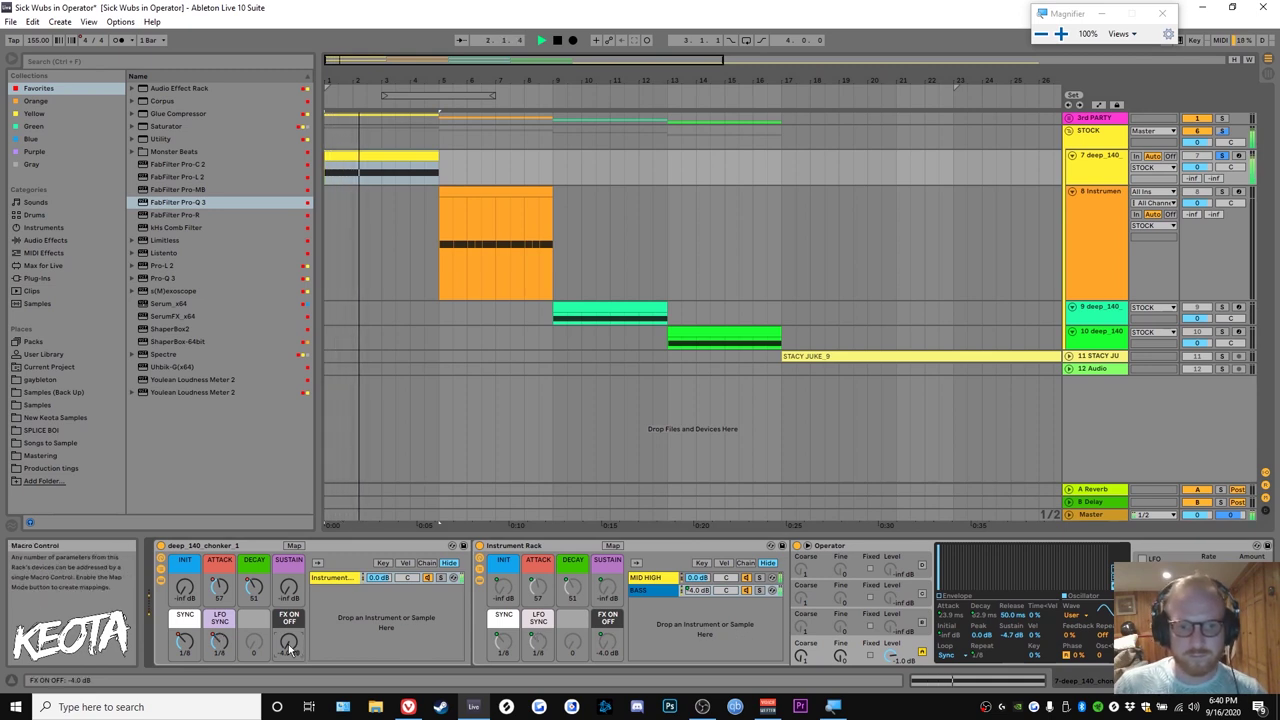
pyautogui.moveTo(289, 647); pyautogui.dragTo(289, 600)
pyautogui.press('space')
pyautogui.press('space')
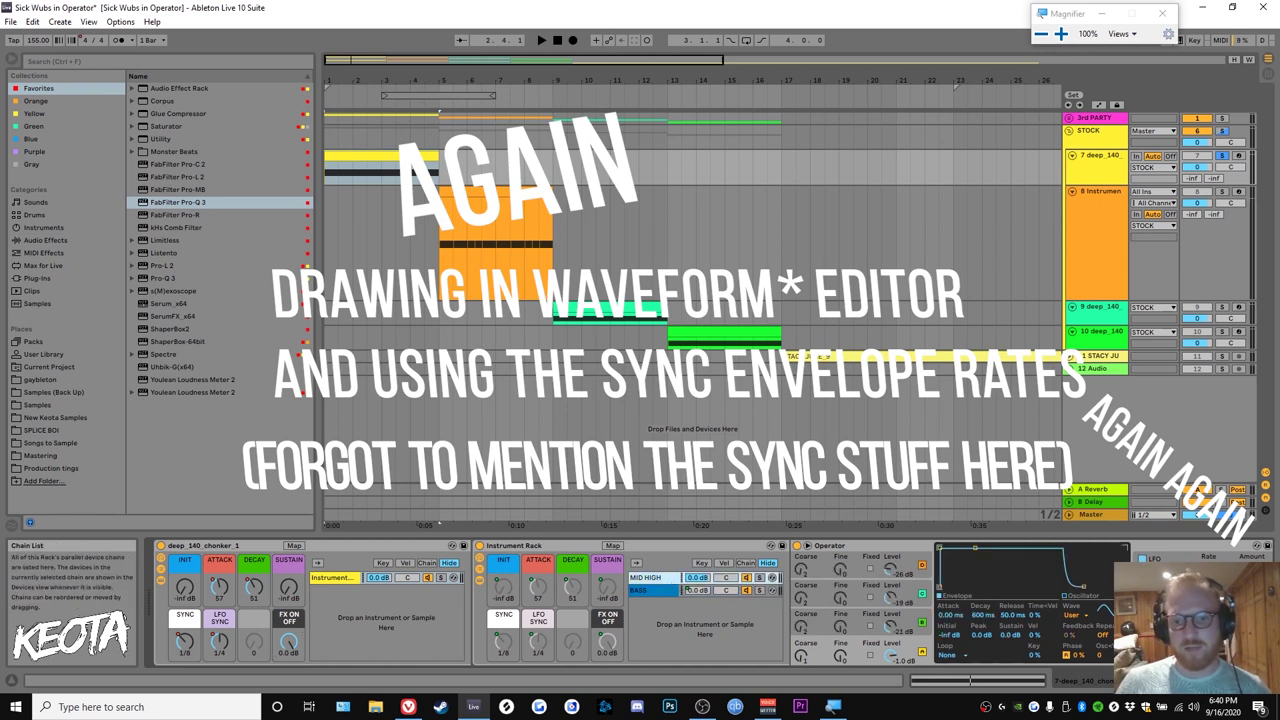
# Play the MID HIGH chain at 150% magnification and switch Operator's oscillator D off and on again to compare the sound
pyautogui.press('super+plus')
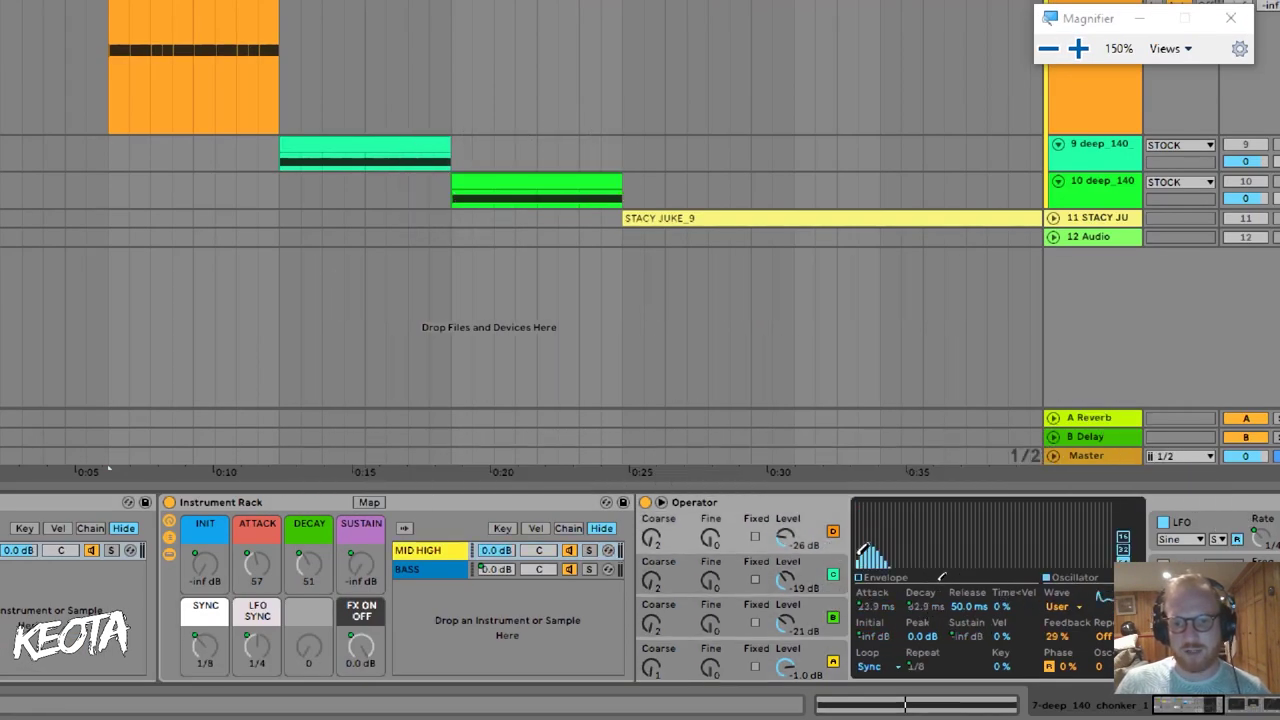
pyautogui.press('space')
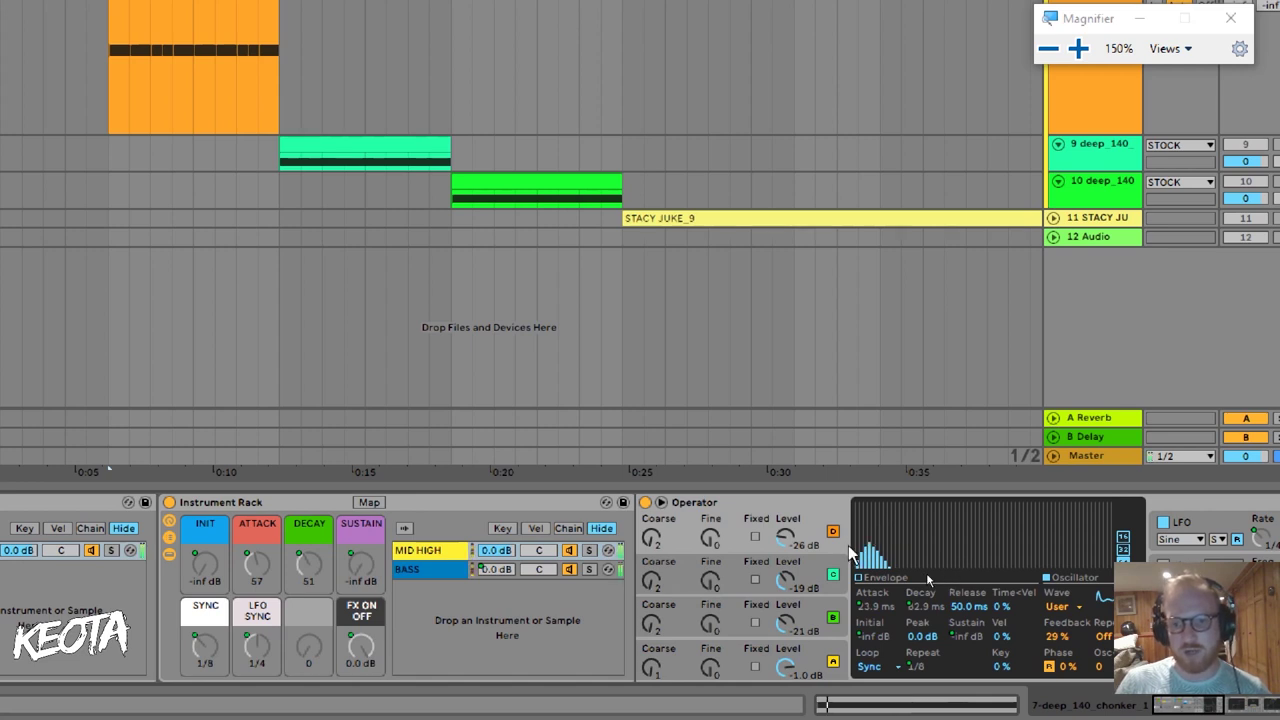
pyautogui.click(833, 531)
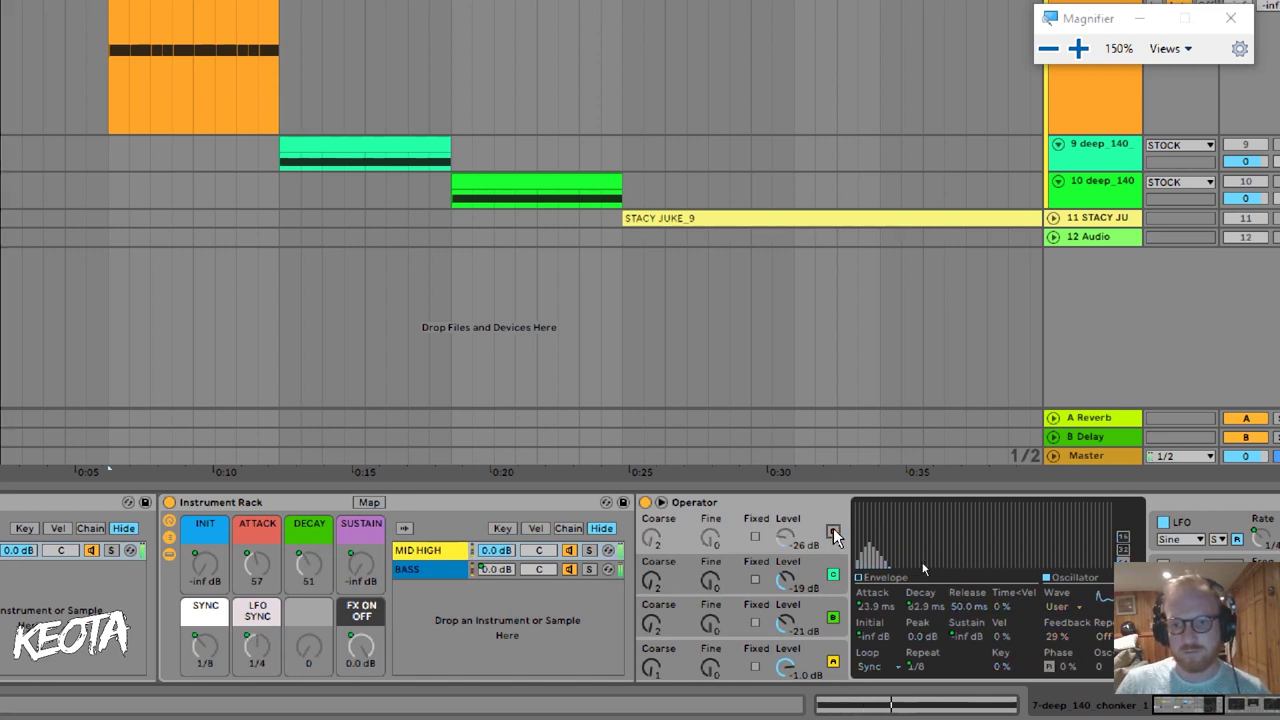
pyautogui.click(833, 531)
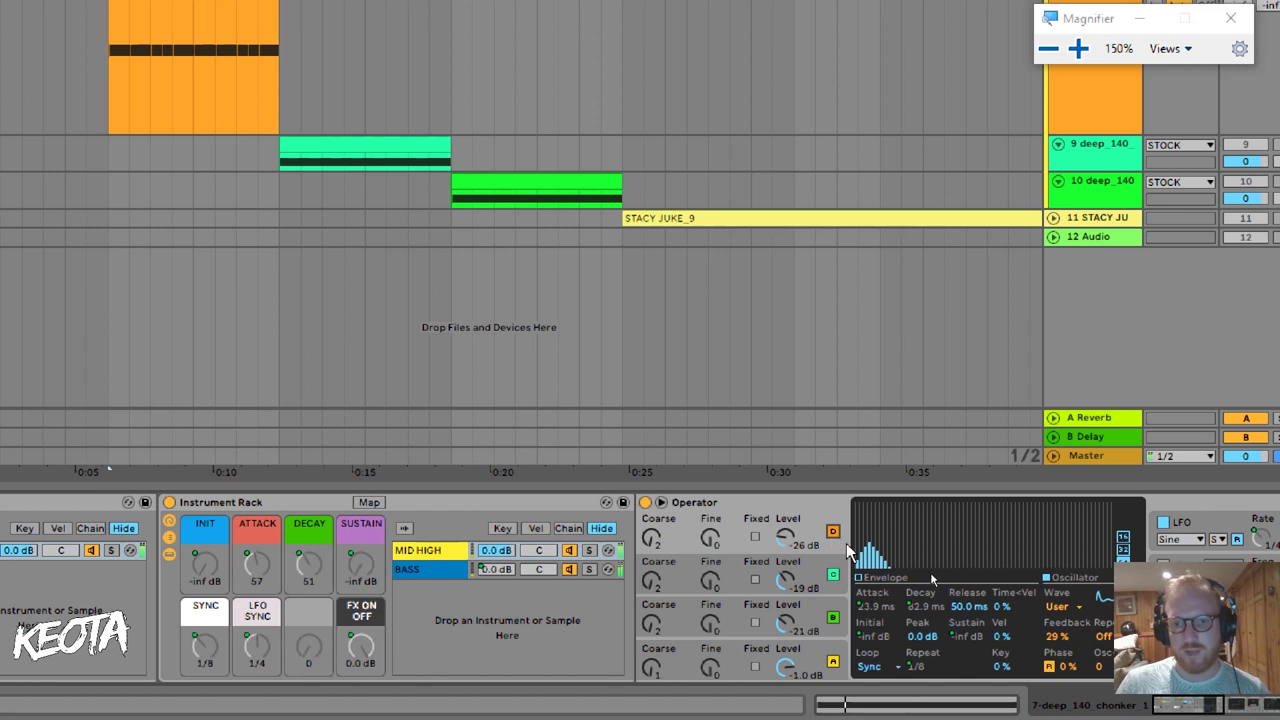
# Set the level of Operator's oscillator D to -21 dB and try out single raised harmonics in its waveform during playback
pyautogui.moveTo(788, 540); pyautogui.dragTo(788, 532)
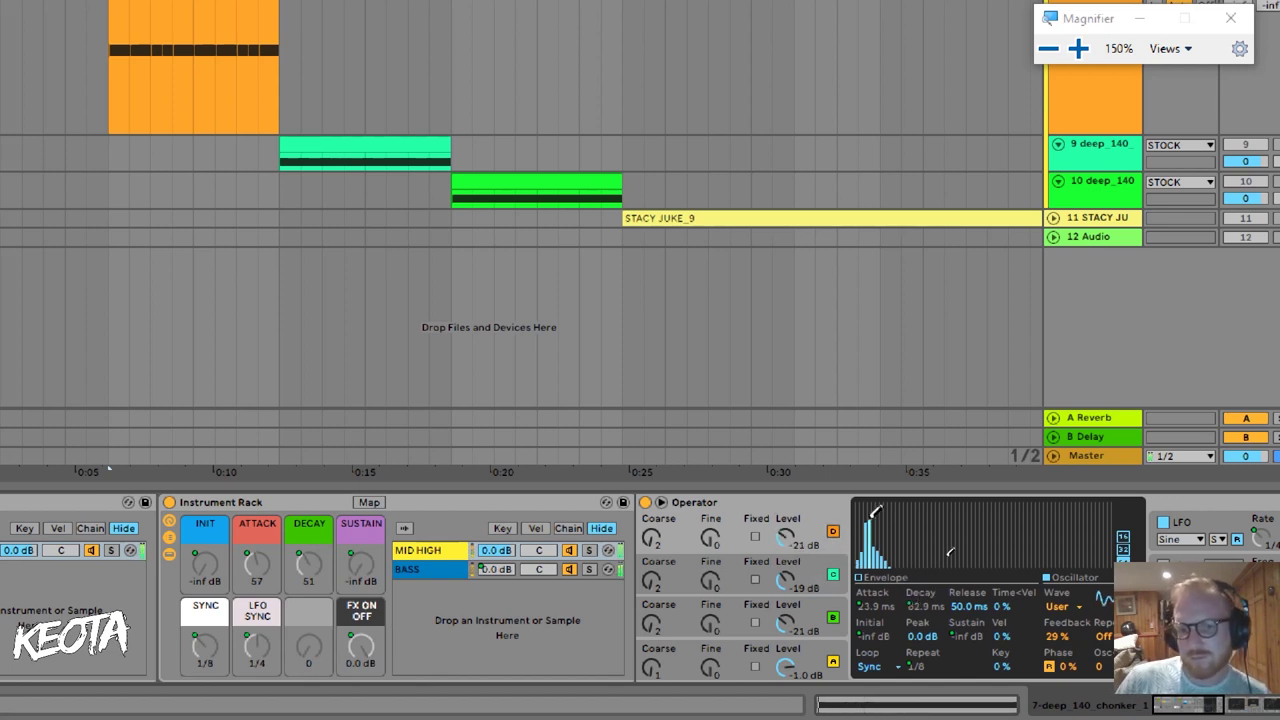
pyautogui.hotkey('ctrl', 'z')
pyautogui.click(878, 503)
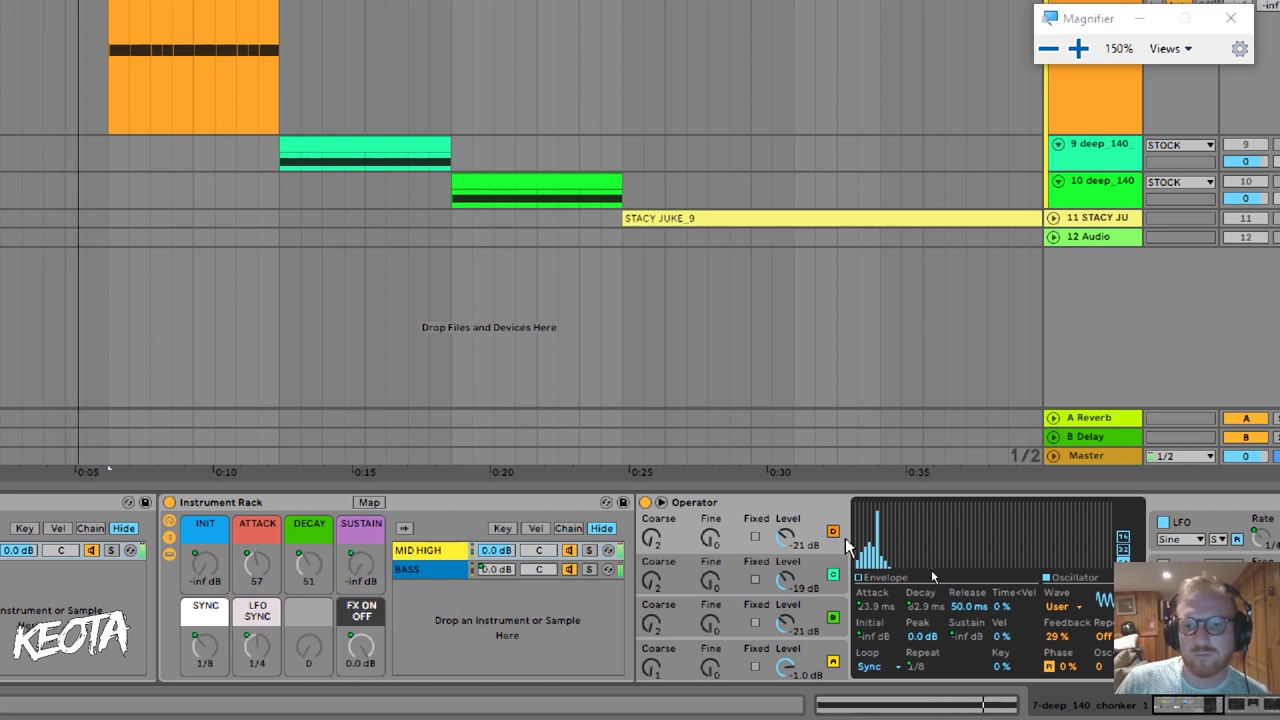
pyautogui.press('space')
pyautogui.hotkey('ctrl', 'z')
# Review the oscillators and envelope of Operator on the MID HIGH chain and return the screen magnification to 100%
pyautogui.hscroll(5, 933, 597)
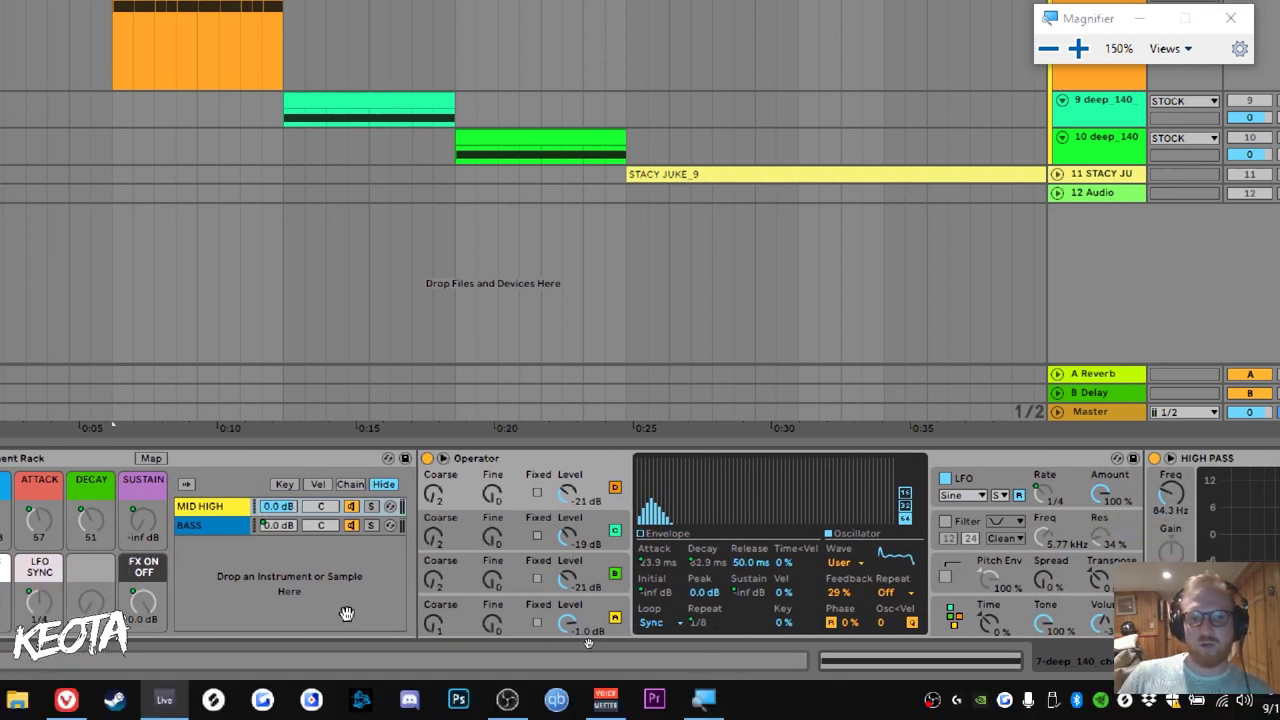
pyautogui.hscroll(-3, 425, 638)
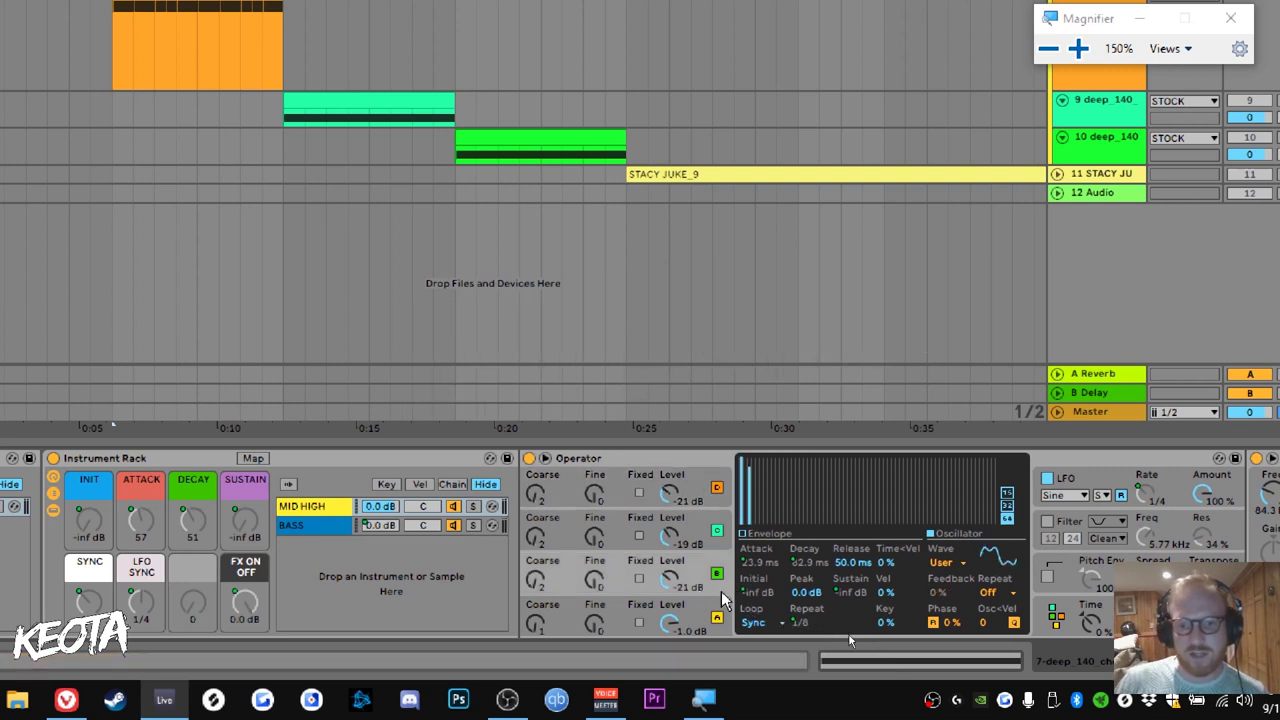
pyautogui.click(764, 536)
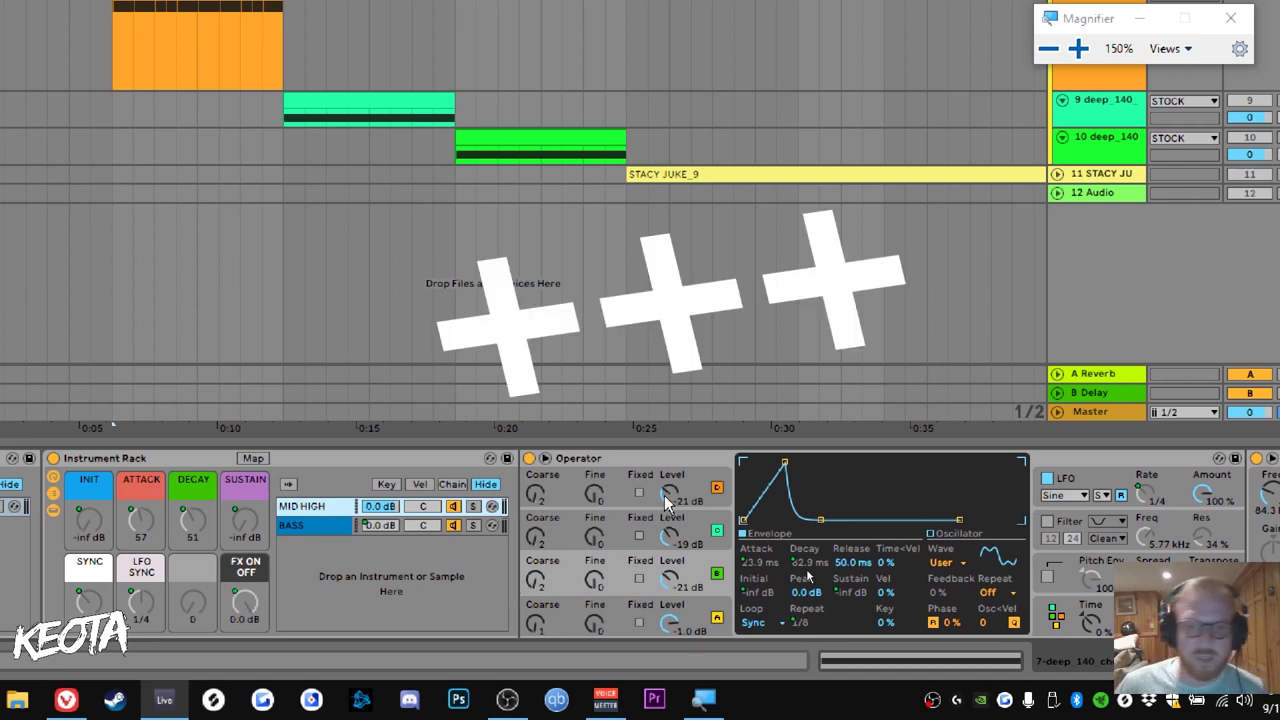
pyautogui.hscroll(2, 617, 470)
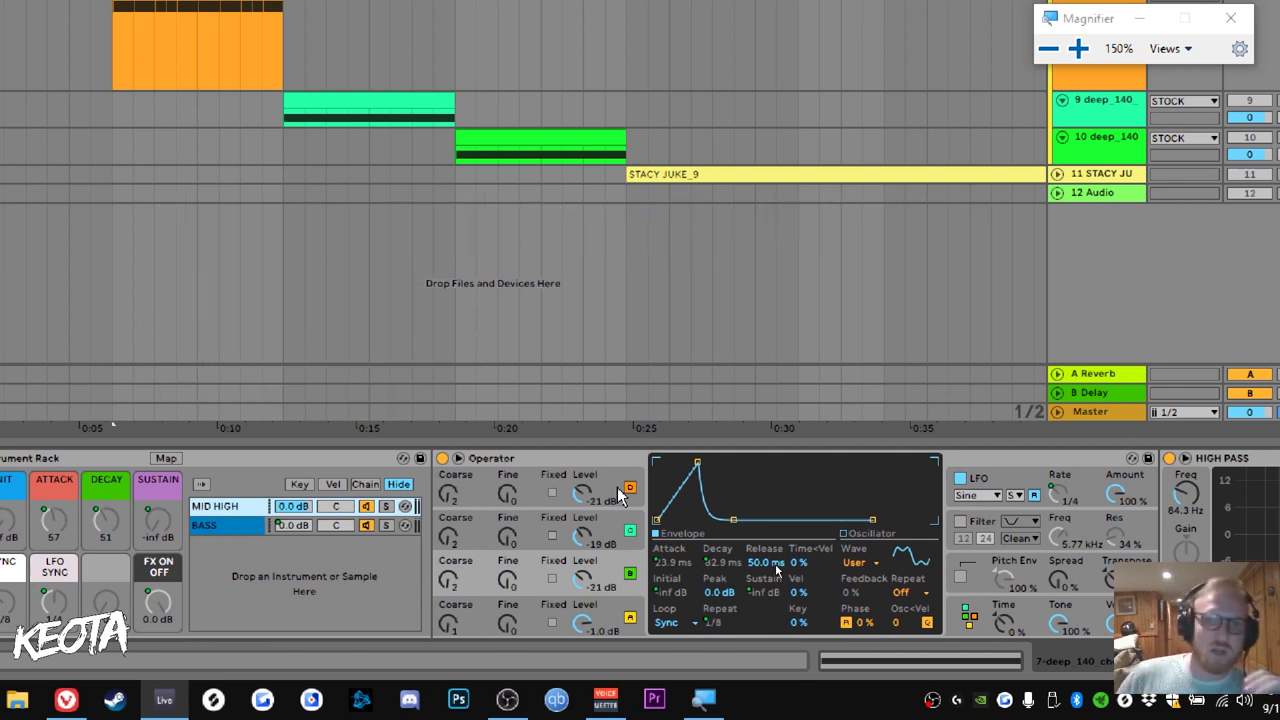
pyautogui.press('super+minus')
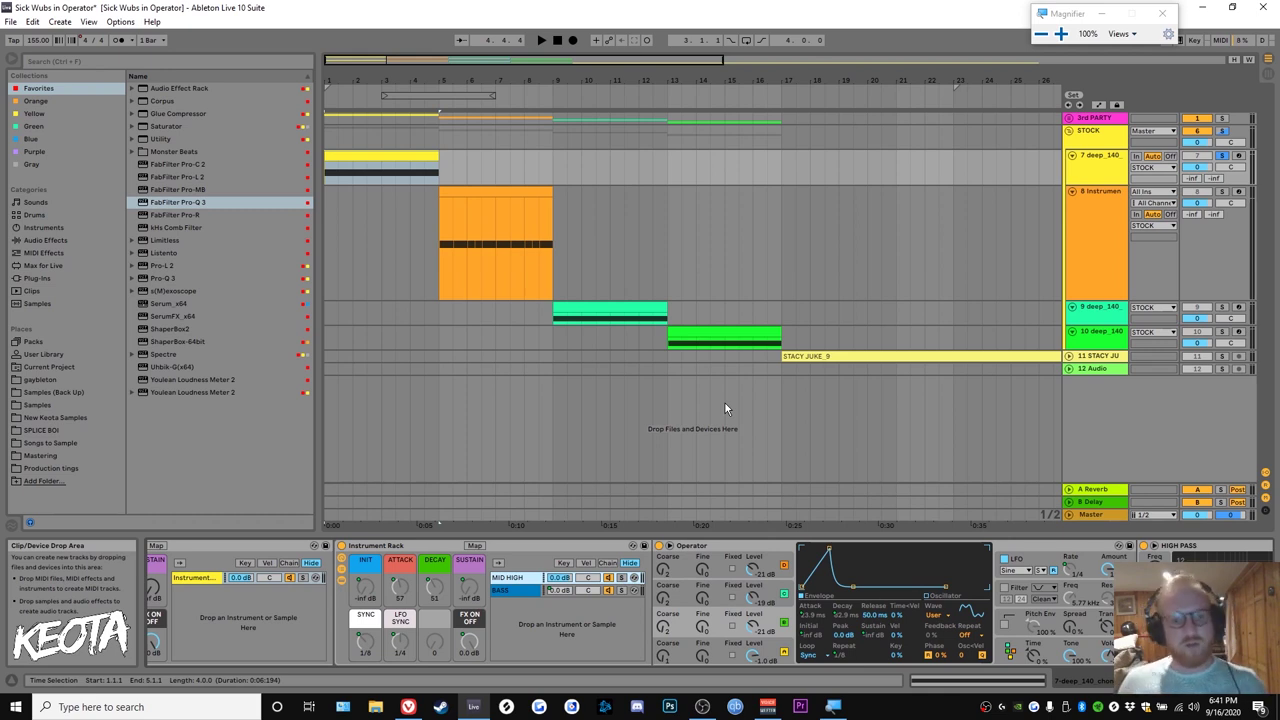
# Unfold and solo the STACY JUKE track and play its audio clip from bar 23
pyautogui.click(910, 356)
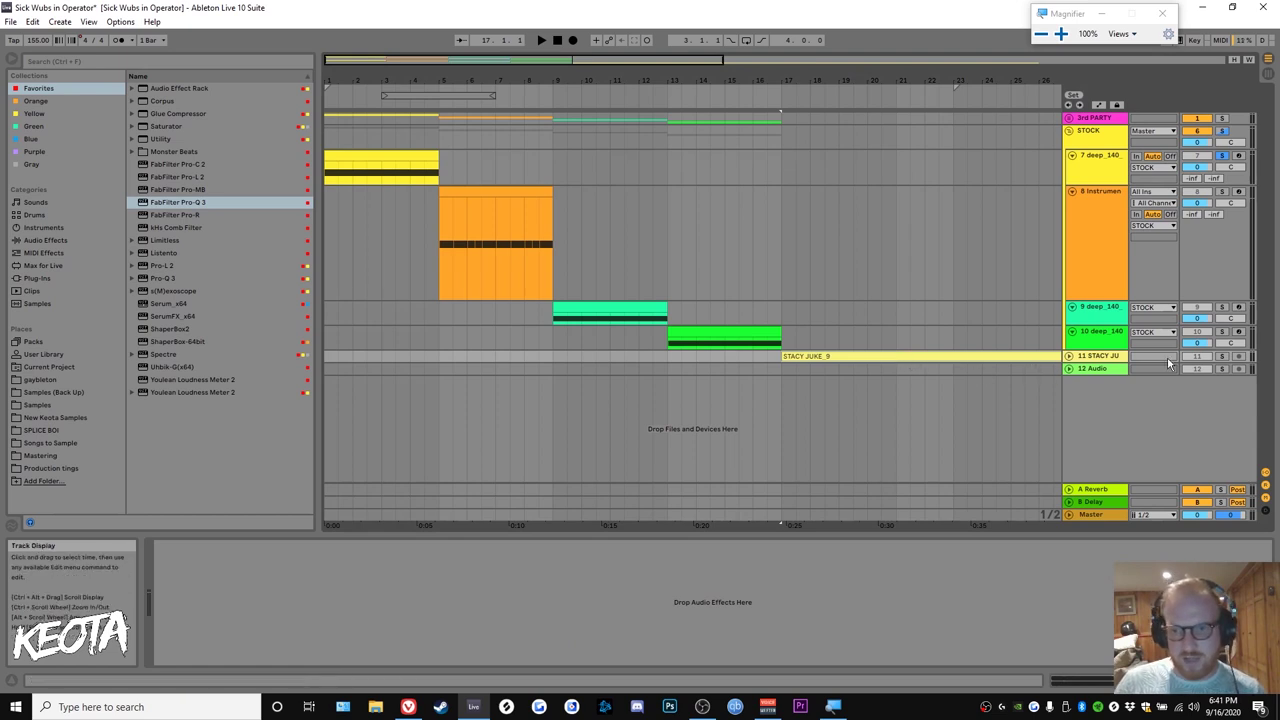
pyautogui.click(1069, 356)
pyautogui.moveTo(968, 349); pyautogui.dragTo(768, 346)
pyautogui.click(741, 401)
pyautogui.click(1221, 353)
pyautogui.press('space')
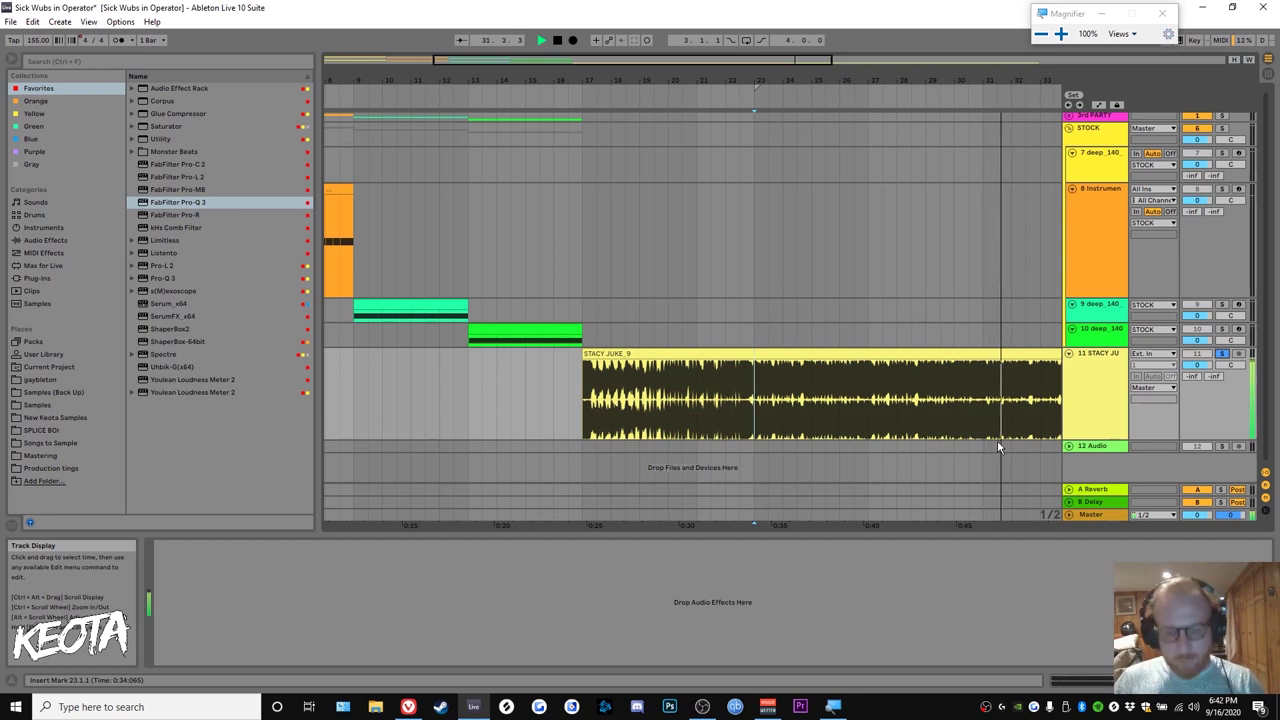
pyautogui.press('space')
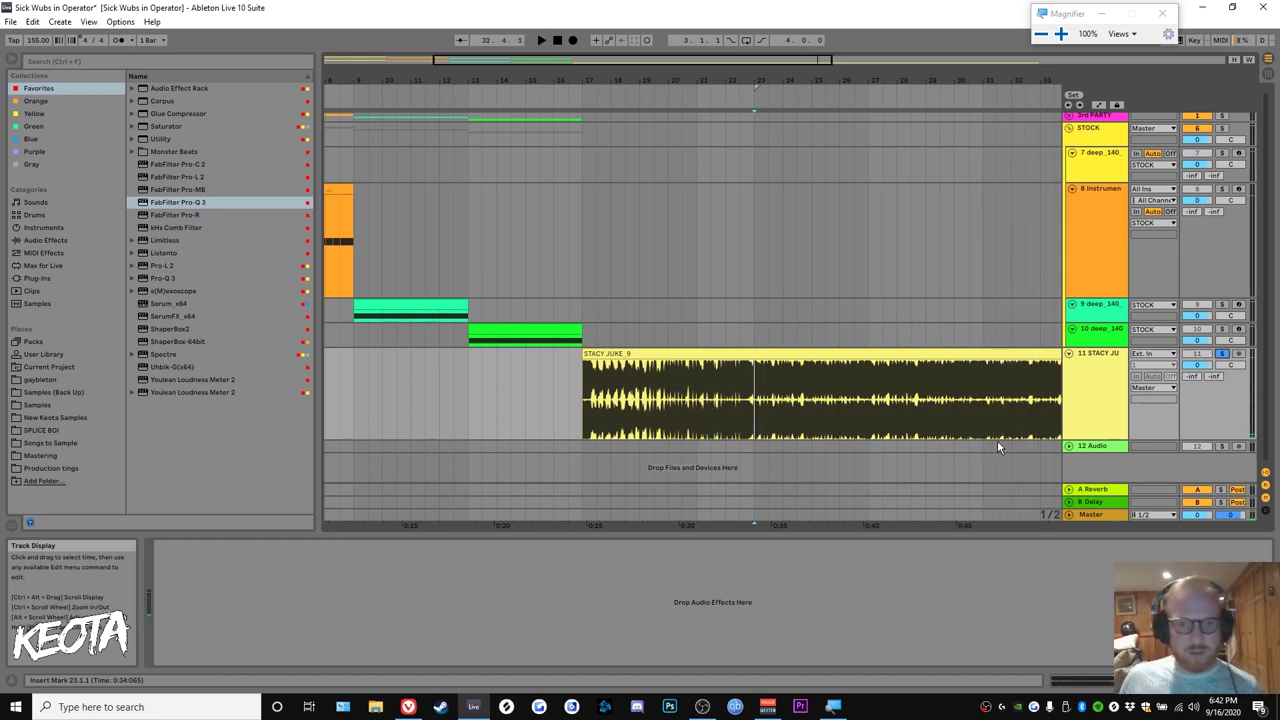
# Fit all tracks and the arrangement's length into view and solo track 9 with its clip selected
pyautogui.press('h')
pyautogui.press('w')
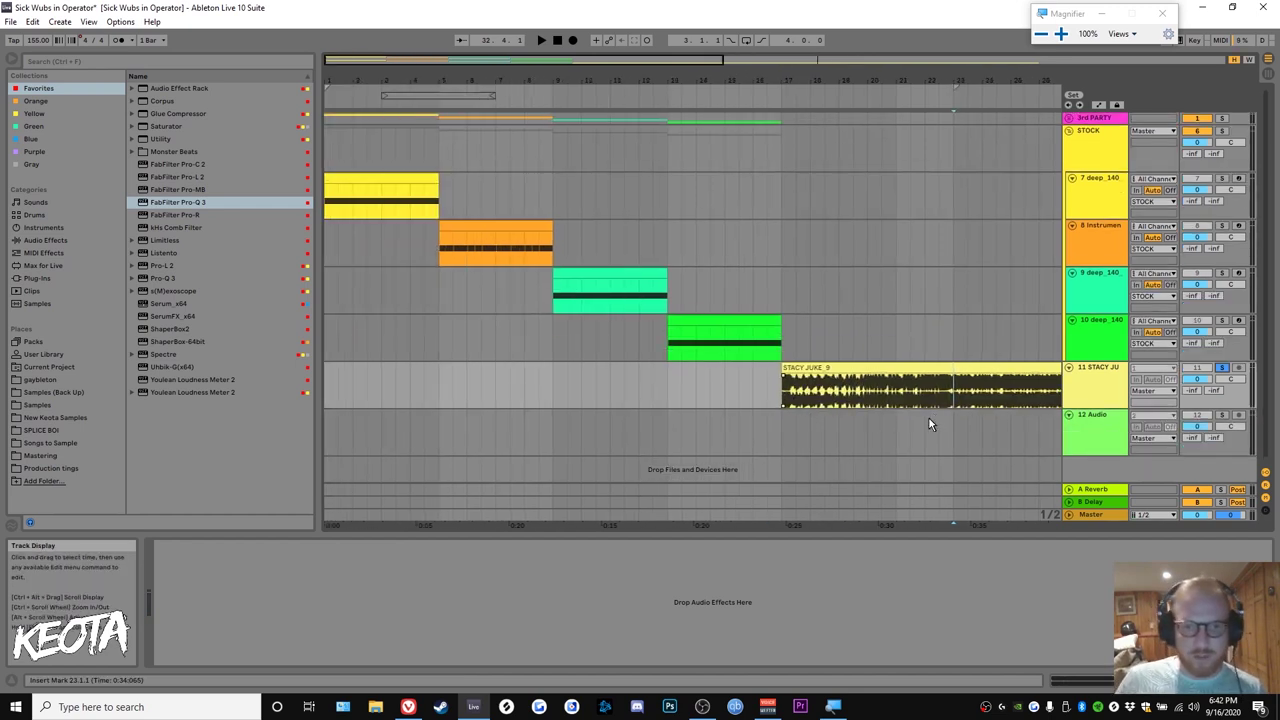
pyautogui.click(589, 285)
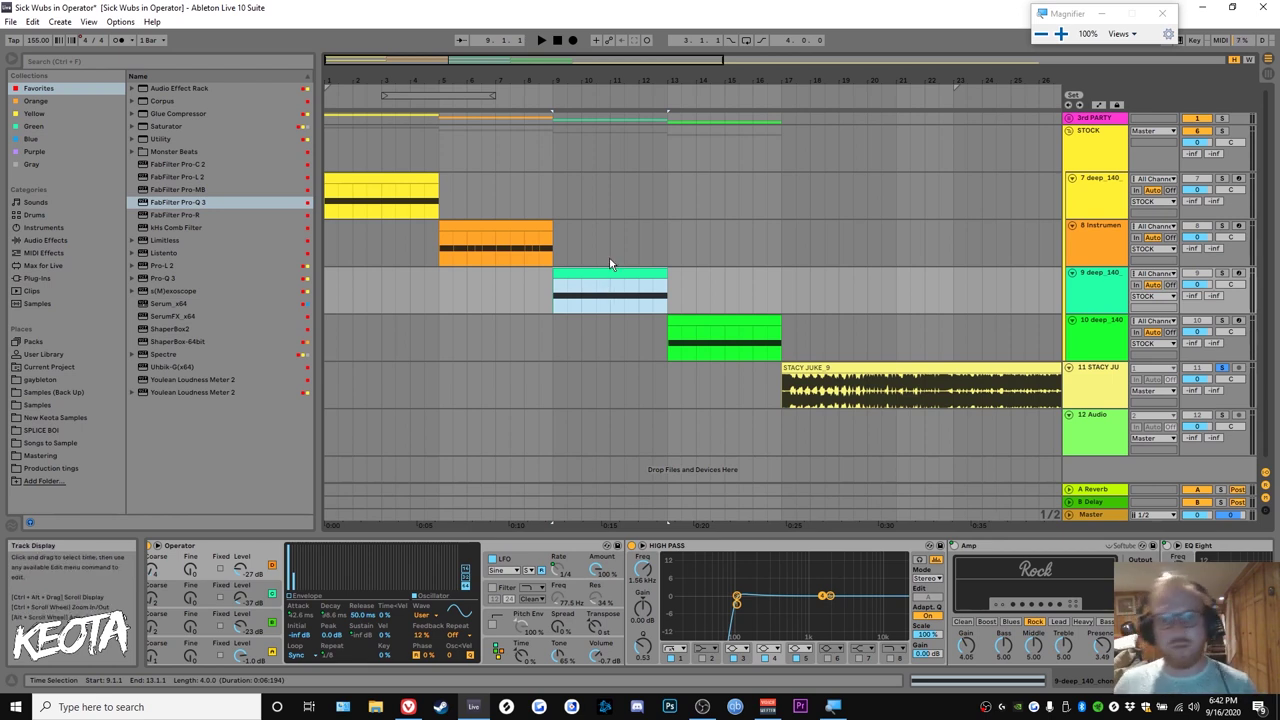
pyautogui.press('0')
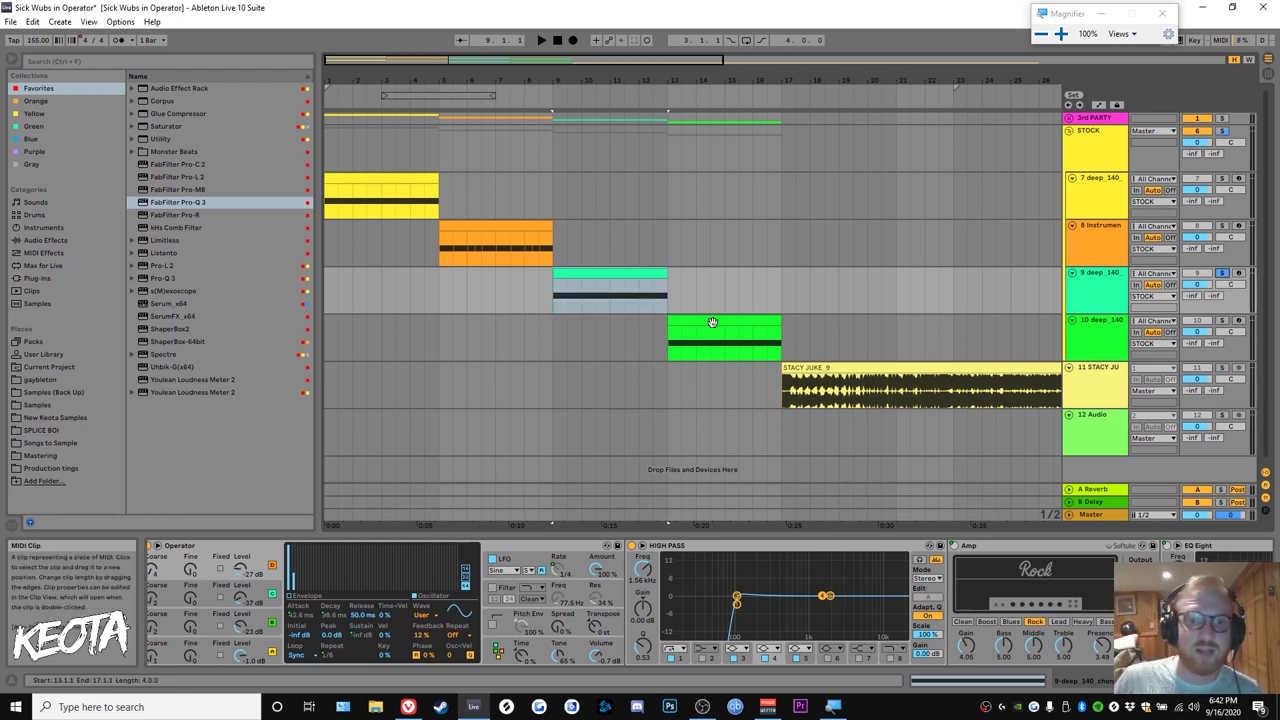
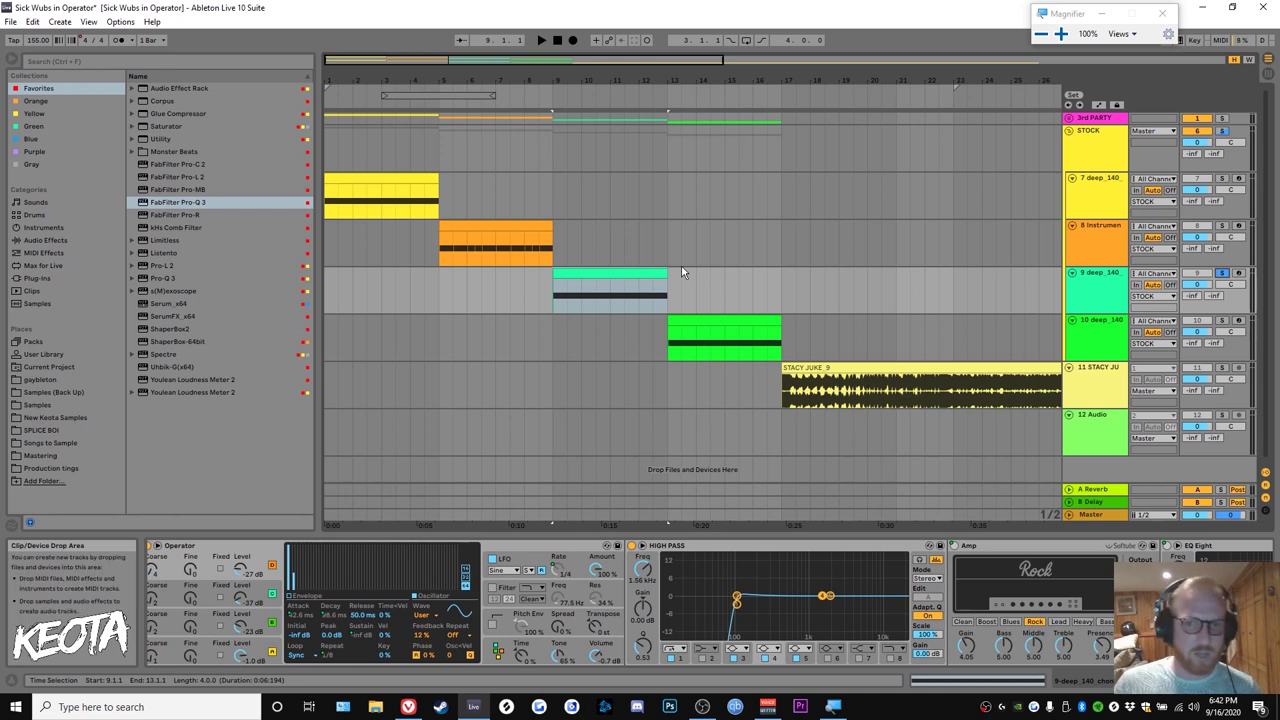
# Check the devices of tracks 10 and 8, and fold and unfold the STOCK group
pyautogui.click(680, 324)
pyautogui.click(812, 330)
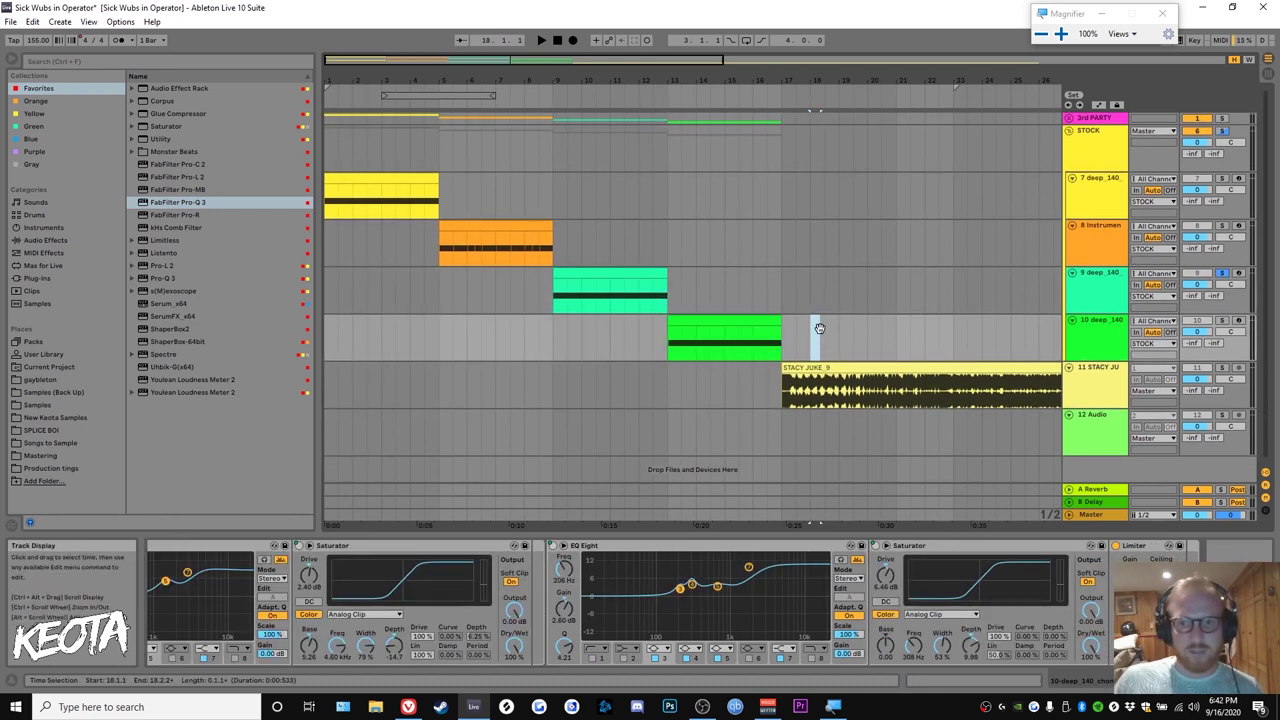
pyautogui.click(768, 243)
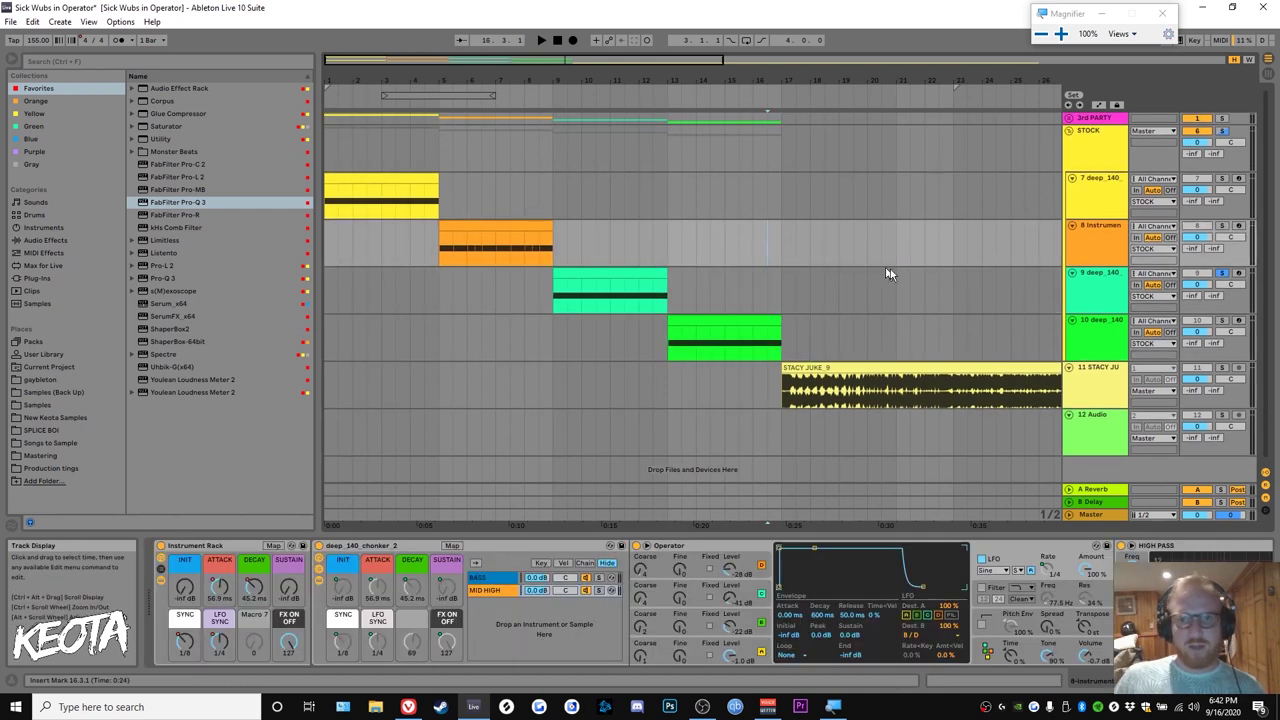
pyautogui.click(1069, 131)
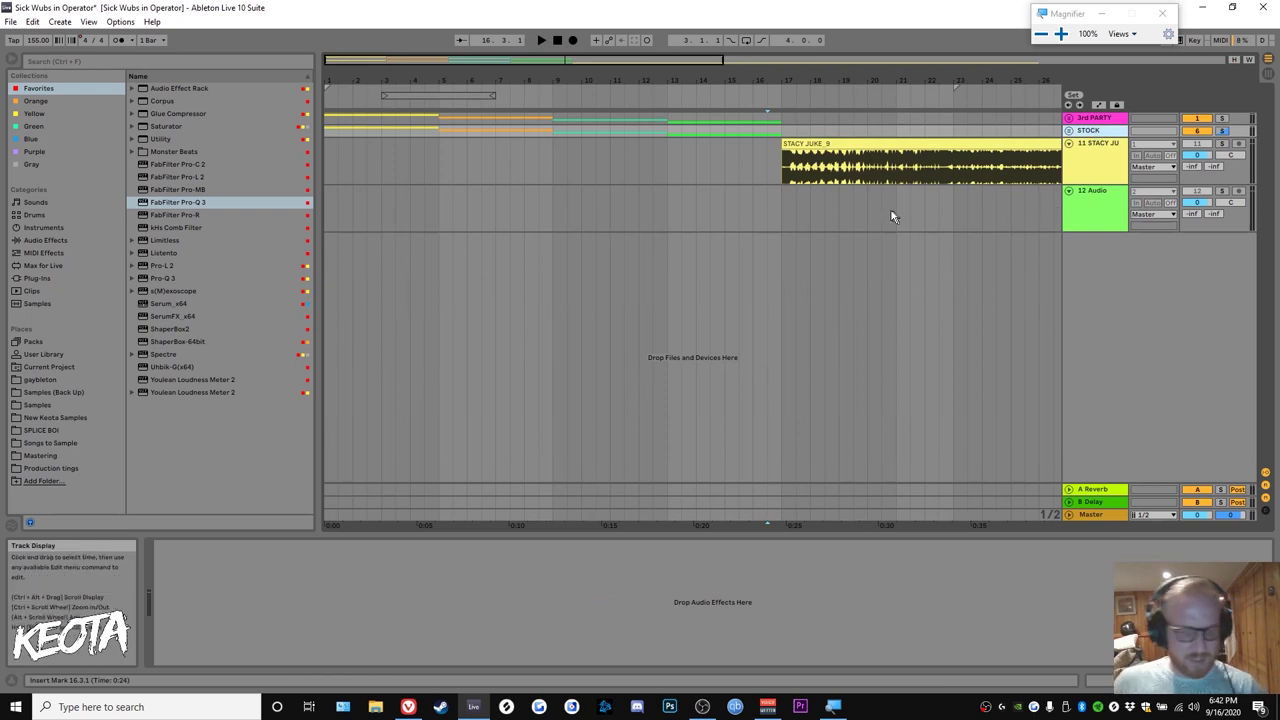
pyautogui.click(1069, 131)
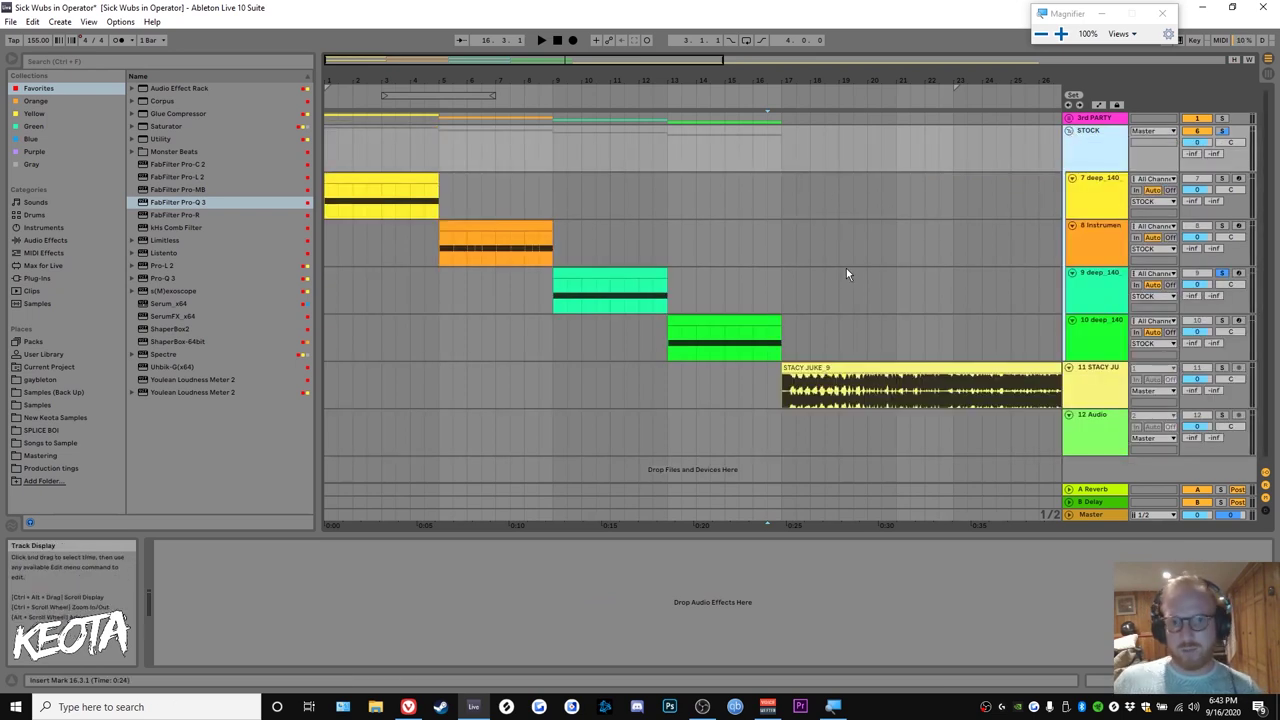
# Select the clips across tracks 7 to 10 and return the insert marker to bar 1 on the STOCK group
pyautogui.click(757, 330)
pyautogui.keyDown('shift'); pyautogui.click(366, 178); pyautogui.keyUp('shift')
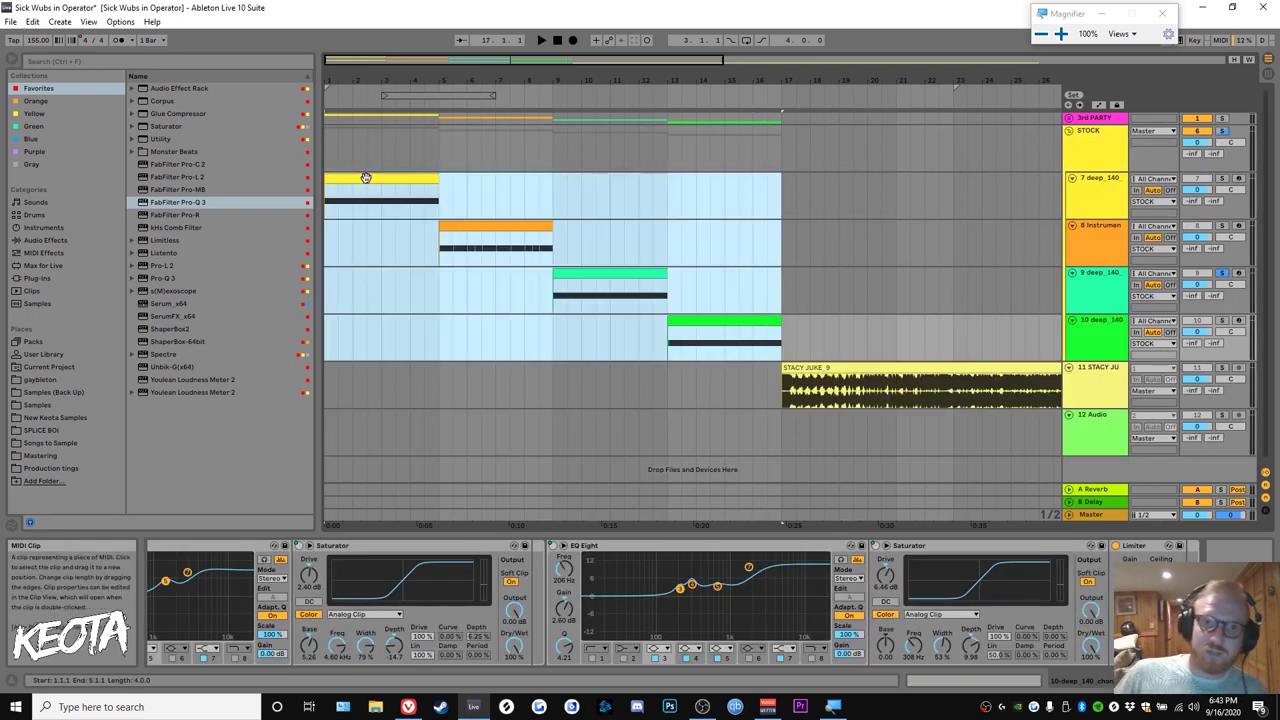
pyautogui.click(331, 145)
pyautogui.click(330, 145)
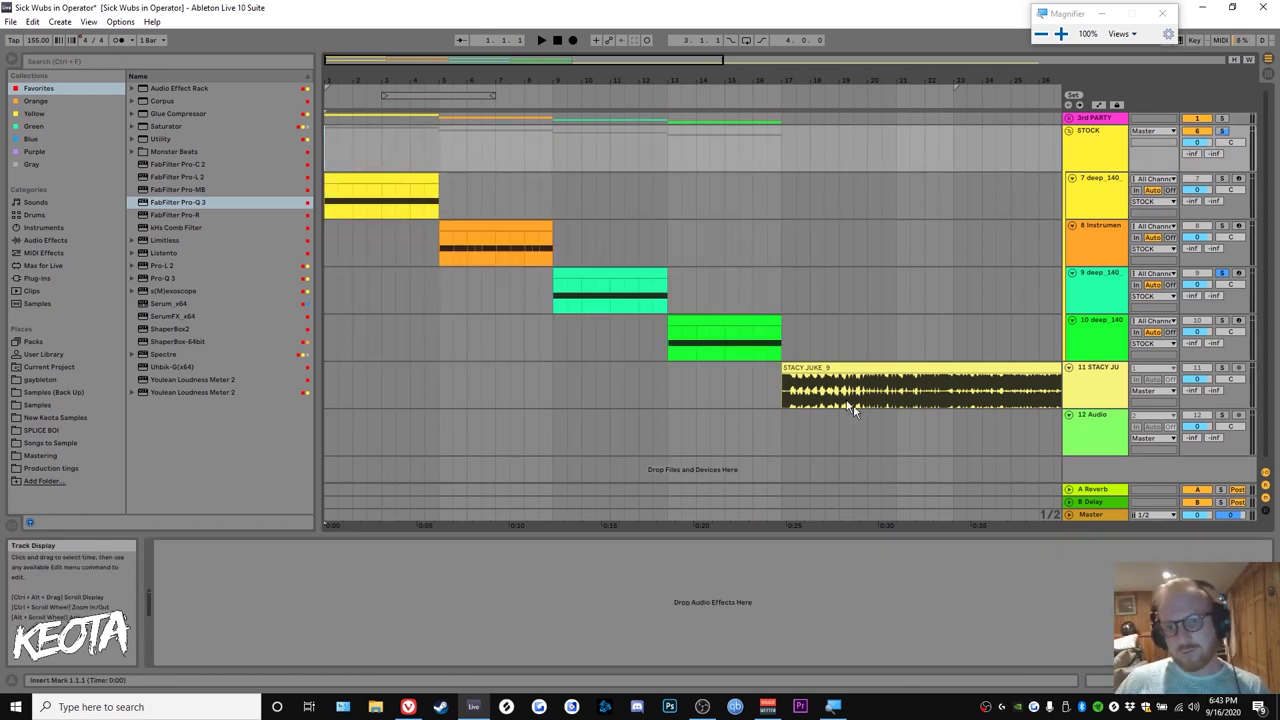
# Select the whole STACY JUKE_9 clip at a wider zoom, and select bars 1 to 17 of the 3rd PARTY group
pyautogui.click(868, 370)
pyautogui.moveTo(884, 374); pyautogui.dragTo(632, 398)
pyautogui.press('-')
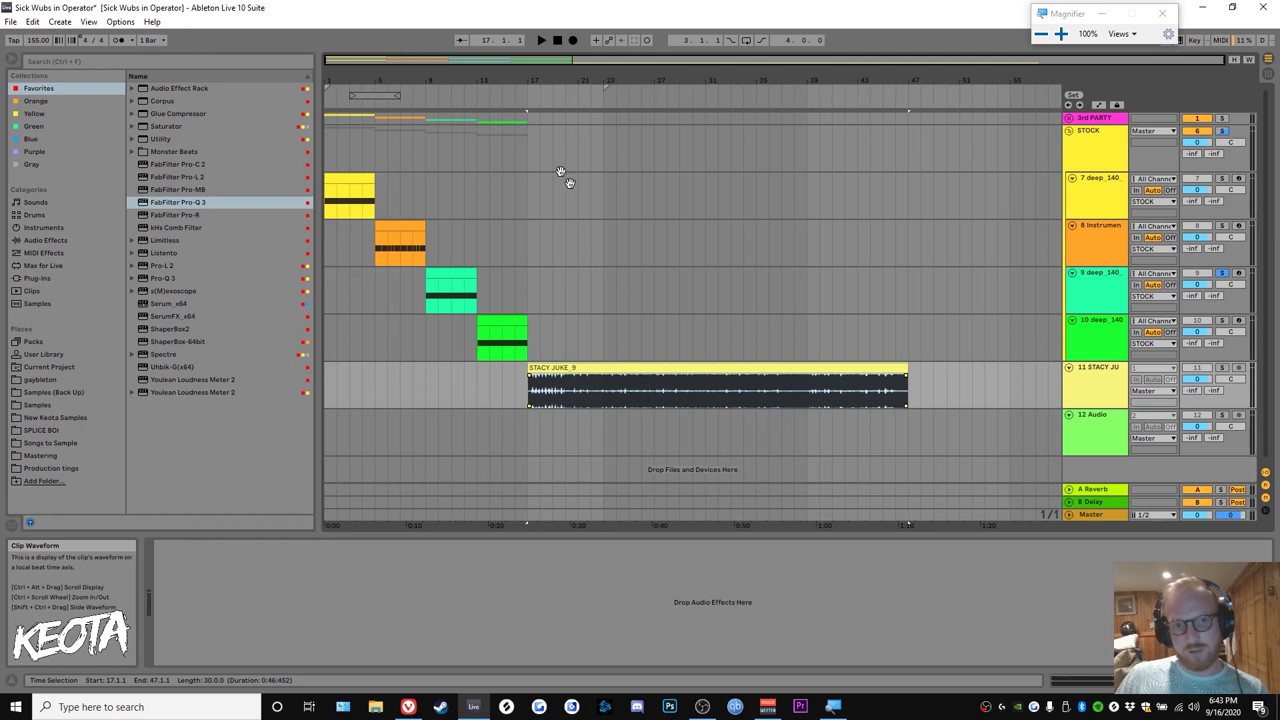
pyautogui.click(523, 123)
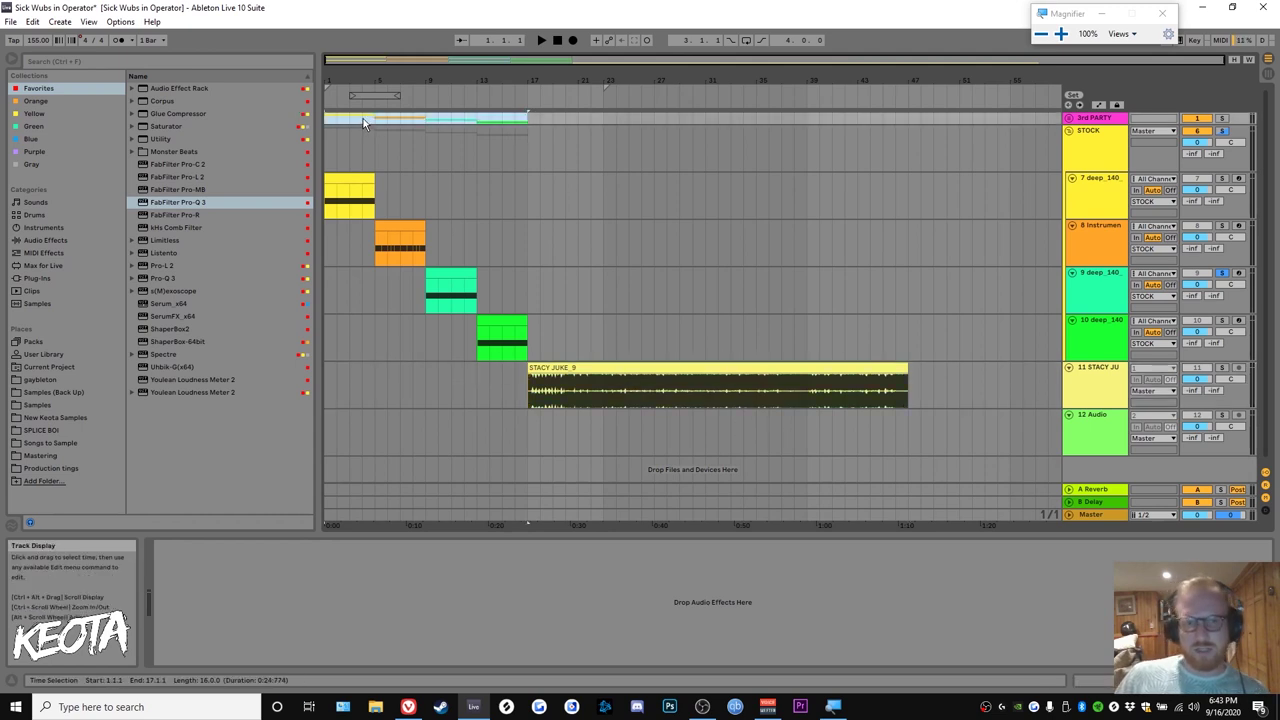
pyautogui.click(526, 121)
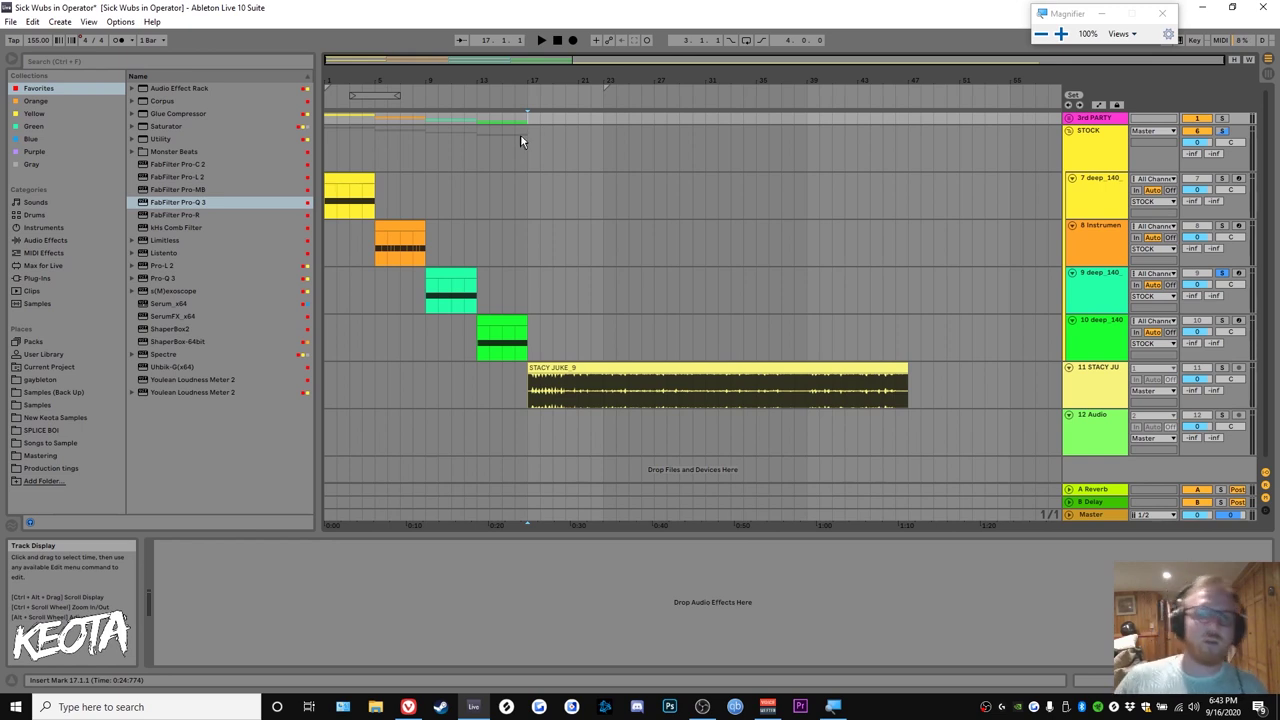
# Unfold the 3rd PARTY group, review the rack devices and HARM1 chain of track 2, and fold the group again
pyautogui.doubleClick(528, 117)
pyautogui.keyDown('shift'); pyautogui.click(340, 142); pyautogui.keyUp('shift')
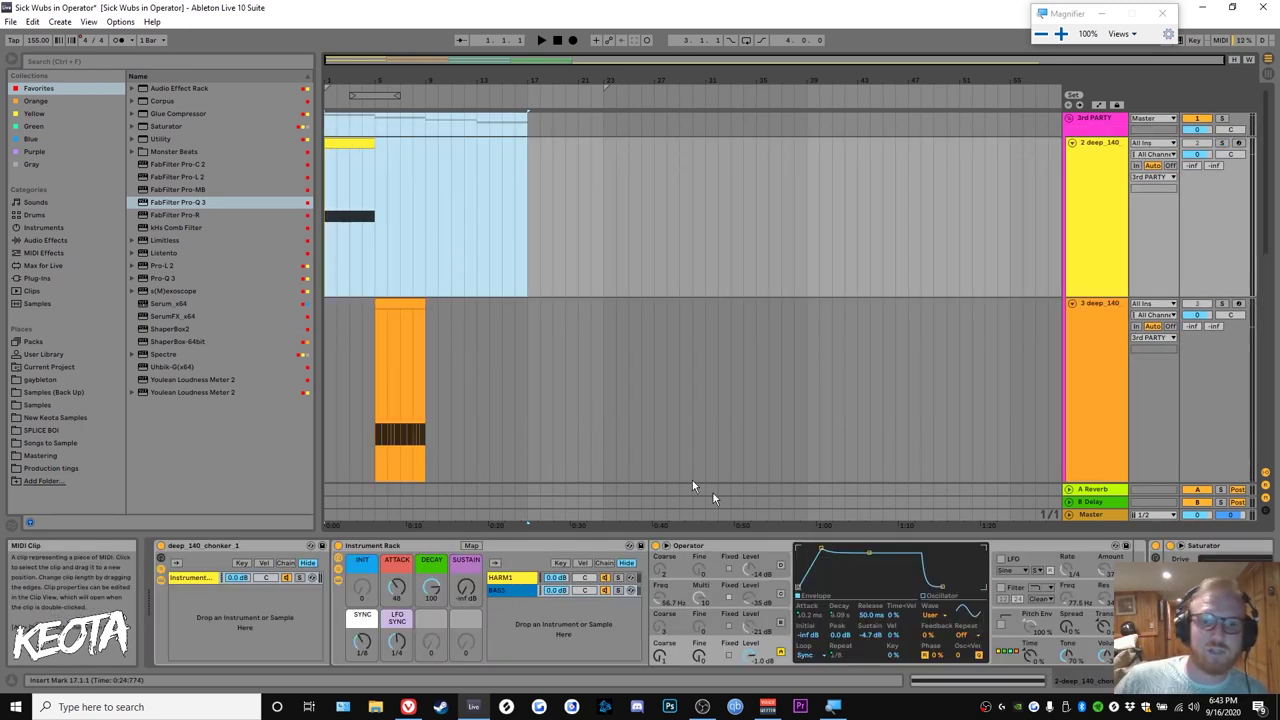
pyautogui.scroll(-10, 363, 571)
pyautogui.scroll(10, 363, 571)
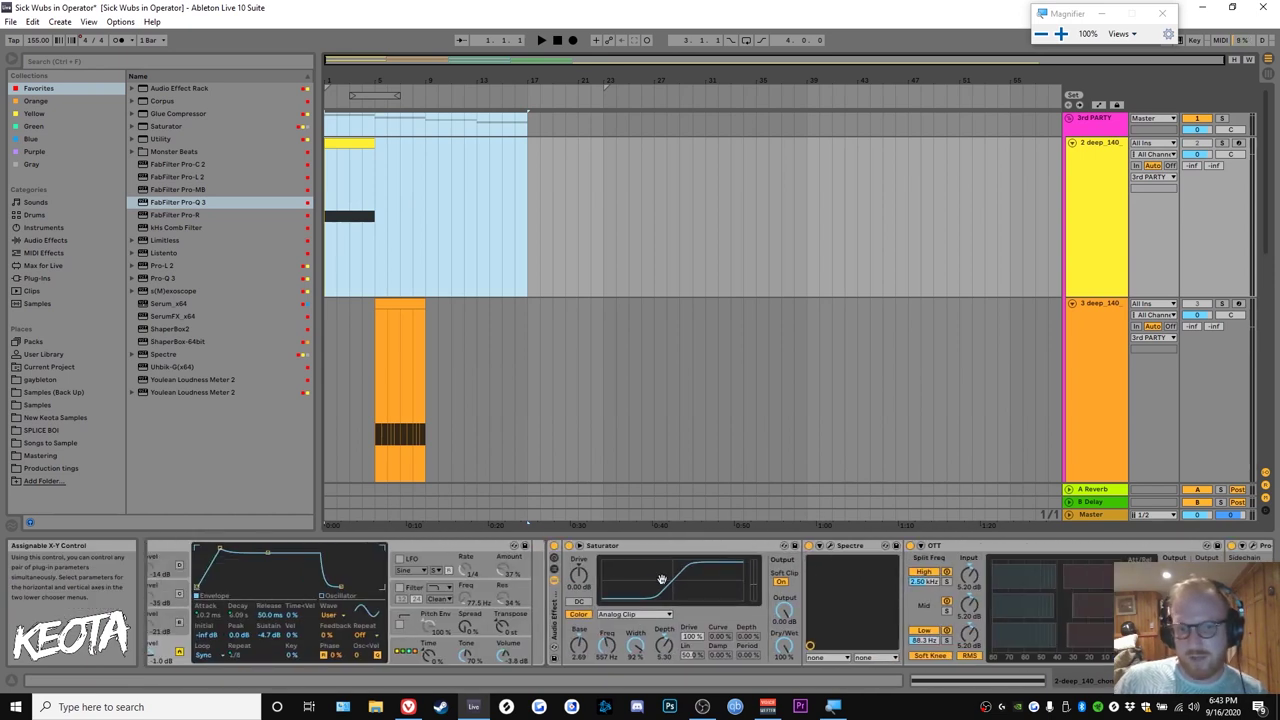
pyautogui.click(507, 578)
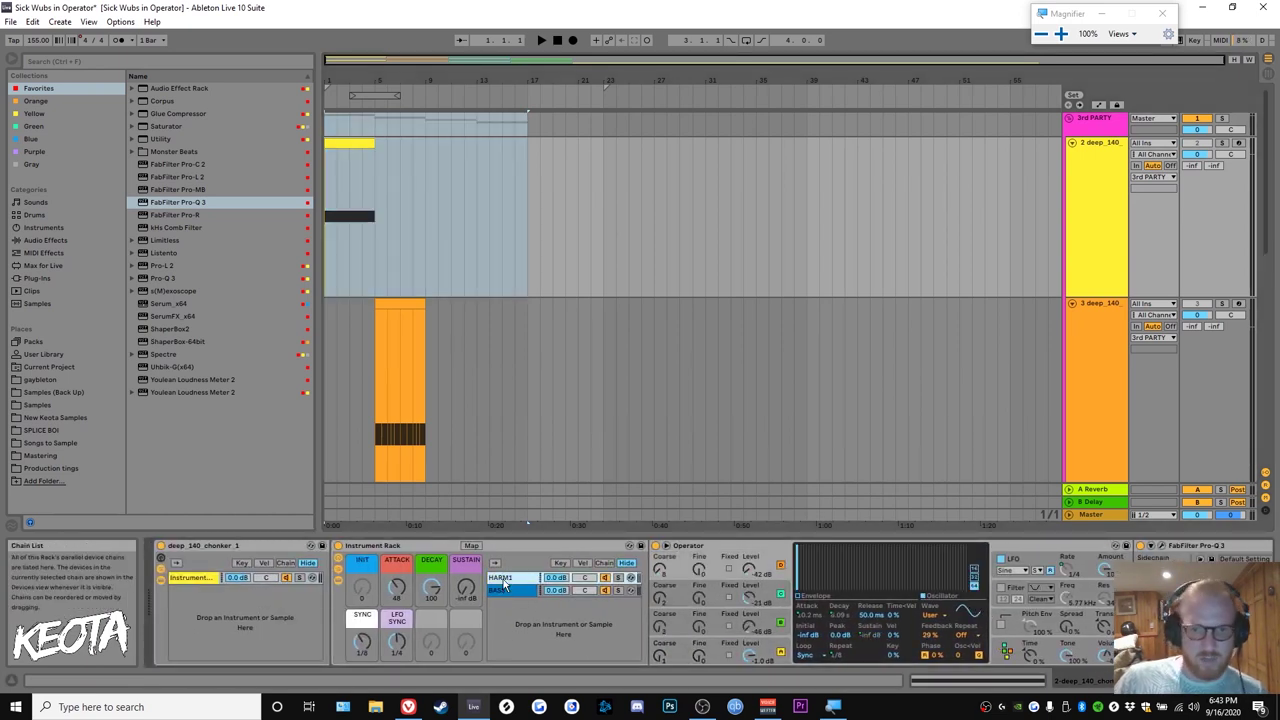
pyautogui.click(1069, 118)
# Select the STACY JUKE_9 clip and switch to OBS
pyautogui.click(548, 366)
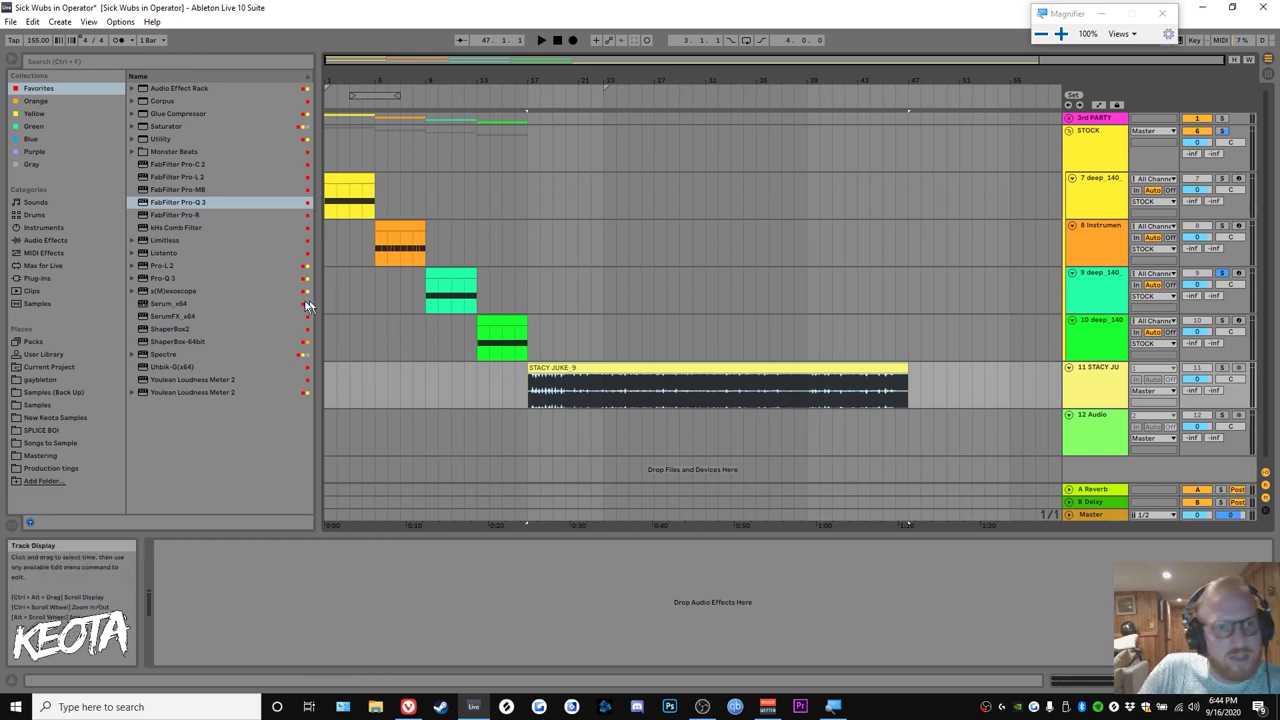
pyautogui.click(702, 708)
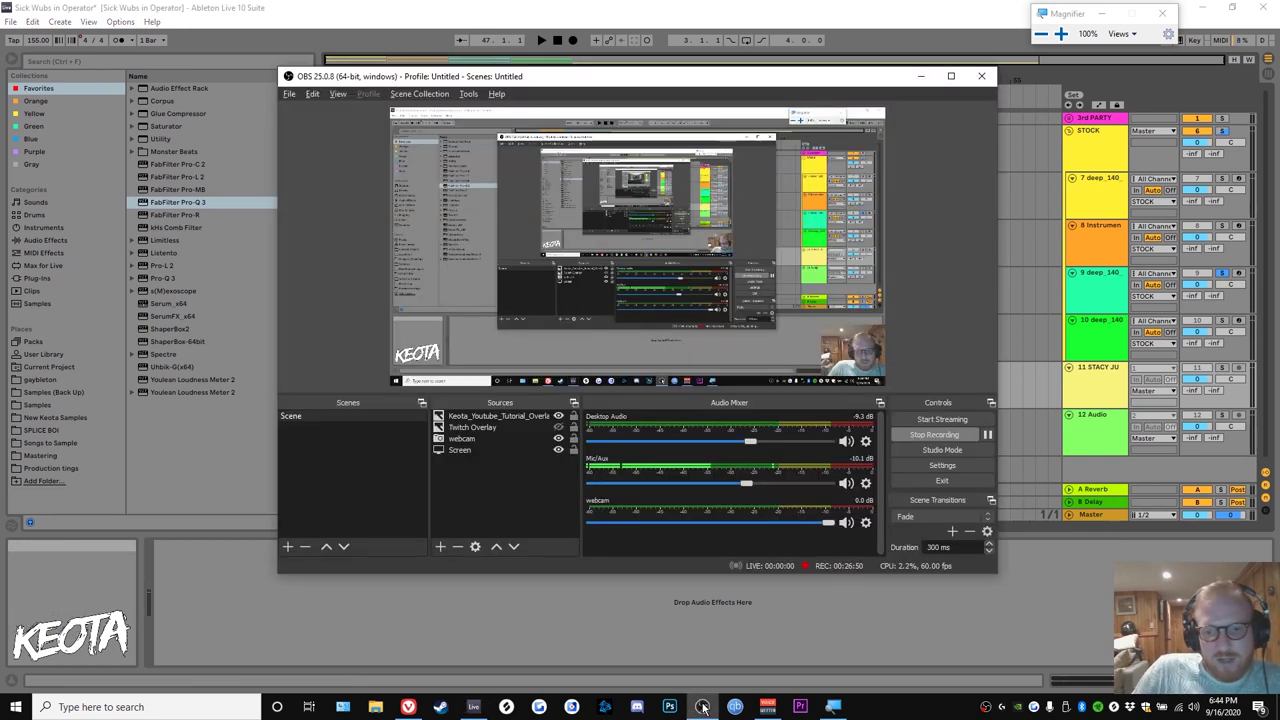